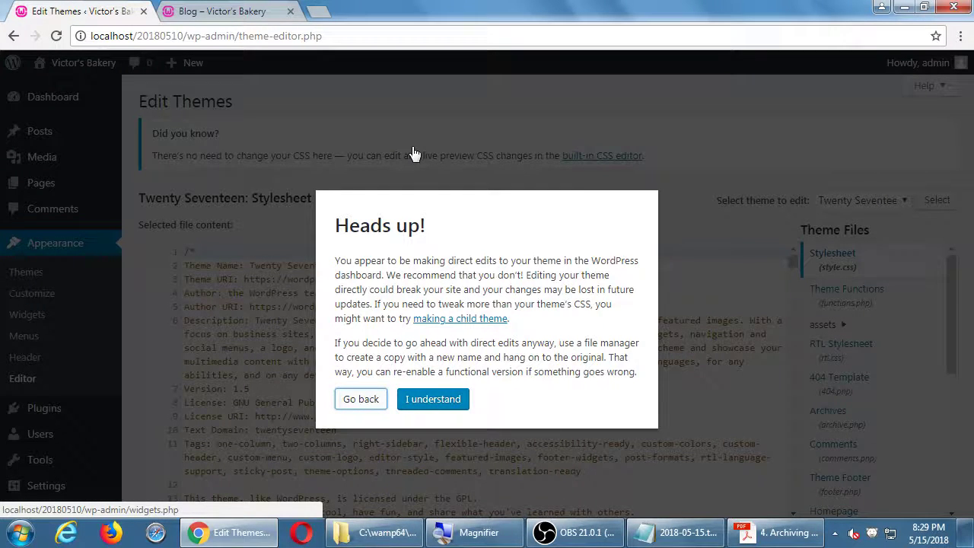
# Leave the theme editor for the Widgets page and examine the Search widget's options and the list of available widgets.
pyautogui.click(370, 407)
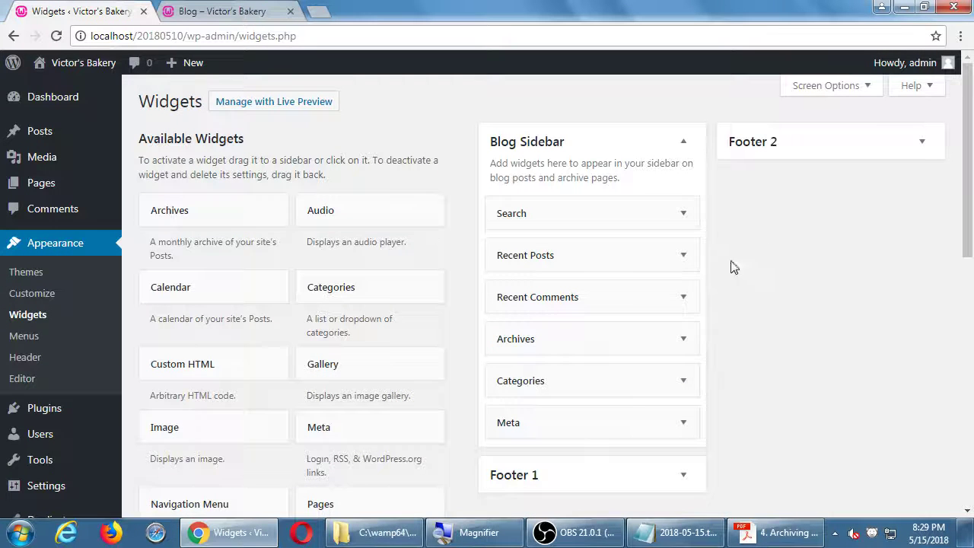
pyautogui.click(684, 217)
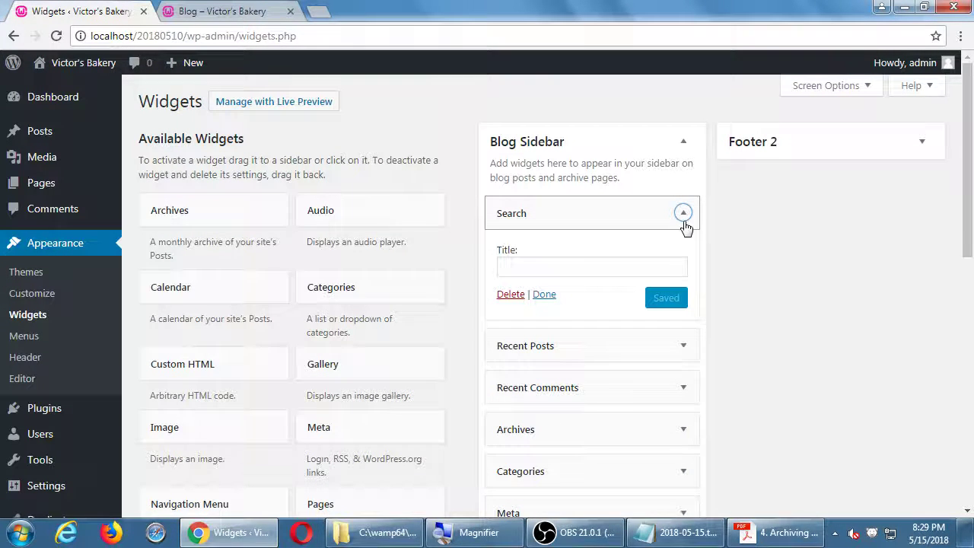
pyautogui.click(684, 217)
pyautogui.click(683, 217)
pyautogui.click(684, 218)
pyautogui.click(684, 220)
pyautogui.click(684, 221)
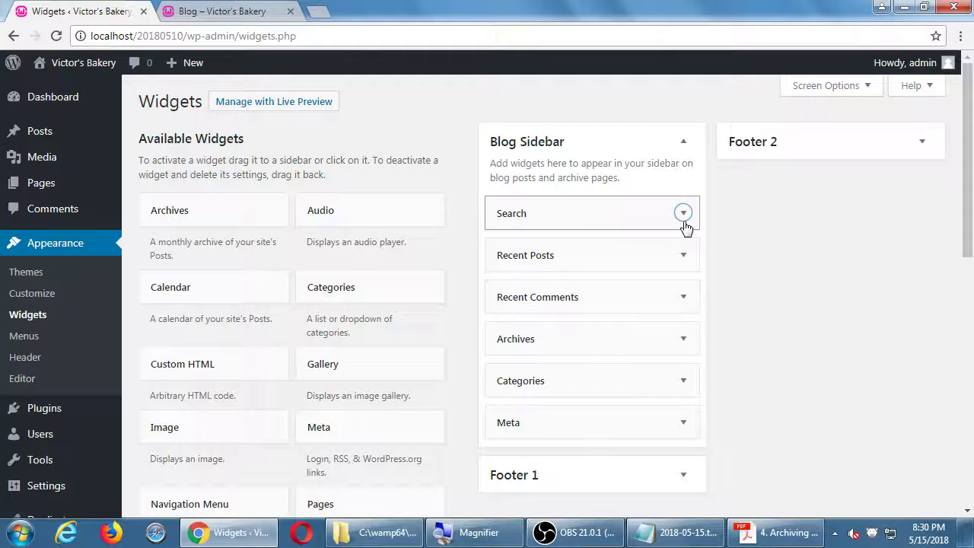
pyautogui.scroll(-4, 767, 290)
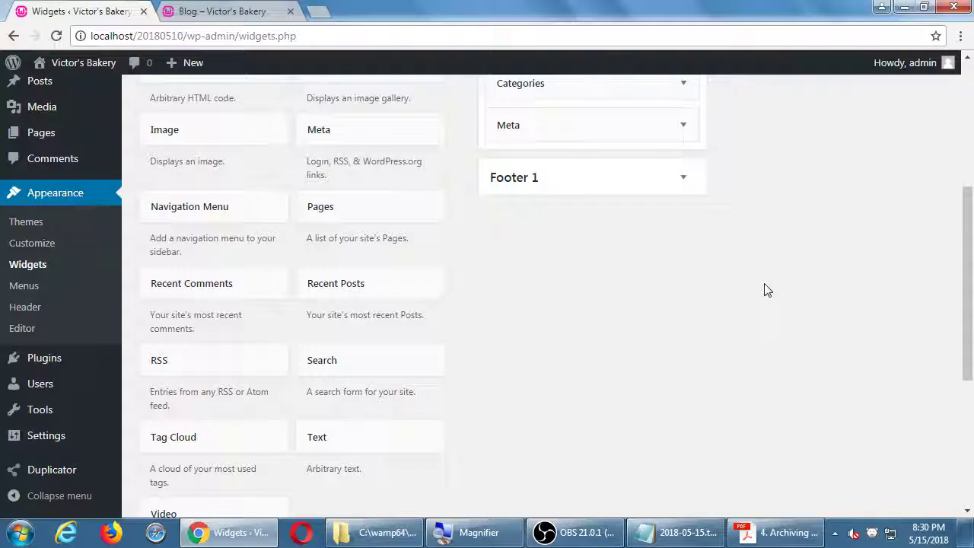
pyautogui.scroll(4, 765, 287)
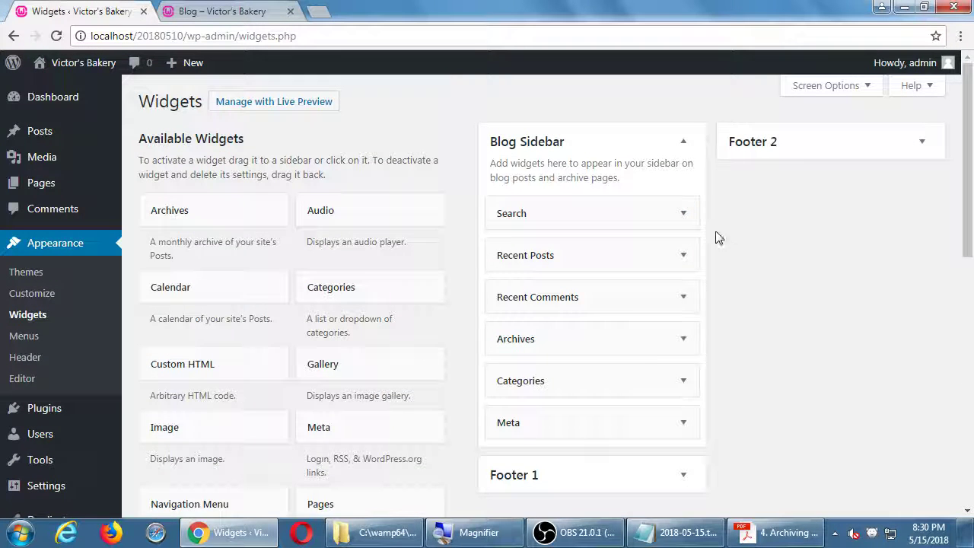
# View the live blog page and examine the search box and Recent Posts in its sidebar.
pyautogui.click(202, 17)
pyautogui.scroll(7, 591, 251)
pyautogui.scroll(-2, 596, 254)
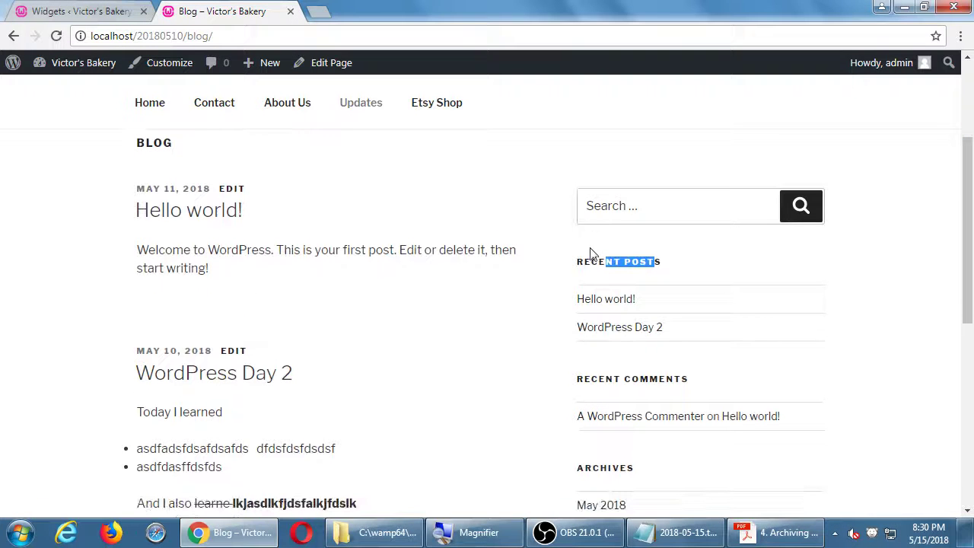
pyautogui.click(617, 206)
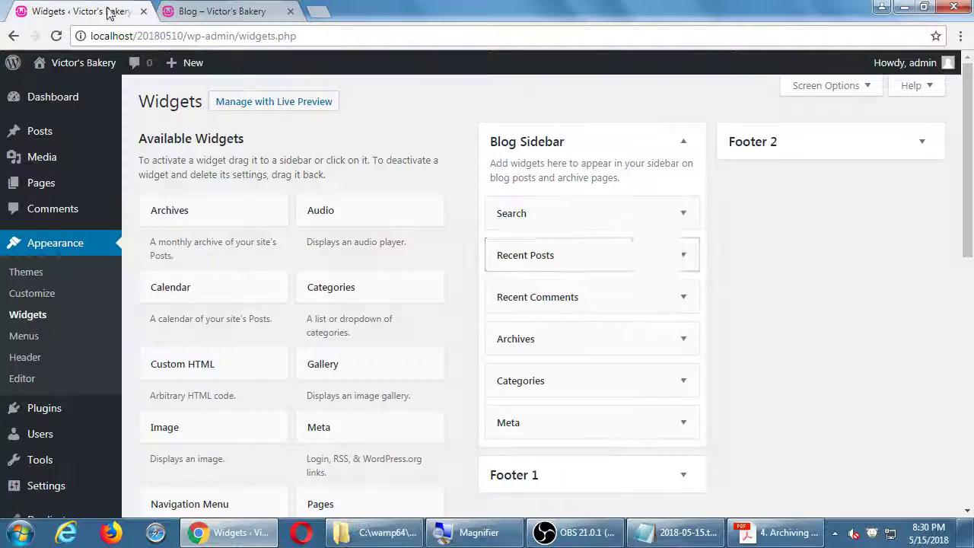
# Set the Blog Sidebar's Search widget title to "Find something" on the Widgets page and save it.
pyautogui.click(130, 11)
pyautogui.click(682, 217)
pyautogui.click(588, 268)
pyautogui.write('Find sometjhi')
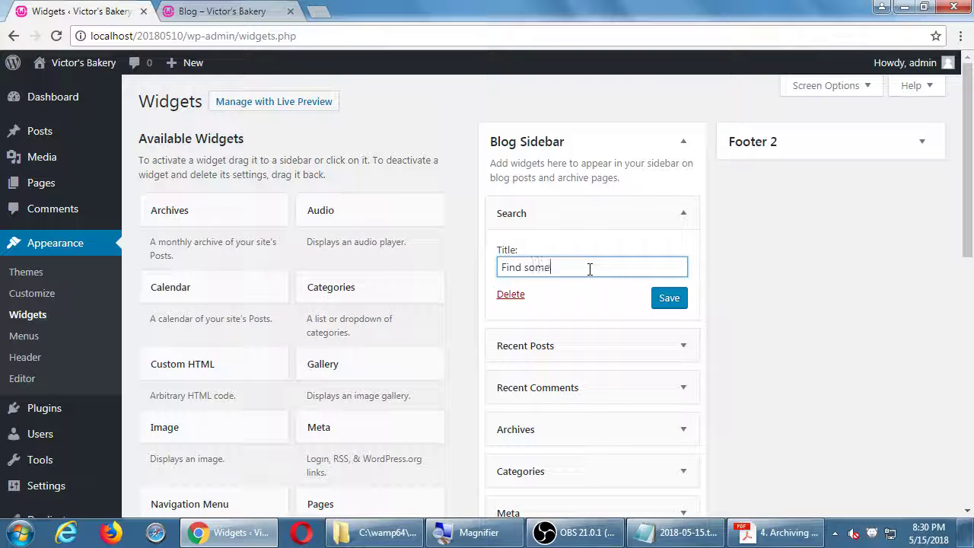
pyautogui.press('BackSpace')
pyautogui.press('BackSpace')
pyautogui.press('BackSpace')
pyautogui.write('hing')
pyautogui.click(661, 299)
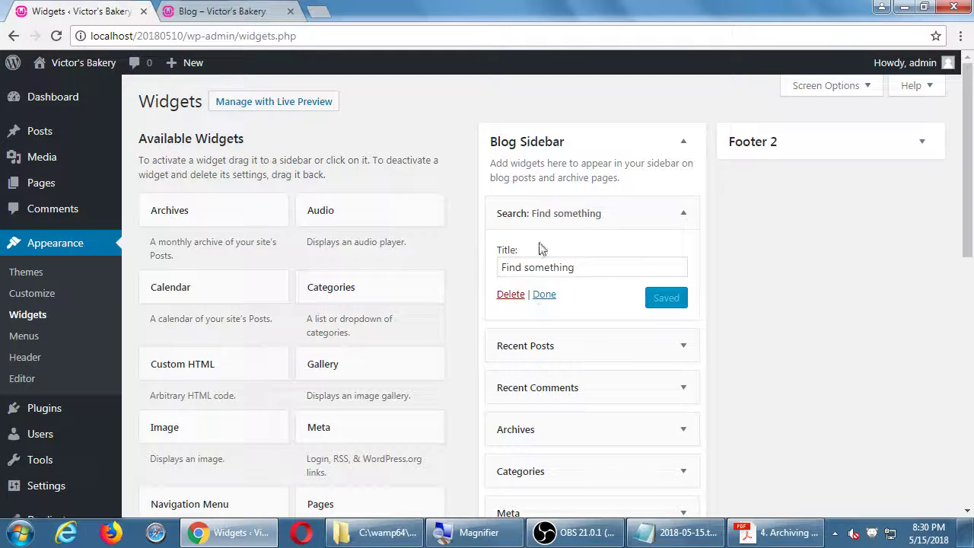
# Reload the live blog page and check the heading above the sidebar search box.
pyautogui.click(257, 14)
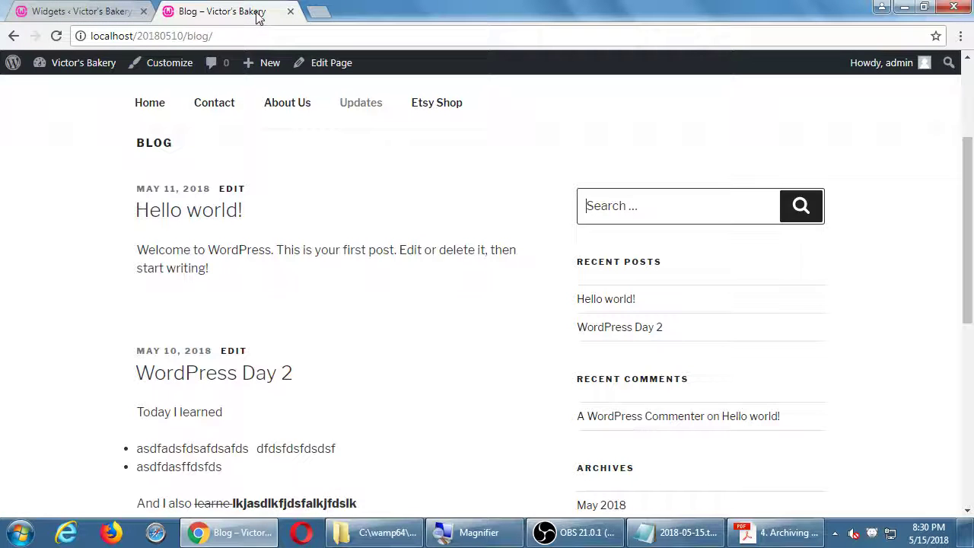
pyautogui.press('F5')
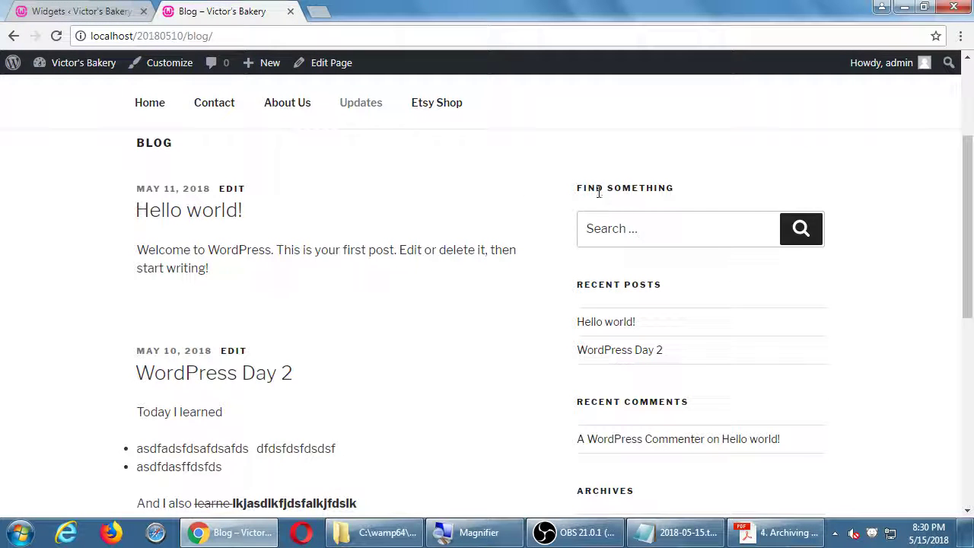
pyautogui.moveTo(596, 188); pyautogui.dragTo(639, 188)
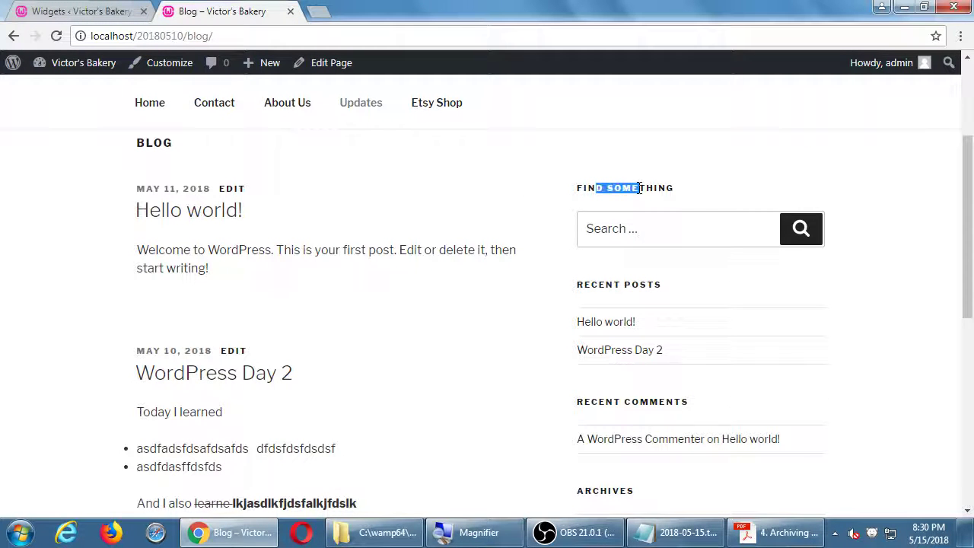
pyautogui.click(753, 193)
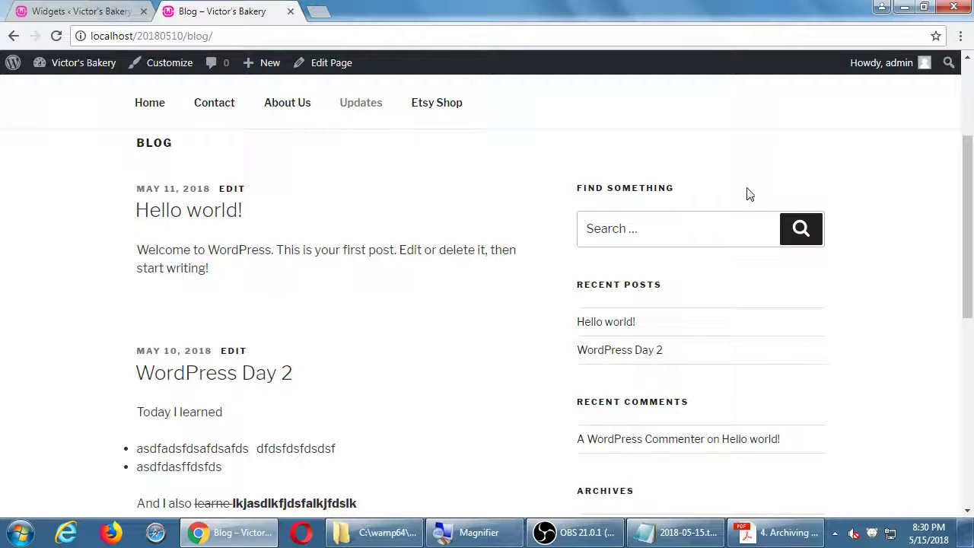
# Switch to Notepad and add the line "Depending on the Widget, you can customize them" under the Widgets notes in 2018-05-15.txt.
pyautogui.click(681, 532)
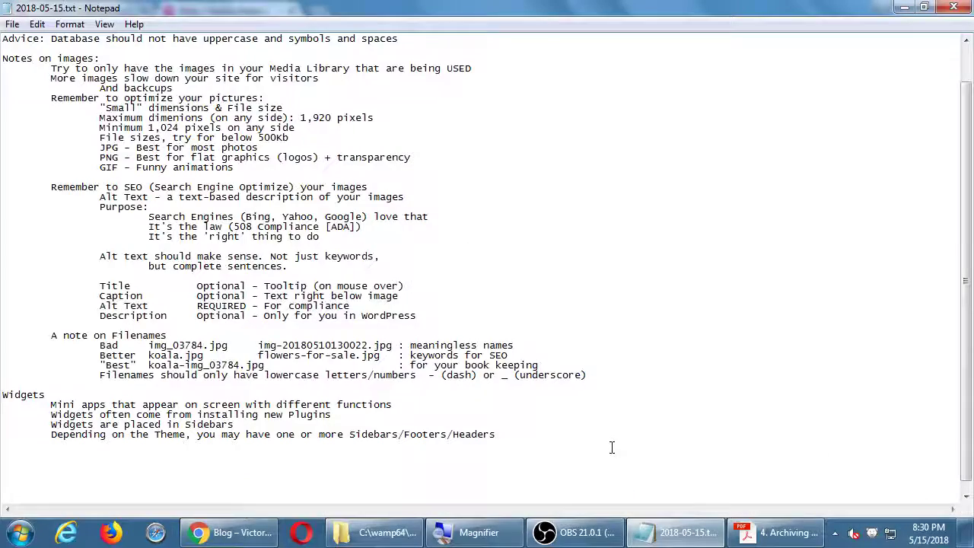
pyautogui.press('super+plus')
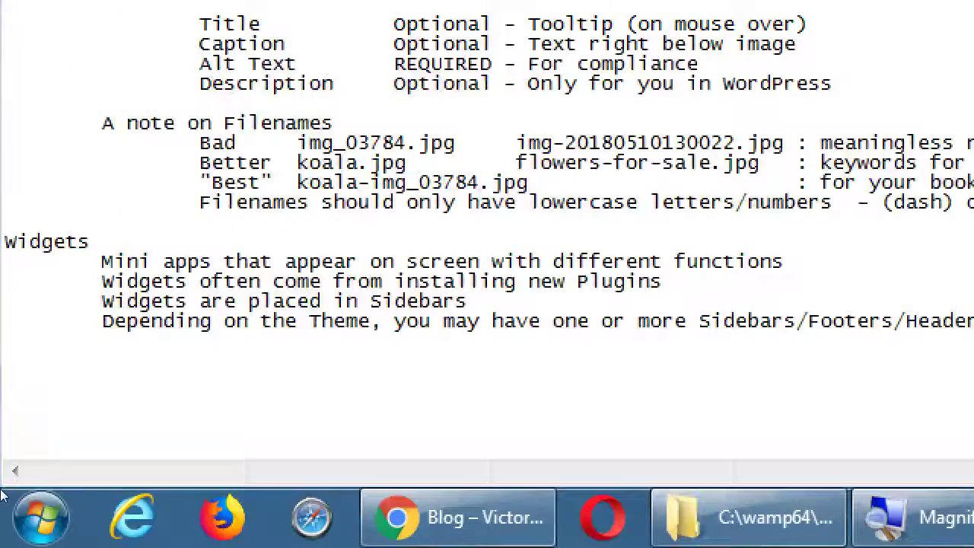
pyautogui.write('Depend')
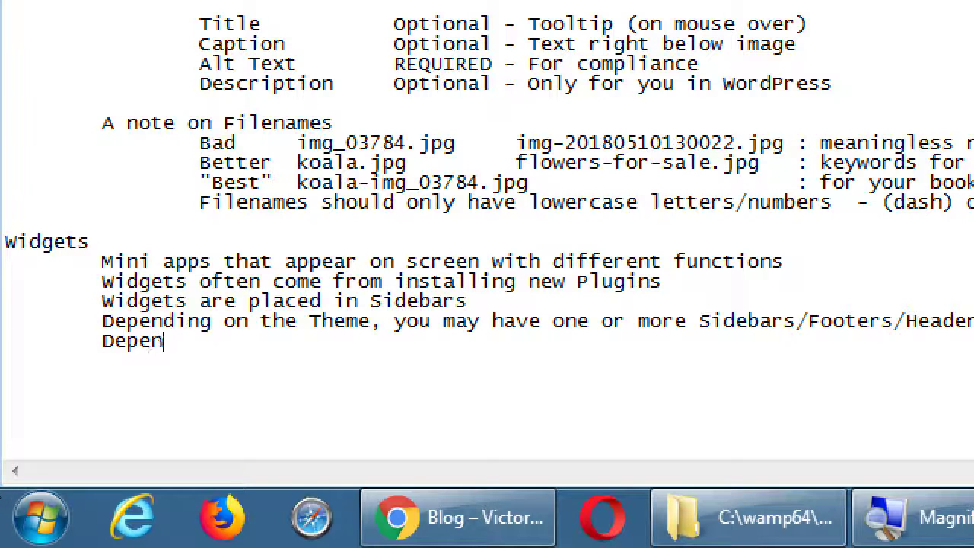
pyautogui.write('nding on the ')
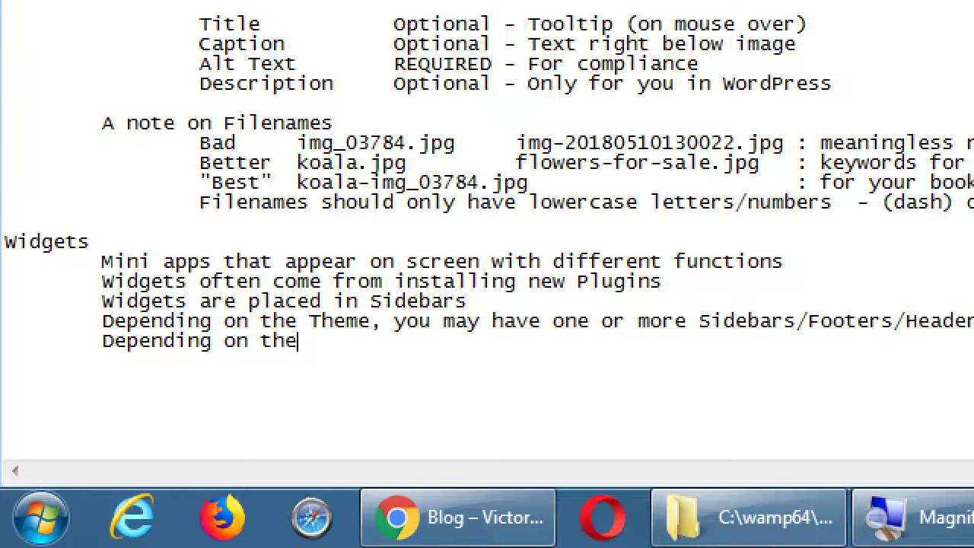
pyautogui.write('Widget, you ')
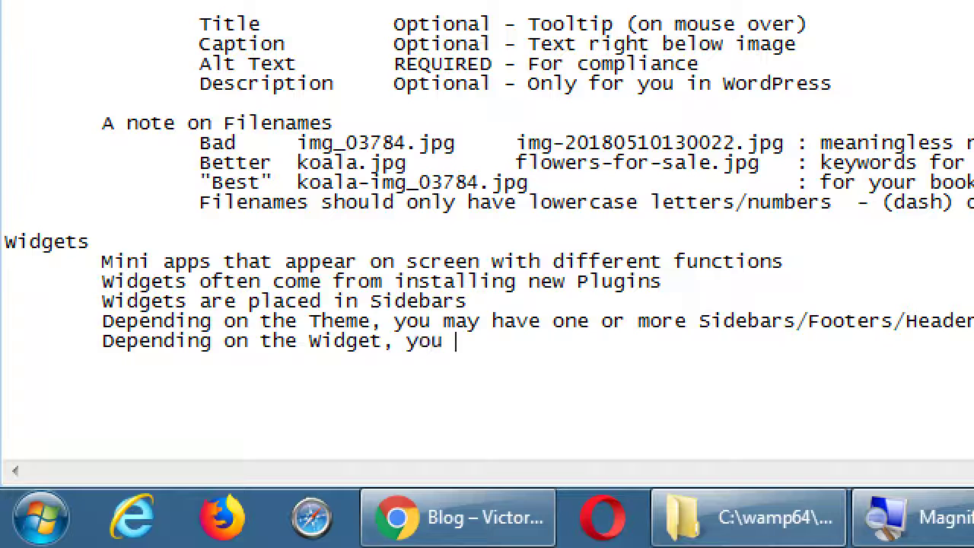
pyautogui.write('can customize them')
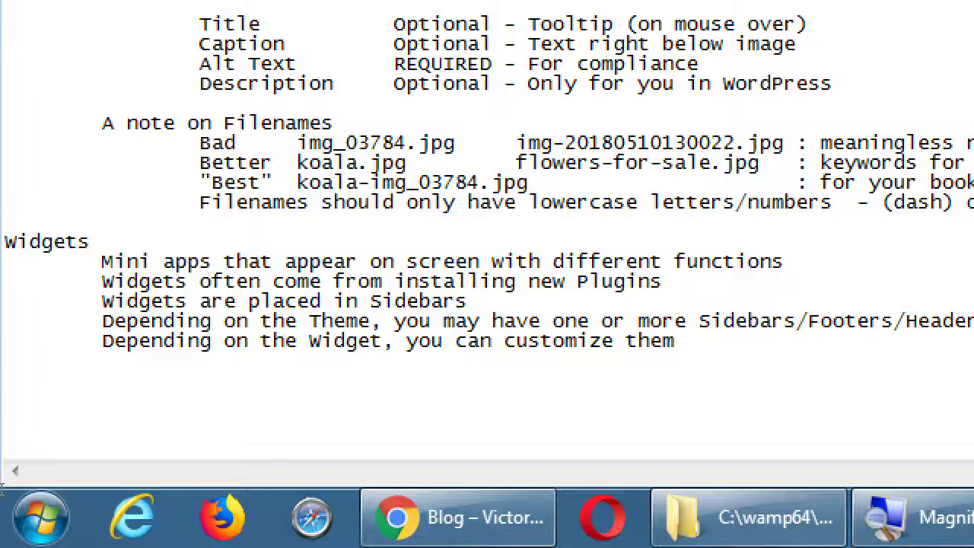
pyautogui.press('super+minus')
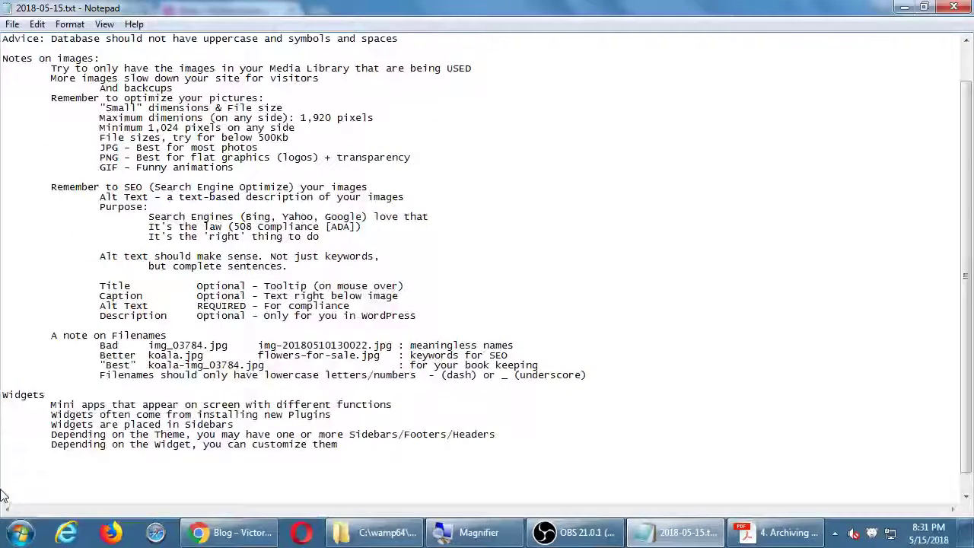
# Return to the Widgets page in Chrome, collapse the Search widget and open the Recent Posts widget's settings in the Blog Sidebar.
pyautogui.click(232, 532)
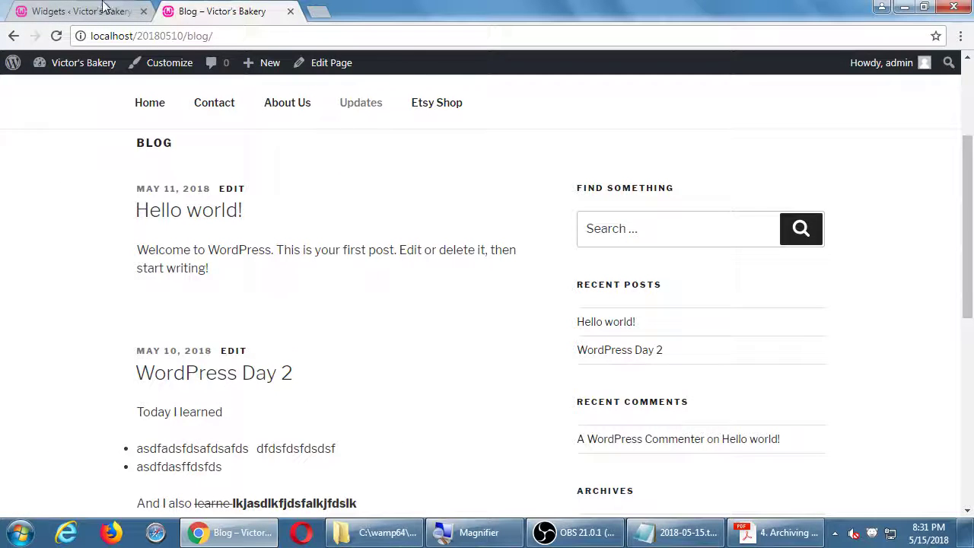
pyautogui.click(76, 11)
pyautogui.click(585, 205)
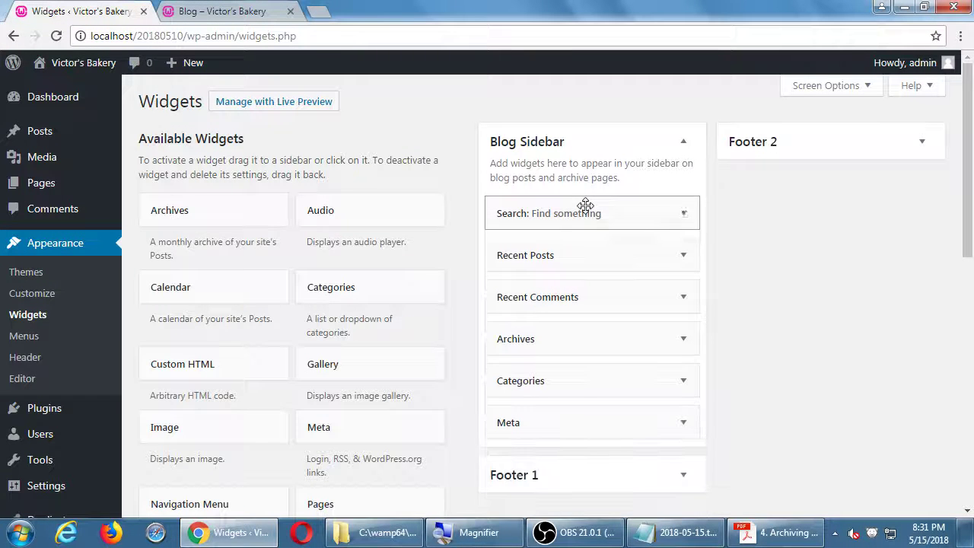
pyautogui.click(594, 257)
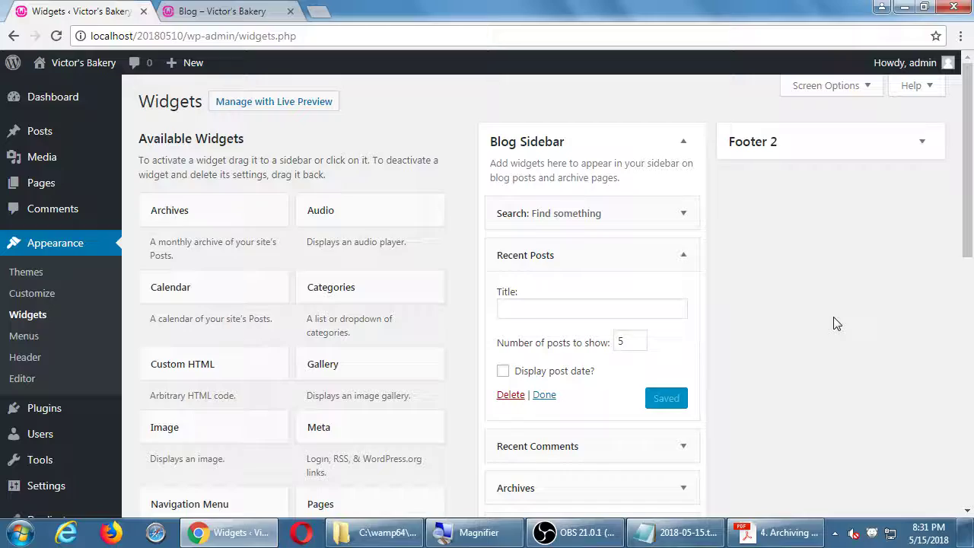
pyautogui.press('super+plus')
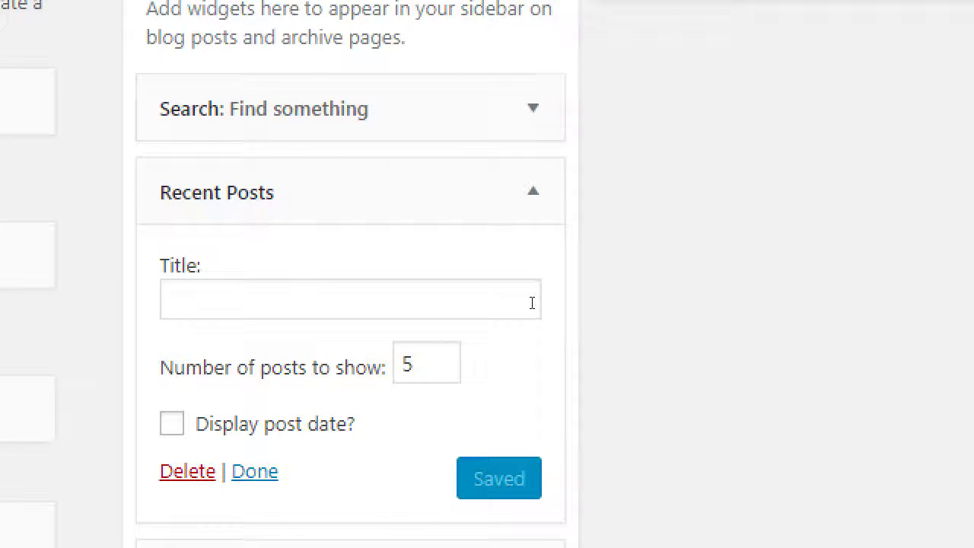
pyautogui.press('super+minus')
pyautogui.hotkey('alt', 'Tab')
pyautogui.press('Escape')
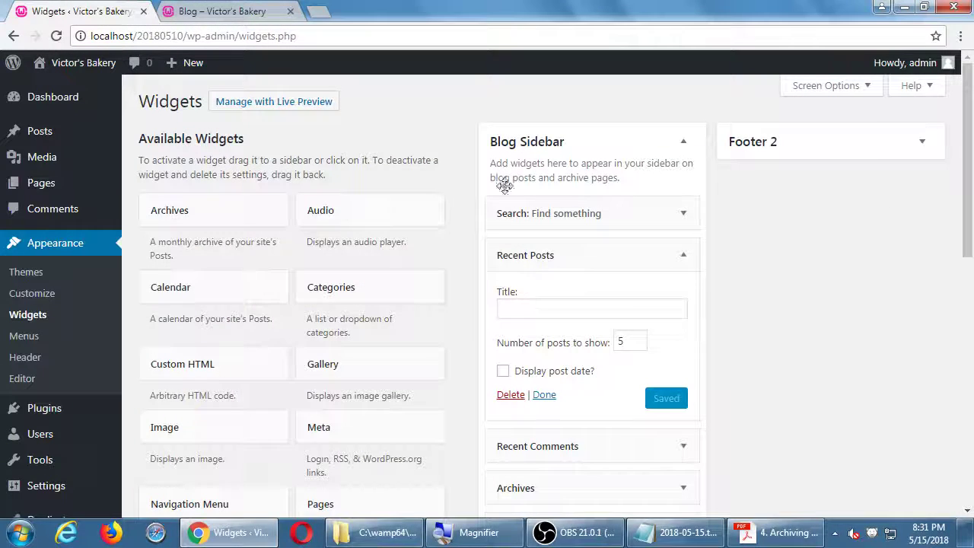
# Check the Recent Posts heading on the blog page, set that widget's title to "Something else" and save it.
pyautogui.click(175, 11)
pyautogui.moveTo(613, 322); pyautogui.dragTo(609, 283)
pyautogui.click(114, 11)
pyautogui.click(524, 308)
pyautogui.write('Something else')
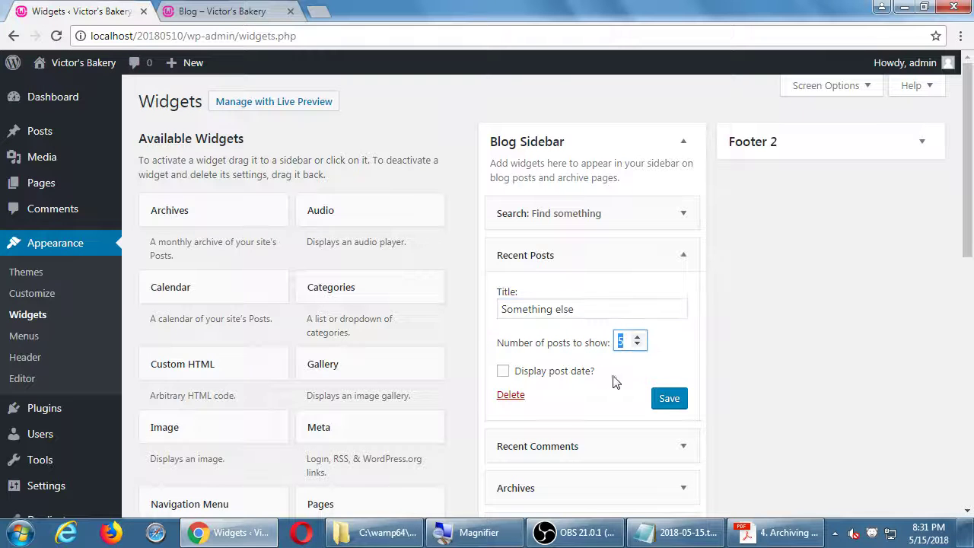
pyautogui.click(667, 399)
# Reload the live blog page and check the heading above the recent posts list.
pyautogui.click(251, 12)
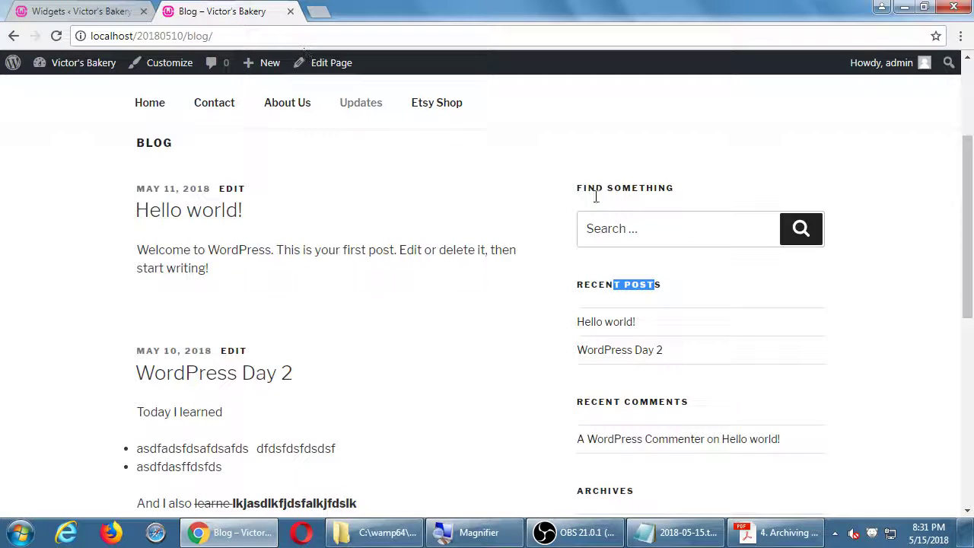
pyautogui.press('F5')
pyautogui.moveTo(618, 285); pyautogui.dragTo(767, 310)
pyautogui.click(767, 310)
# Clear the Recent Posts widget's custom title and save the widget.
pyautogui.click(80, 11)
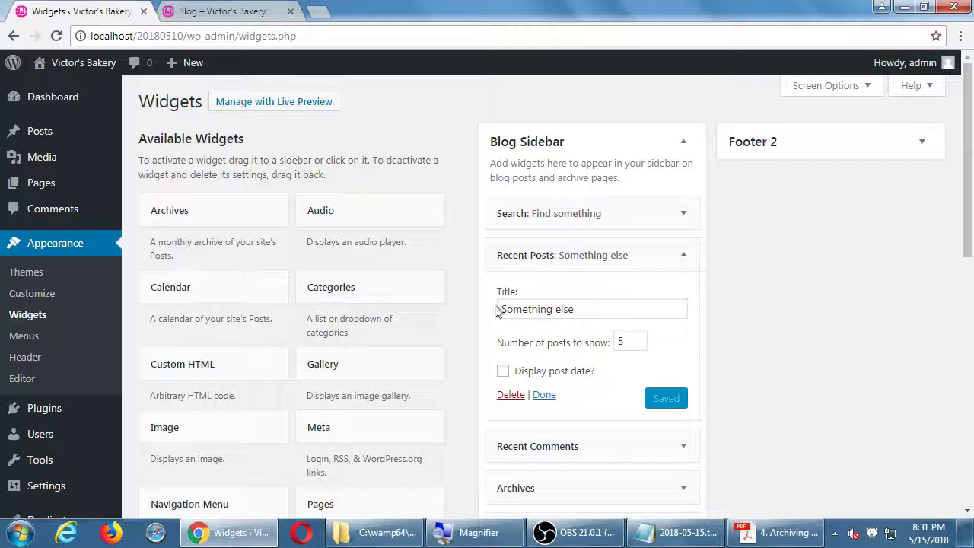
pyautogui.moveTo(575, 309); pyautogui.dragTo(464, 309)
pyautogui.press('BackSpace')
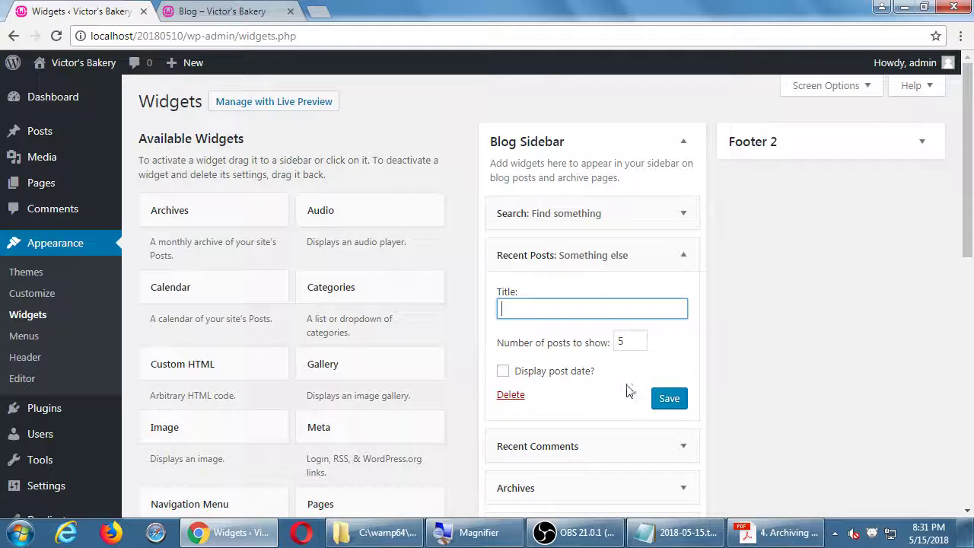
pyautogui.click(664, 404)
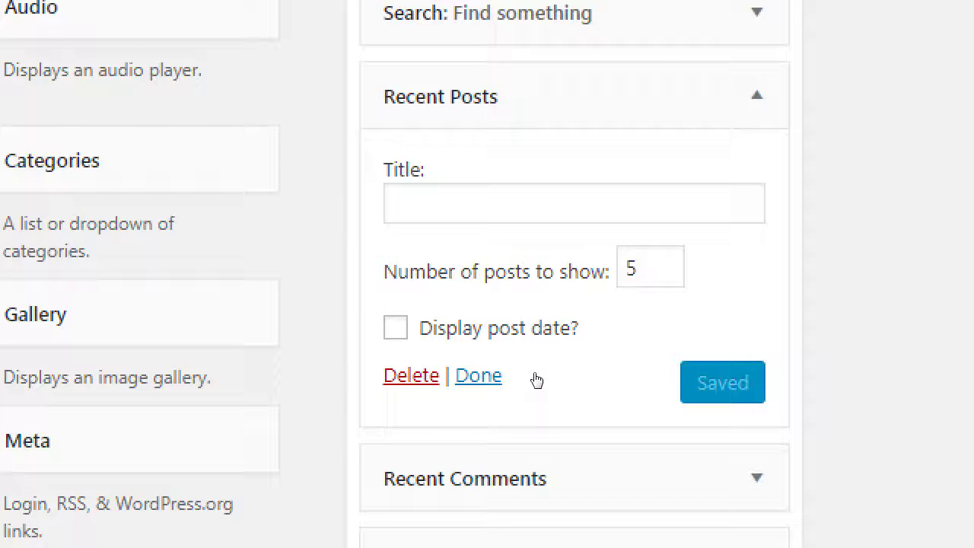
# Enable the post date display in the Recent Posts widget, save it and view the blog page.
pyautogui.click(146, 371)
pyautogui.click(698, 395)
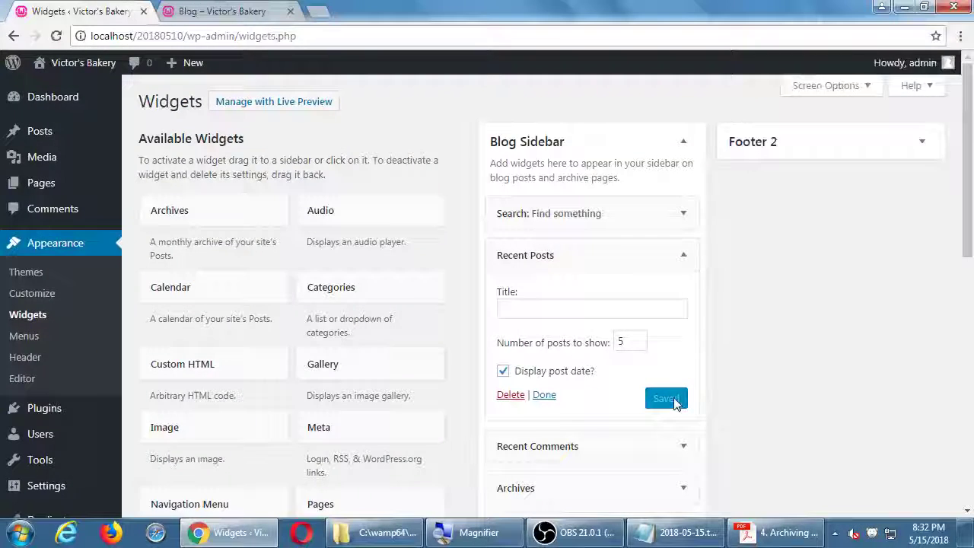
pyautogui.hotkey('ctrl', 'Tab')
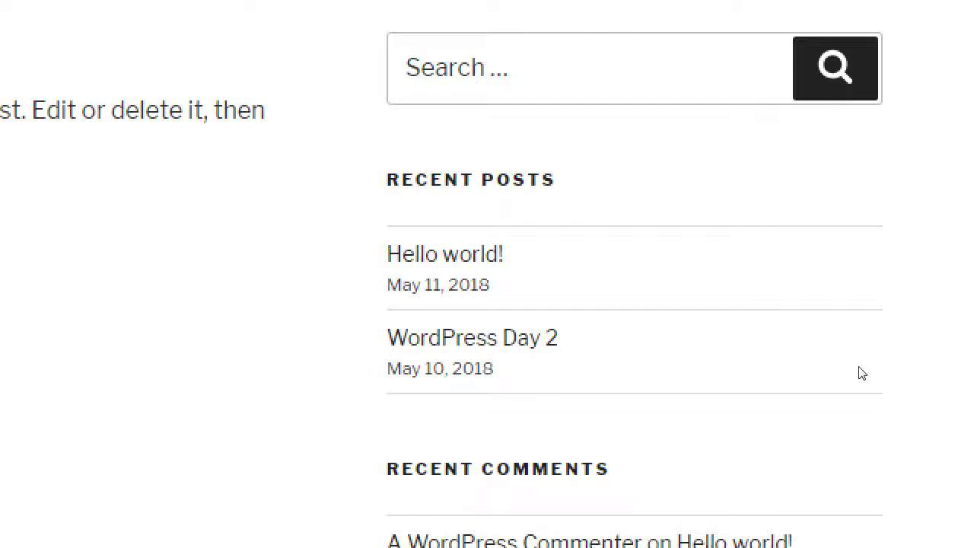
# Return to the Widgets page and open the Meta widget's settings in the Blog Sidebar.
pyautogui.click(103, 12)
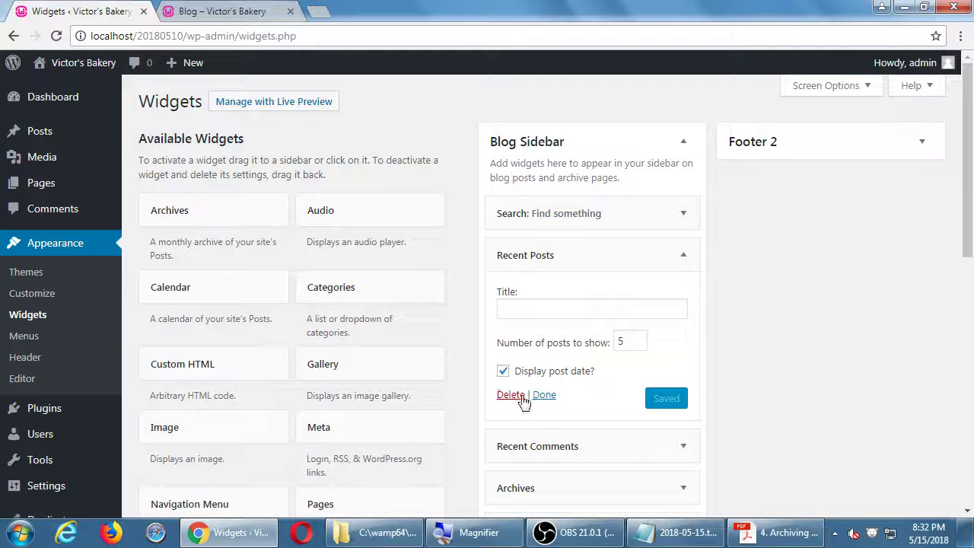
pyautogui.scroll(-2, 569, 449)
pyautogui.scroll(-1, 570, 449)
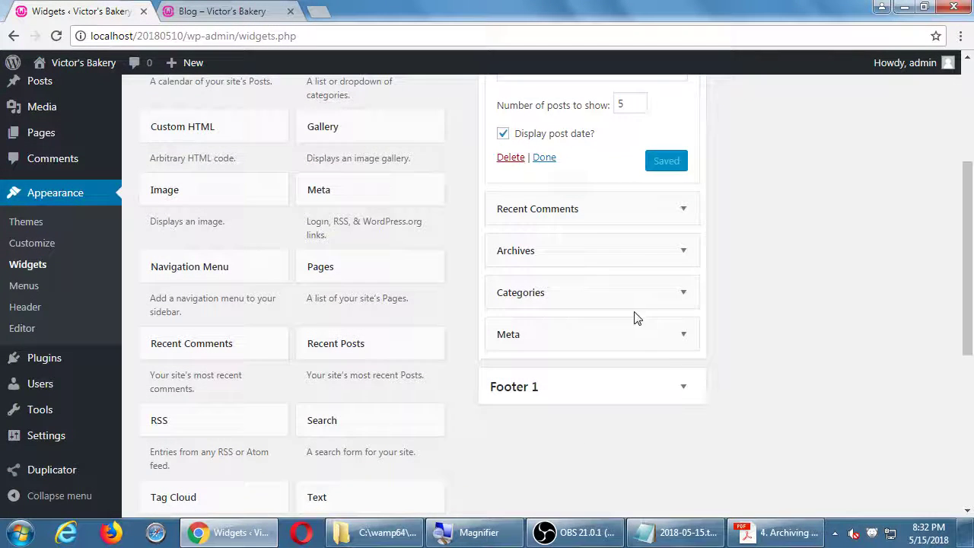
pyautogui.click(681, 336)
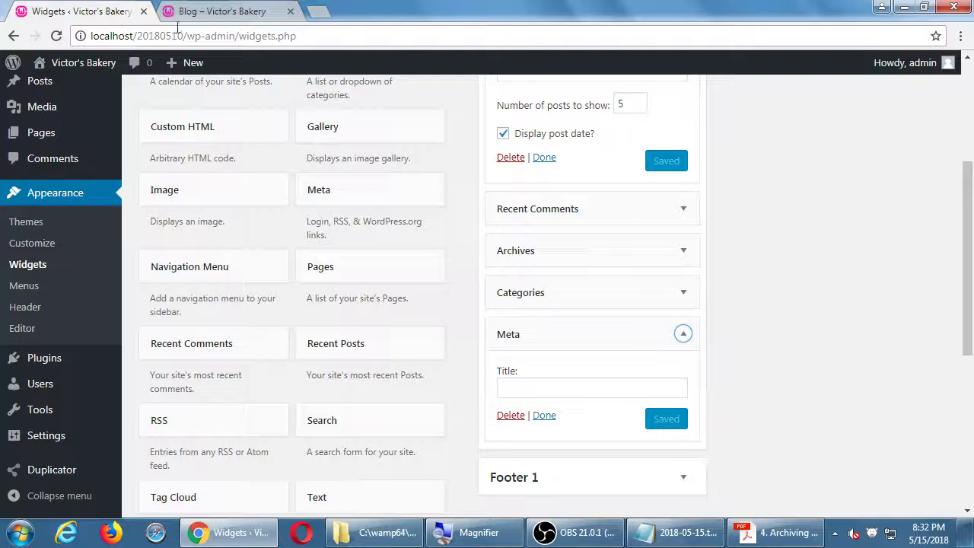
# Copy the live blog page's address, localhost/20180510/blog/, and open the page in Firefox.
pyautogui.click(206, 13)
pyautogui.click(180, 37)
pyautogui.hotkey('ctrl', 'c')
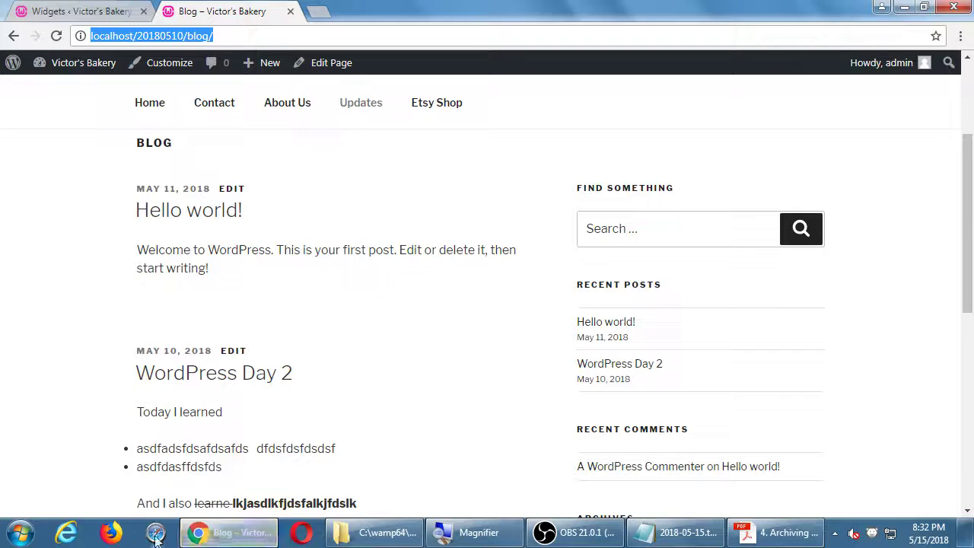
pyautogui.click(112, 535)
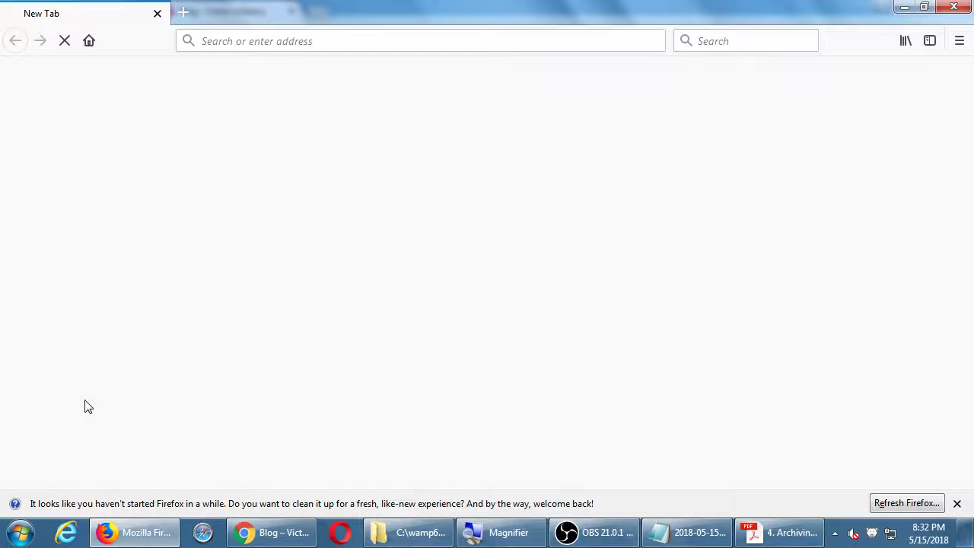
pyautogui.click(319, 42)
pyautogui.hotkey('ctrl', 'v')
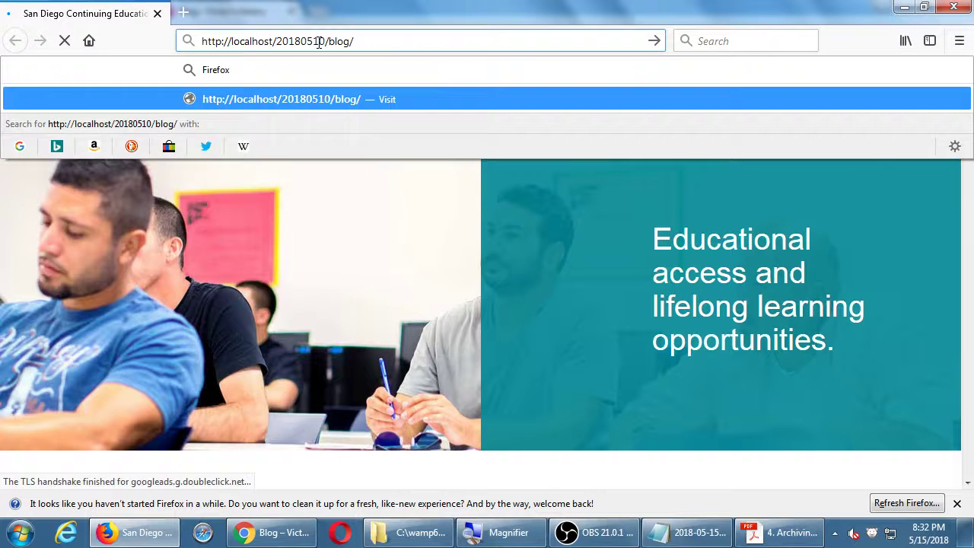
pyautogui.press('Return')
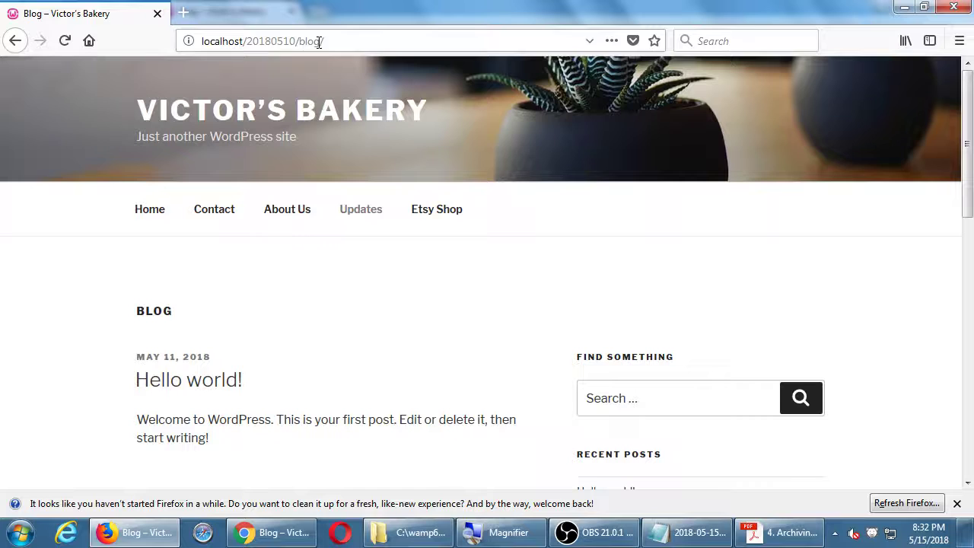
# Examine the Meta links in the blog sidebar, open the Log in page and return to the blog page.
pyautogui.scroll(-10, 487, 187)
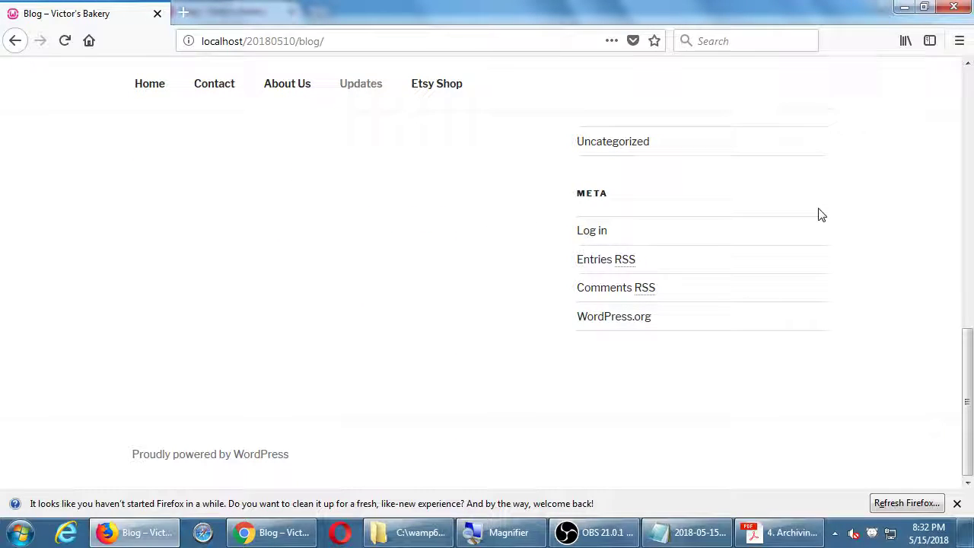
pyautogui.press('super+plus')
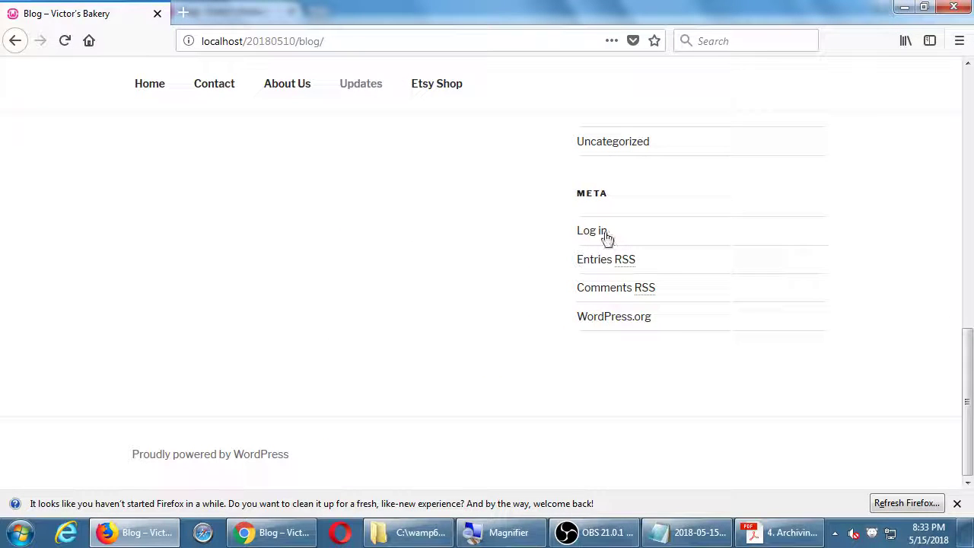
pyautogui.click(599, 234)
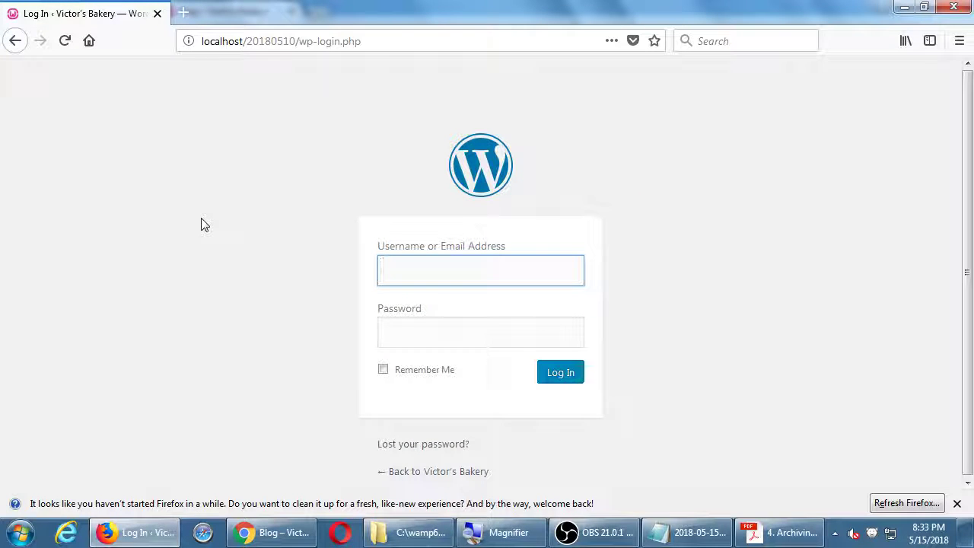
pyautogui.hotkey('alt', 'Left')
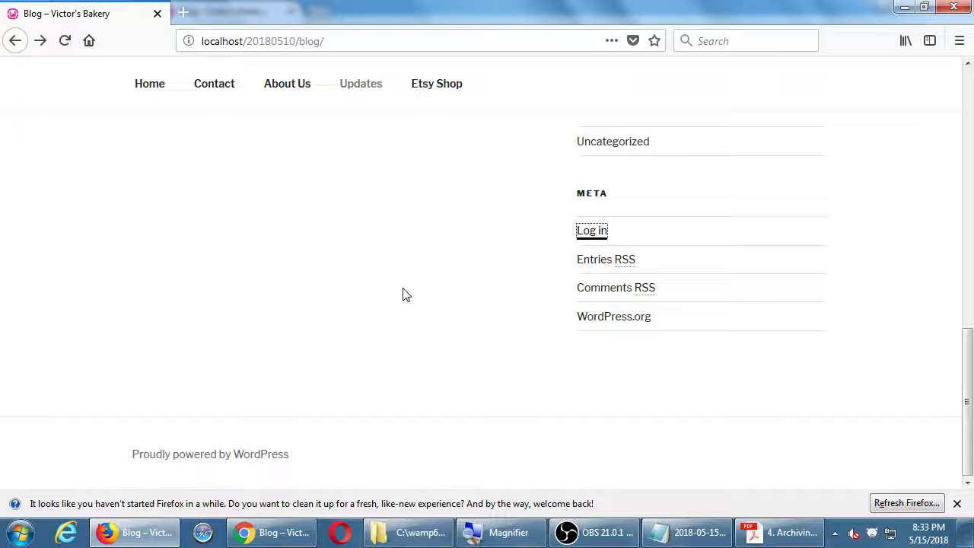
pyautogui.click(671, 534)
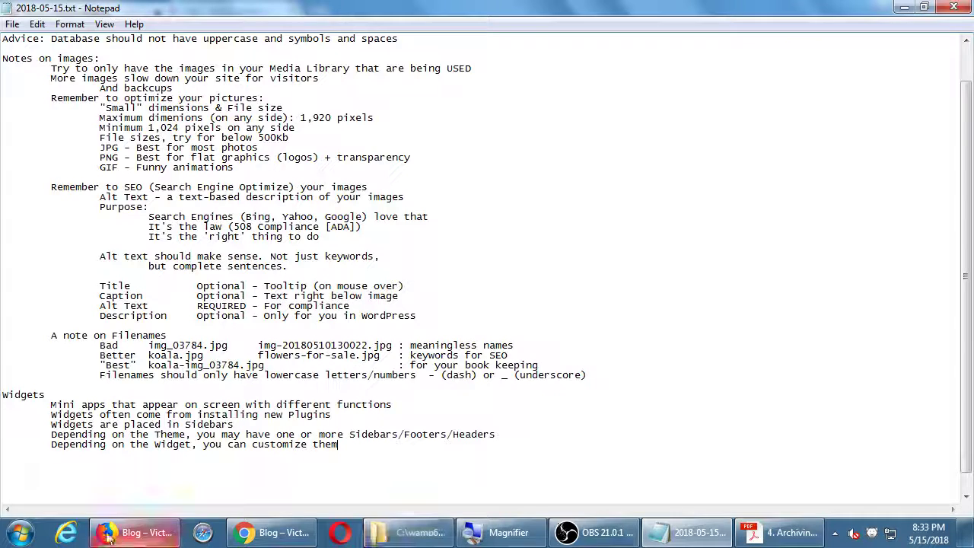
pyautogui.click(144, 537)
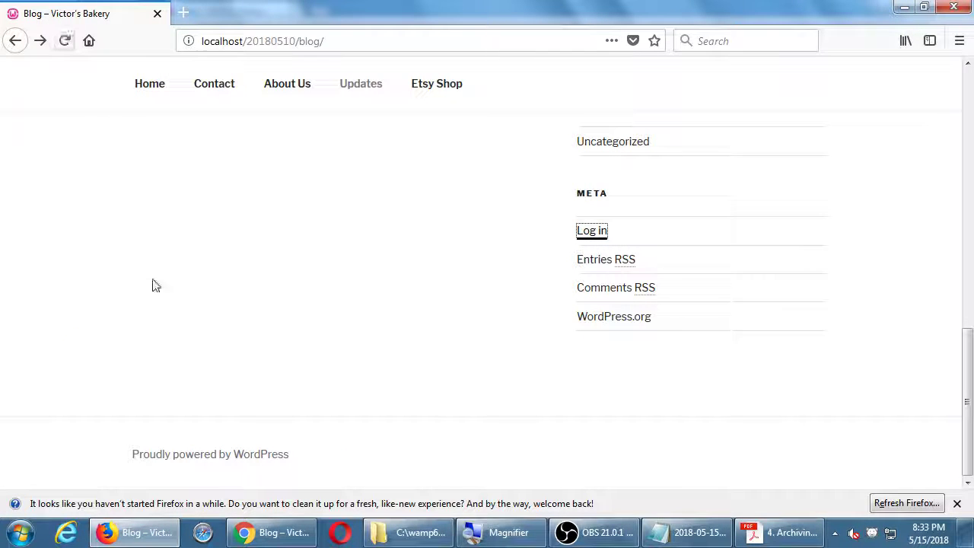
# Switch back to Chrome's Widgets page and remove the Meta widget from the Blog Sidebar.
pyautogui.click(272, 532)
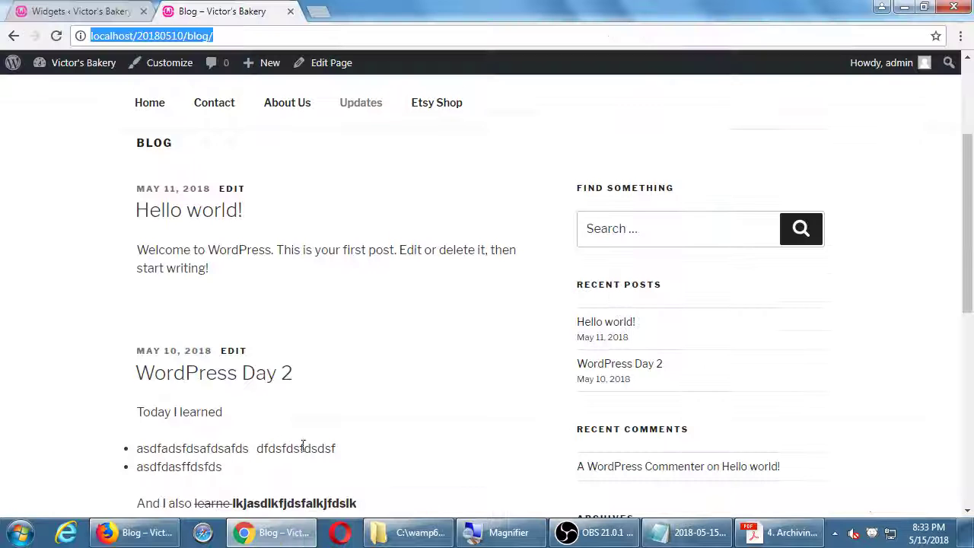
pyautogui.click(69, 10)
pyautogui.scroll(-2, 565, 262)
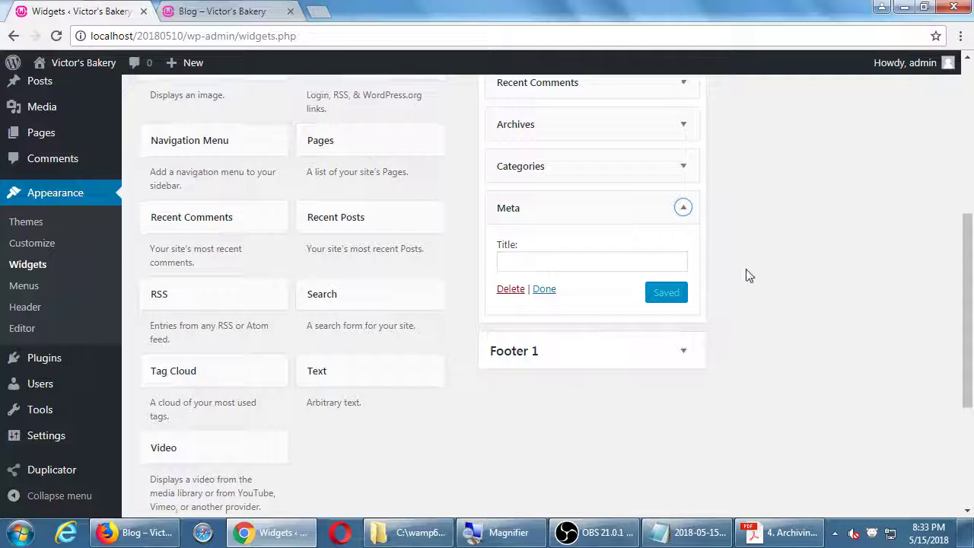
pyautogui.click(685, 208)
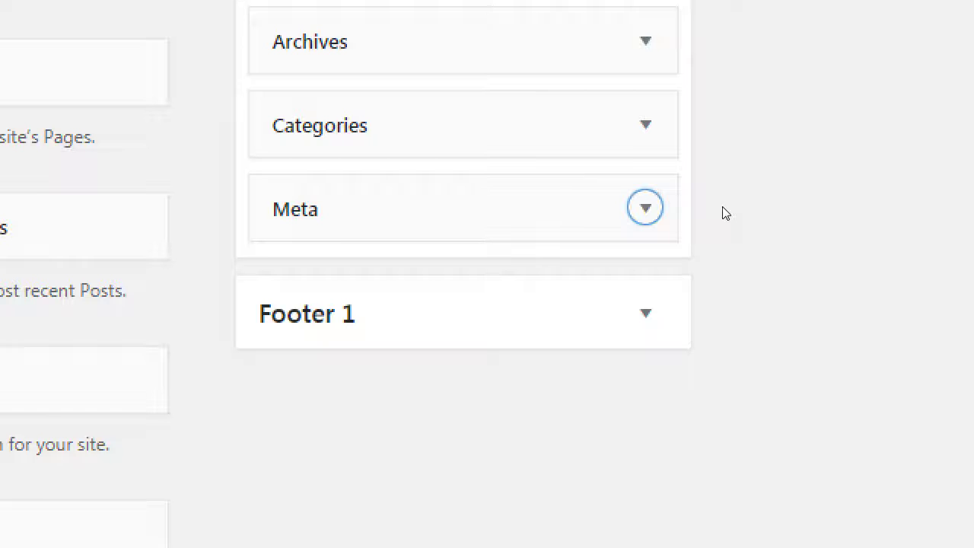
pyautogui.click(682, 218)
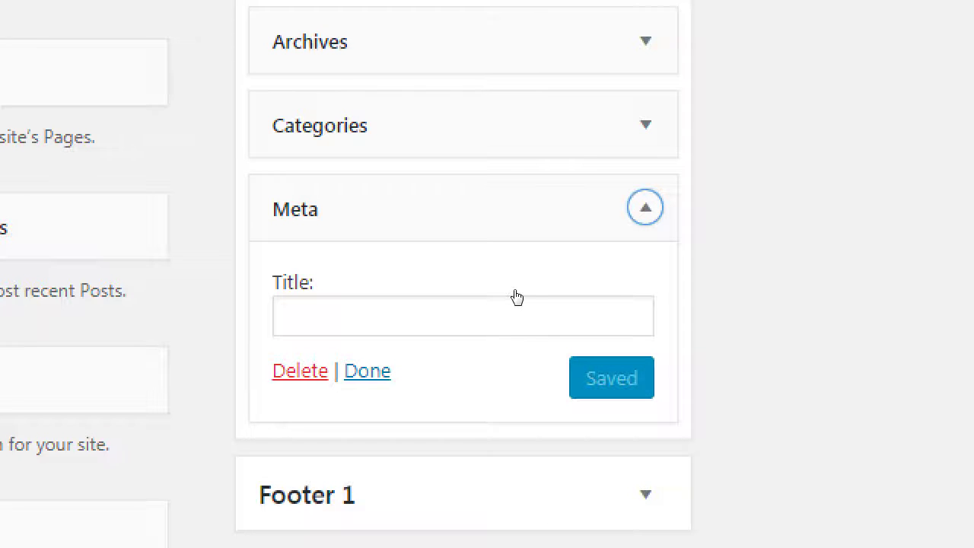
pyautogui.click(689, 216)
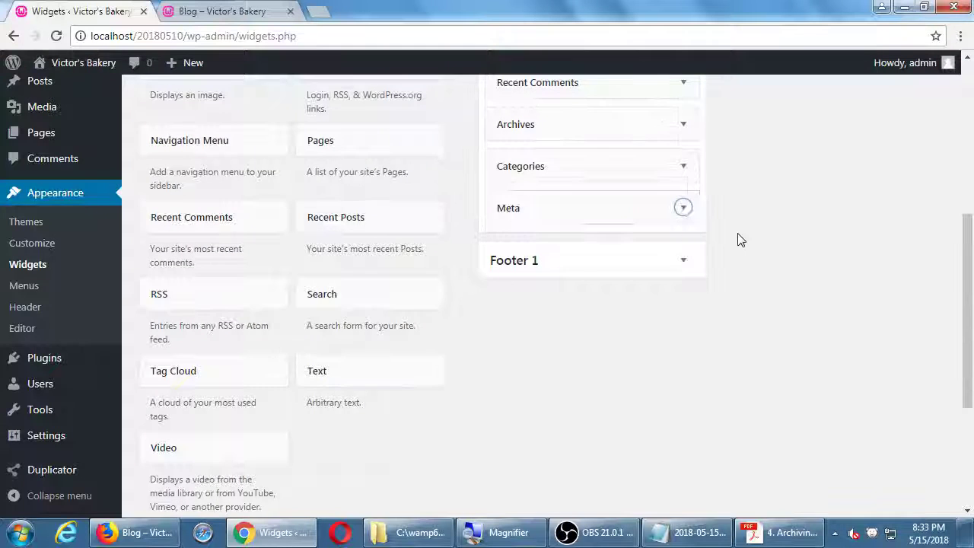
pyautogui.scroll(4, 690, 245)
pyautogui.scroll(-2, 623, 418)
pyautogui.moveTo(611, 380); pyautogui.dragTo(327, 355)
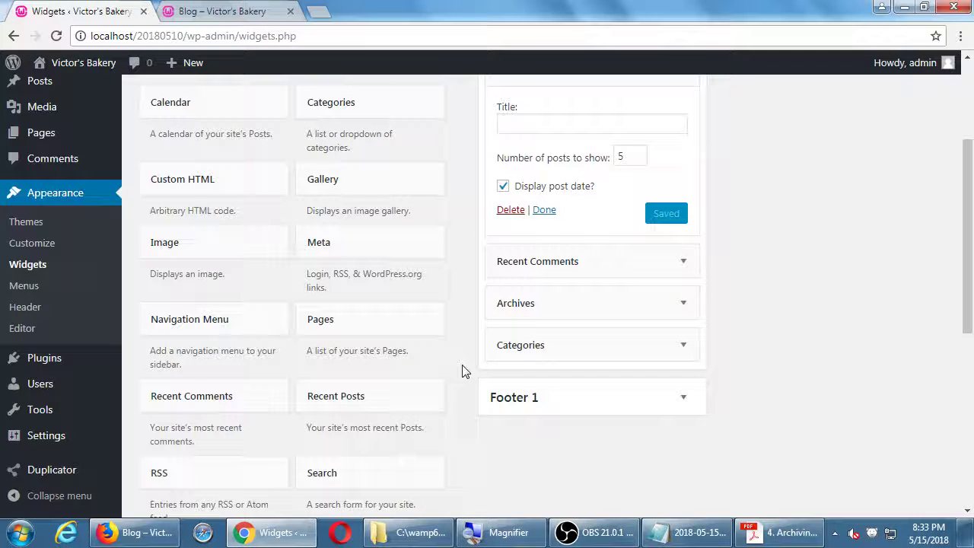
# Collapse the Recent Posts widget and inspect the Search widget's settings, leaving both closed.
pyautogui.scroll(3, 687, 283)
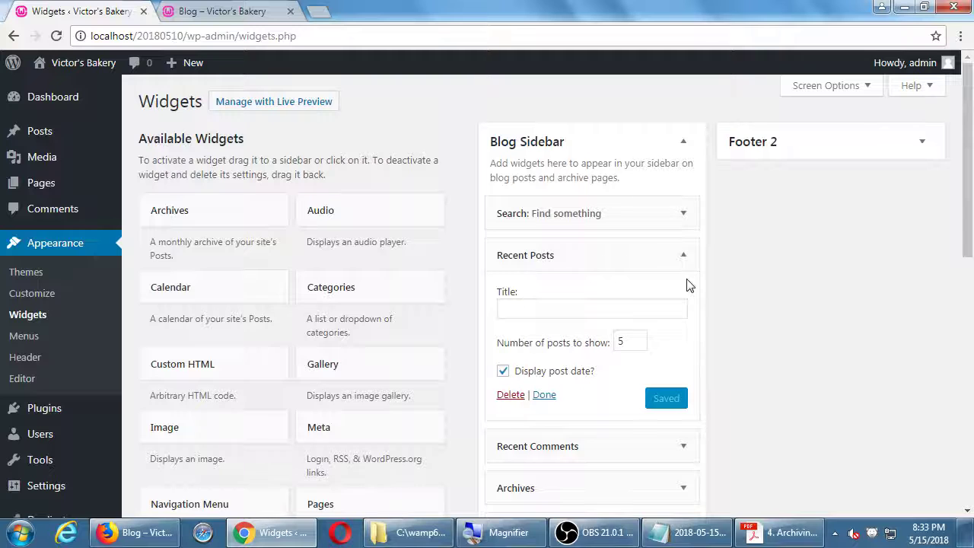
pyautogui.click(683, 257)
pyautogui.click(684, 213)
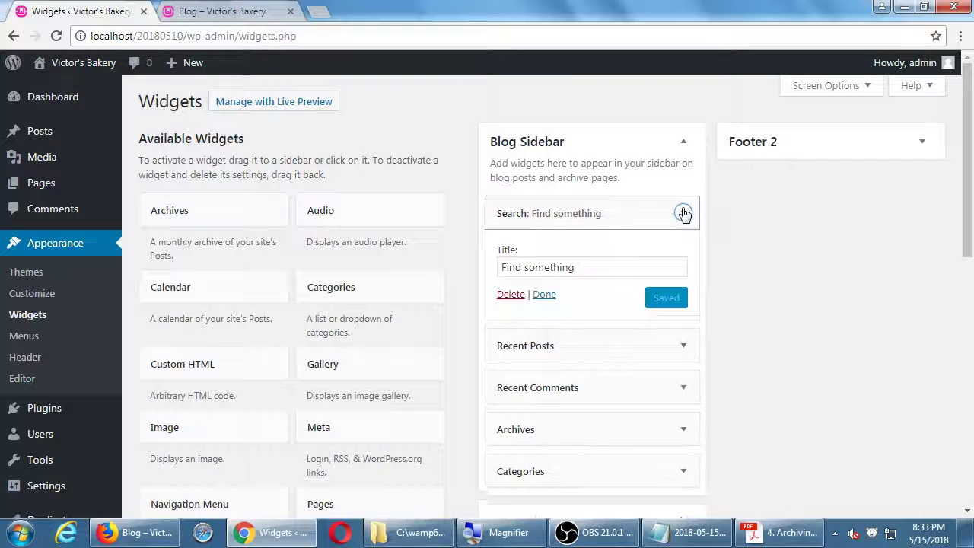
pyautogui.click(683, 213)
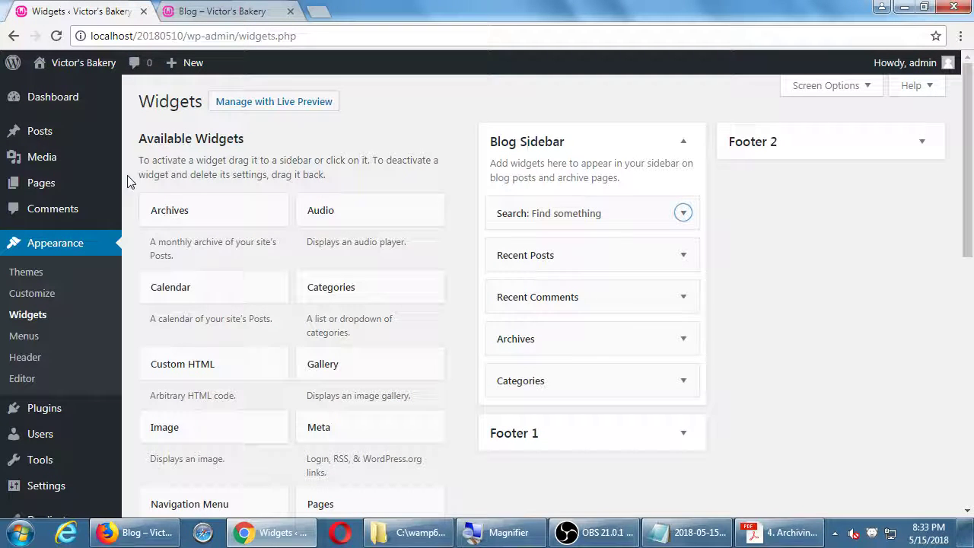
# Collapse the Available Widgets section to look at Inactive Widgets, and expand Available Widgets again.
pyautogui.click(175, 143)
pyautogui.click(175, 143)
pyautogui.click(175, 143)
pyautogui.click(175, 143)
pyautogui.click(175, 143)
pyautogui.click(175, 143)
pyautogui.click(175, 143)
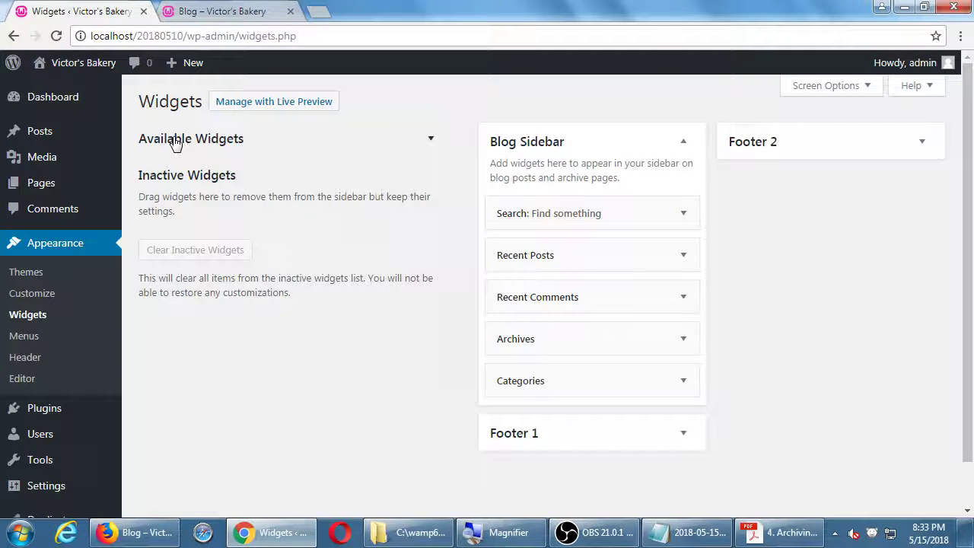
pyautogui.click(181, 179)
pyautogui.click(181, 179)
pyautogui.click(182, 179)
pyautogui.click(181, 179)
pyautogui.click(182, 142)
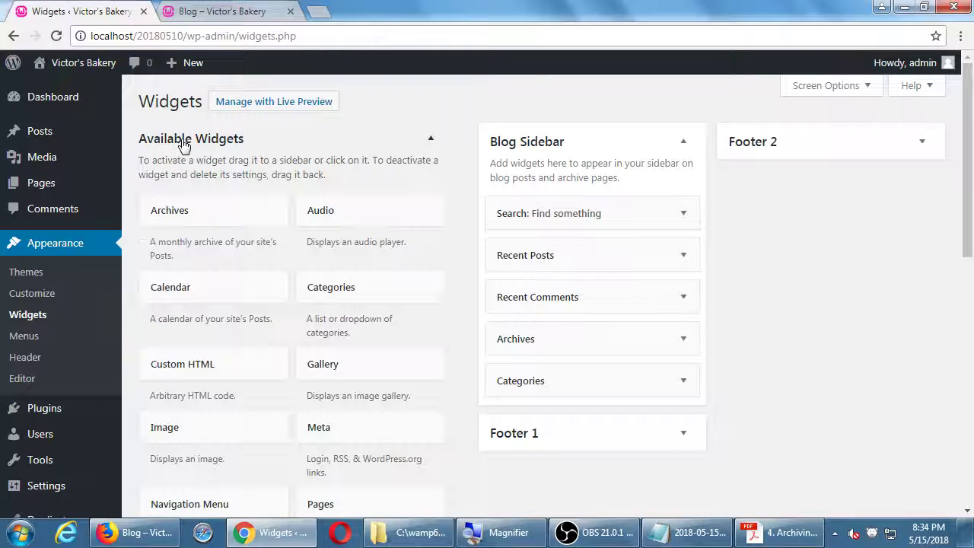
# Collapse the Blog Sidebar area and expand the Footer 1 and Footer 2 widget areas.
pyautogui.click(652, 148)
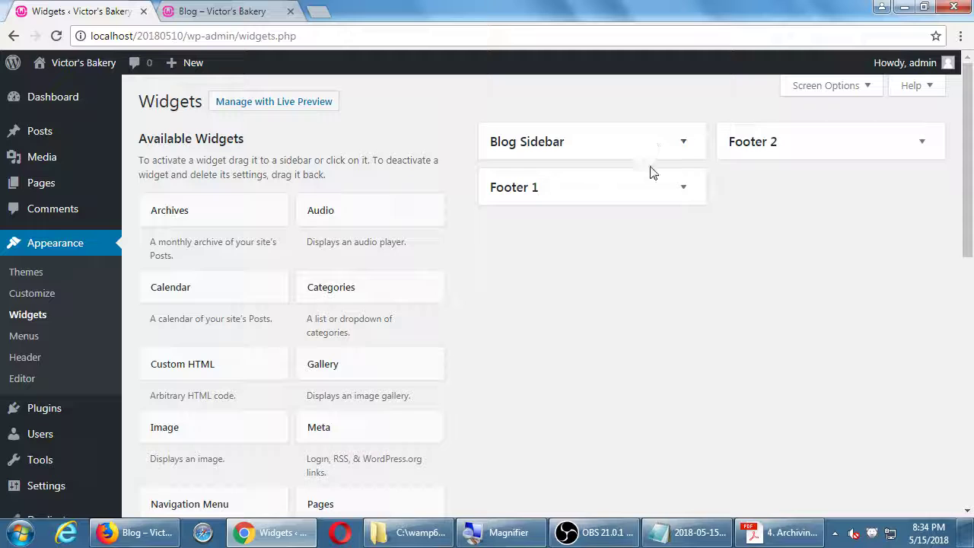
pyautogui.click(680, 187)
pyautogui.click(680, 187)
pyautogui.click(822, 146)
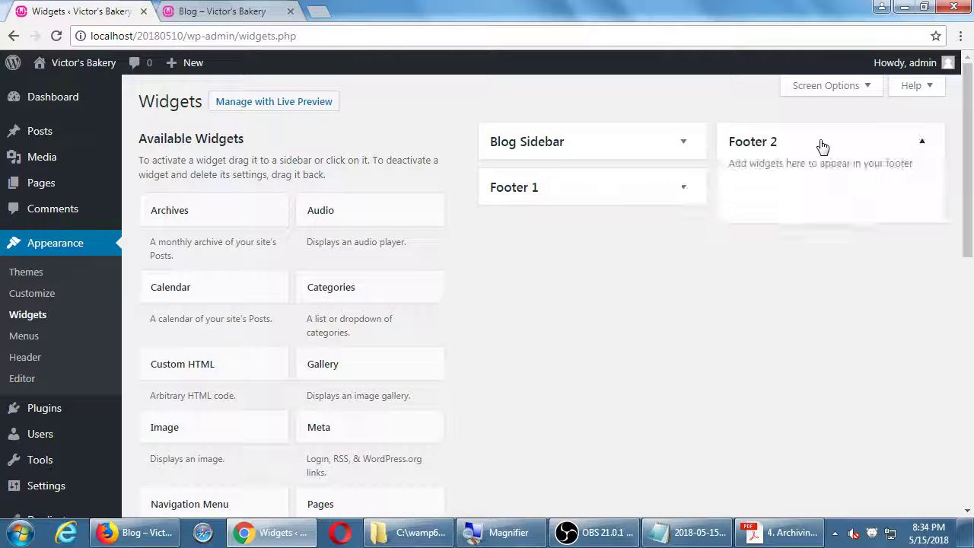
pyautogui.click(678, 196)
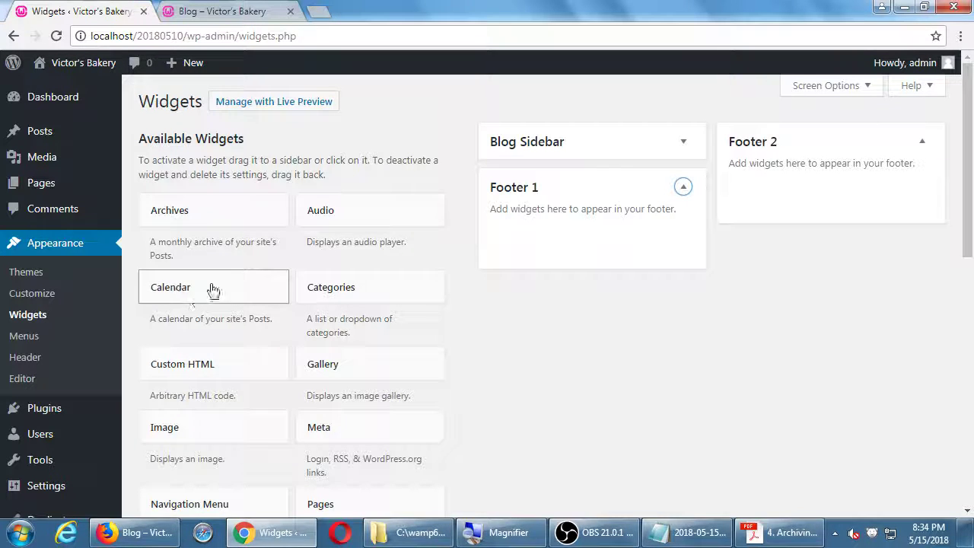
# Add the Calendar widget to Footer 1 and check it in the footer of the reloaded blog page.
pyautogui.moveTo(182, 296); pyautogui.dragTo(532, 235)
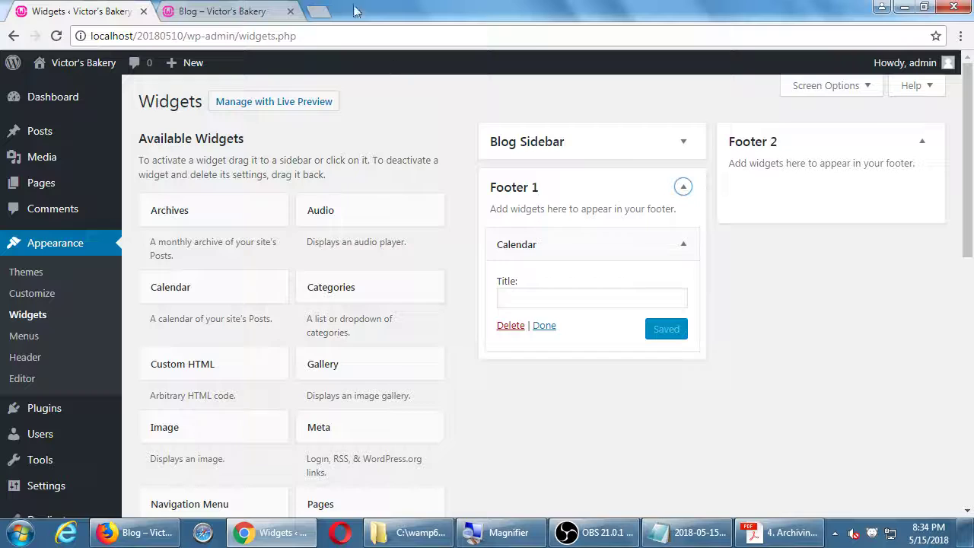
pyautogui.click(222, 10)
pyautogui.click(55, 36)
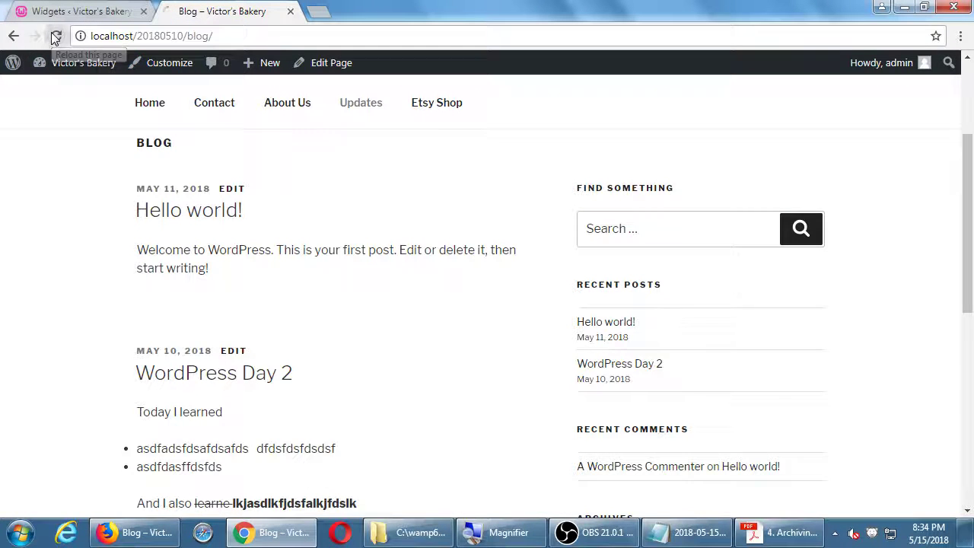
pyautogui.scroll(-8, 215, 282)
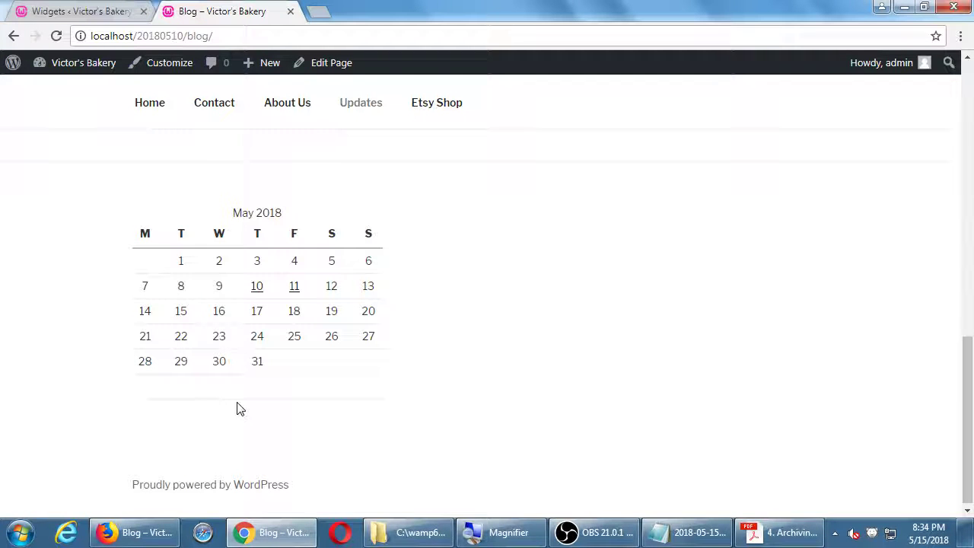
pyautogui.click(64, 9)
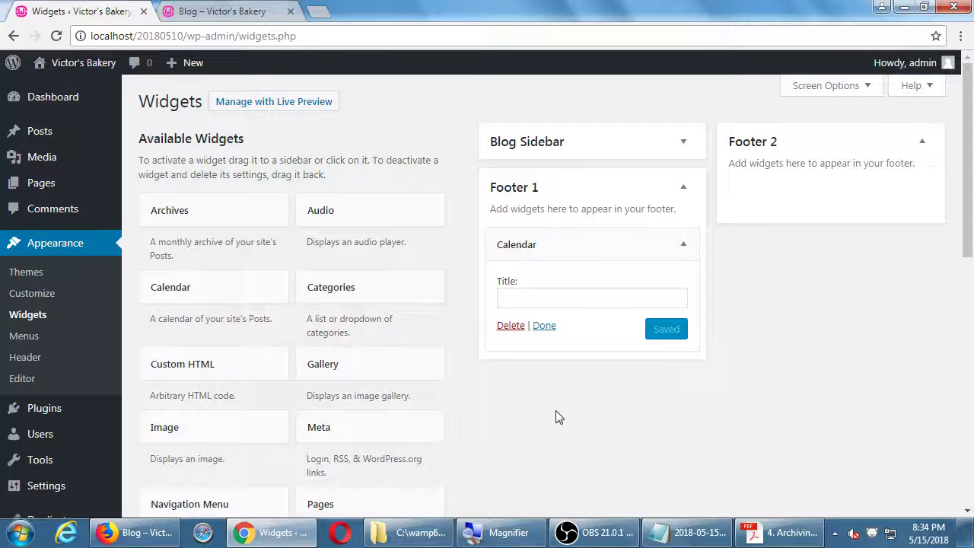
pyautogui.click(221, 12)
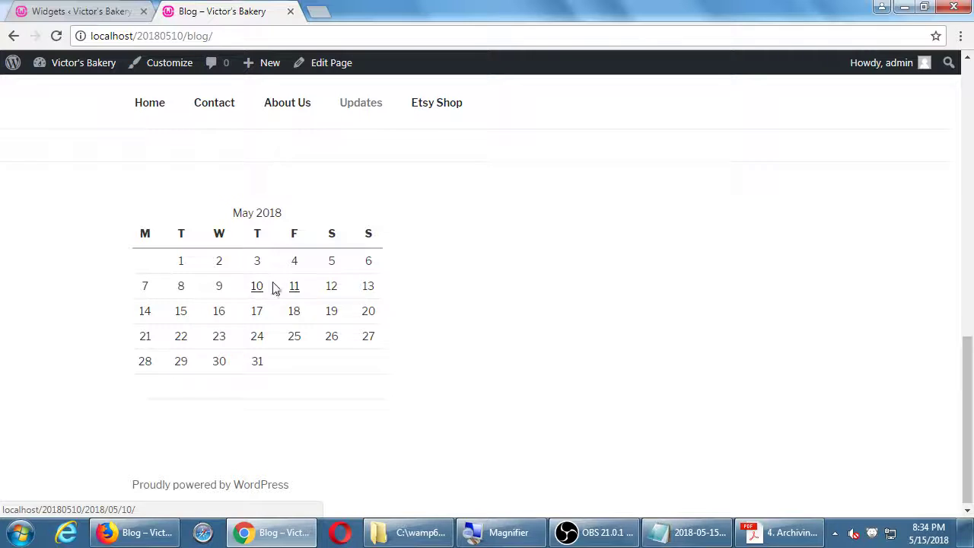
# Add the Categories widget to Footer 2, title it "fdfddffdfdfg" and save it.
pyautogui.click(108, 11)
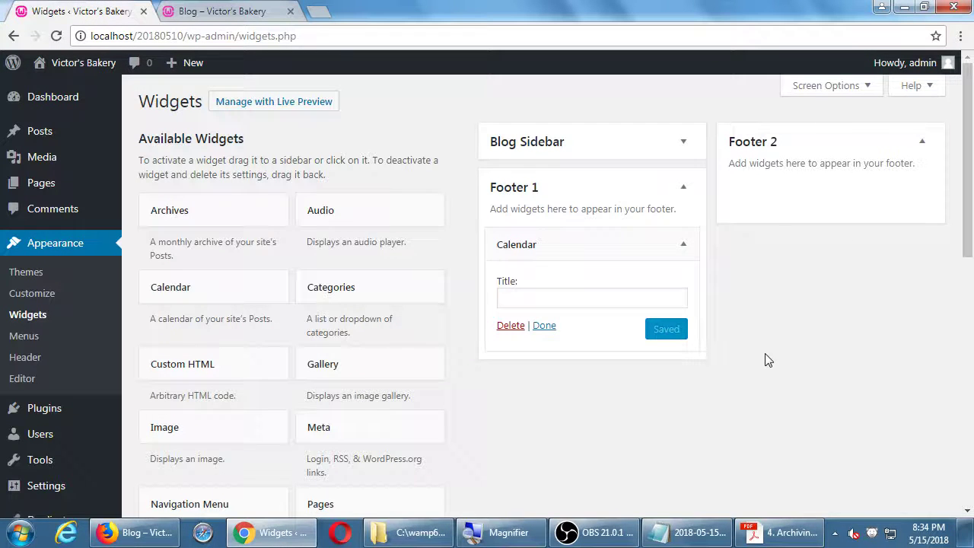
pyautogui.moveTo(337, 298); pyautogui.dragTo(837, 201)
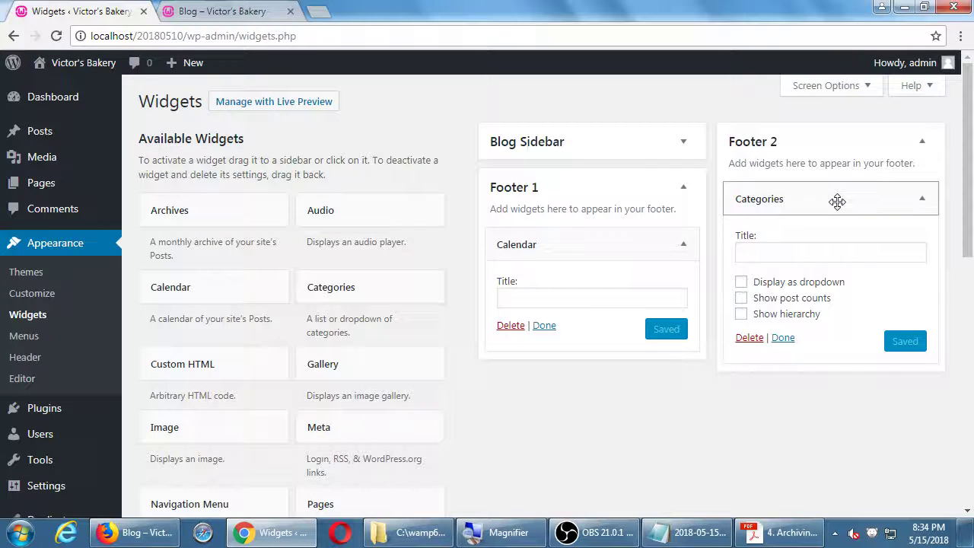
pyautogui.click(837, 254)
pyautogui.write('fdfddffdfdfg')
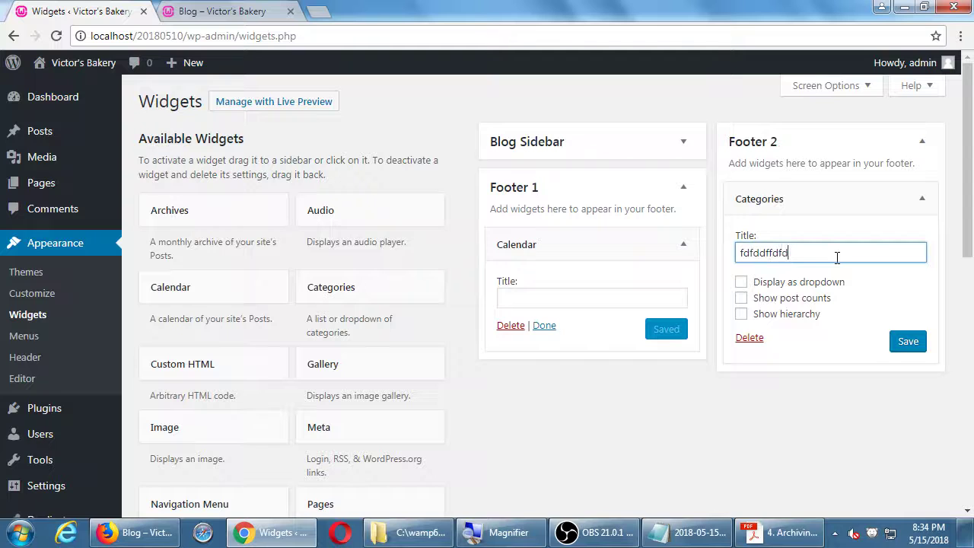
pyautogui.click(892, 342)
# Reload the live blog page to check the Categories widget in the footer, and return to the Widgets page.
pyautogui.click(206, 11)
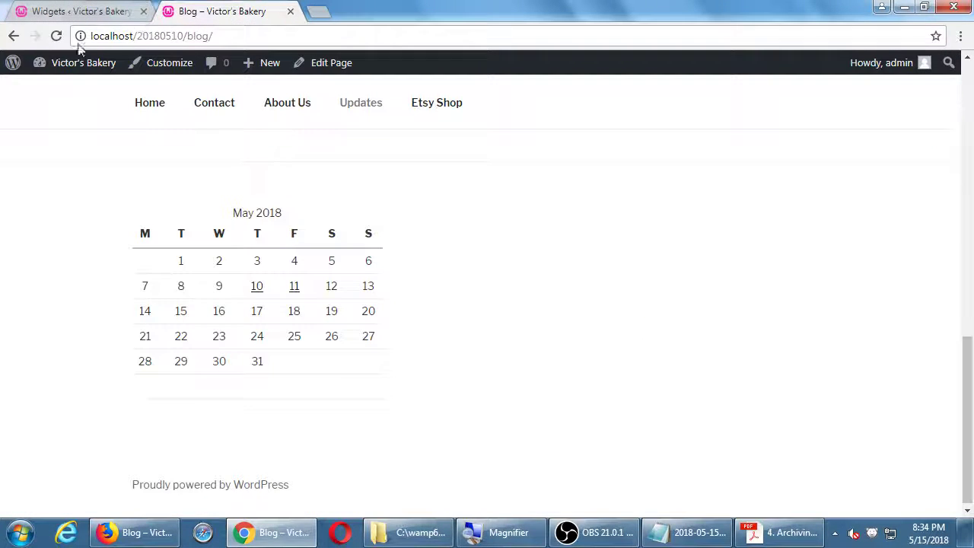
pyautogui.click(56, 36)
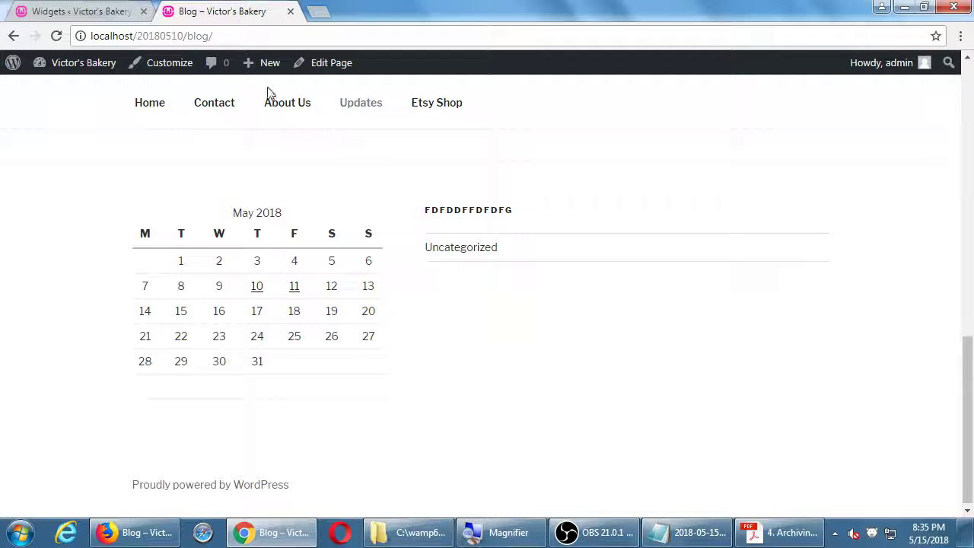
pyautogui.click(94, 10)
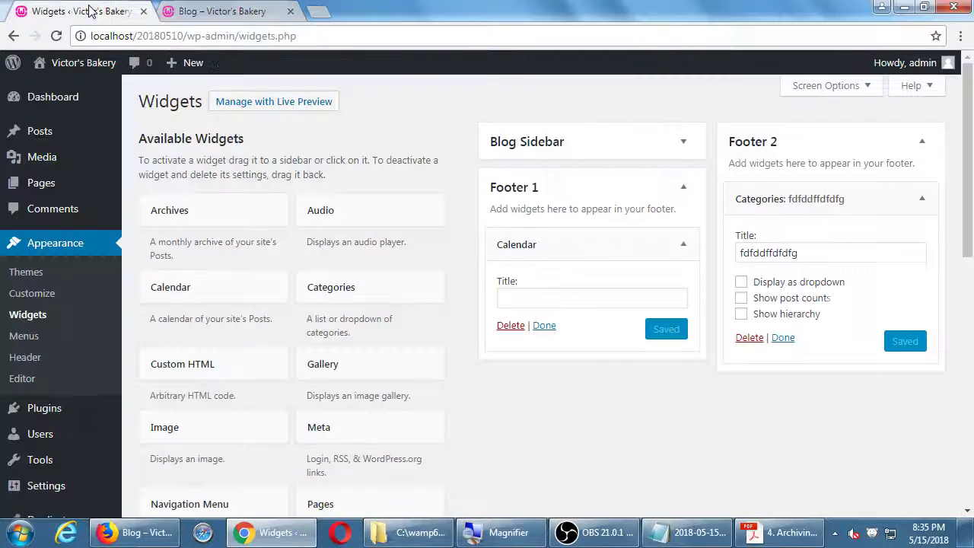
# Collapse the Calendar settings in Footer 1 and the Categories settings in Footer 2, and add a Calendar widget above Categories in Footer 2.
pyautogui.click(548, 239)
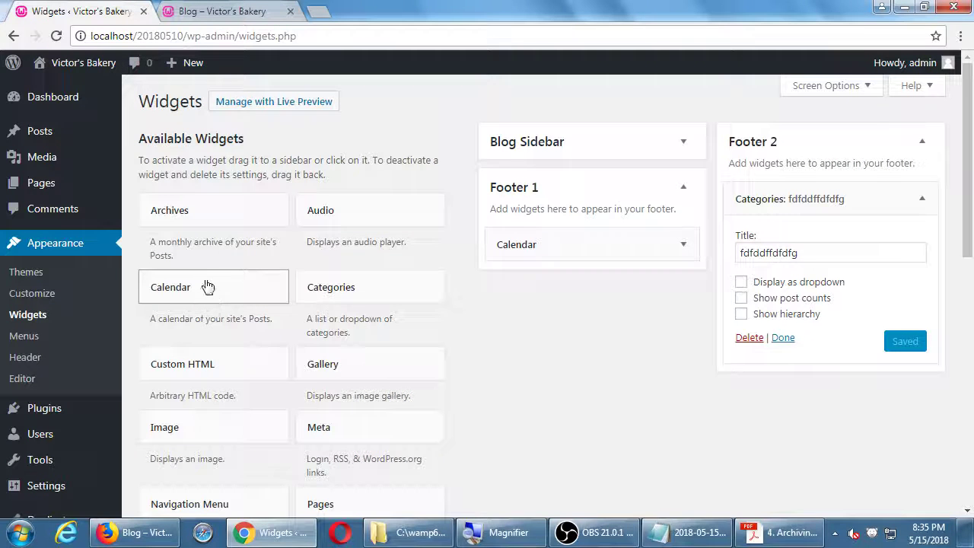
pyautogui.click(750, 196)
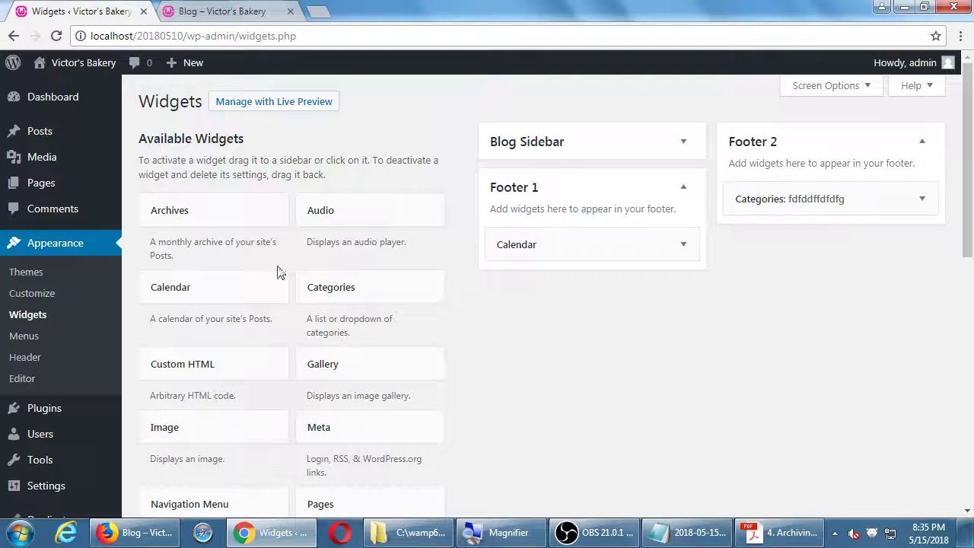
pyautogui.moveTo(261, 284); pyautogui.dragTo(822, 213)
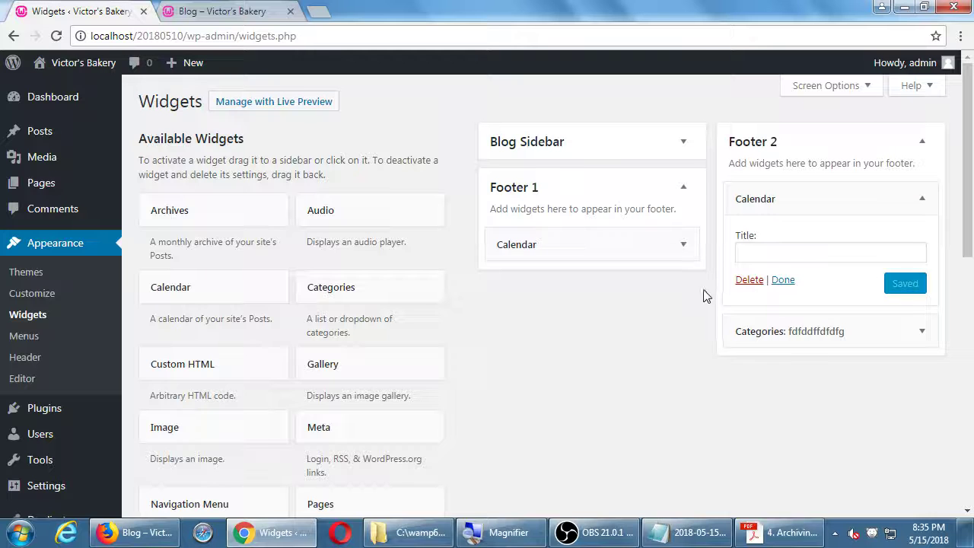
# Reload the live blog page to check the second calendar in the footer, and return to the Widgets page.
pyautogui.click(298, 9)
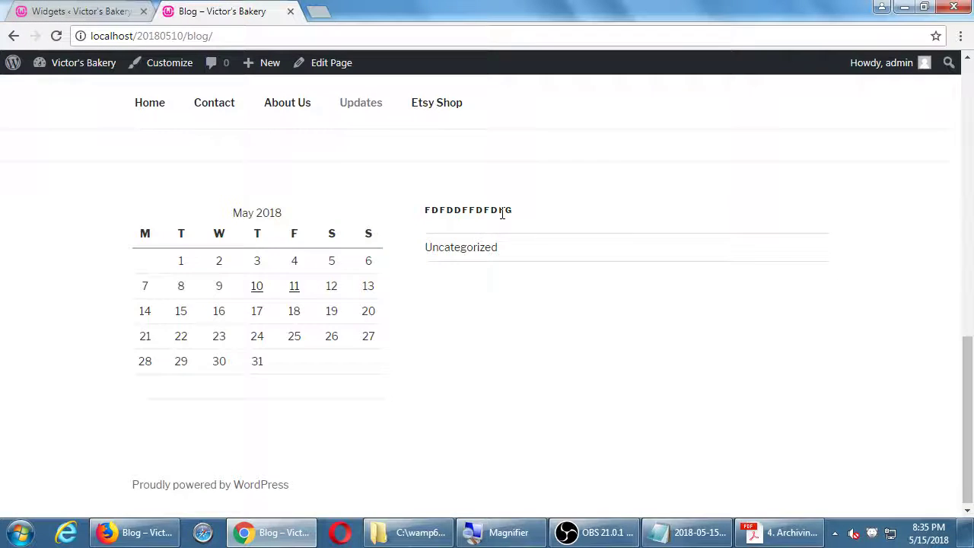
pyautogui.press('F5')
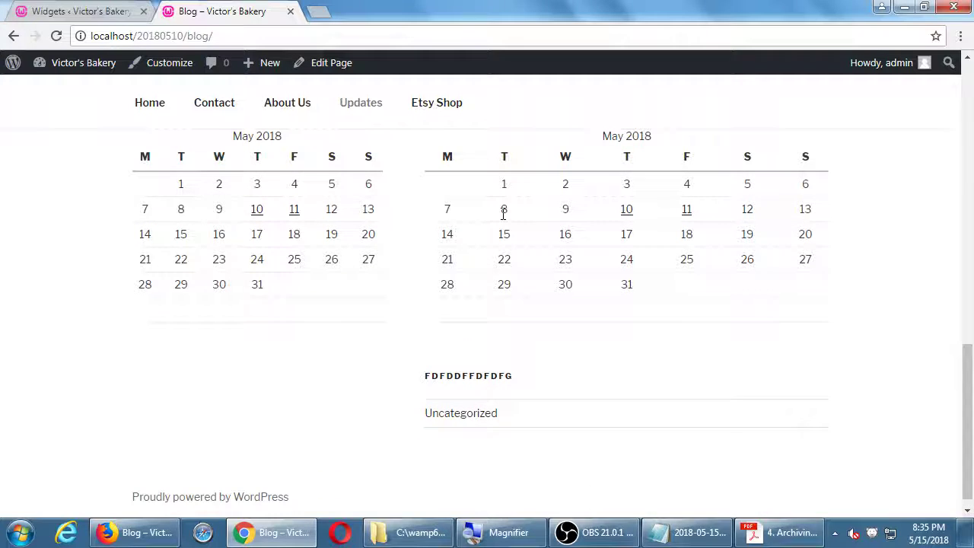
pyautogui.hotkey('alt', 'Tab')
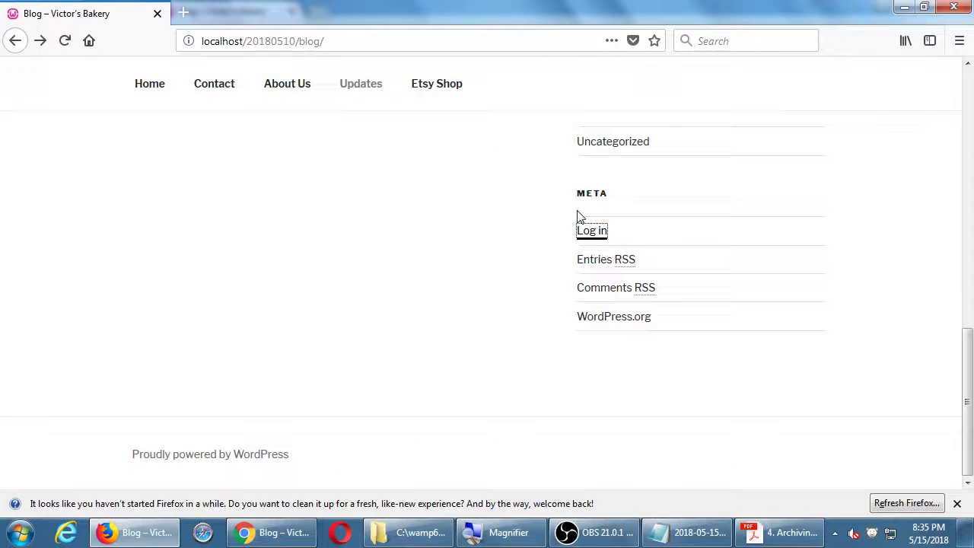
pyautogui.hotkey('alt', 'Tab')
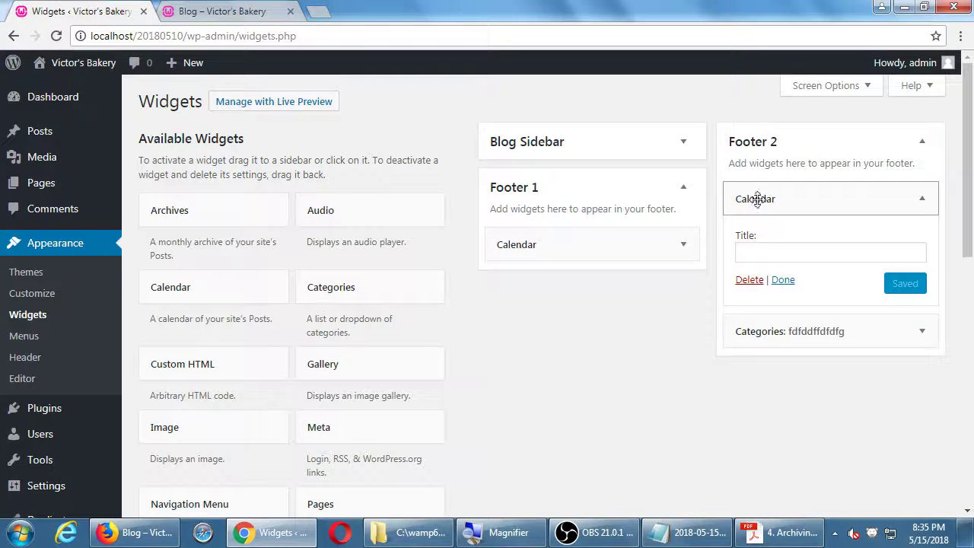
# Move the Calendar widget from Footer 2 to the end of Footer 1 and check the footer on the reloaded blog page.
pyautogui.moveTo(759, 196); pyautogui.dragTo(598, 283)
pyautogui.click(235, 11)
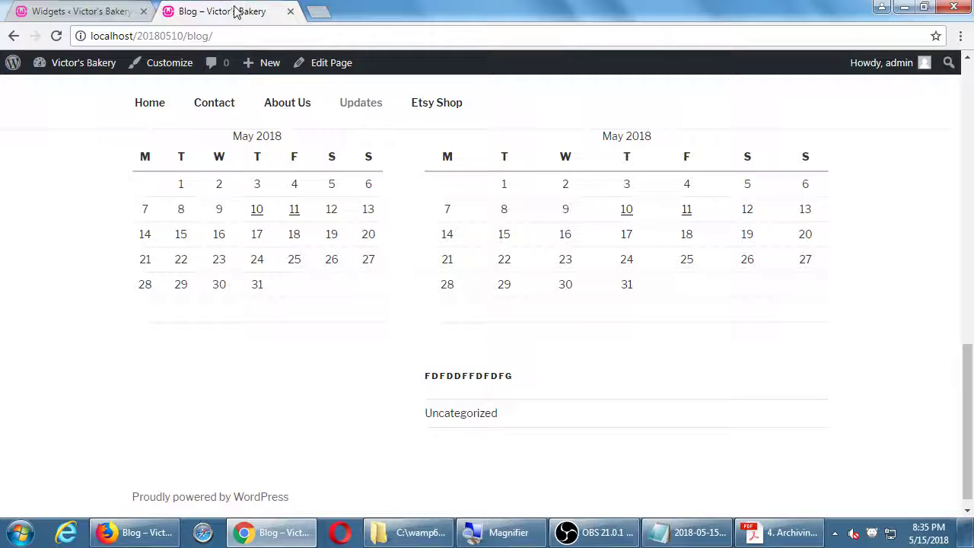
pyautogui.press('F5')
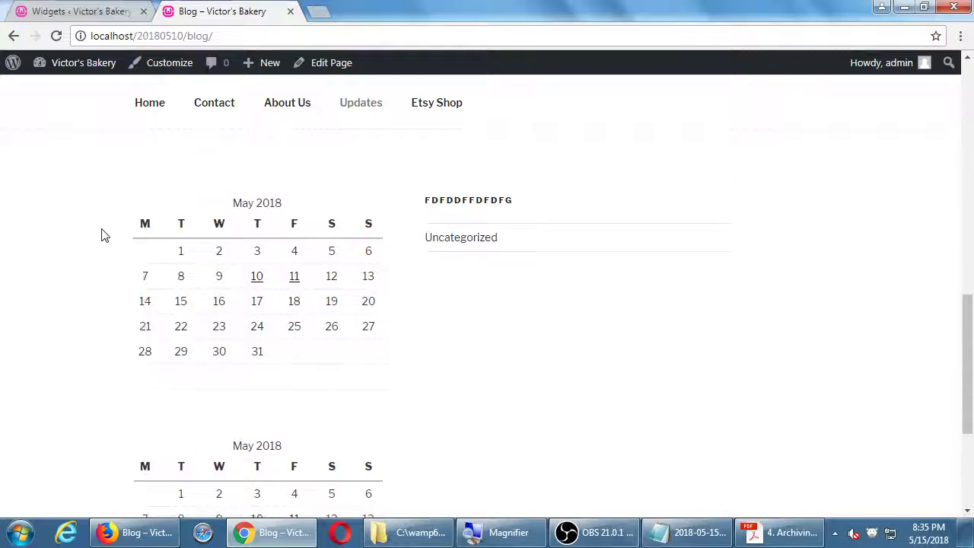
pyautogui.scroll(-2, 105, 235)
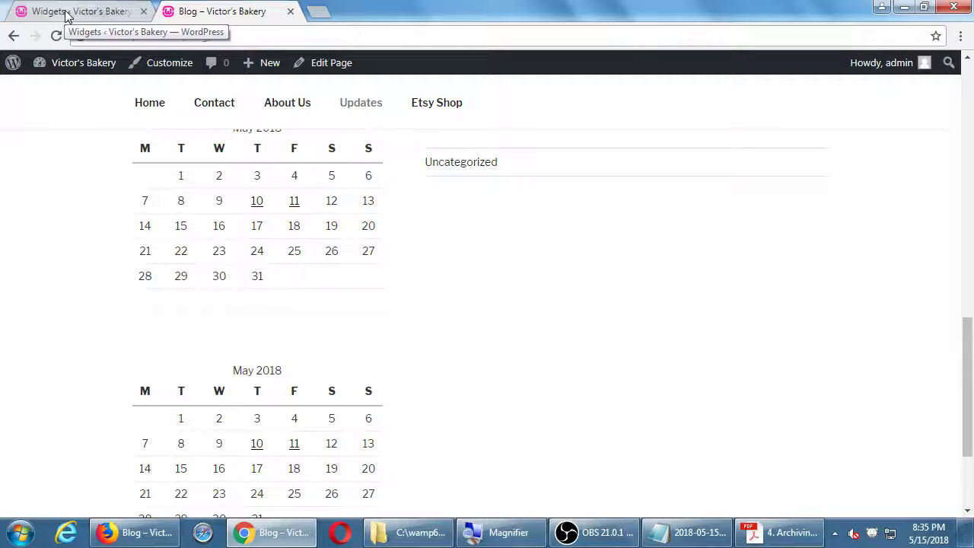
pyautogui.click(67, 15)
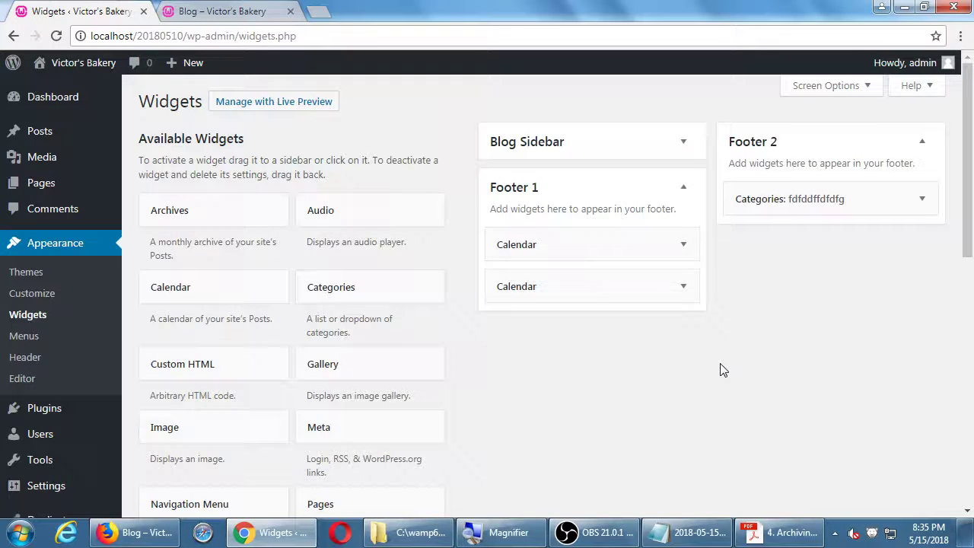
# Look over the live blog page's header, posts and sidebar widgets, and return to the Widgets page.
pyautogui.hotkey('ctrl', 'Tab')
pyautogui.scroll(15, 722, 370)
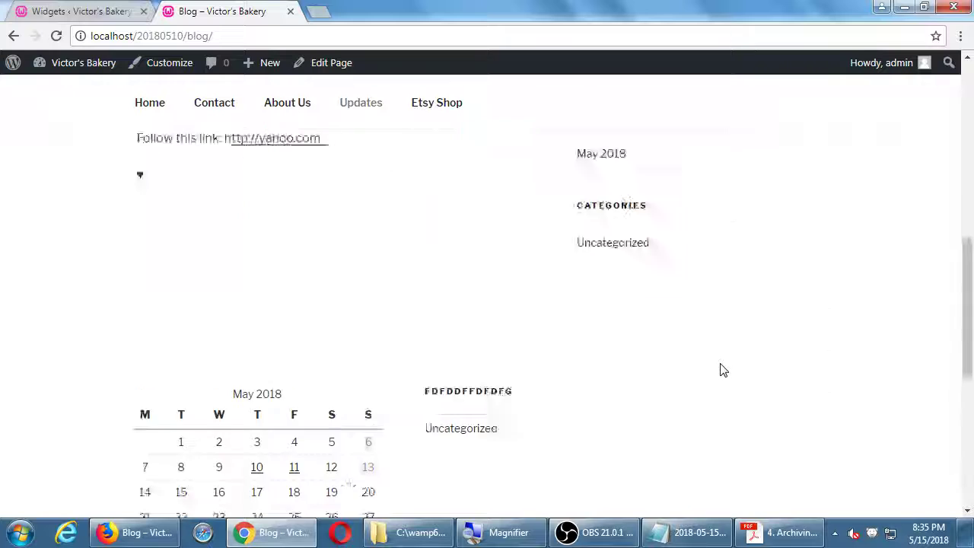
pyautogui.scroll(2, 723, 370)
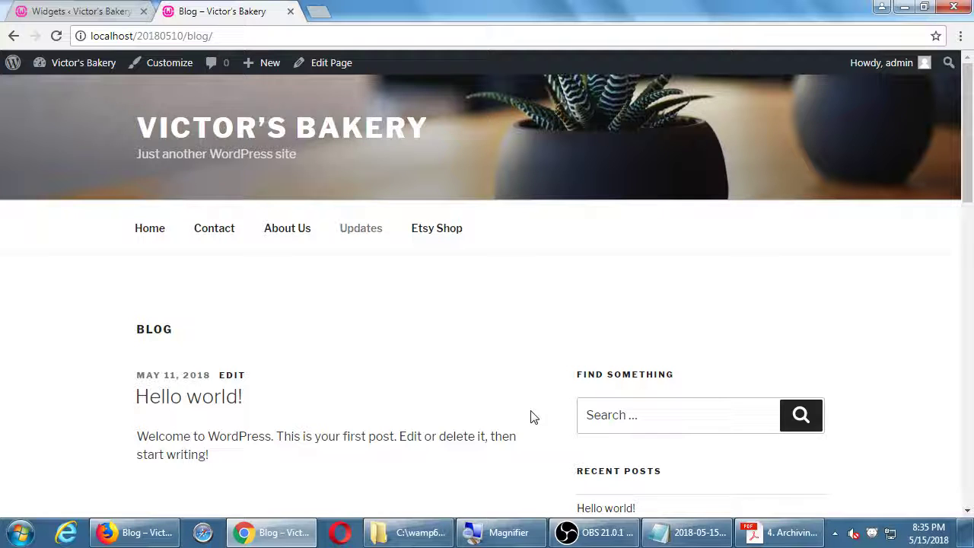
pyautogui.scroll(-5, 518, 418)
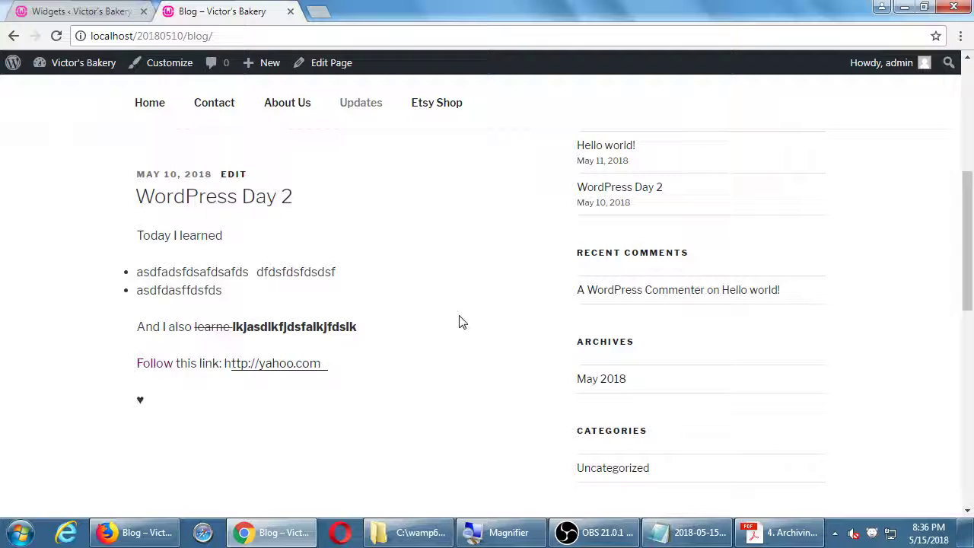
pyautogui.click(70, 8)
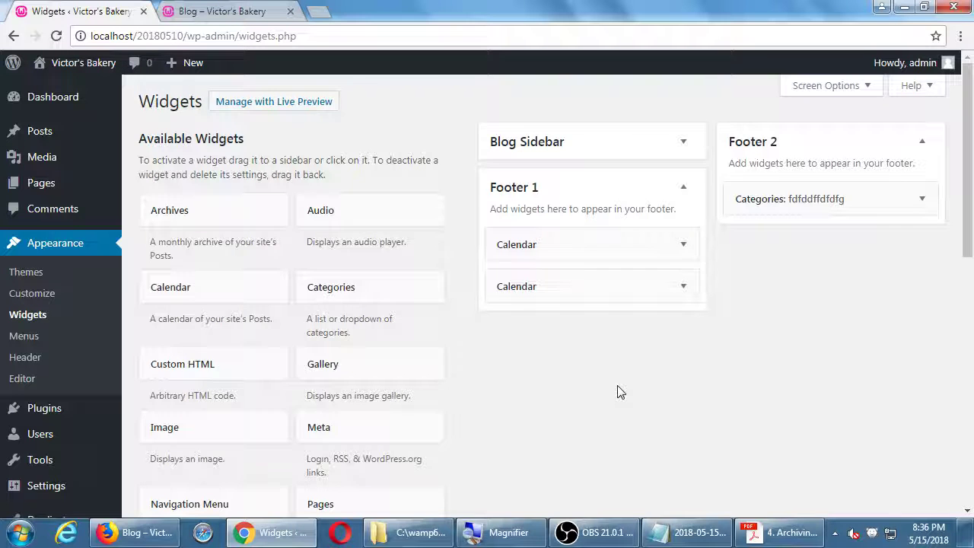
# Look through the full list of available widgets, down to the Video widget.
pyautogui.scroll(-2, 617, 391)
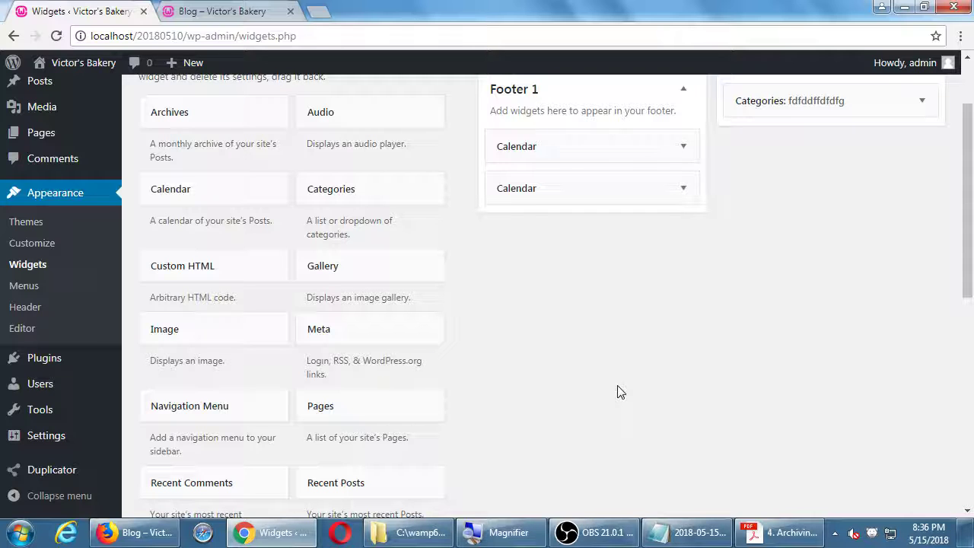
pyautogui.scroll(-3, 634, 393)
pyautogui.scroll(-1, 471, 430)
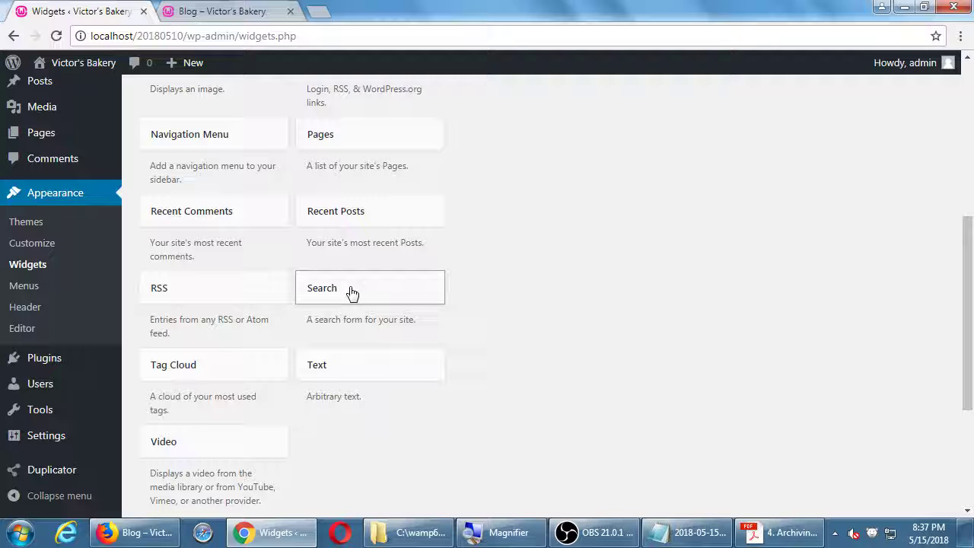
pyautogui.scroll(2, 351, 293)
pyautogui.scroll(1, 163, 187)
pyautogui.scroll(1, 175, 186)
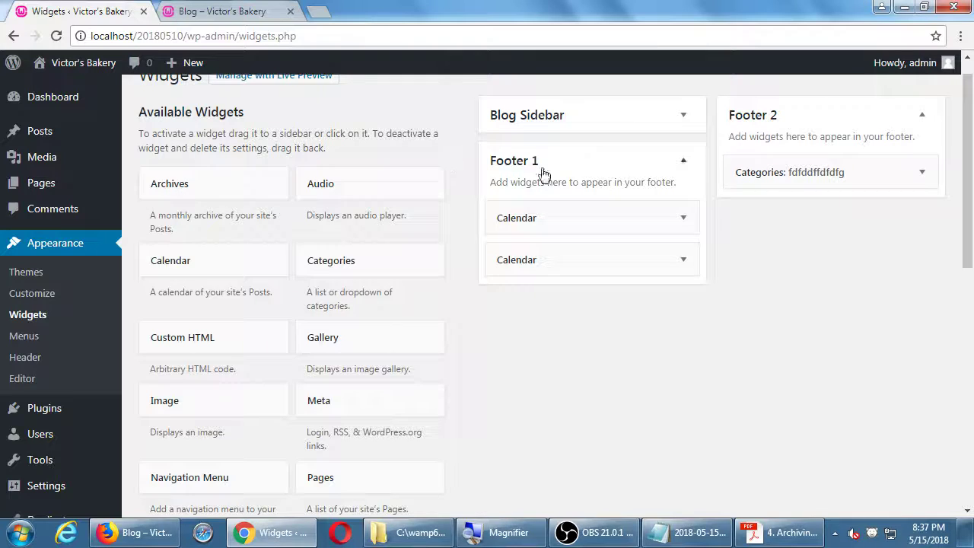
# Expand the Blog Sidebar area to show its widgets.
pyautogui.click(683, 115)
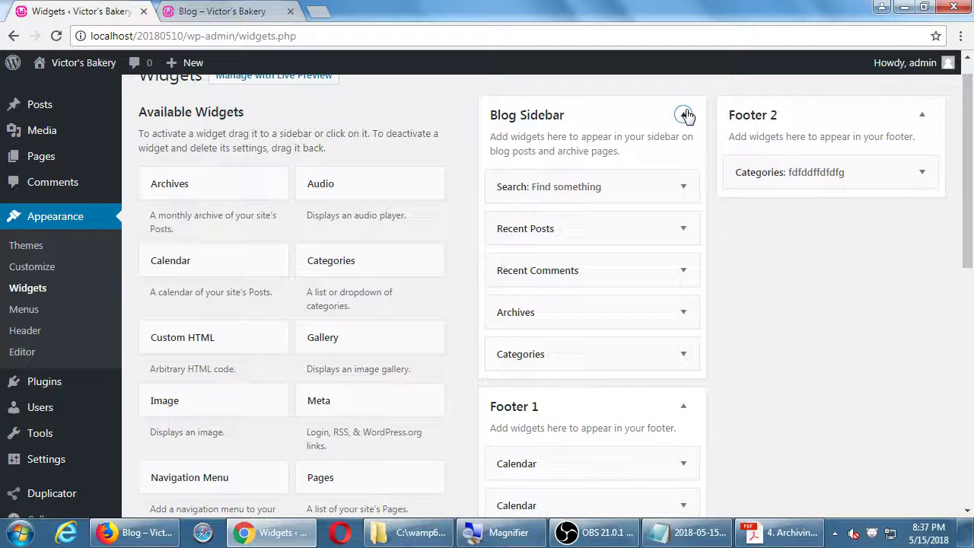
pyautogui.click(685, 115)
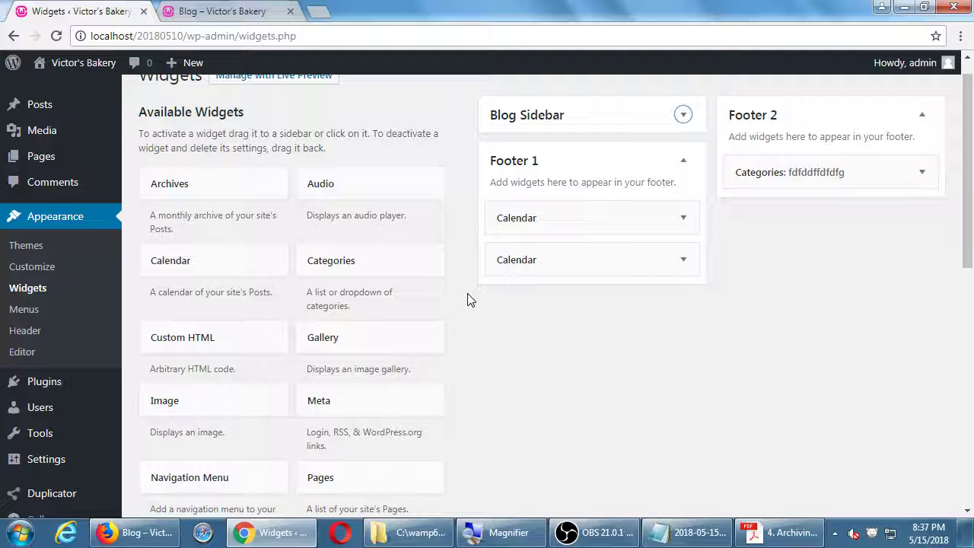
pyautogui.click(683, 117)
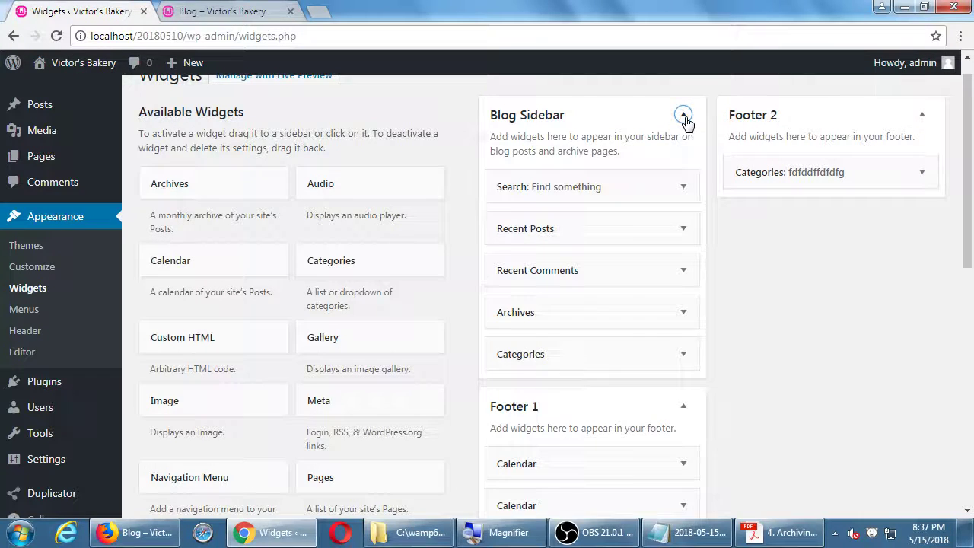
pyautogui.click(683, 116)
pyautogui.click(684, 116)
# Inspect the settings of the Search widget in the Blog Sidebar, collapse them and remove the widget from the sidebar.
pyautogui.click(684, 186)
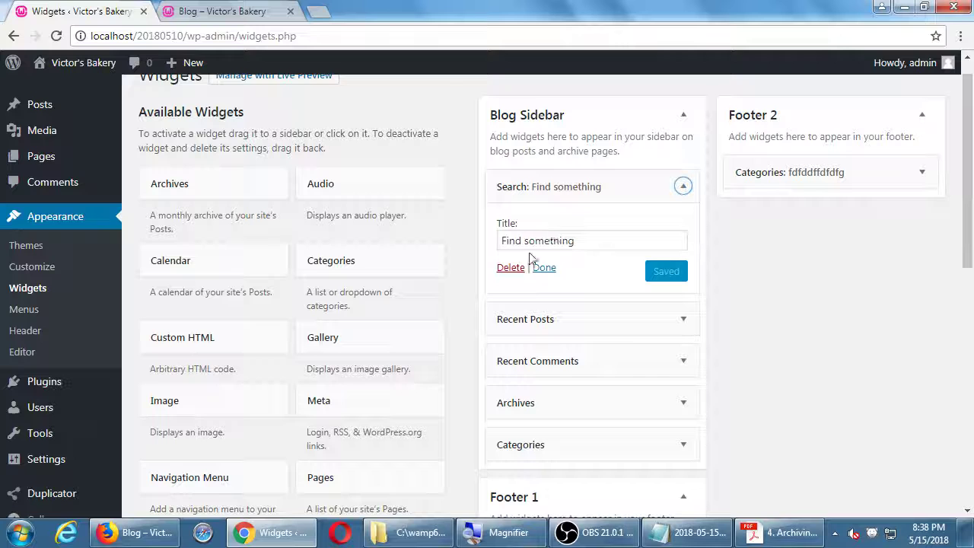
pyautogui.click(687, 195)
pyautogui.click(688, 195)
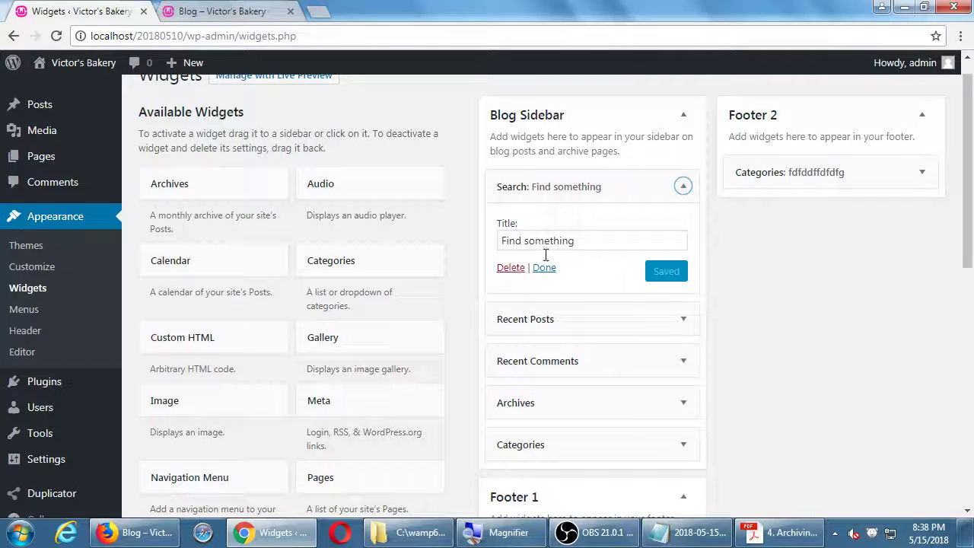
pyautogui.click(684, 190)
pyautogui.moveTo(619, 196); pyautogui.dragTo(391, 244)
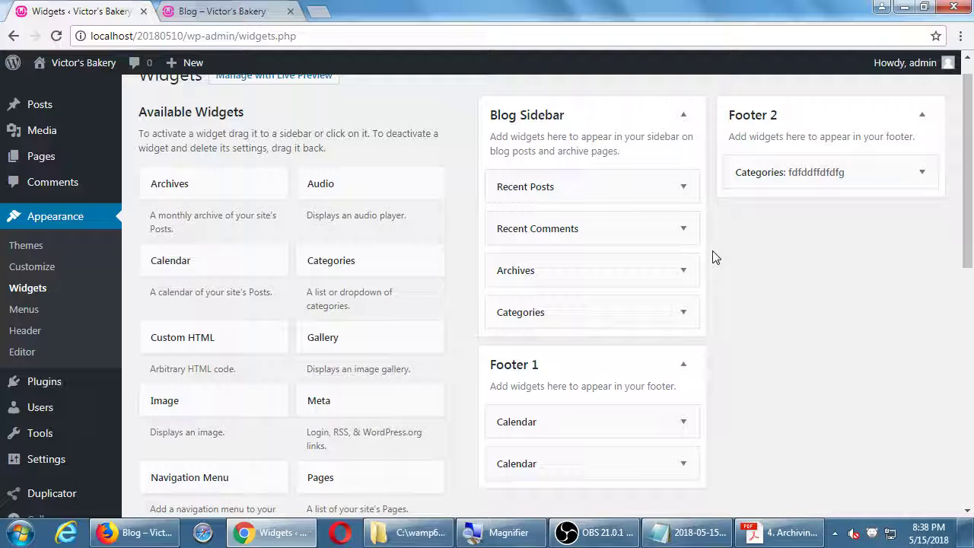
# Remove the Recent Posts and Recent Comments widgets from the Blog Sidebar.
pyautogui.scroll(1, 715, 257)
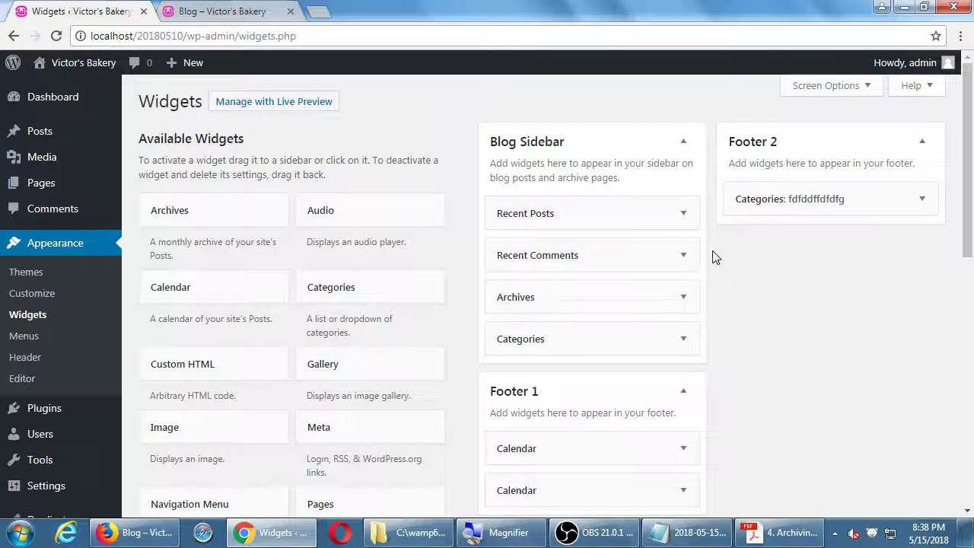
pyautogui.scroll(-1, 716, 257)
pyautogui.scroll(-8, 716, 257)
pyautogui.scroll(9, 715, 257)
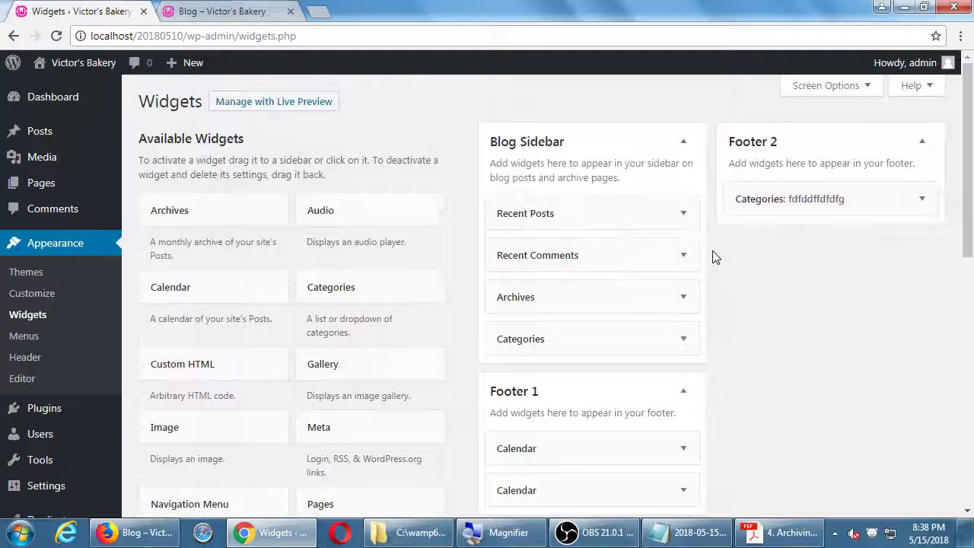
pyautogui.moveTo(580, 216); pyautogui.dragTo(442, 235)
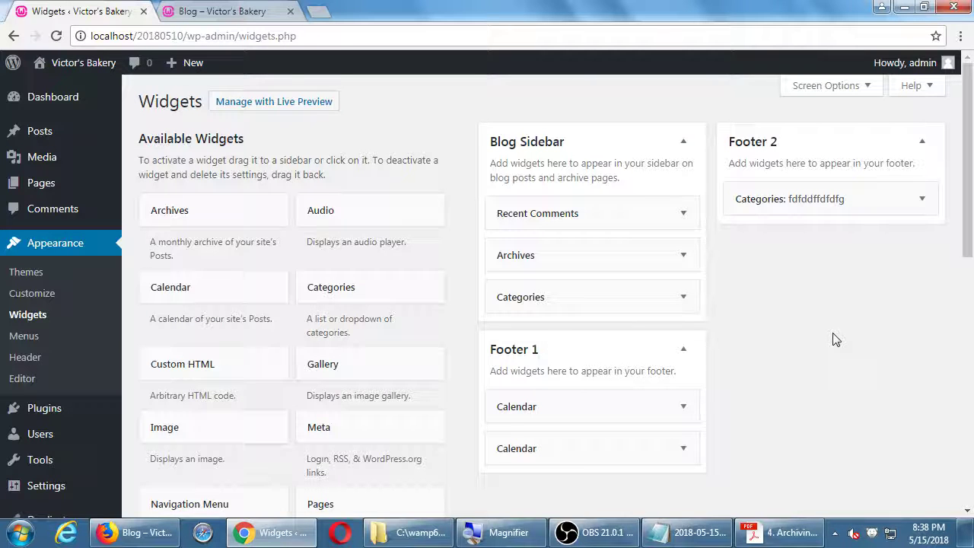
pyautogui.moveTo(663, 216); pyautogui.dragTo(423, 241)
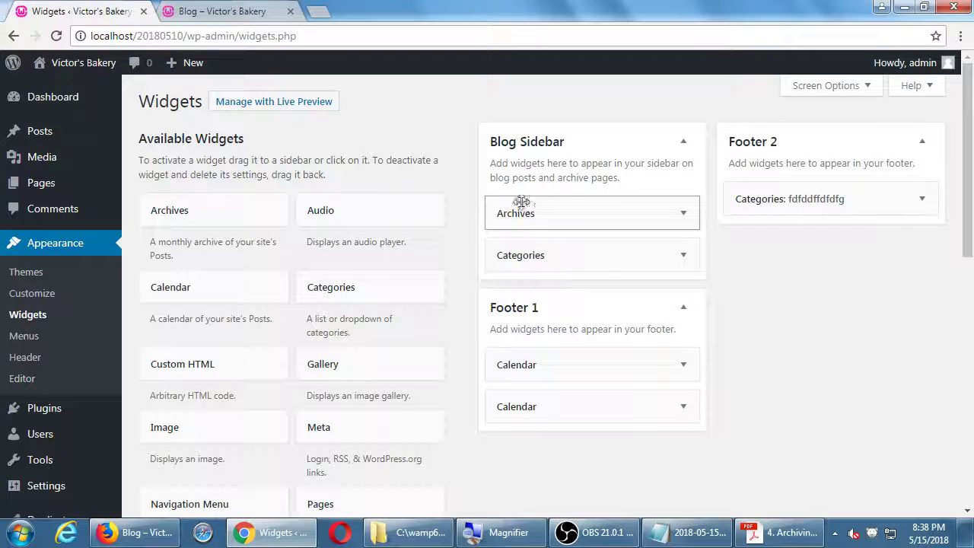
# Collapse the Available Widgets section, and title the Blog Sidebar's Archives widget "Cool stuff" and save it.
pyautogui.click(410, 139)
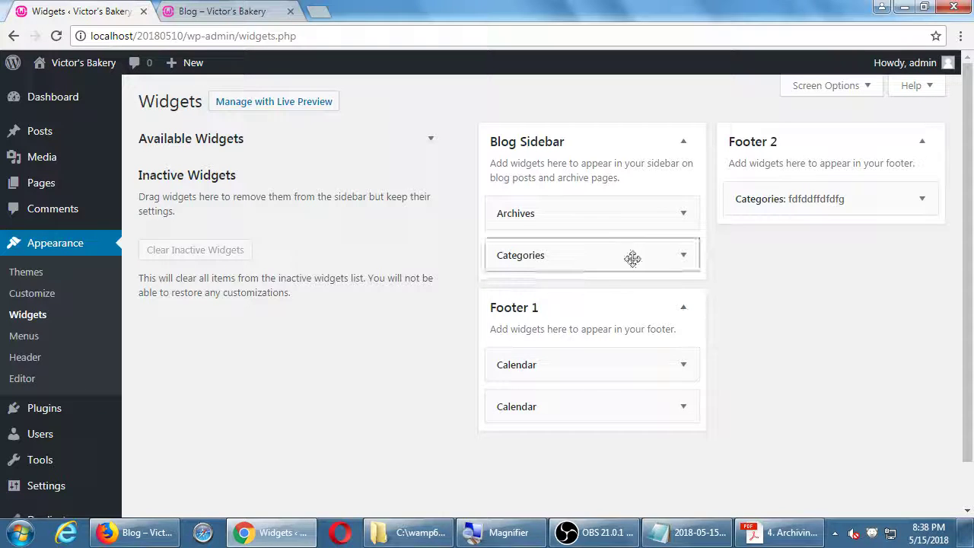
pyautogui.click(682, 213)
pyautogui.click(604, 269)
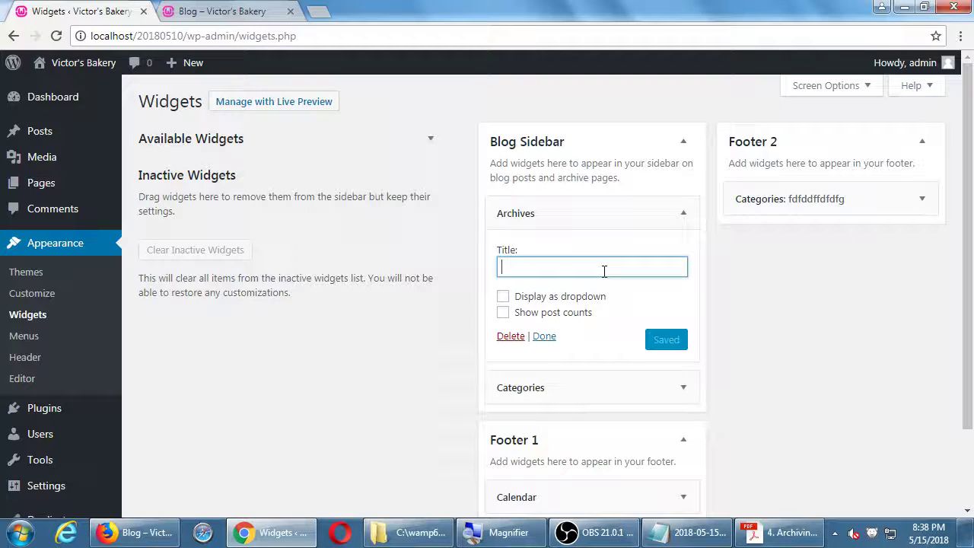
pyautogui.write('Cool stuff')
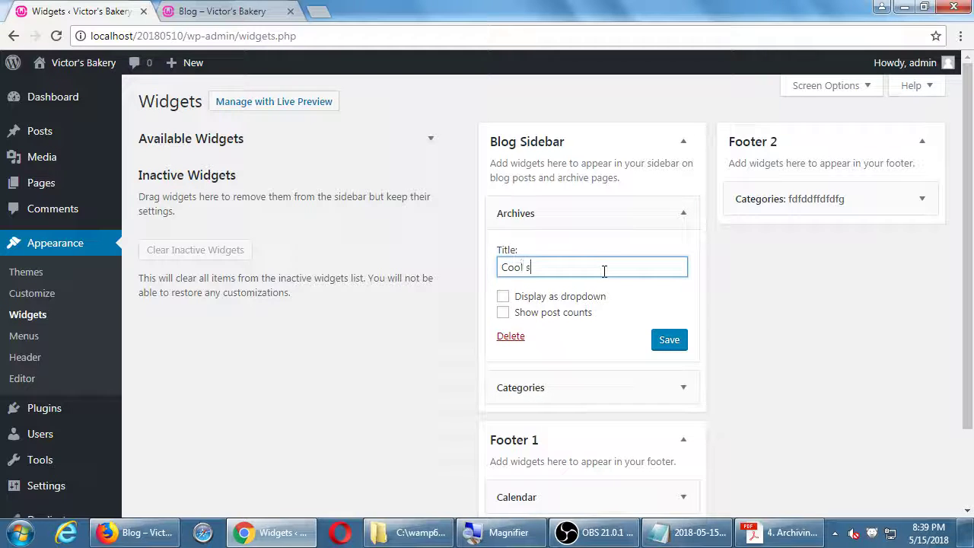
pyautogui.press('Tab')
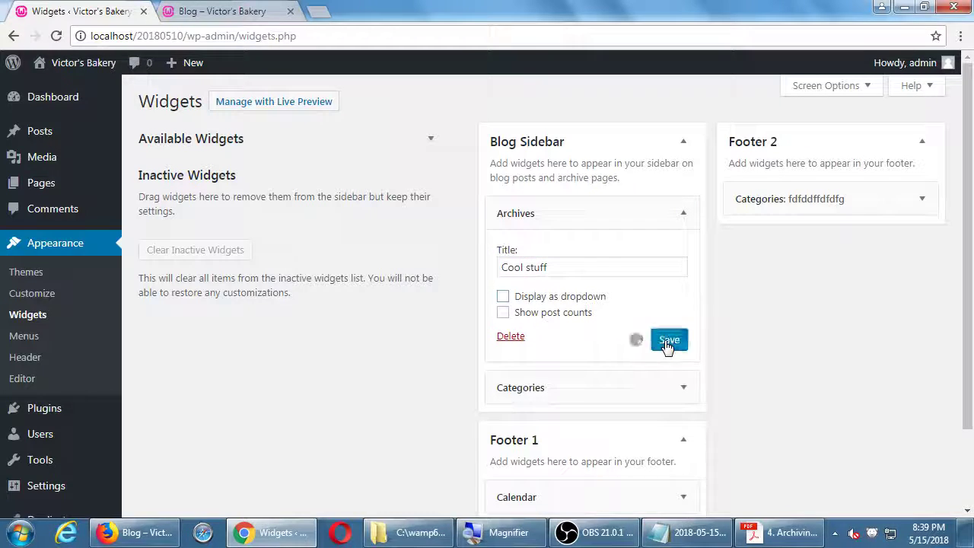
pyautogui.click(666, 342)
# Check the saved title in the Archives widget's settings, collapse them and move the widget to Inactive Widgets.
pyautogui.click(613, 214)
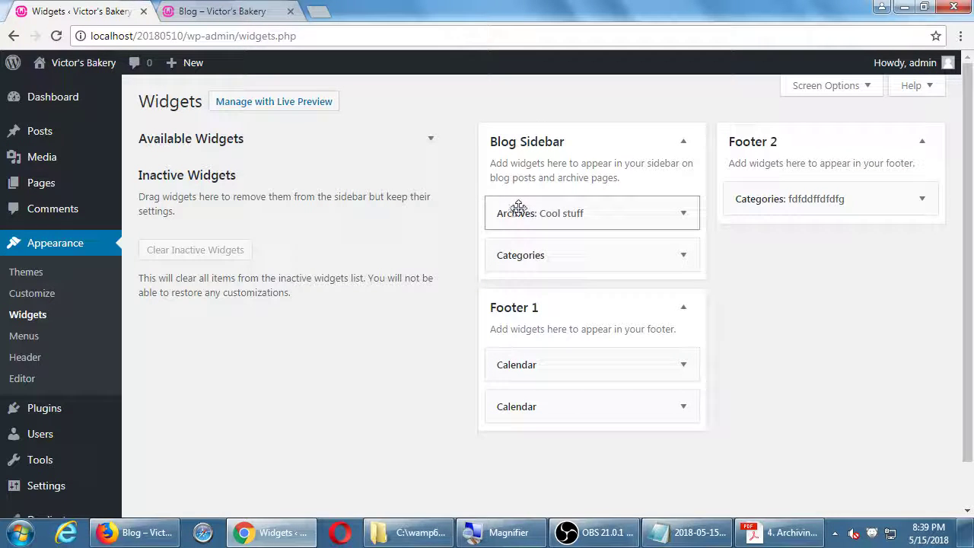
pyautogui.click(548, 219)
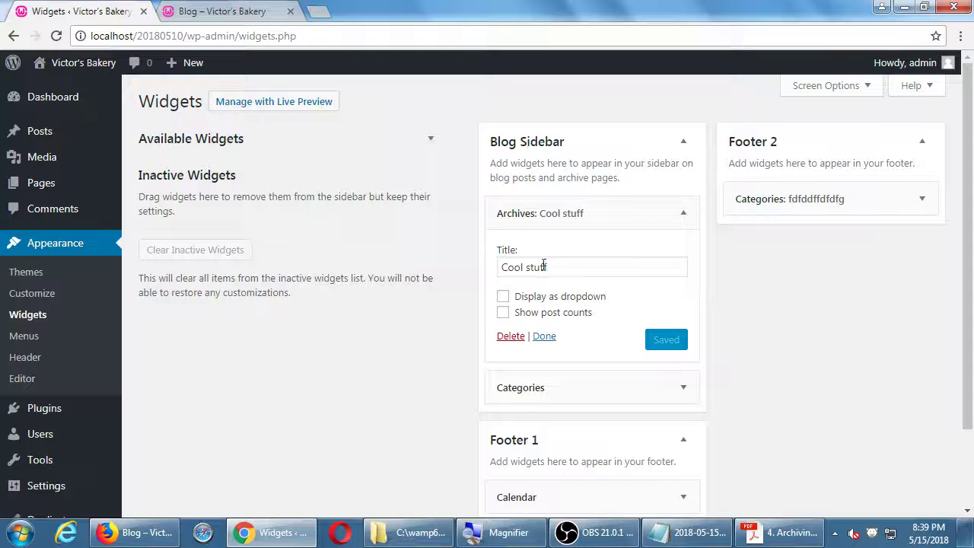
pyautogui.click(556, 217)
pyautogui.moveTo(580, 209); pyautogui.dragTo(262, 236)
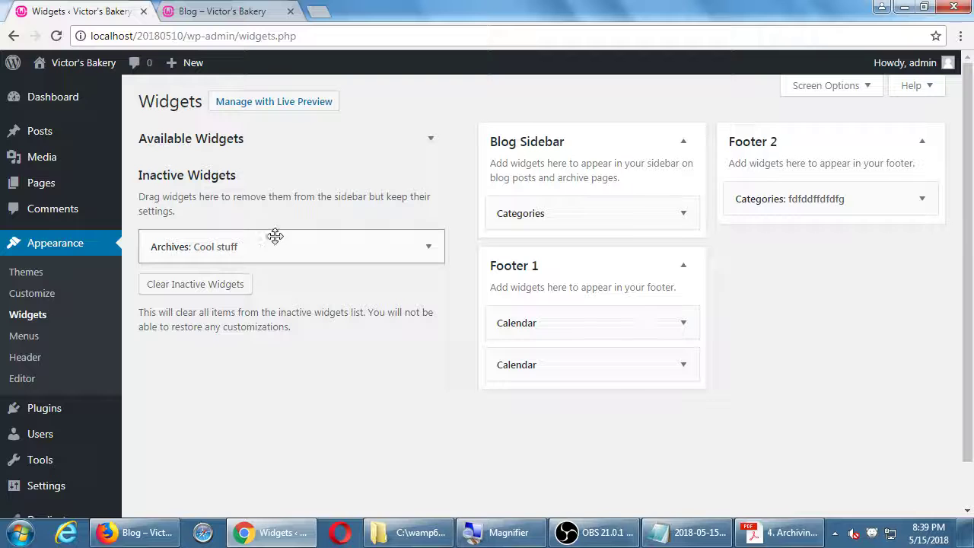
# Move the inactive Archives widget back to the Blog Sidebar and check its kept title in its settings and on the refreshed blog page.
pyautogui.moveTo(272, 235); pyautogui.dragTo(583, 204)
pyautogui.click(682, 213)
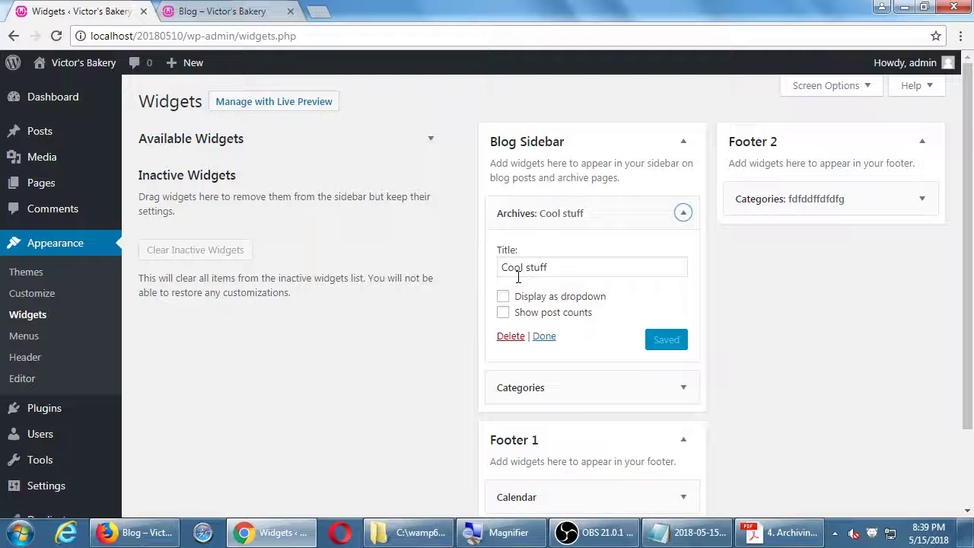
pyautogui.click(683, 212)
pyautogui.click(242, 15)
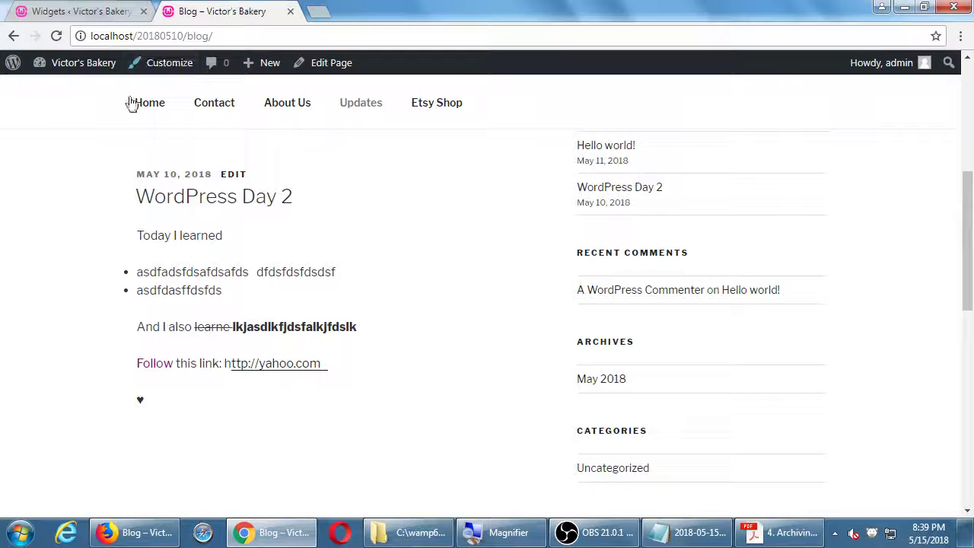
pyautogui.click(55, 36)
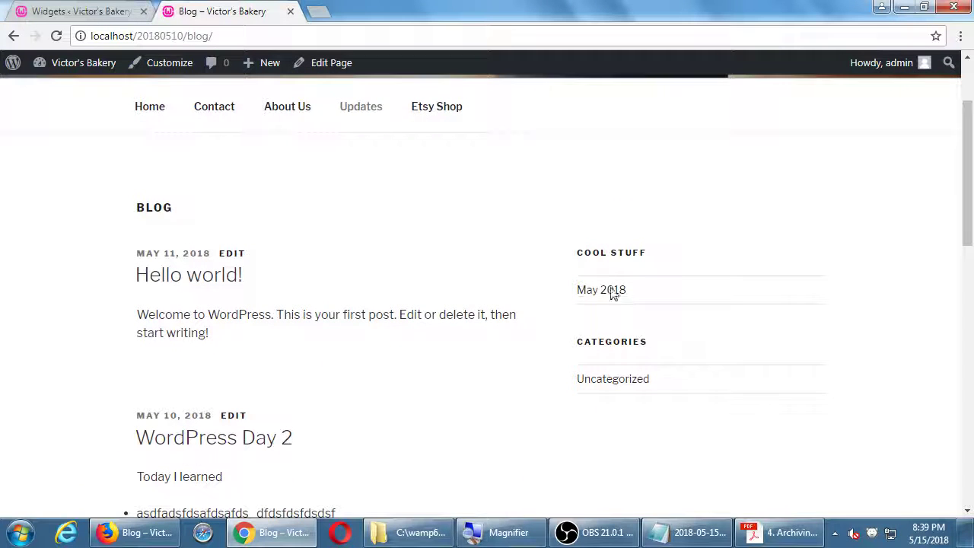
# Return to the Widgets page, move the Archives widget to Inactive Widgets and clear all inactive widgets.
pyautogui.click(116, 12)
pyautogui.moveTo(680, 212); pyautogui.dragTo(522, 215)
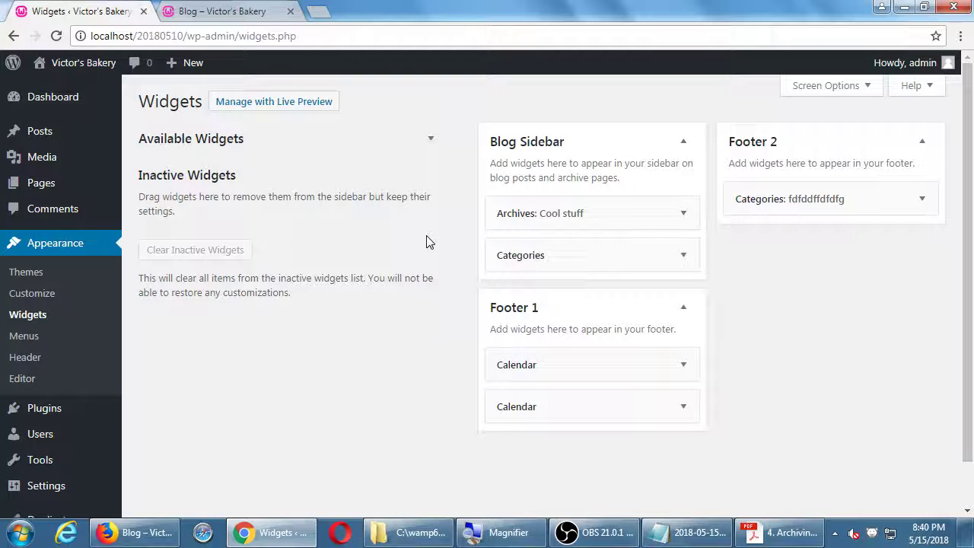
pyautogui.moveTo(529, 227); pyautogui.dragTo(202, 245)
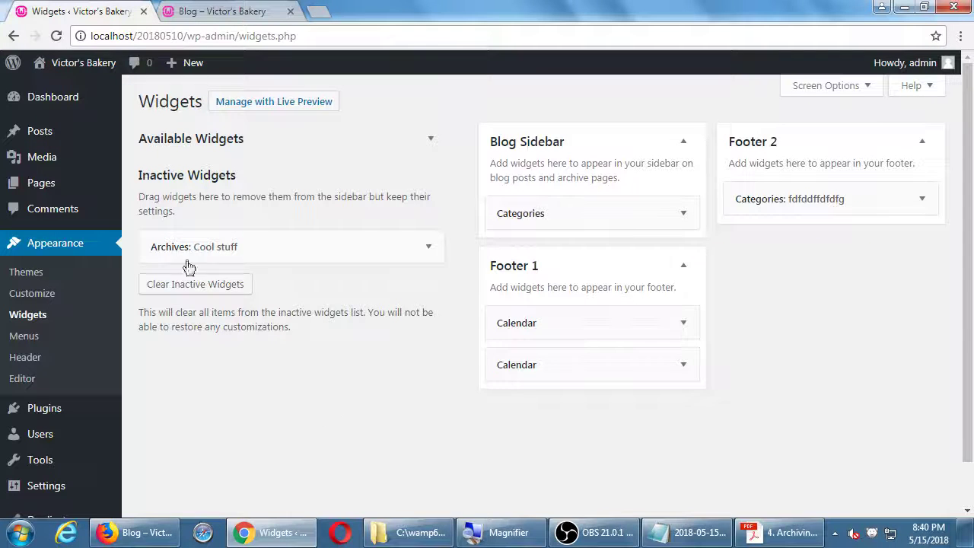
pyautogui.click(202, 287)
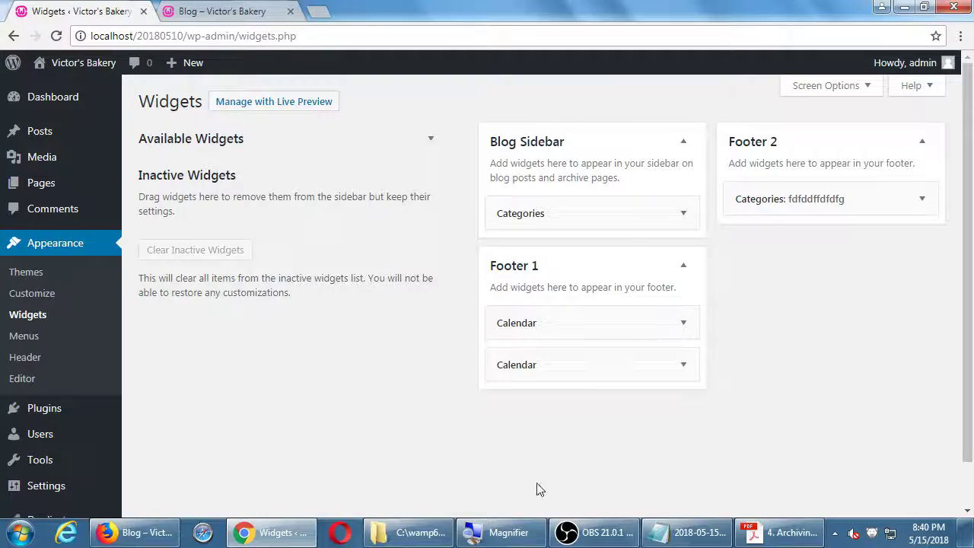
# Switch to the Notepad notes and add under Widgets the line "Adding Widgets to Inactive Widget Area deactivates them from the site,".
pyautogui.click(686, 532)
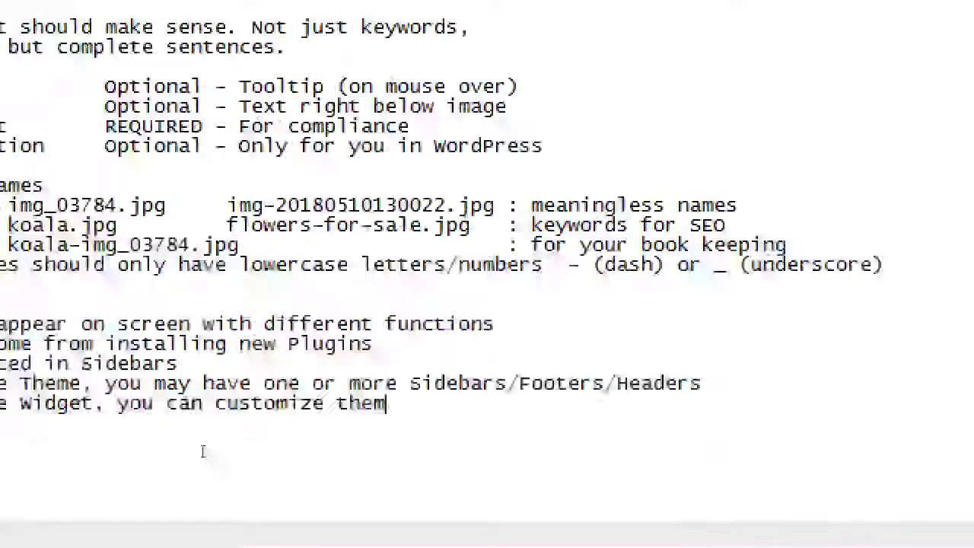
pyautogui.scroll(-1, 4, 454)
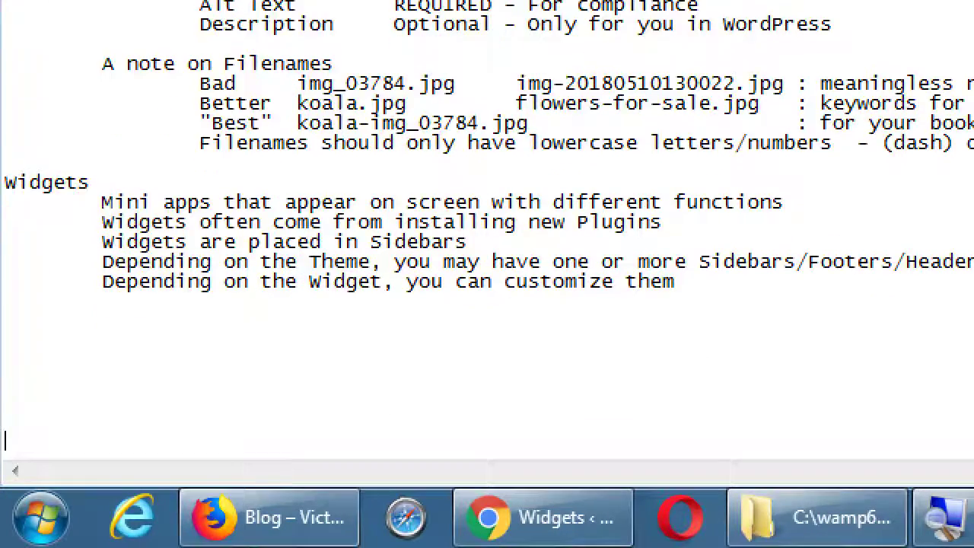
pyautogui.press('Tab')
pyautogui.write('Adding Widgets to i')
pyautogui.press('BackSpace')
pyautogui.write('Inactive Widget Ar3ea')
pyautogui.press('BackSpace')
pyautogui.press('BackSpace')
pyautogui.press('BackSpace')
pyautogui.write('ea deactivates')
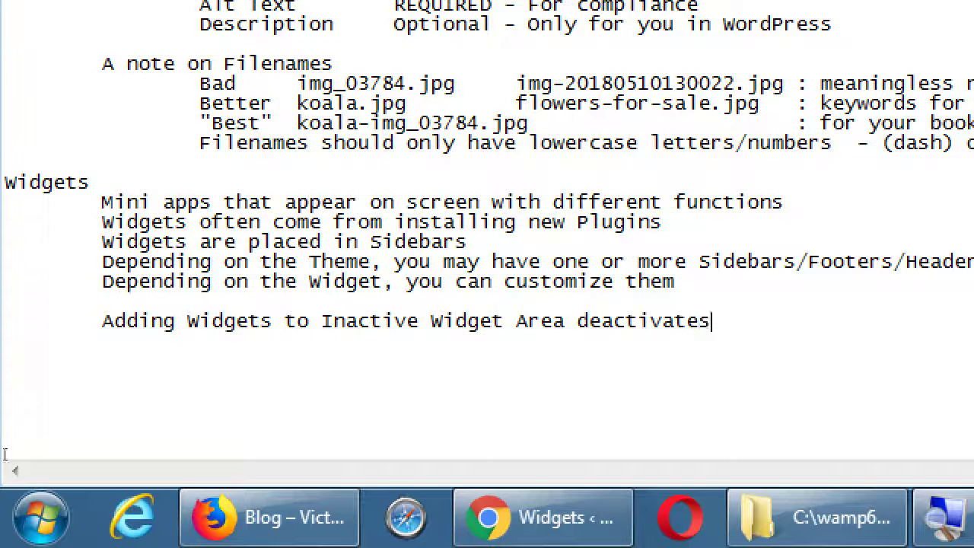
pyautogui.write(' them from the site,')
pyautogui.press('Return')
# Continue the note, indented, with "but keeps their settings. Just drag them back to a Sidebar to reactivate. Be careful about "Clear".
pyautogui.press('Tab')
pyautogui.press('Tab')
pyautogui.write('but keeps the')
pyautogui.write('ir setti')
pyautogui.write('ngs. ')
pyautogui.write('Just drag them ba')
pyautogui.write('ck to a Side')
pyautogui.write('bar \t\t')
pyautogui.write('to ')
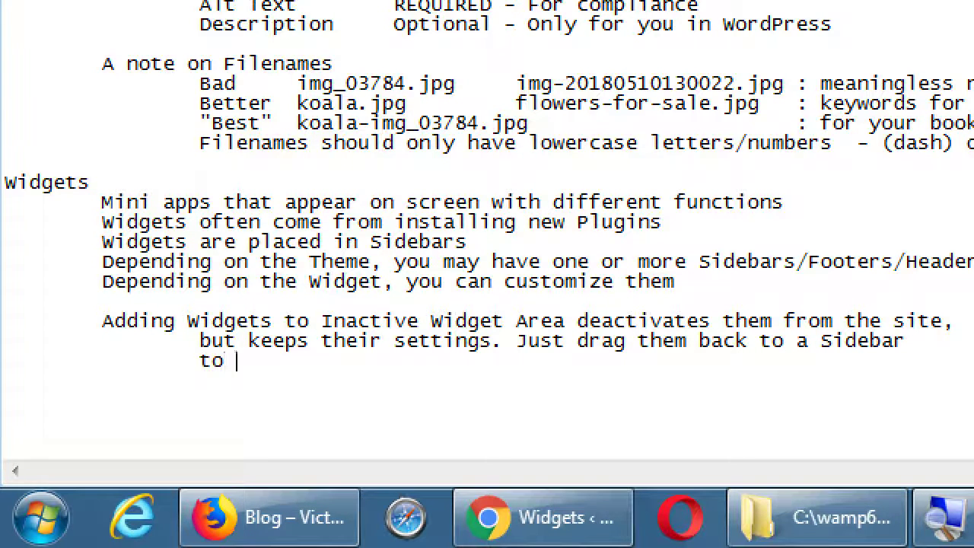
pyautogui.write('reactivate. Be careful about "Clear')
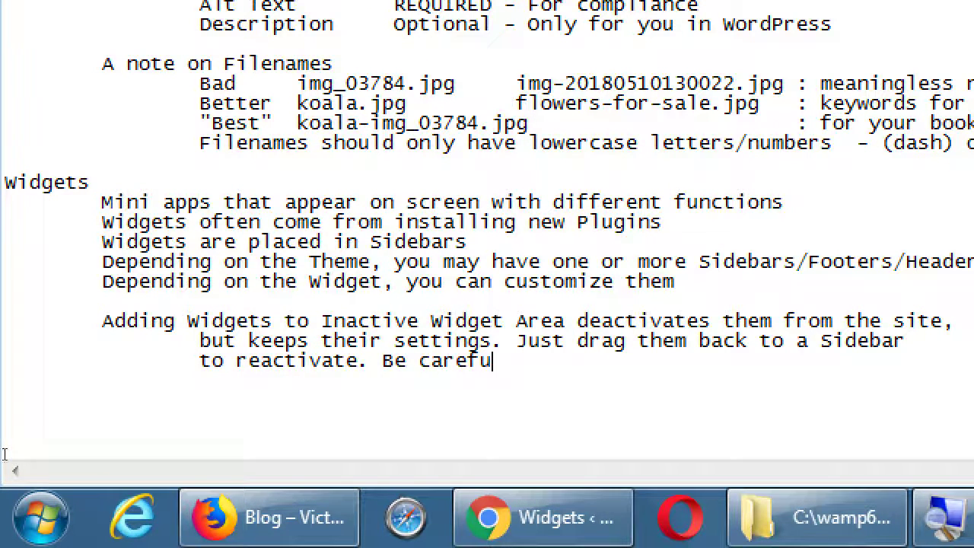
# Check the clearing option's wording in WordPress and finish the note with "Inactive Widgets." and "They will be wiped out. No undo!" on an indented line.
pyautogui.hotkey('alt', 'Tab')
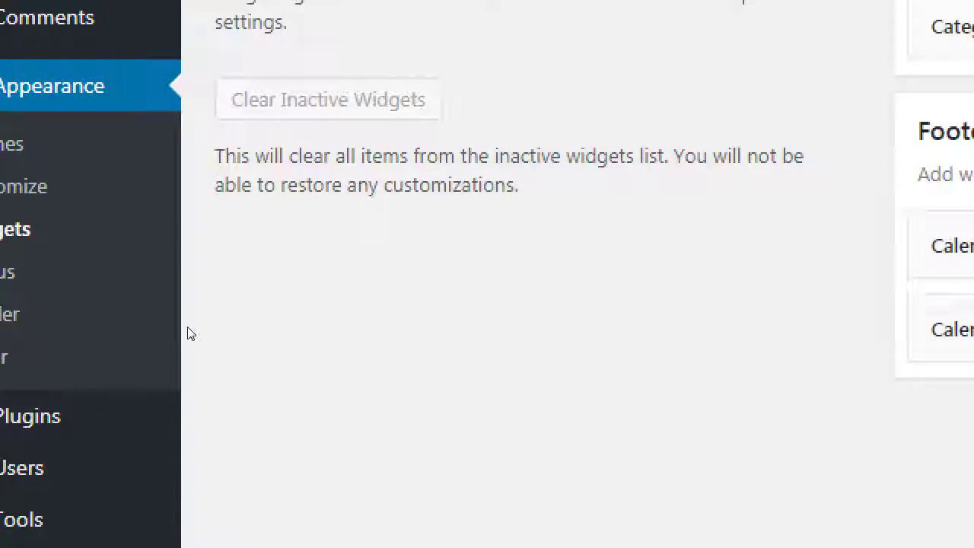
pyautogui.hotkey('alt', 'Tab')
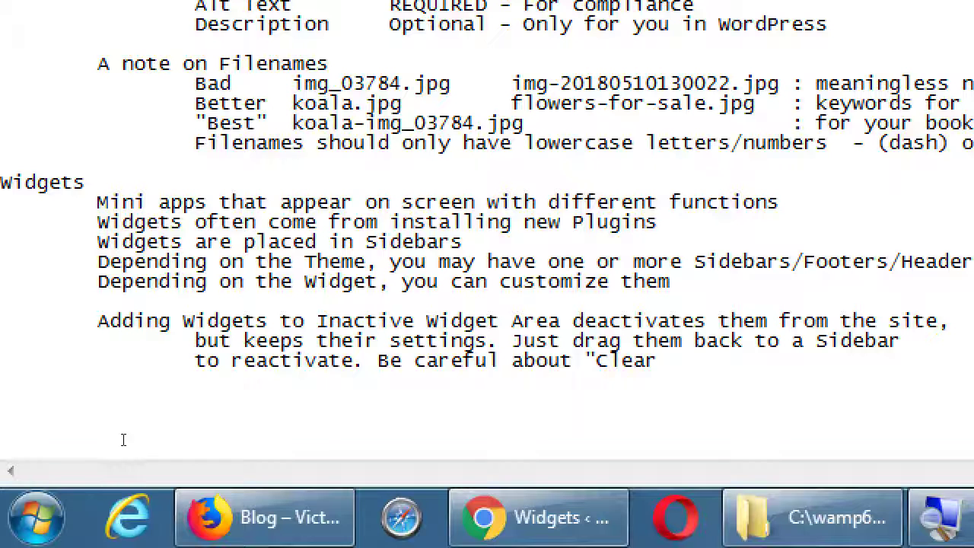
pyautogui.write('Inacti')
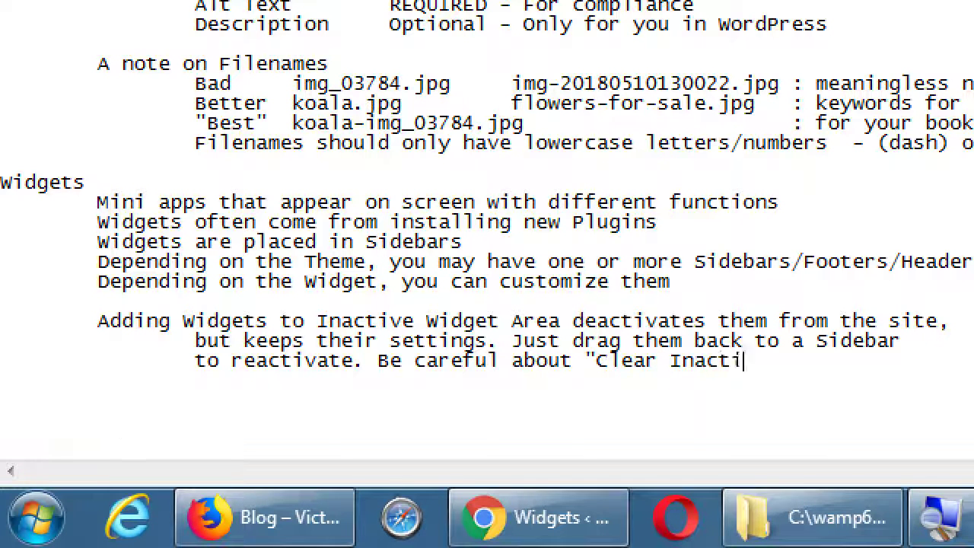
pyautogui.write('ve Widge')
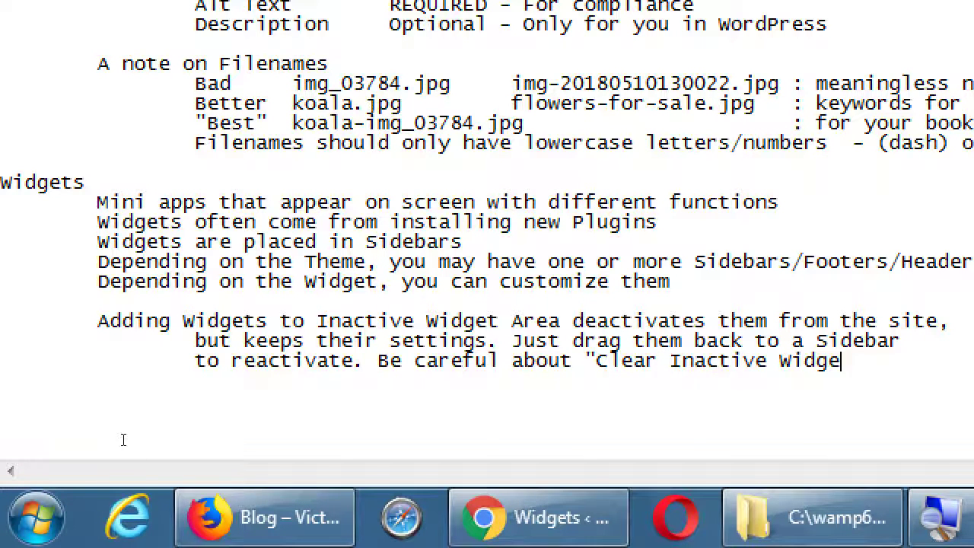
pyautogui.write('ts."')
pyautogui.press('Return')
pyautogui.write('They will b')
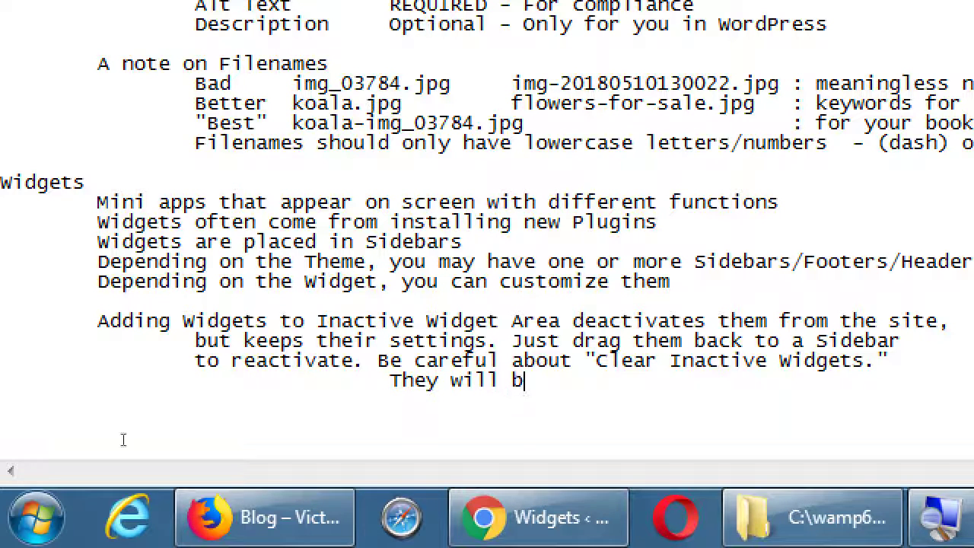
pyautogui.write('e wiped out.')
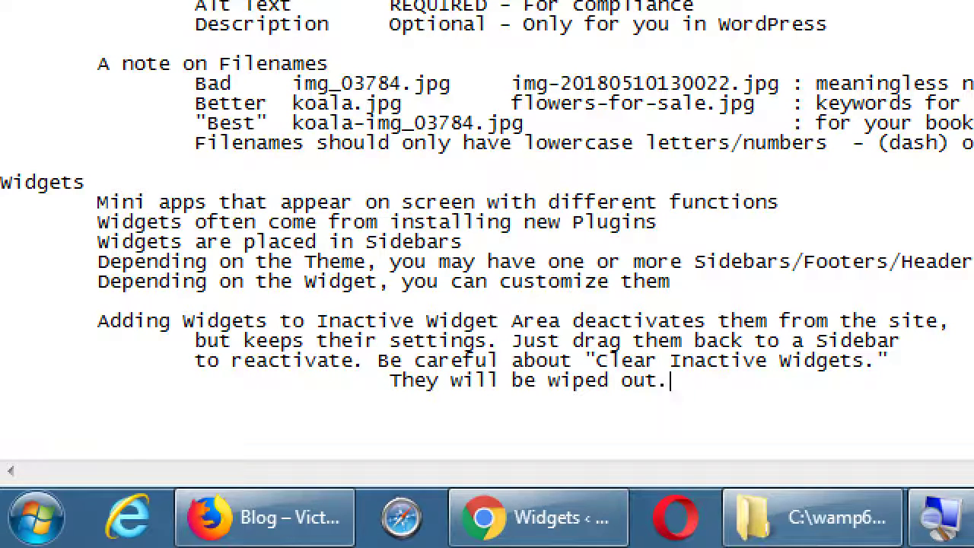
pyautogui.write(' No undo!')
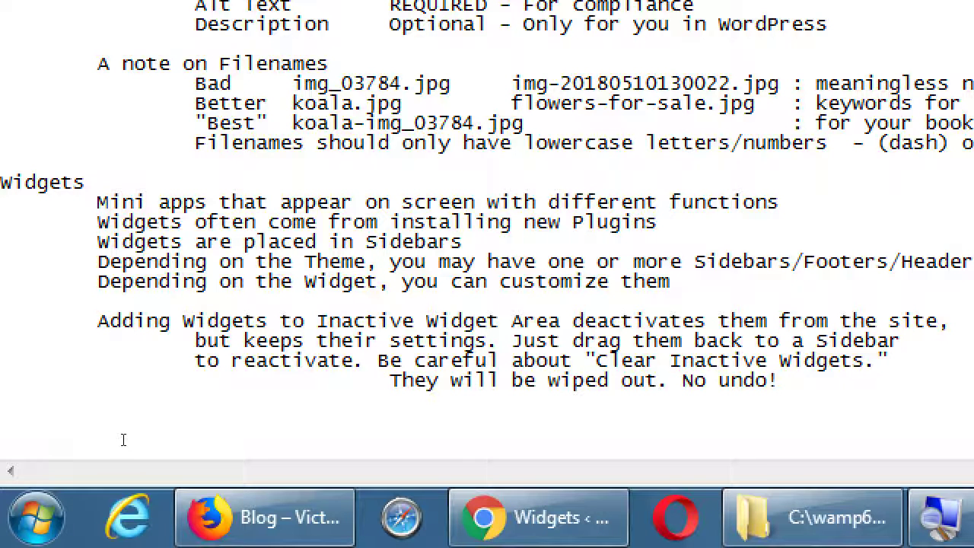
pyautogui.press('Return')
pyautogui.press('super+minus')
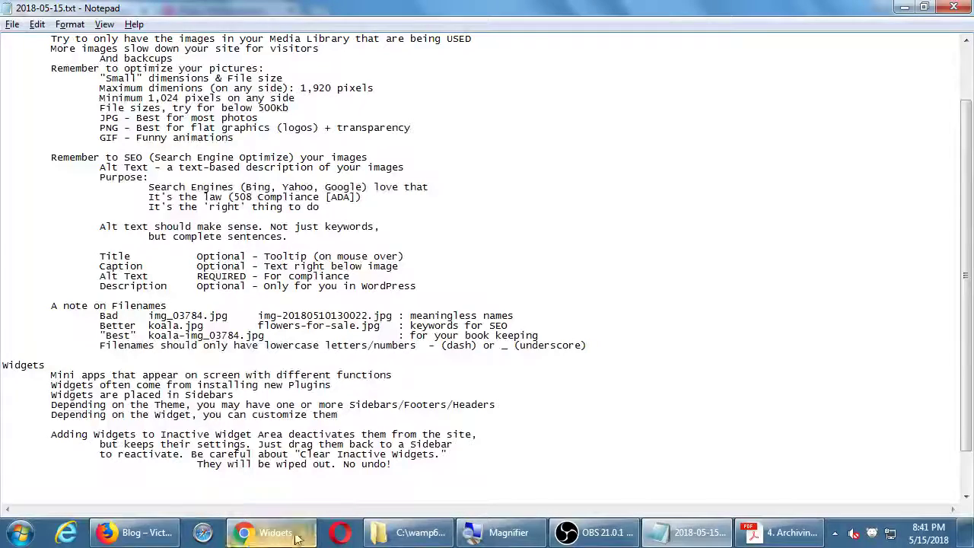
# Close the Firefox blog window, switch to Chrome and close its Blog page, keeping the Widgets page open.
pyautogui.click(135, 532)
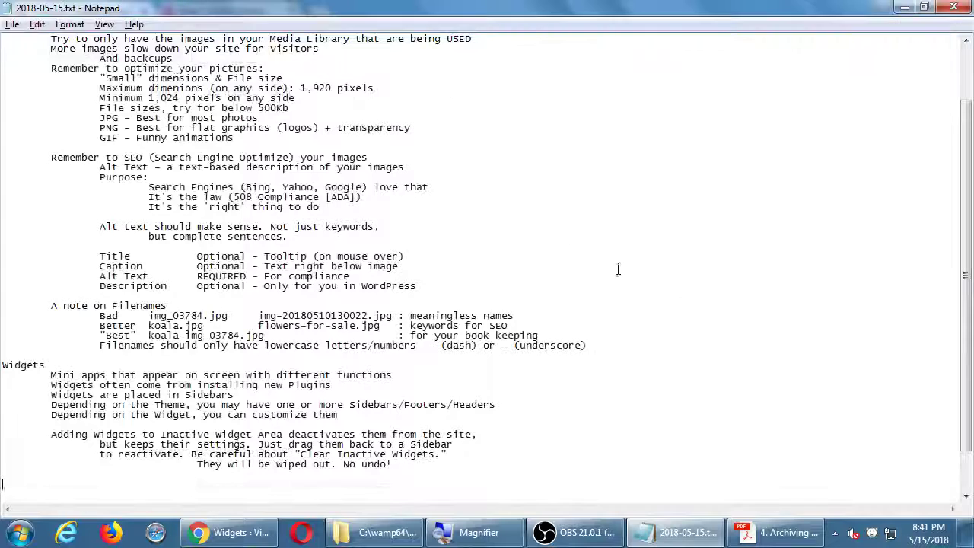
pyautogui.click(242, 537)
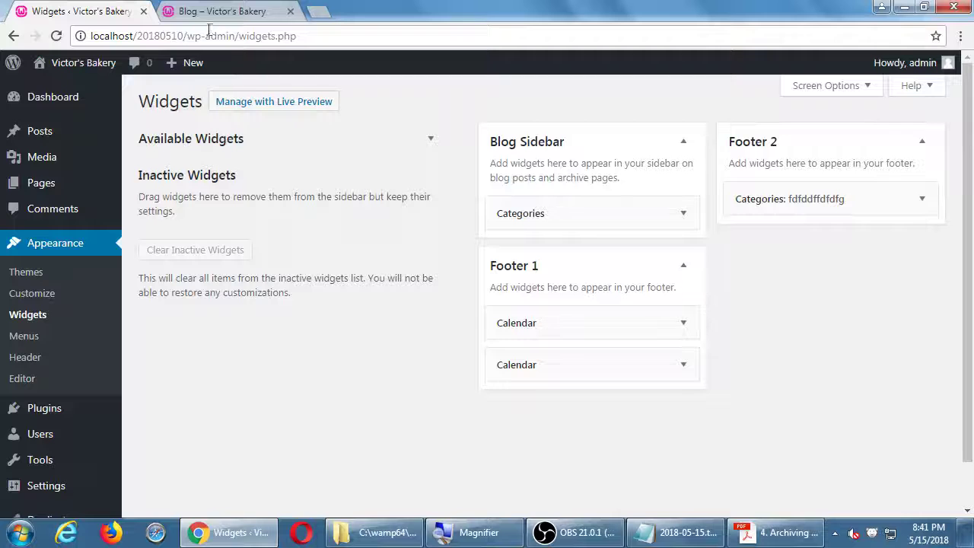
pyautogui.click(290, 11)
# Expand Available Widgets and look through the whole list, including the placement options of the Video widget.
pyautogui.click(233, 141)
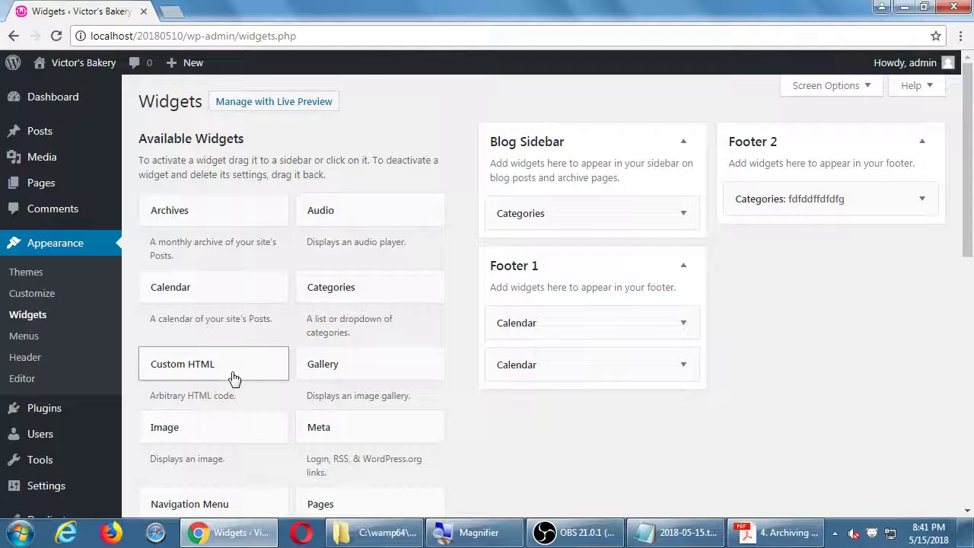
pyautogui.scroll(-1, 254, 372)
pyautogui.moveTo(204, 293)
pyautogui.mouseDown()
pyautogui.moveTo(217, 287)
pyautogui.moveTo(226, 254)
pyautogui.moveTo(235, 297)
pyautogui.moveTo(464, 226)
pyautogui.moveTo(217, 289)
pyautogui.moveTo(218, 297)
pyautogui.mouseUp()
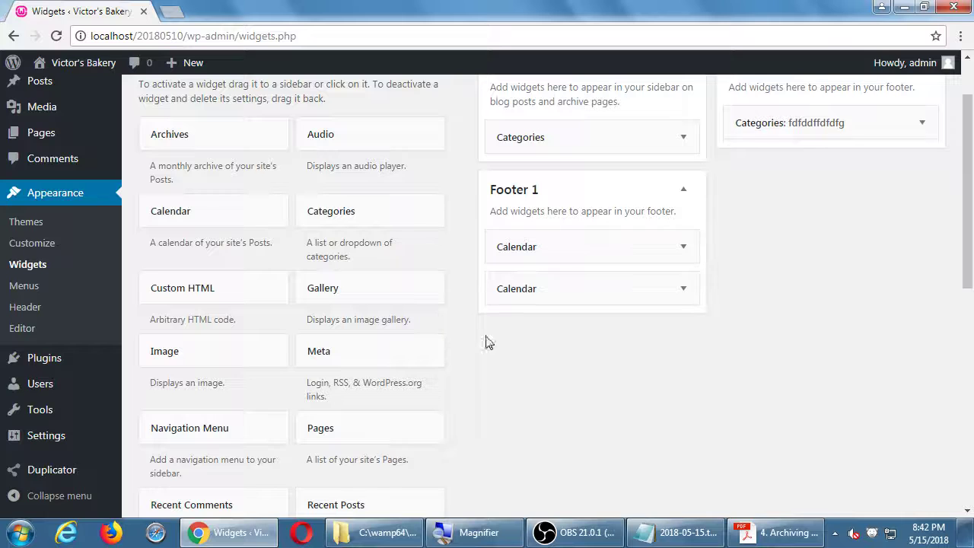
pyautogui.scroll(1, 593, 393)
pyautogui.scroll(-5, 593, 393)
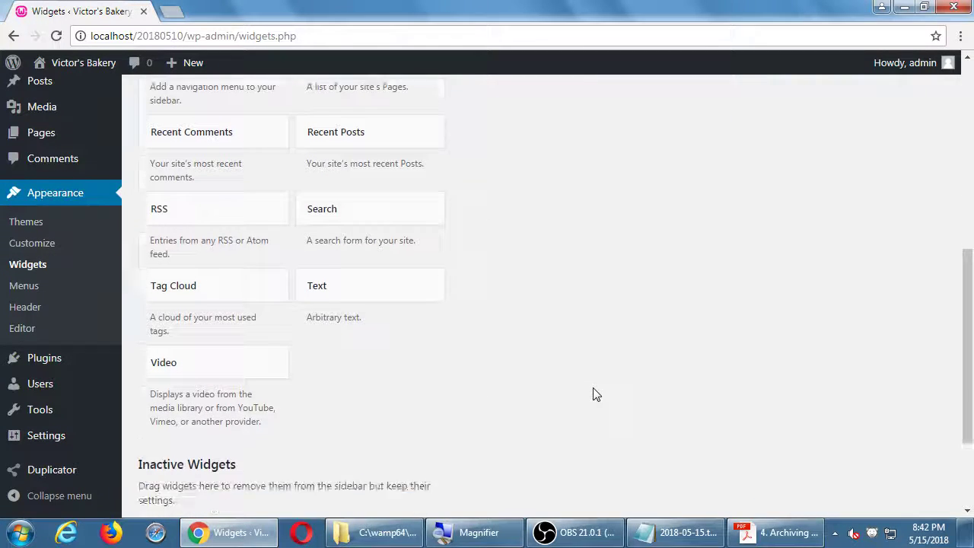
pyautogui.moveTo(174, 272); pyautogui.dragTo(552, 509)
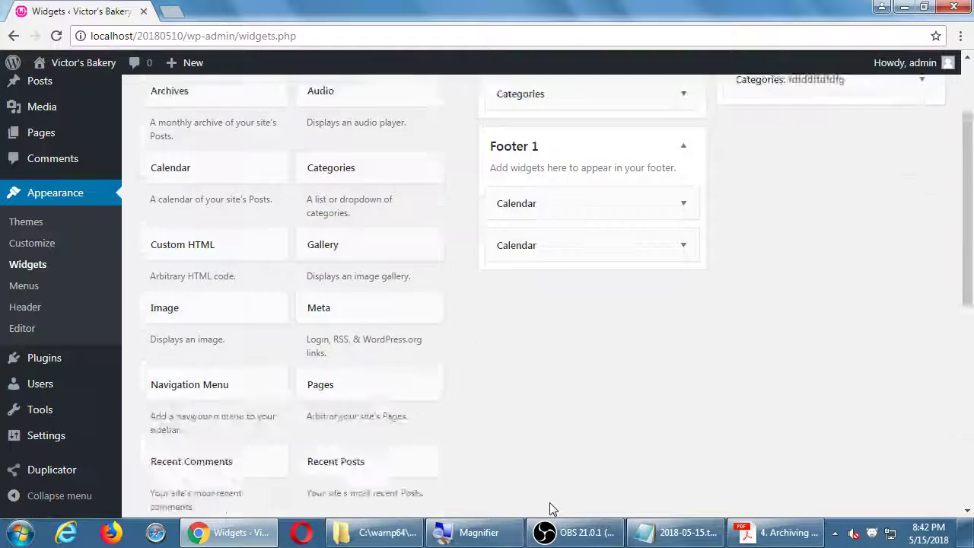
pyautogui.scroll(-7, 552, 509)
pyautogui.scroll(2, 328, 358)
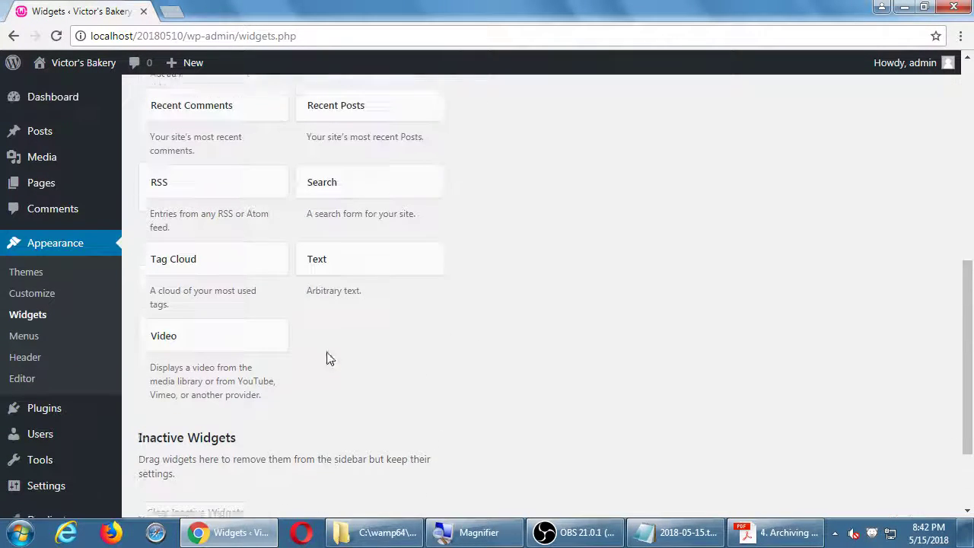
pyautogui.click(216, 364)
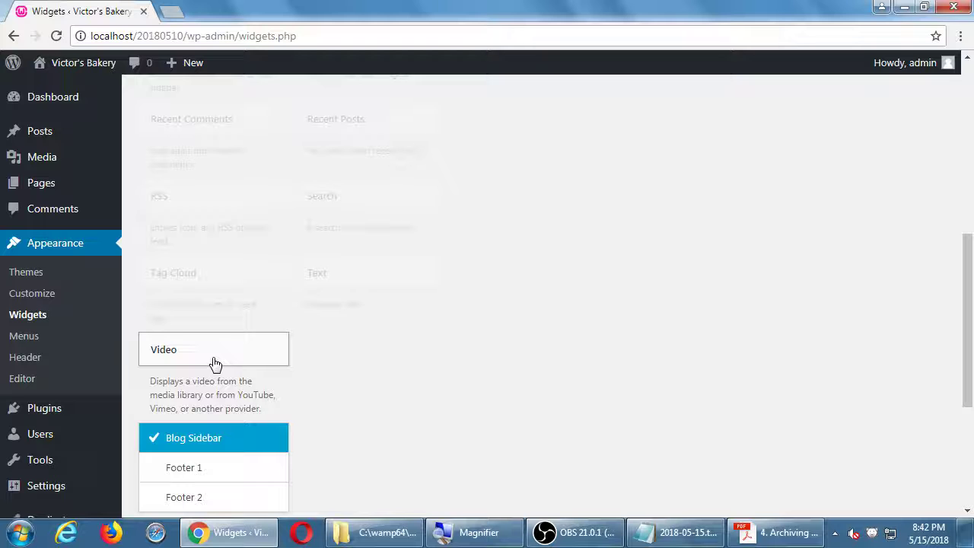
pyautogui.click(259, 357)
pyautogui.scroll(5, 367, 345)
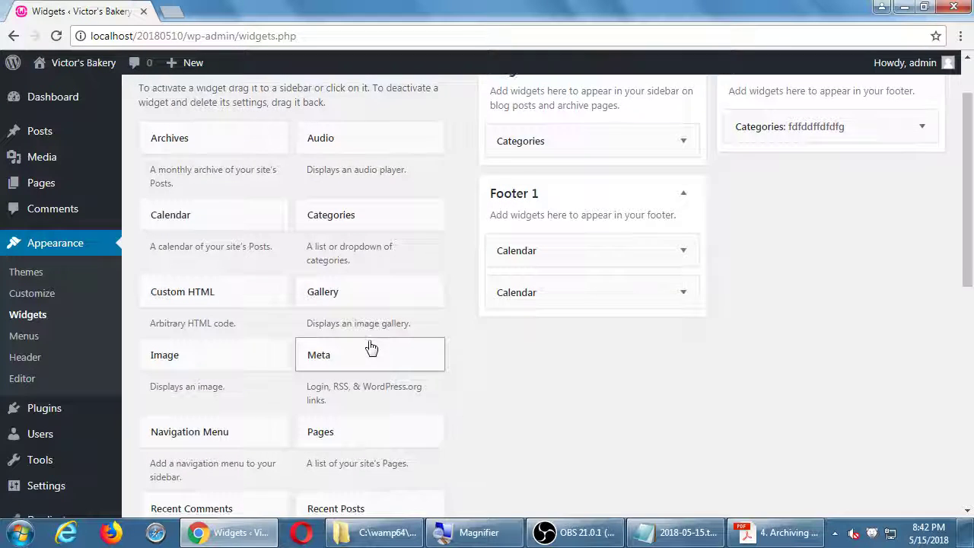
# Add a Custom HTML widget to the Blog Sidebar.
pyautogui.click(211, 329)
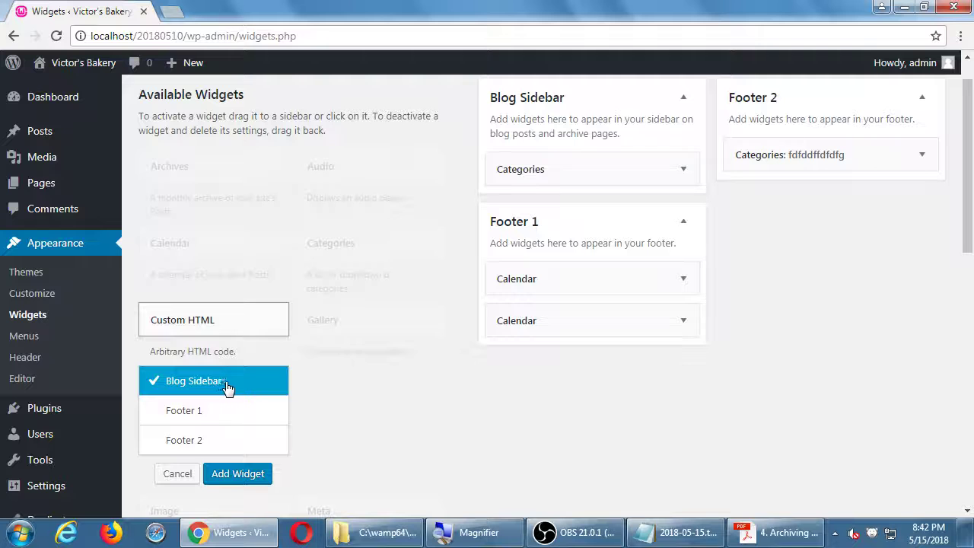
pyautogui.click(237, 473)
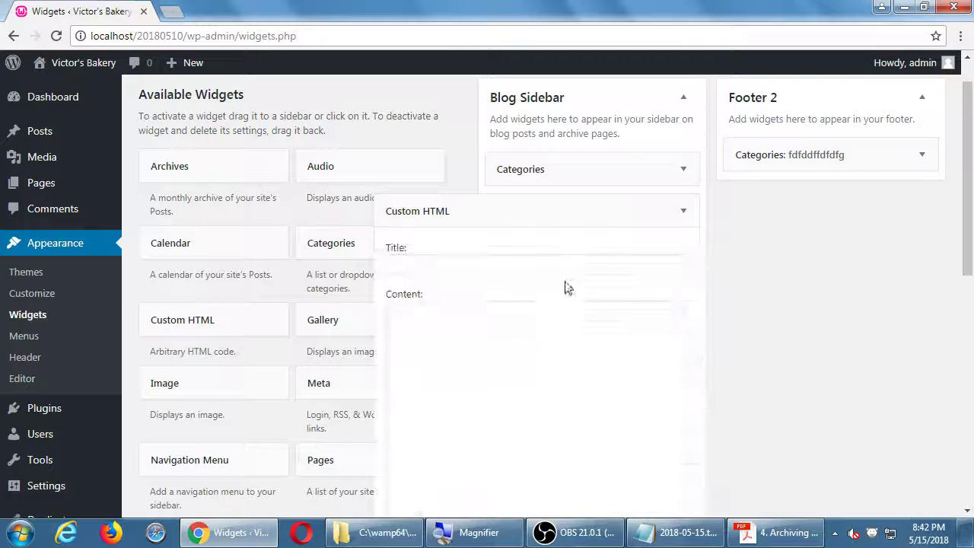
pyautogui.scroll(-1, 750, 340)
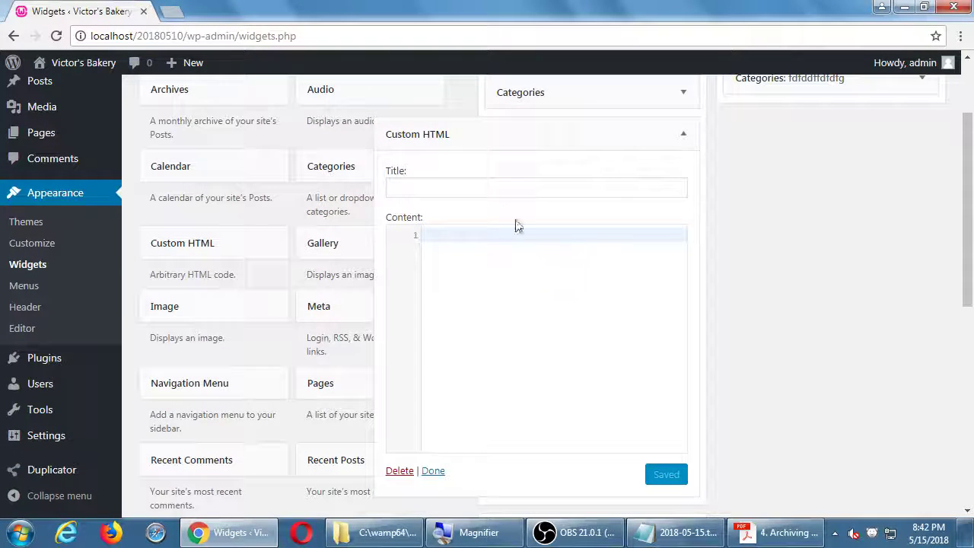
pyautogui.click(475, 255)
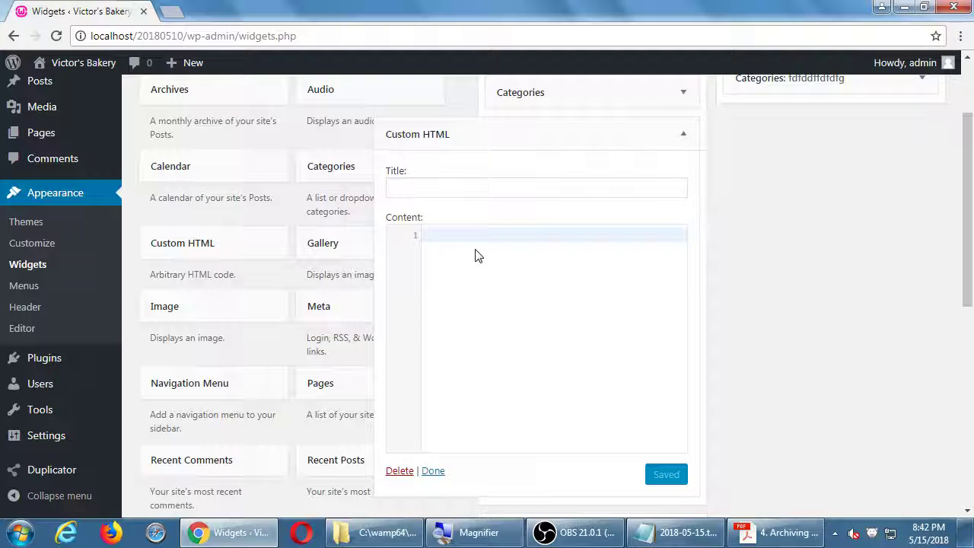
pyautogui.write('<p>')
pyautogui.press('Return')
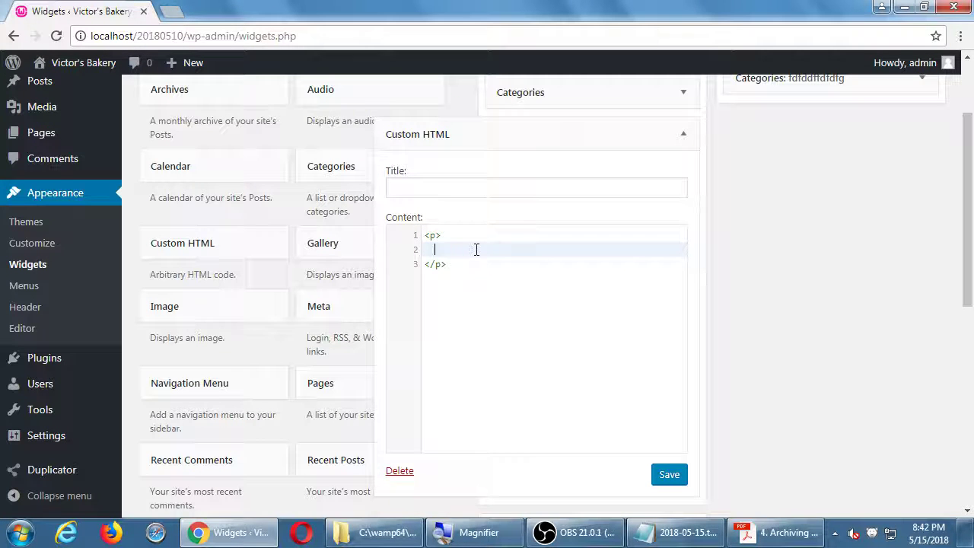
pyautogui.write('<')
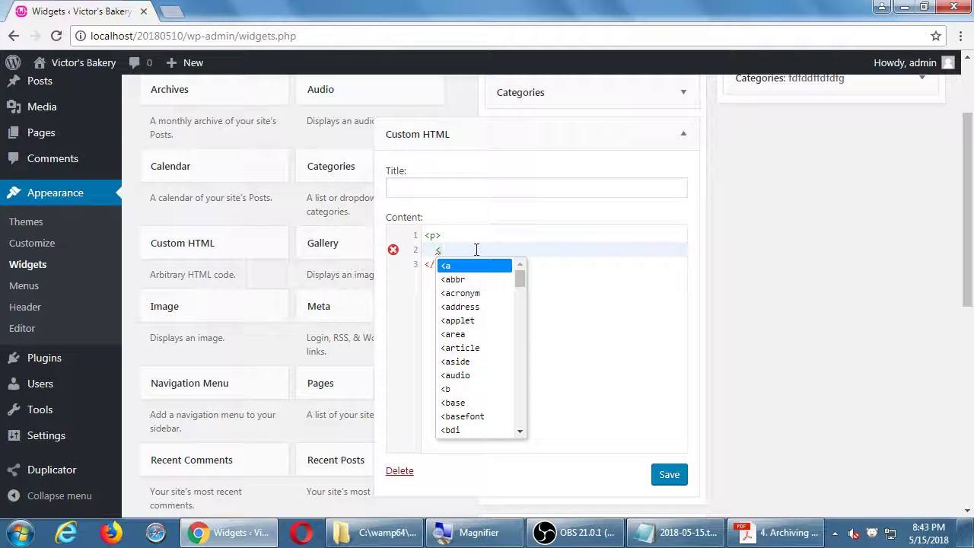
pyautogui.click(460, 293)
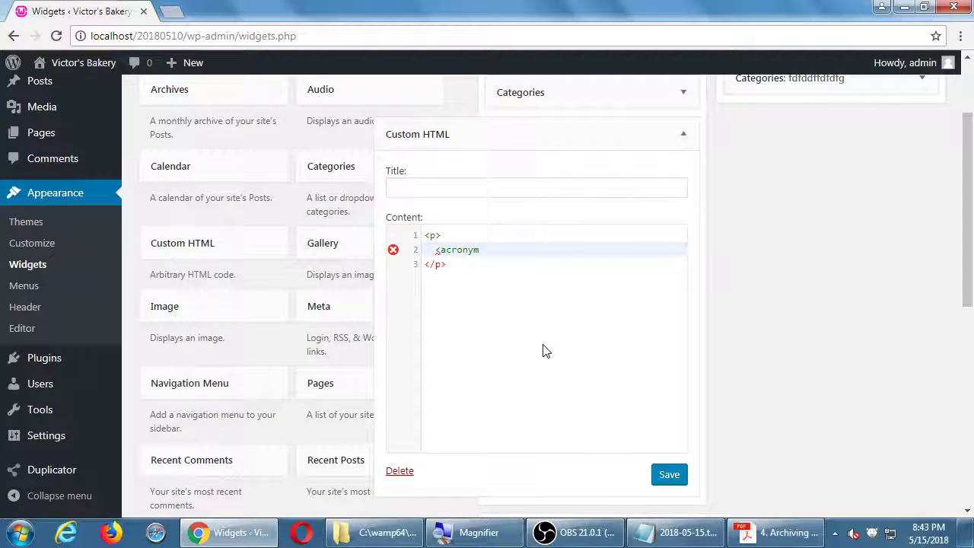
pyautogui.hotkey('shift', 'Home')
pyautogui.press('BackSpace')
pyautogui.hotkey('ctrl', 'a')
pyautogui.press('BackSpace')
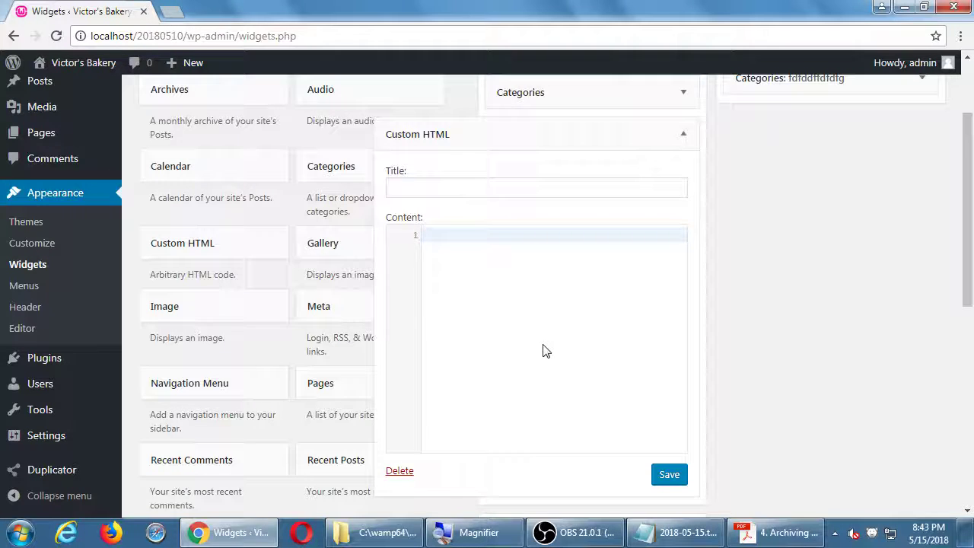
# Open youtube.com in a new browser tab, open the trending Bohemian Rhapsody teaser trailer and pause it.
pyautogui.hotkey('ctrl', 't')
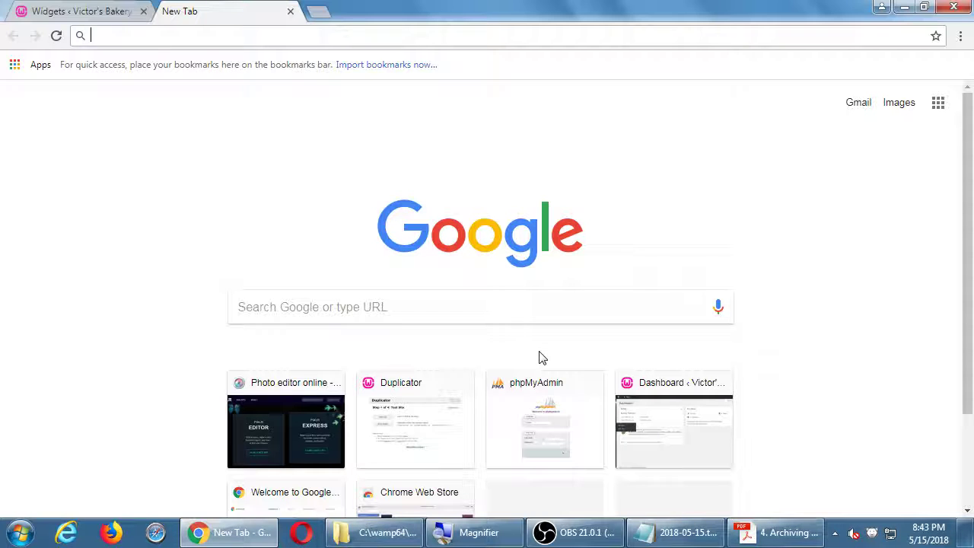
pyautogui.write('y')
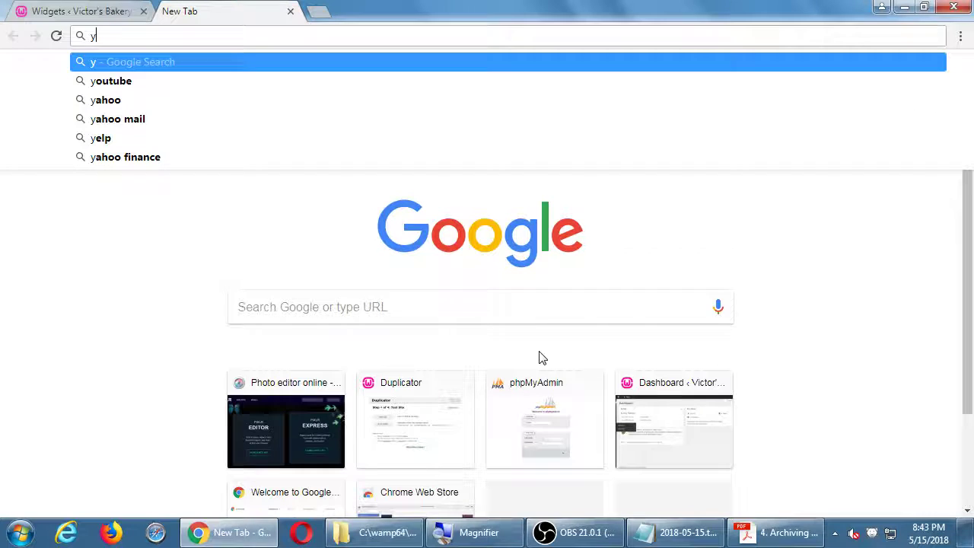
pyautogui.write('outube.com')
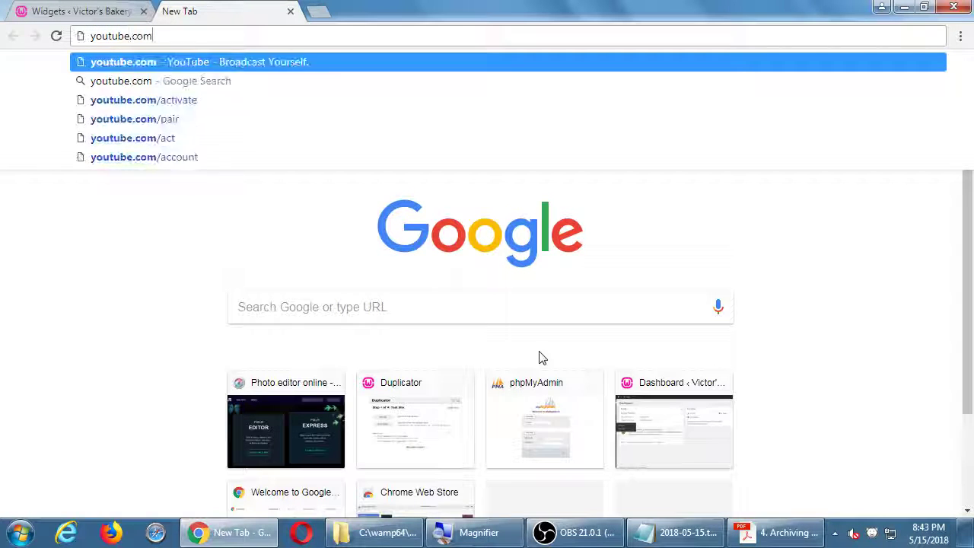
pyautogui.press('Return')
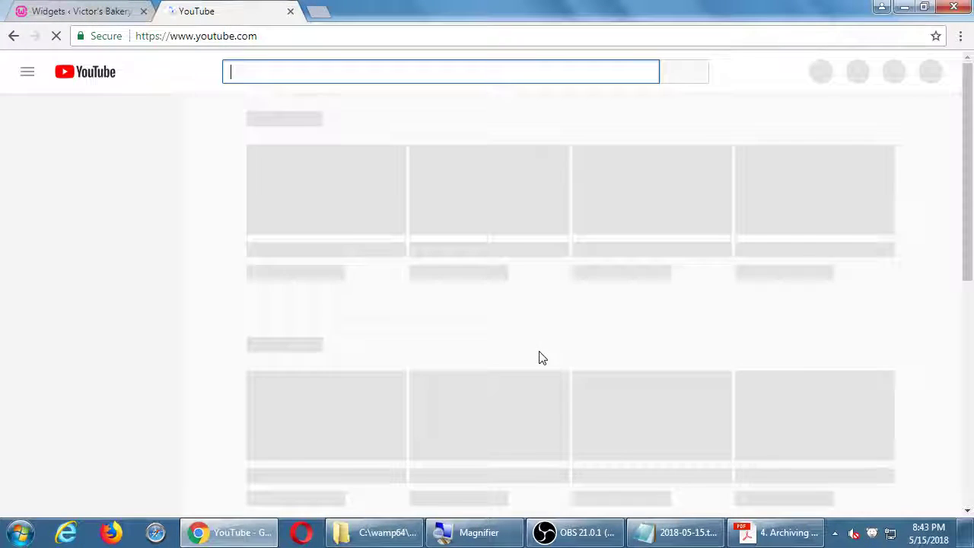
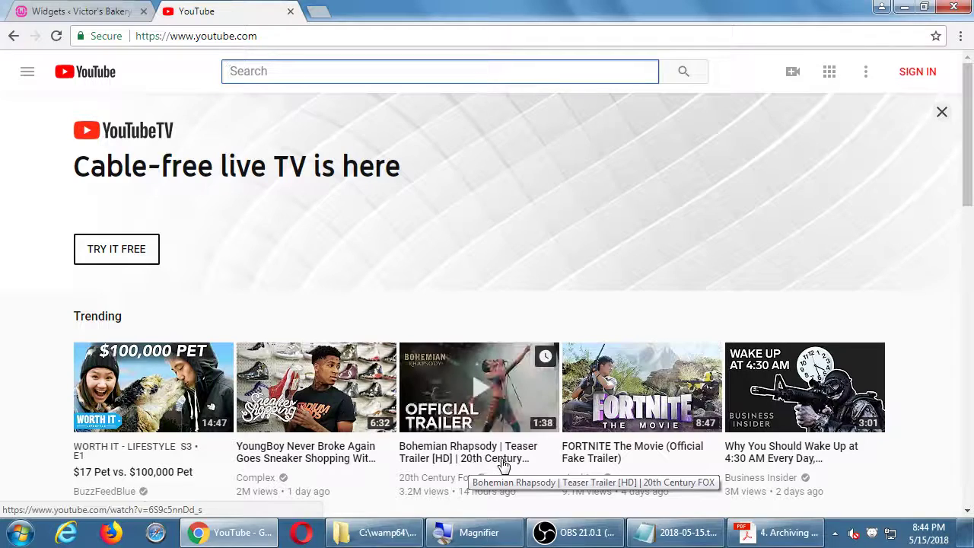
pyautogui.click(459, 450)
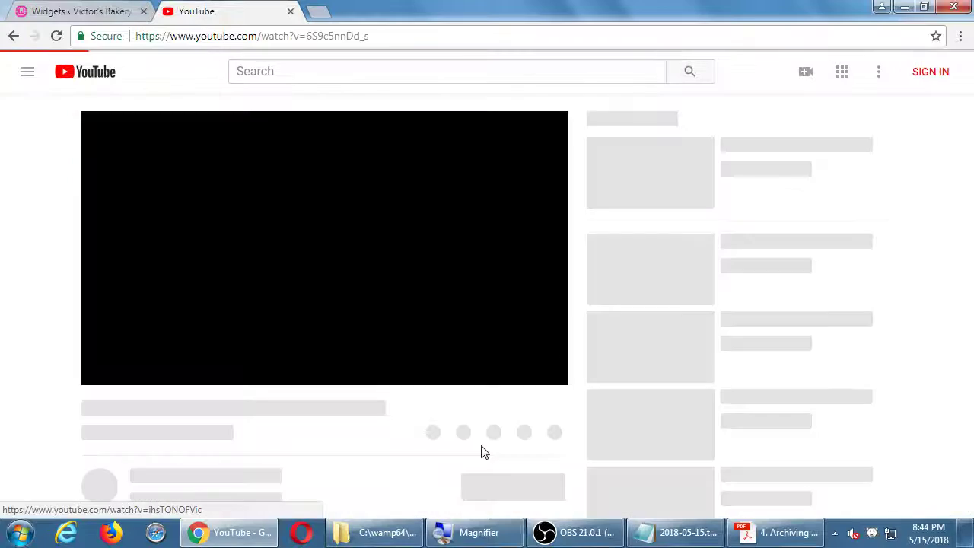
pyautogui.click(102, 371)
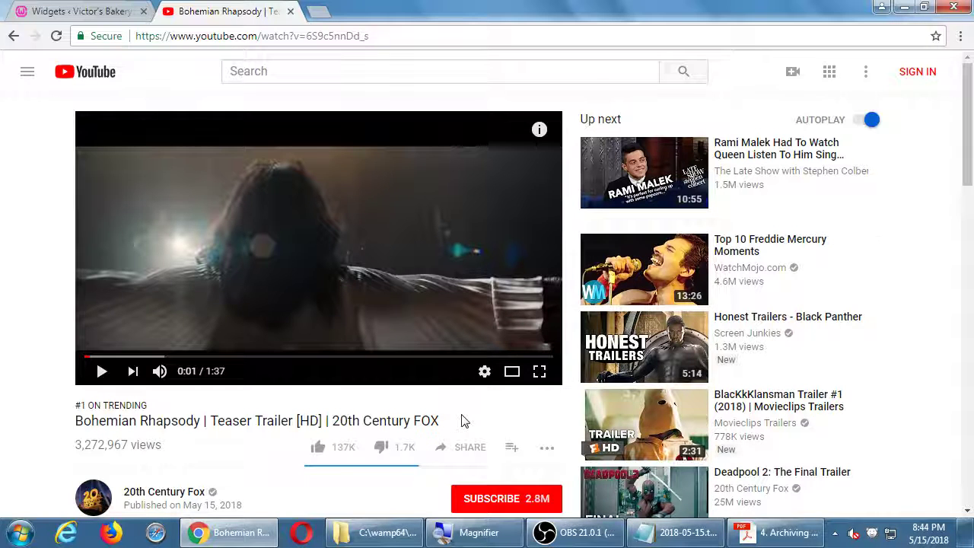
# Bring up the trailer's embed code from its sharing options and copy the whole iframe code.
pyautogui.click(446, 449)
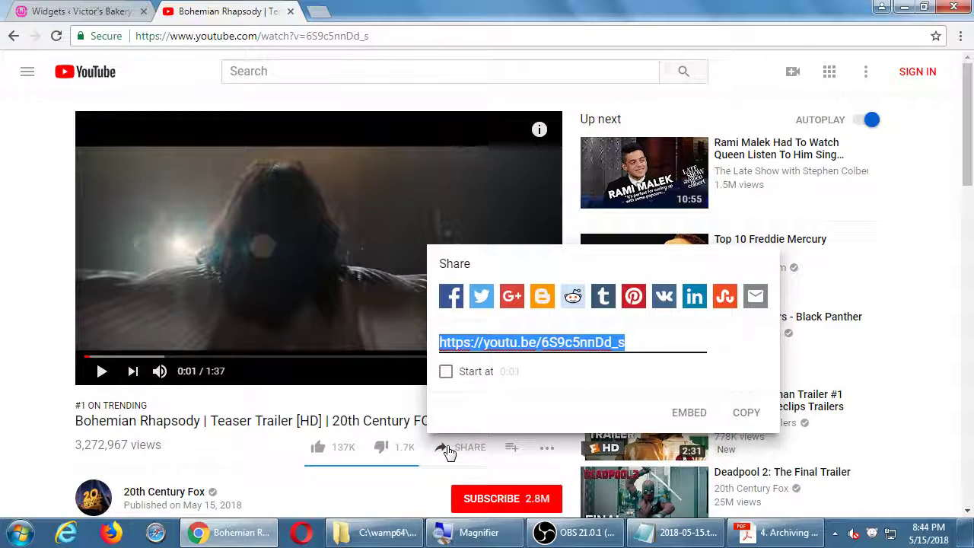
pyautogui.click(688, 415)
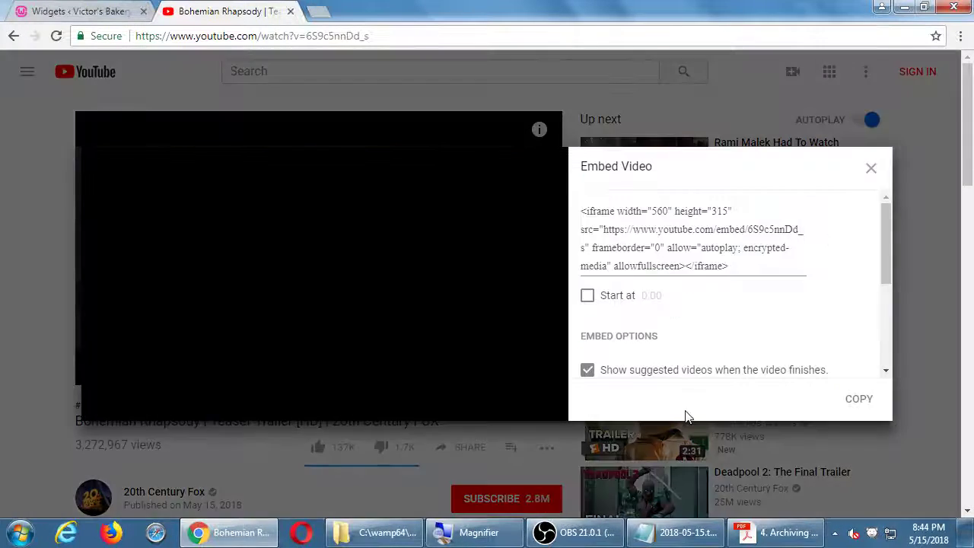
pyautogui.click(644, 217)
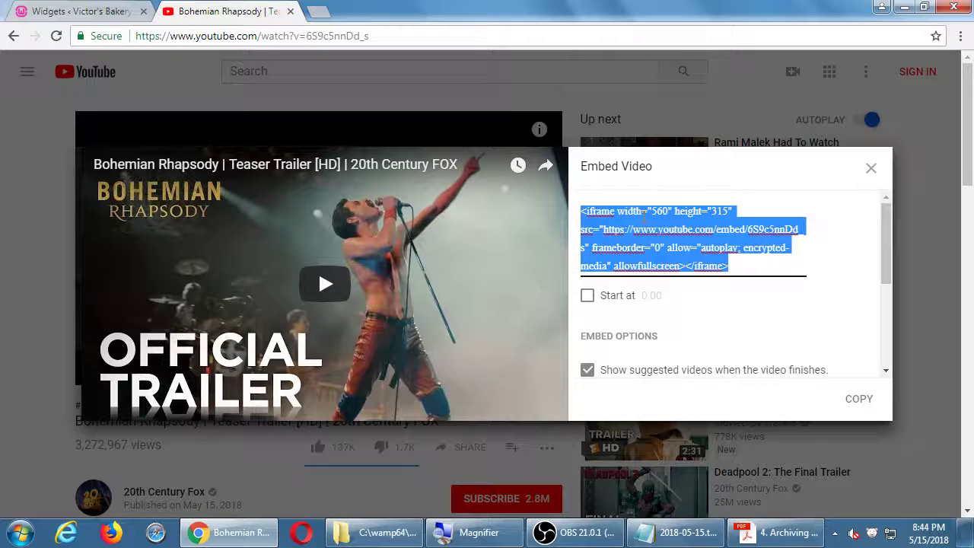
pyautogui.rightClick(644, 215)
pyautogui.click(611, 246)
# Return to the Widgets page and paste the iframe code into the Custom HTML widget's content.
pyautogui.click(98, 11)
pyautogui.rightClick(474, 270)
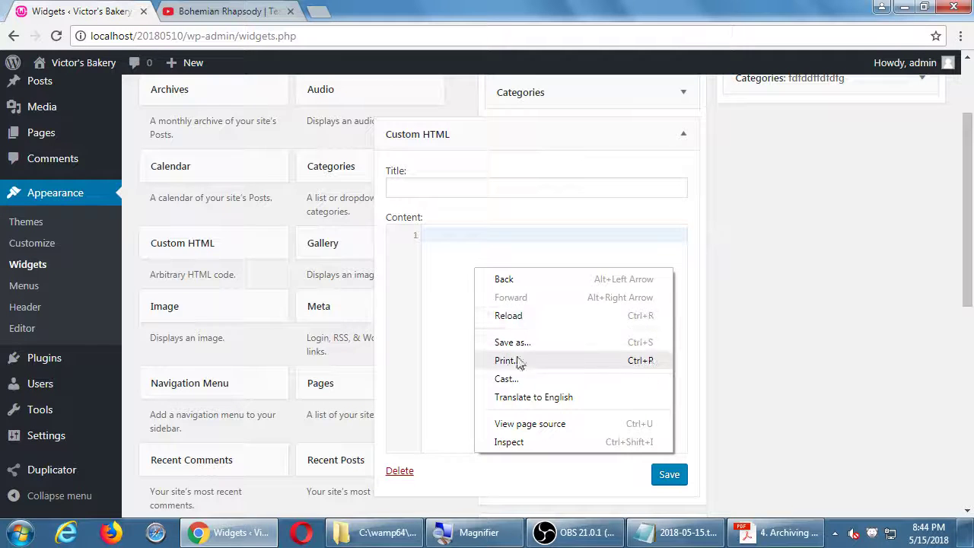
pyautogui.click(450, 262)
pyautogui.hotkey('ctrl', 'v')
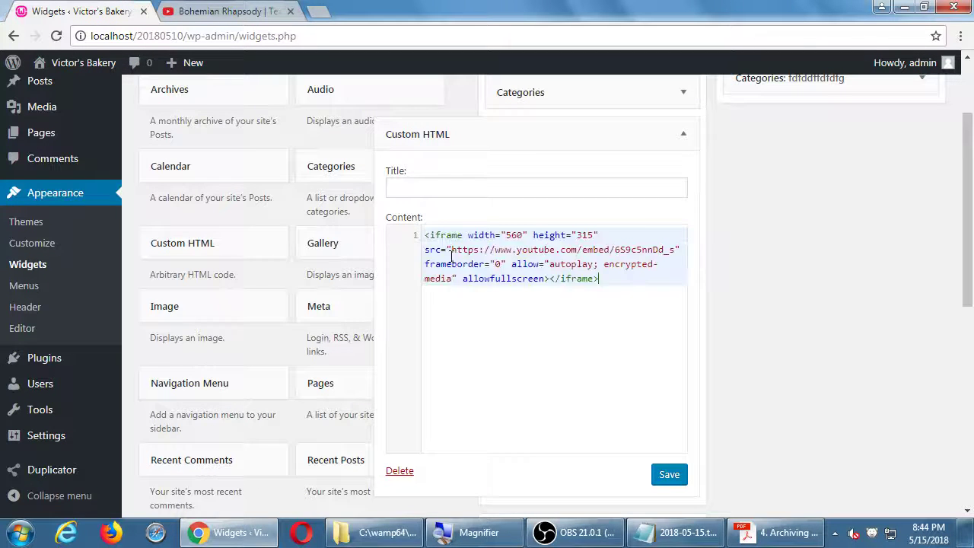
# Reopen the trailer's embed code on YouTube, copy it again and return to the Custom HTML widget.
pyautogui.click(254, 16)
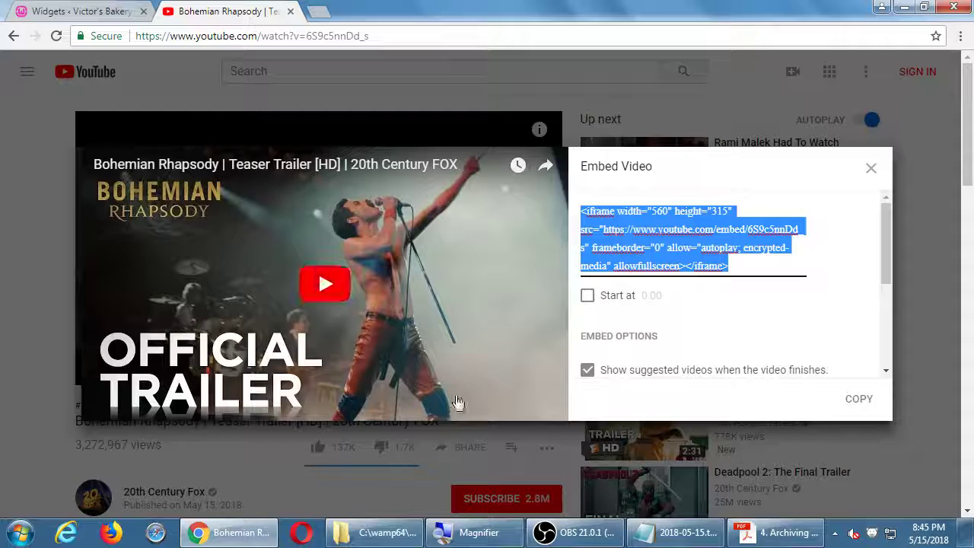
pyautogui.click(53, 282)
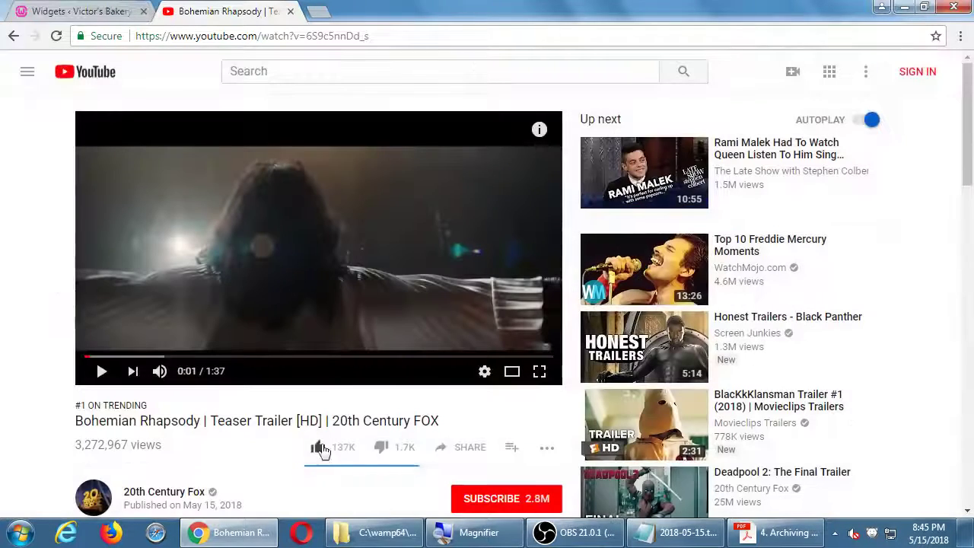
pyautogui.click(463, 449)
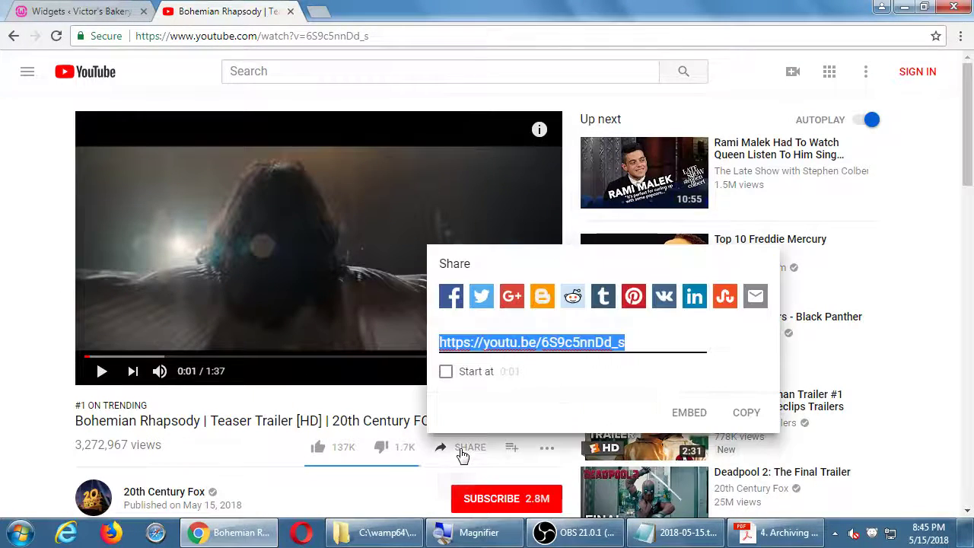
pyautogui.click(684, 413)
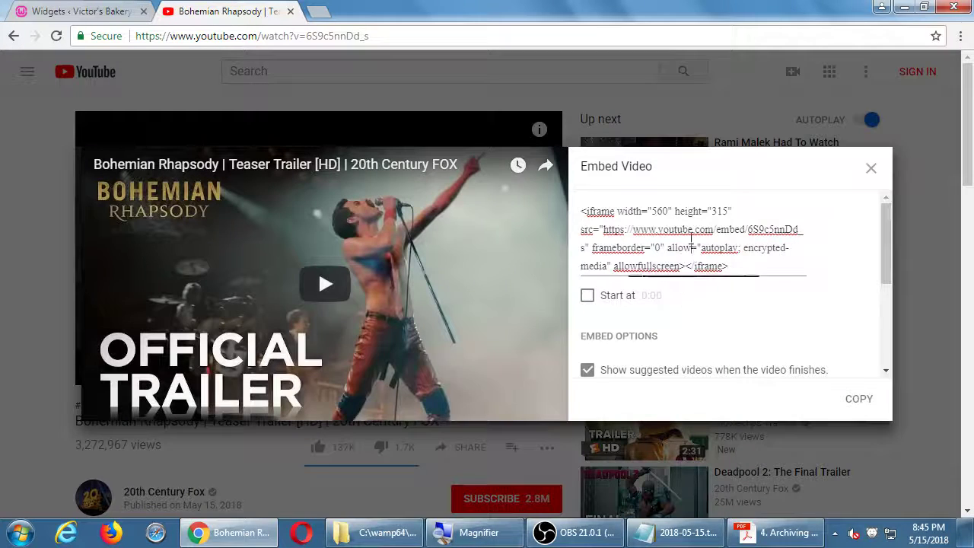
pyautogui.click(690, 236)
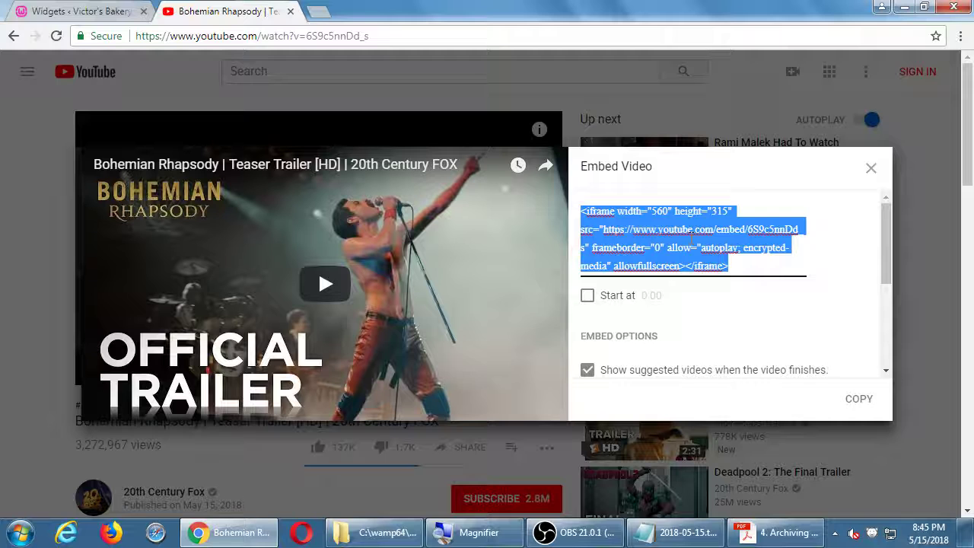
pyautogui.hotkey('ctrl', 'c')
pyautogui.hotkey('ctrl', 'shift', 'Tab')
pyautogui.hotkey('ctrl', 'v')
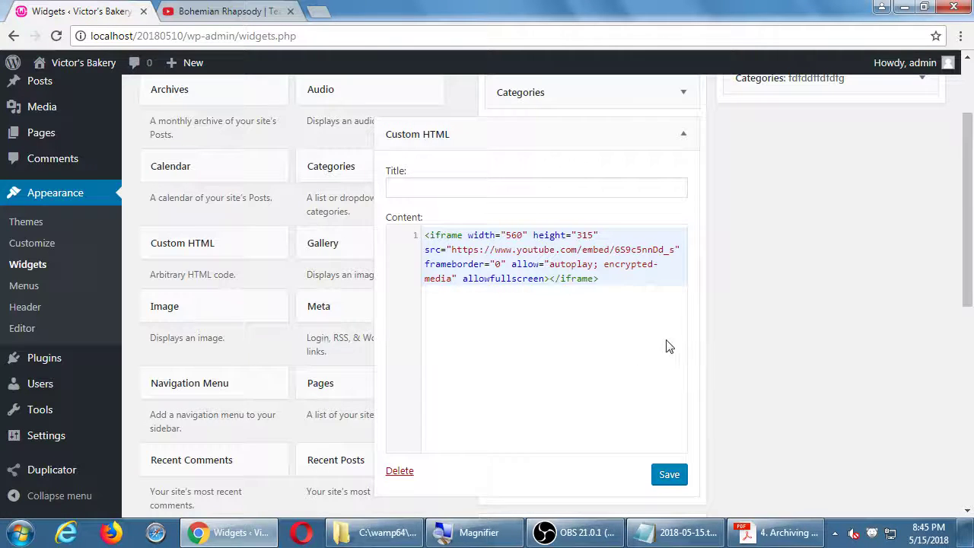
# Save the Custom HTML widget, open the site in a new tab and find the embedded video on its Updates page.
pyautogui.click(672, 484)
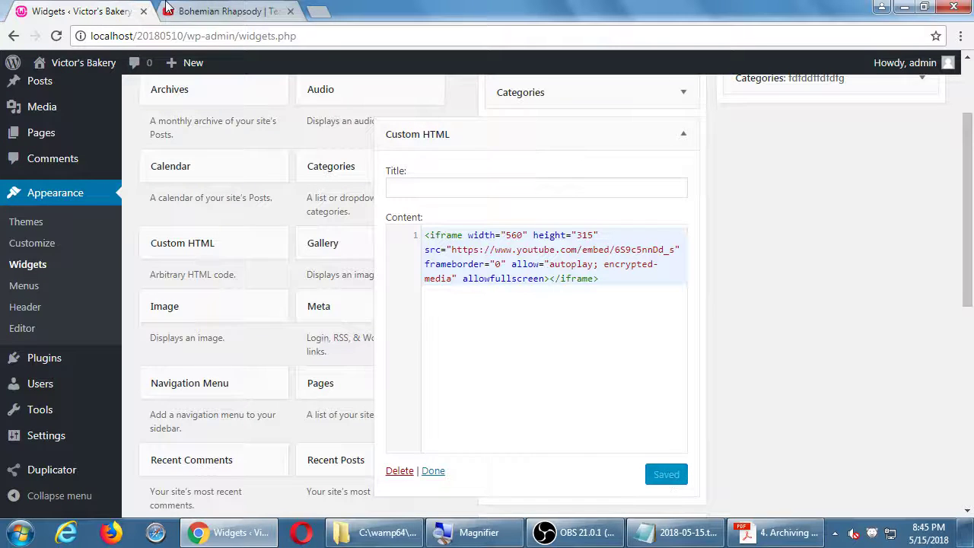
pyautogui.middleClick(106, 70)
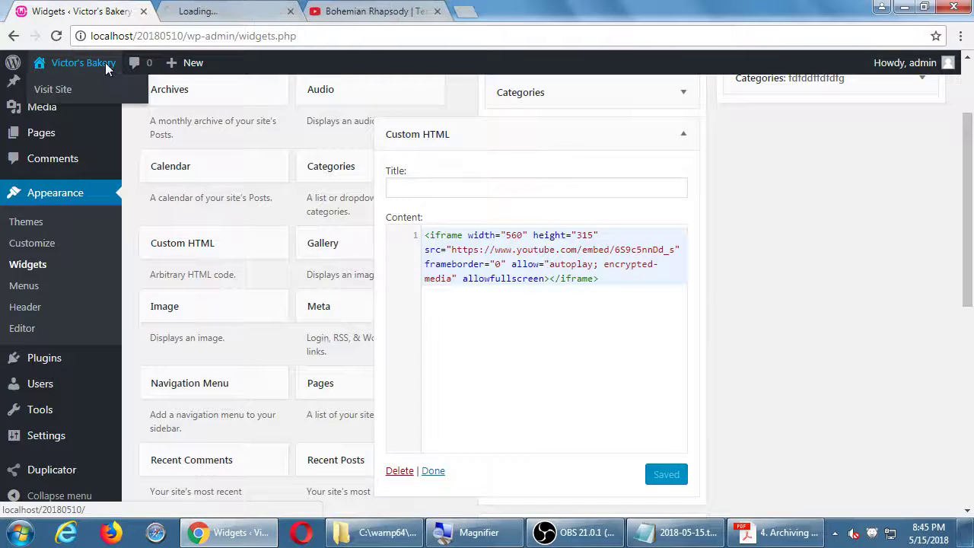
pyautogui.hotkey('ctrl', 'Tab')
pyautogui.scroll(-8, 404, 326)
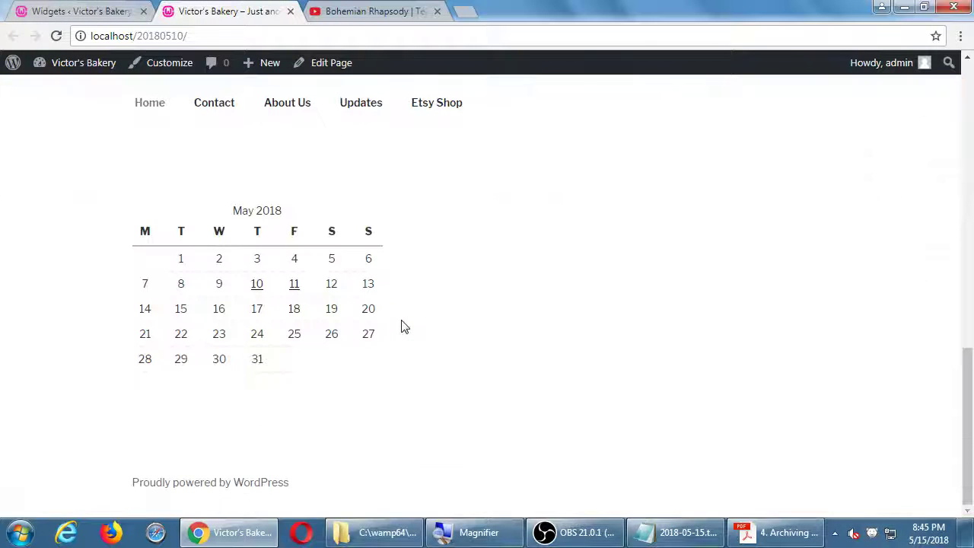
pyautogui.scroll(4, 404, 327)
pyautogui.scroll(-2, 402, 325)
pyautogui.scroll(4, 400, 326)
pyautogui.click(355, 219)
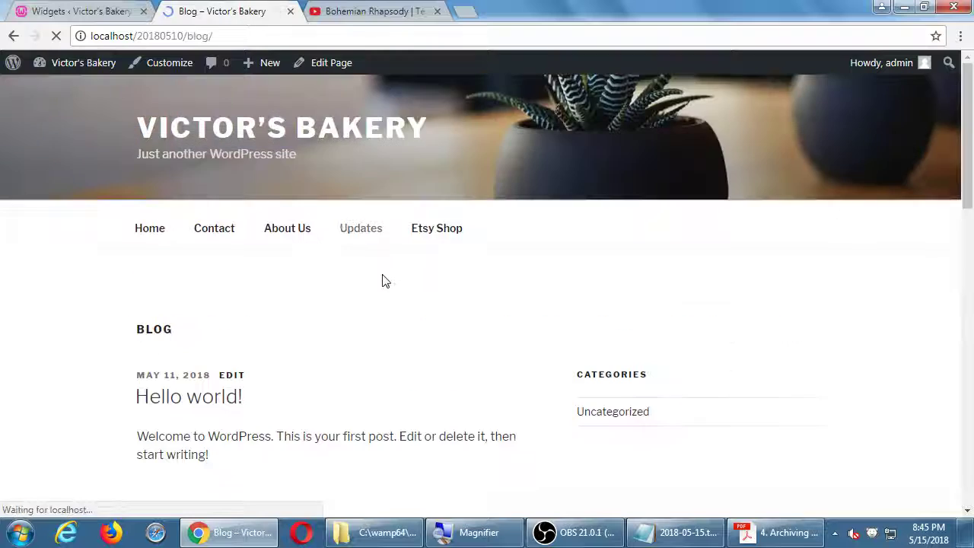
pyautogui.scroll(-4, 383, 281)
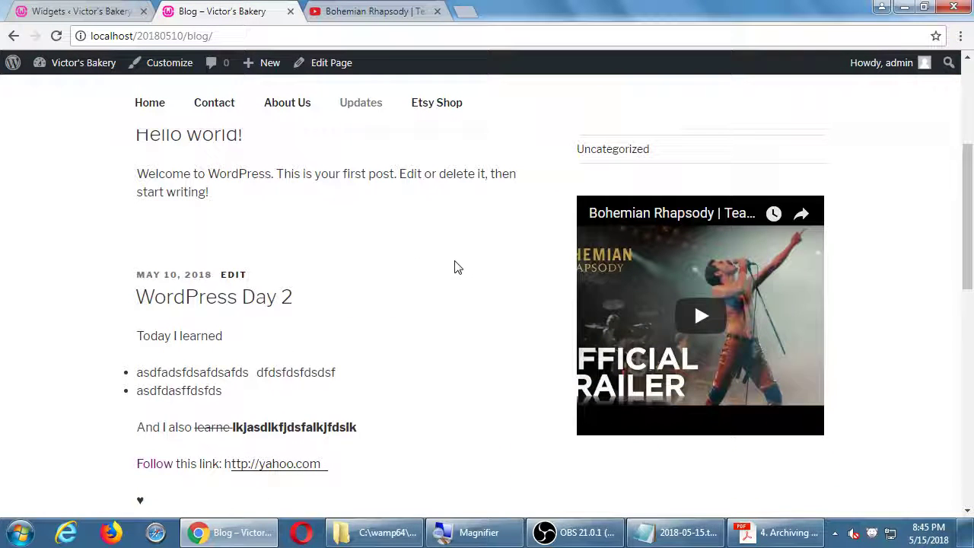
pyautogui.scroll(1, 457, 267)
# Play the embedded trailer in the blog sidebar, mute it and pause it.
pyautogui.click(700, 369)
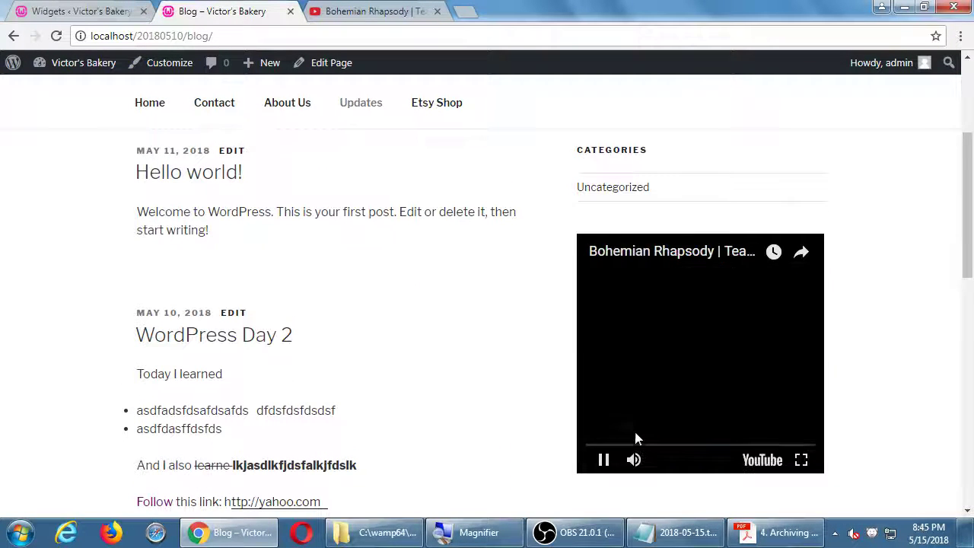
pyautogui.click(633, 460)
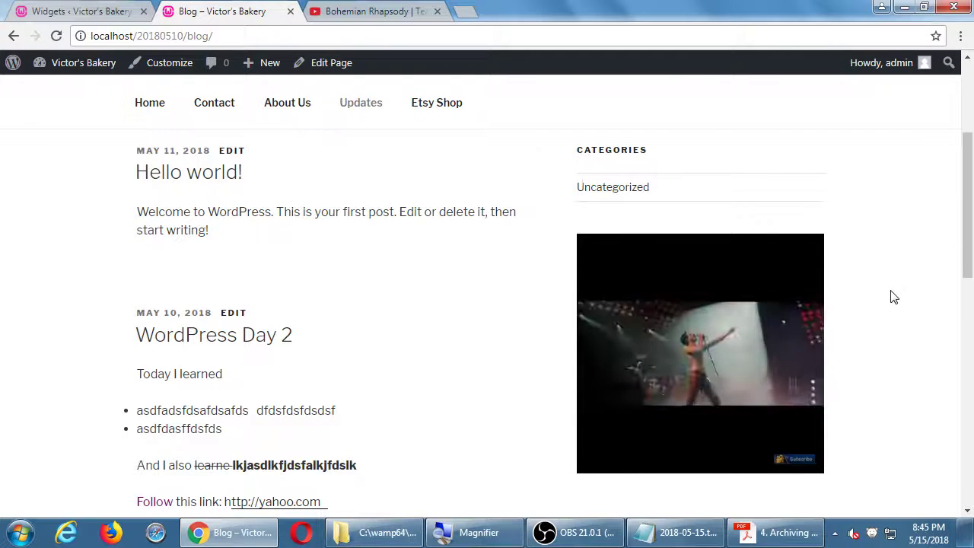
pyautogui.click(771, 340)
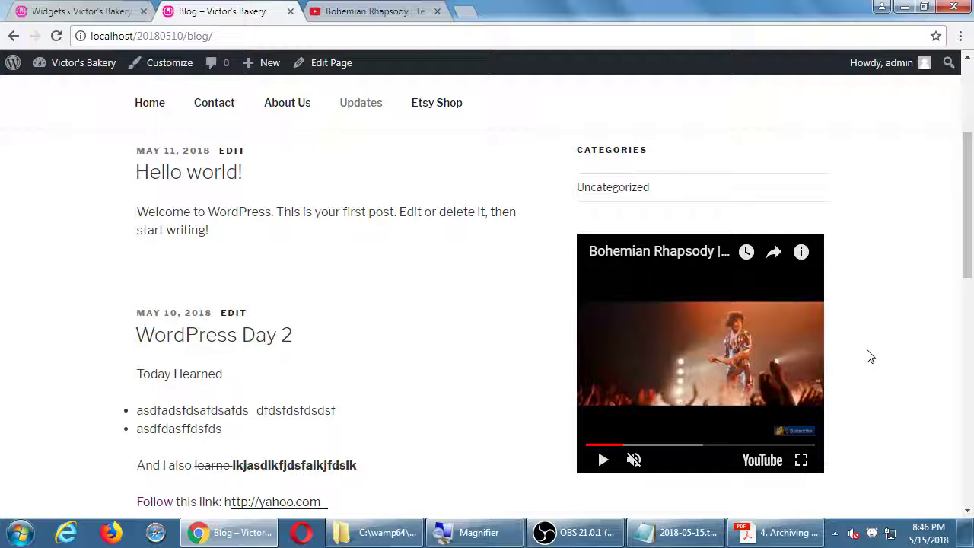
# Return to the Widgets page, collapse the Custom HTML widget and add a second one below it in the Blog Sidebar.
pyautogui.click(81, 11)
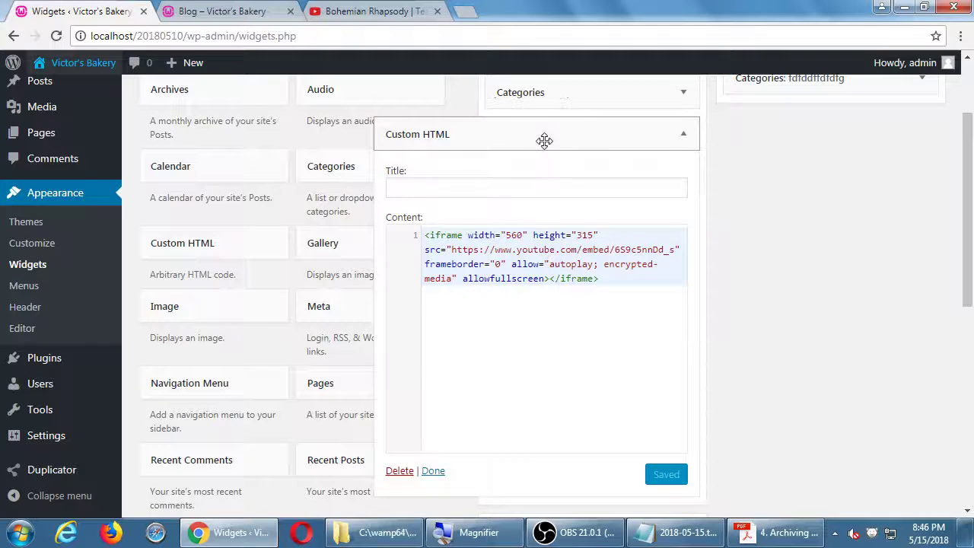
pyautogui.click(667, 136)
pyautogui.scroll(1, 272, 309)
pyautogui.moveTo(223, 293); pyautogui.dragTo(582, 213)
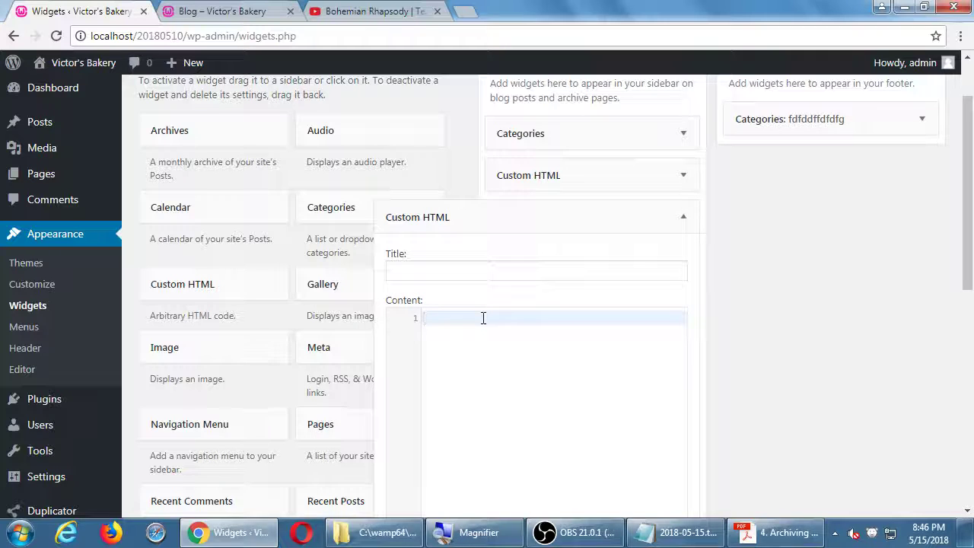
# Enter a <script></script> tag pair as the content of the new Custom HTML widget.
pyautogui.write('scr>')
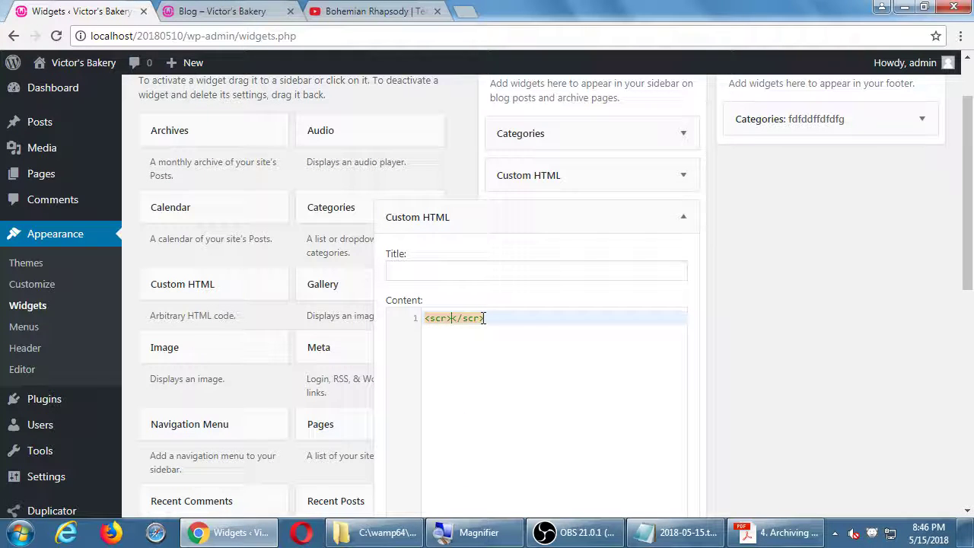
pyautogui.write('ipt')
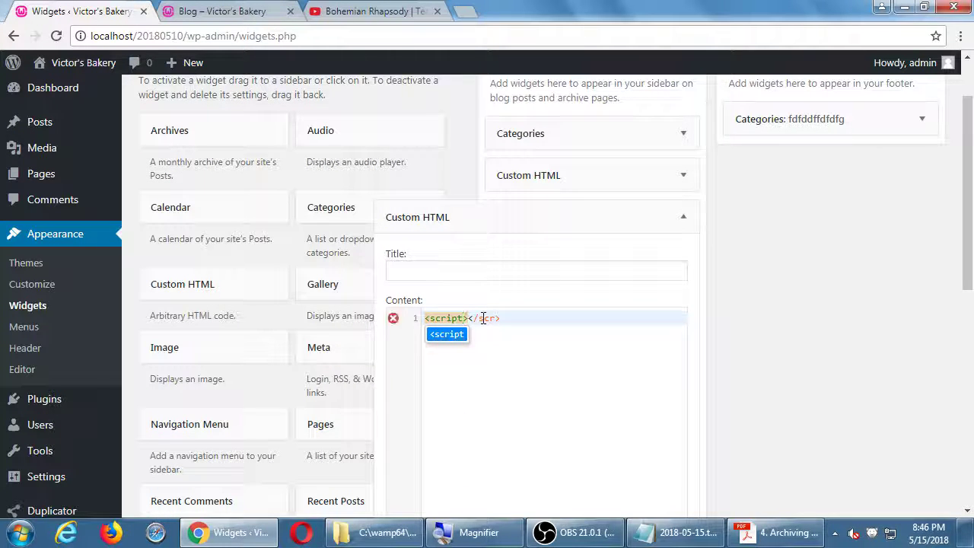
pyautogui.press('Right')
pyautogui.click(483, 318)
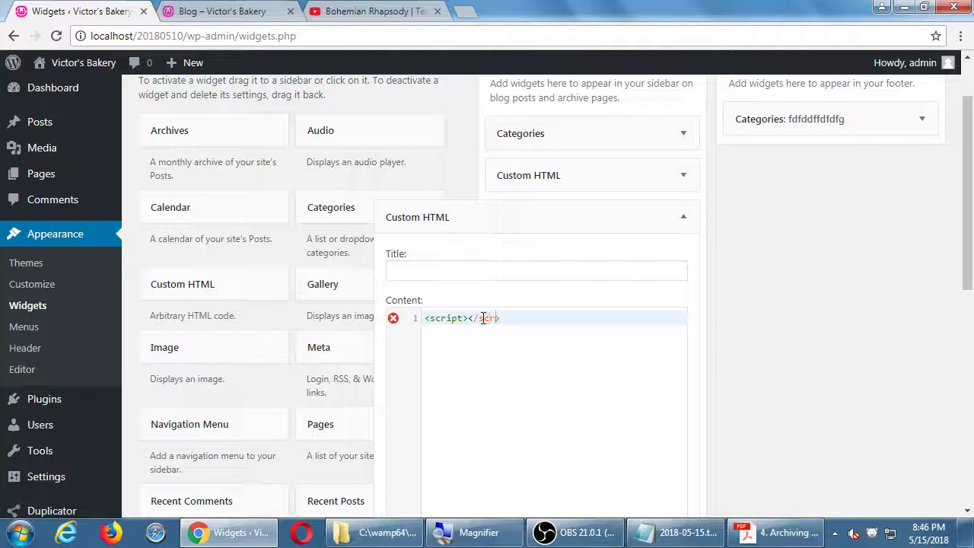
pyautogui.write('t')
# Insert alert("hello"); between the opening and closing script tags.
pyautogui.press('Left')
pyautogui.press('Left')
pyautogui.press('Left')
pyautogui.press('Left')
pyautogui.press('Left')
pyautogui.press('Left')
pyautogui.press('Left')
pyautogui.press('Left')
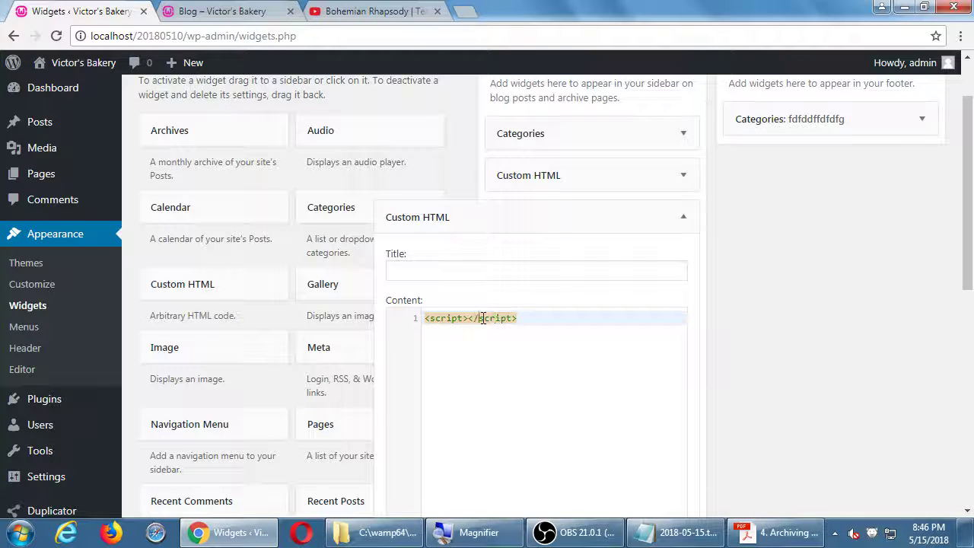
pyautogui.write('alert(')
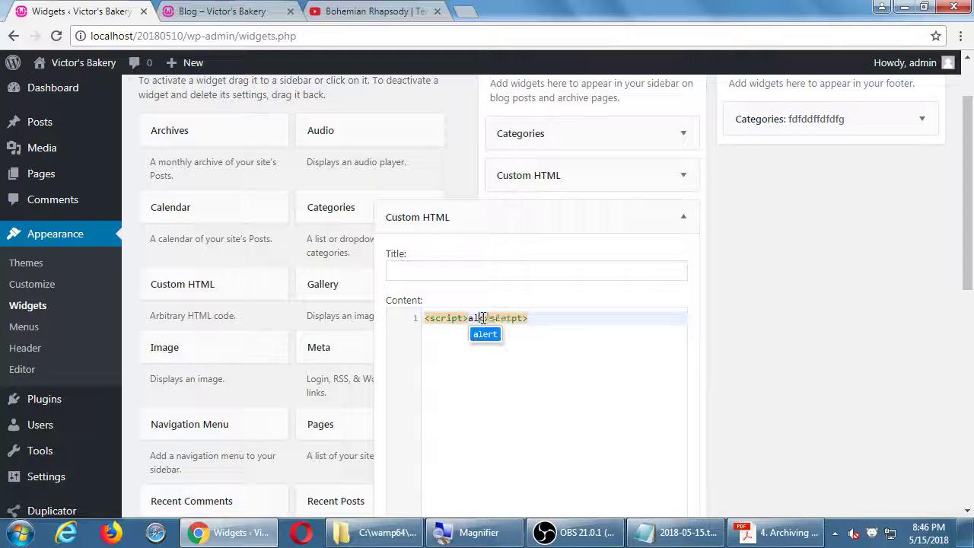
pyautogui.write('"hell')
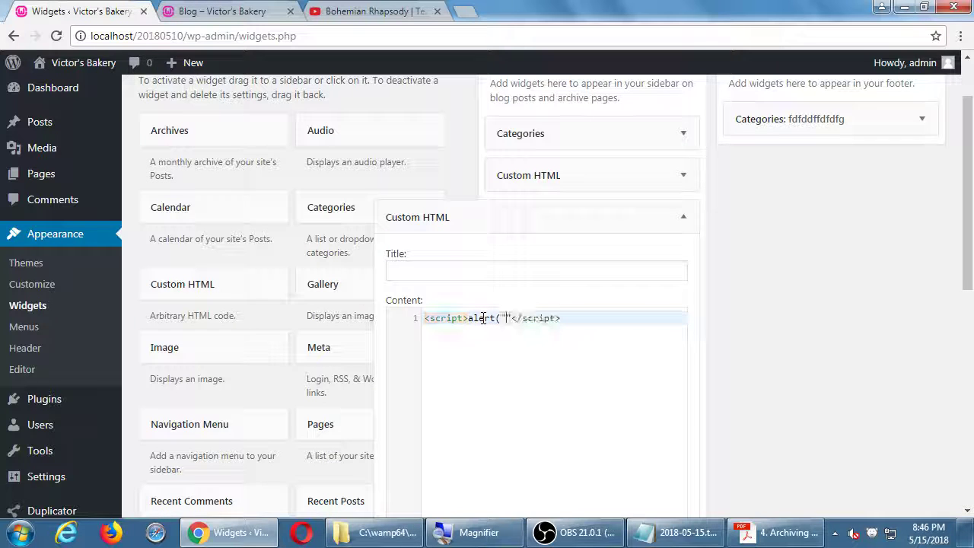
pyautogui.write('o");')
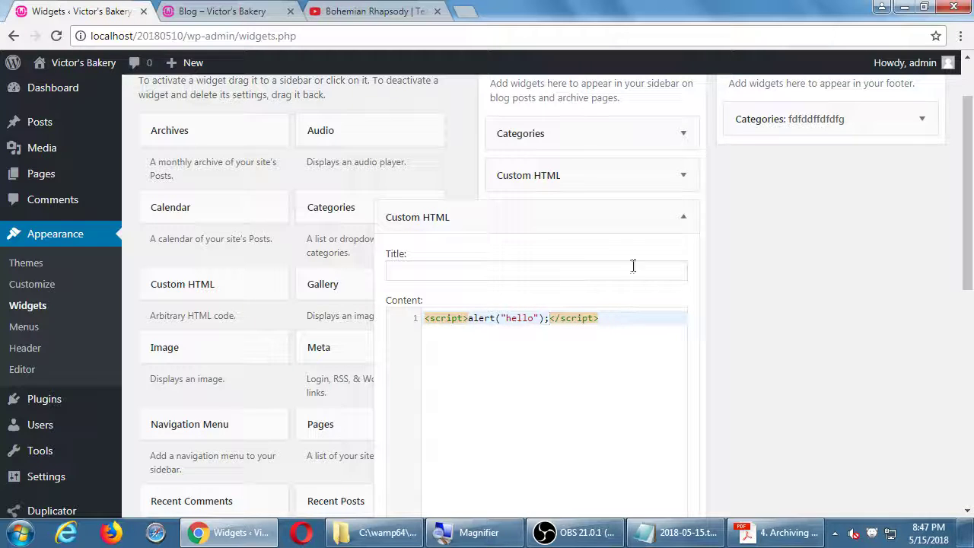
# Check the embedded trailer on the blog and the embed options on its YouTube page, and return to the Widgets page.
pyautogui.click(240, 13)
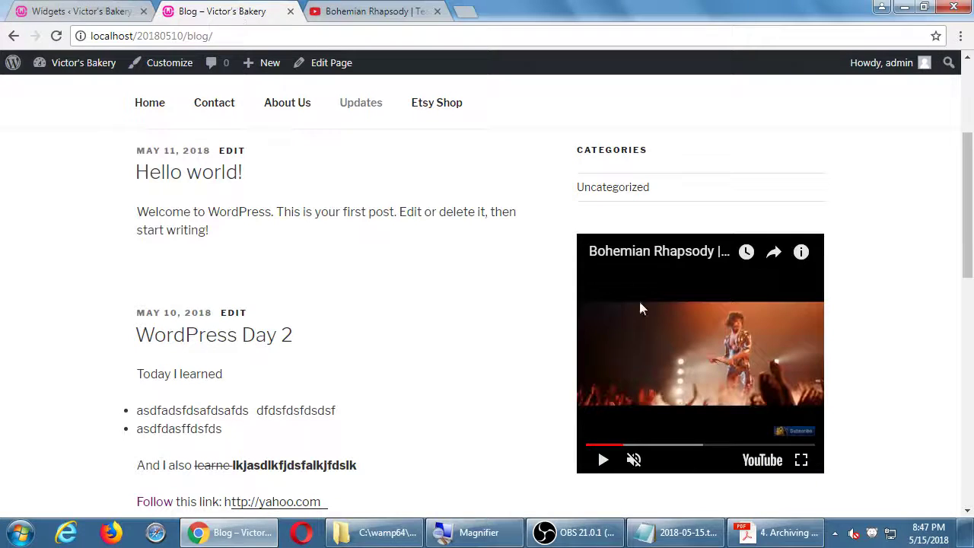
pyautogui.click(361, 12)
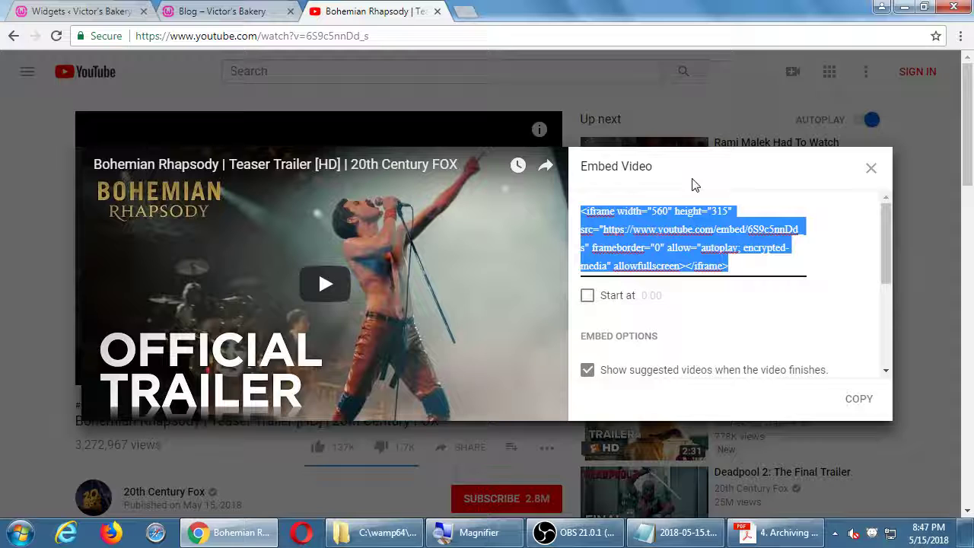
pyautogui.scroll(-5, 706, 225)
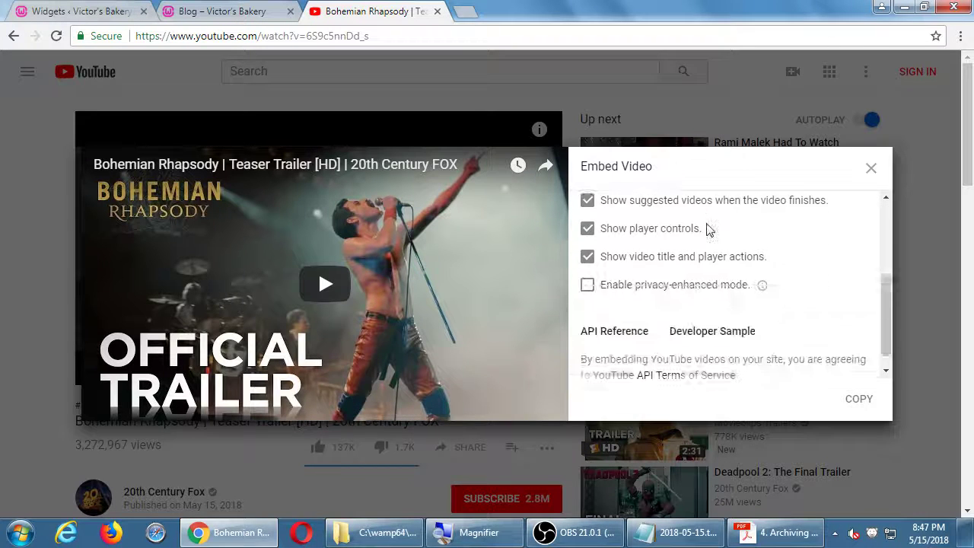
pyautogui.scroll(3, 707, 228)
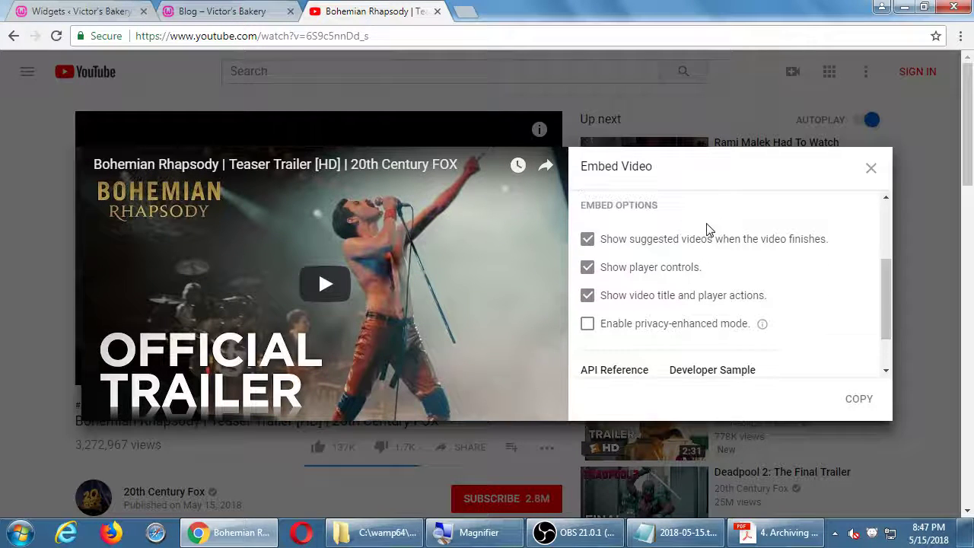
pyautogui.scroll(-1, 707, 228)
pyautogui.scroll(2, 707, 227)
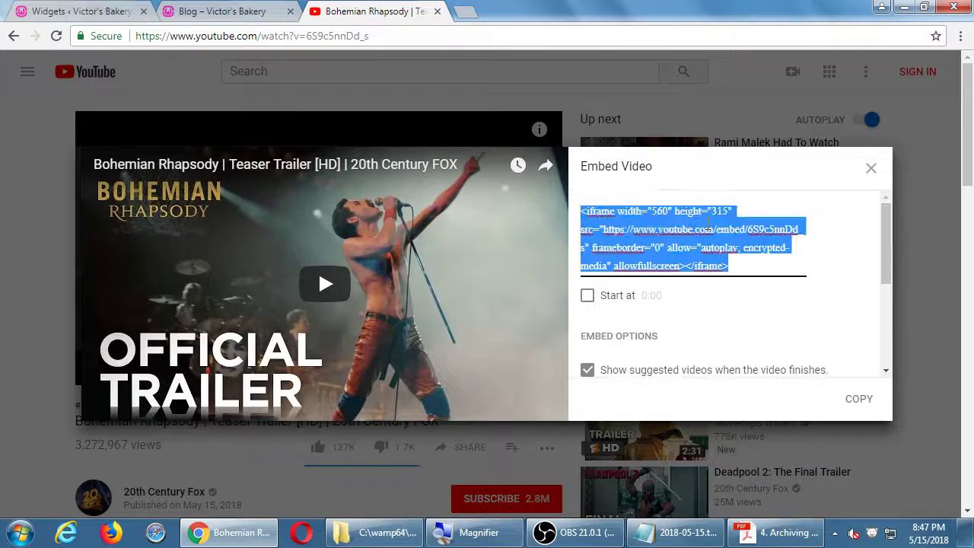
pyautogui.scroll(-1, 707, 227)
pyautogui.scroll(-1, 707, 226)
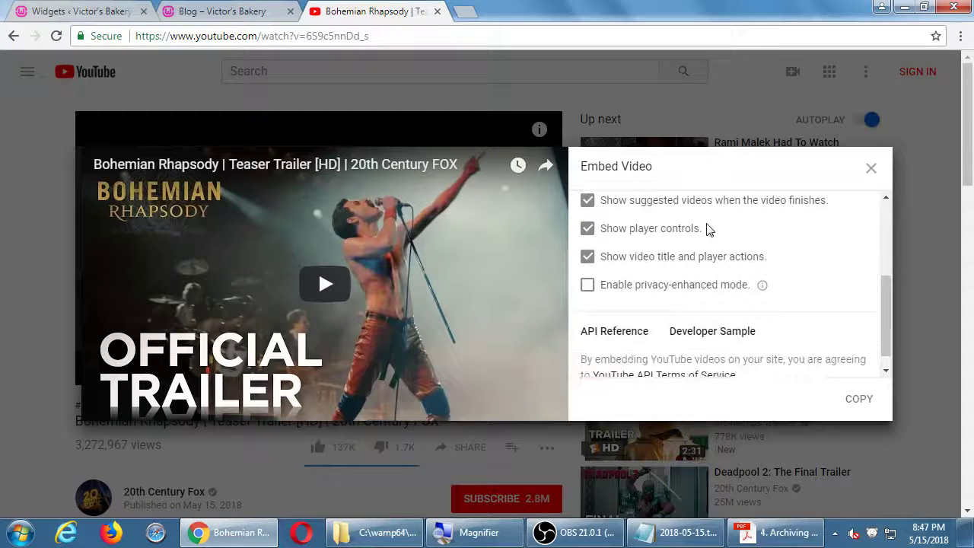
pyautogui.scroll(5, 674, 302)
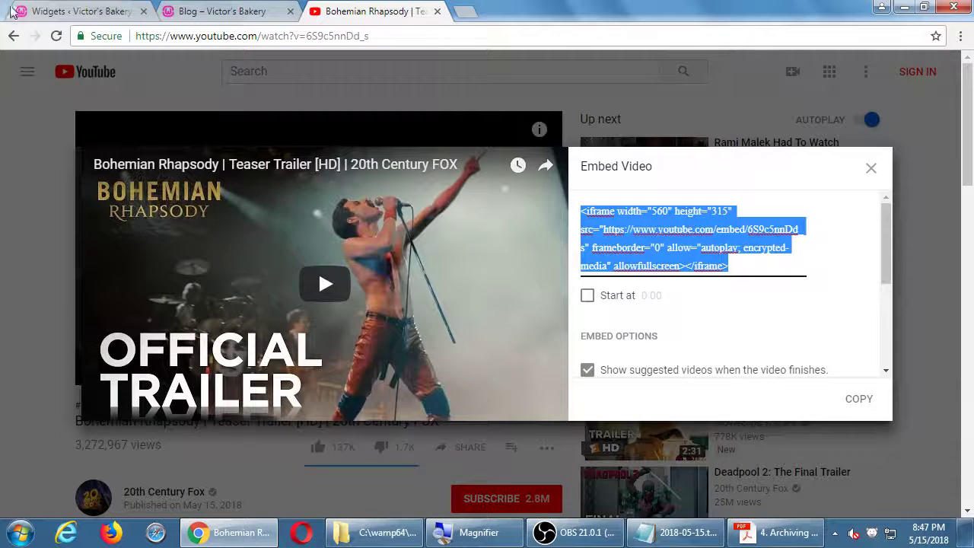
pyautogui.click(76, 11)
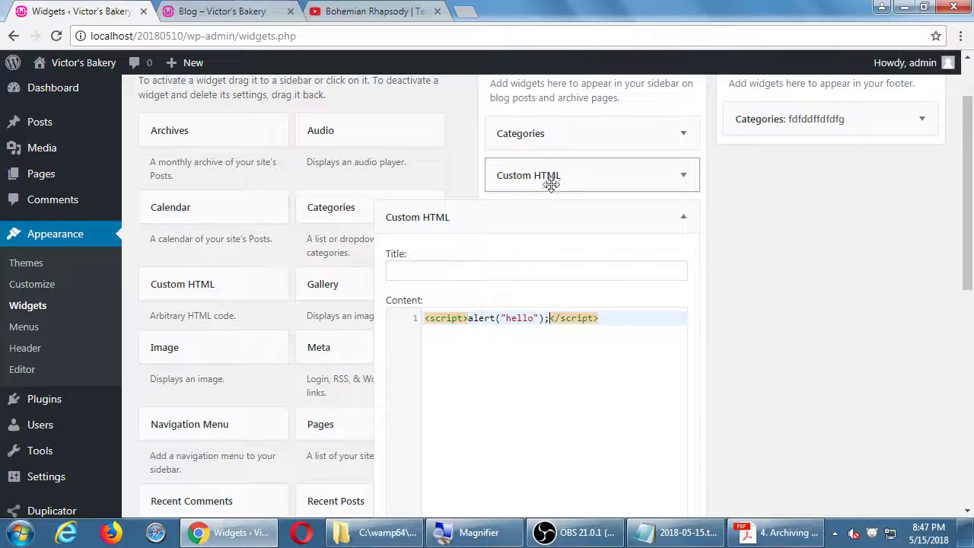
# Expand the first Custom HTML widget in the Blog Sidebar and examine its YouTube iframe code.
pyautogui.hotkey('ctrl', 'a')
pyautogui.write('<iframe width="560" height="315" src="https://www.youtube.com/embed/6S9c5nnDd_s" frameborder="0" allow="autoplay; encrypted-media" allowfullscreen></iframe>')
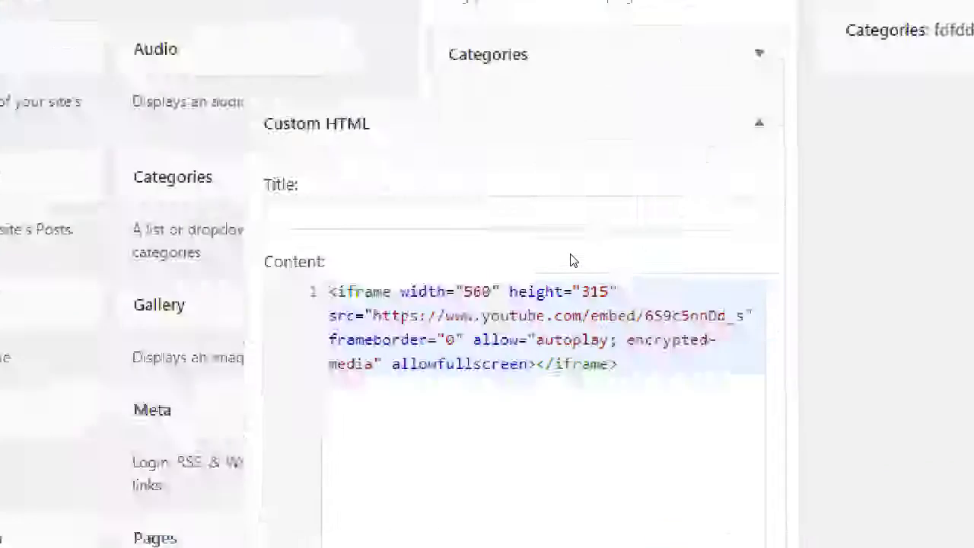
pyautogui.click(511, 276)
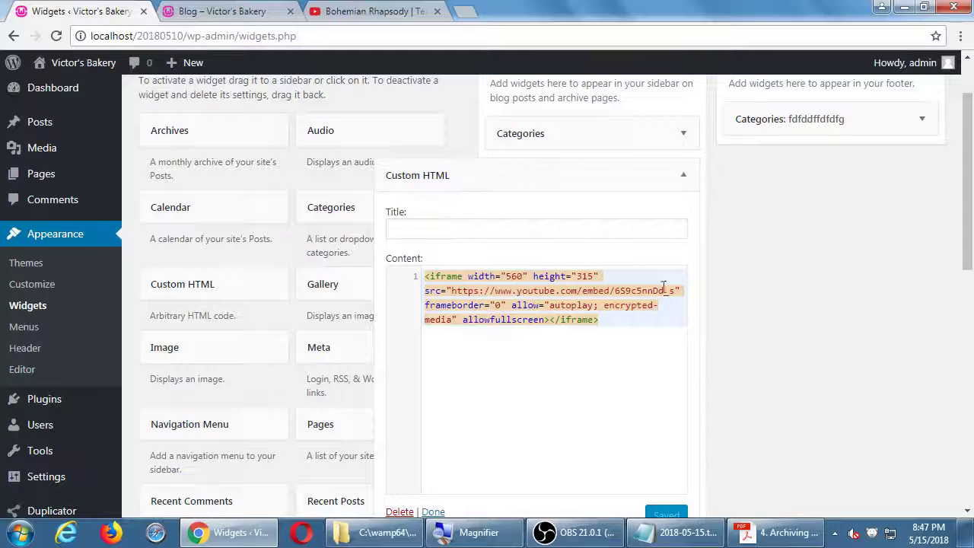
# Save the second Custom HTML widget with the alert script and go back to the iframe code in the first one.
pyautogui.scroll(-4, 604, 267)
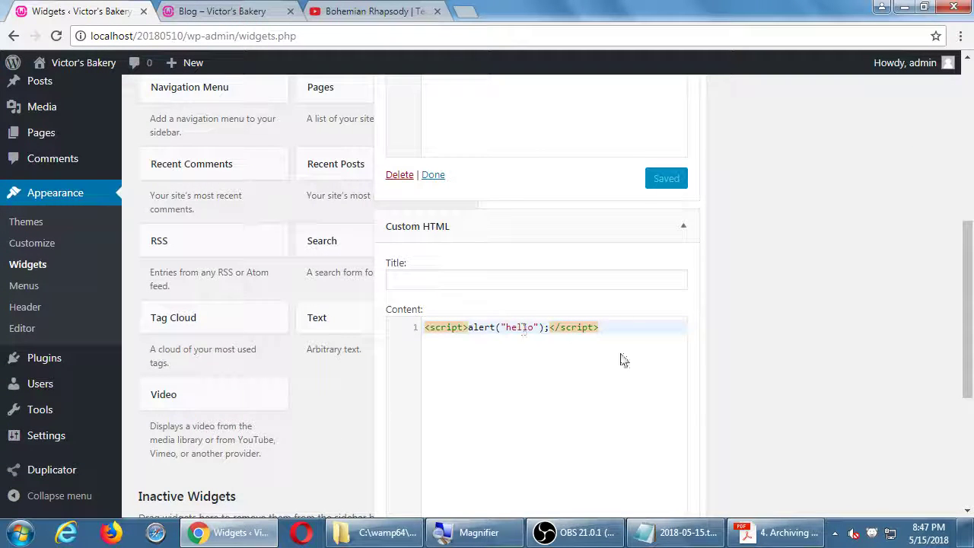
pyautogui.scroll(-3, 631, 358)
pyautogui.click(663, 363)
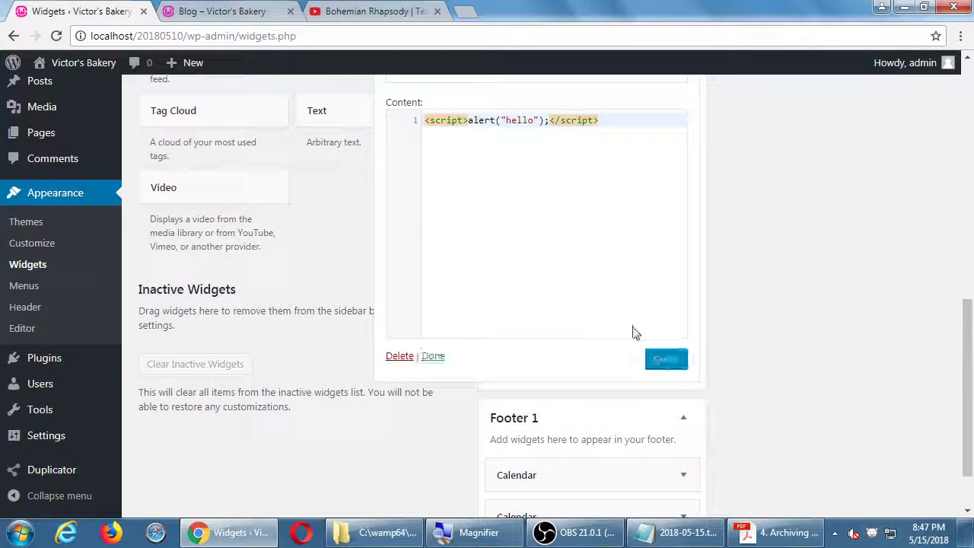
pyautogui.scroll(7, 765, 285)
pyautogui.scroll(2, 767, 287)
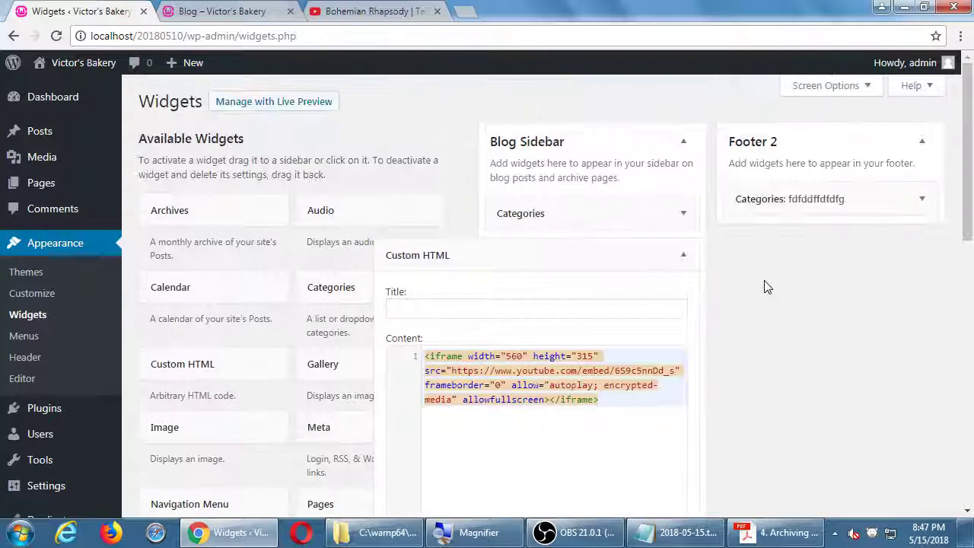
pyautogui.click(535, 385)
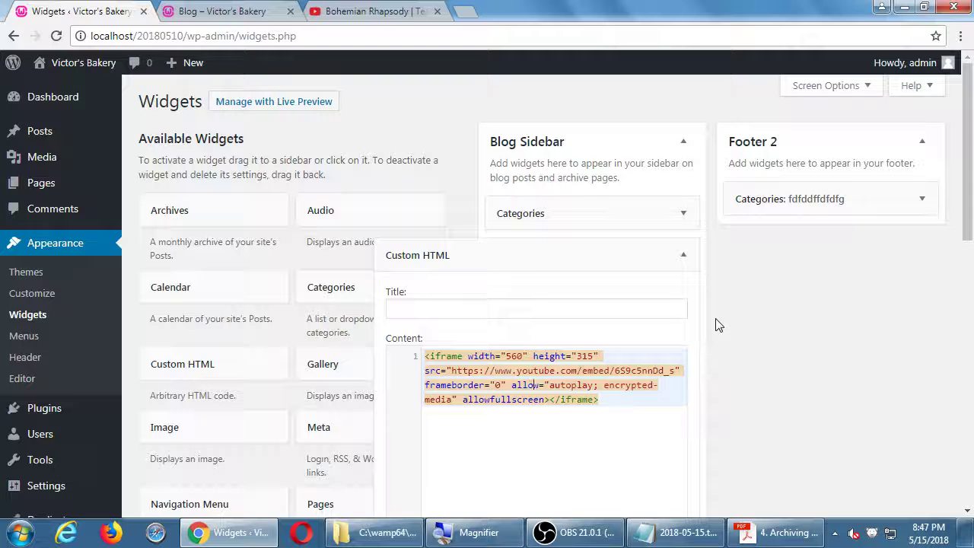
# View the Media Library in a new tab, close it, and dismiss the Embed Video dialog on the trailer's YouTube page.
pyautogui.middleClick(56, 163)
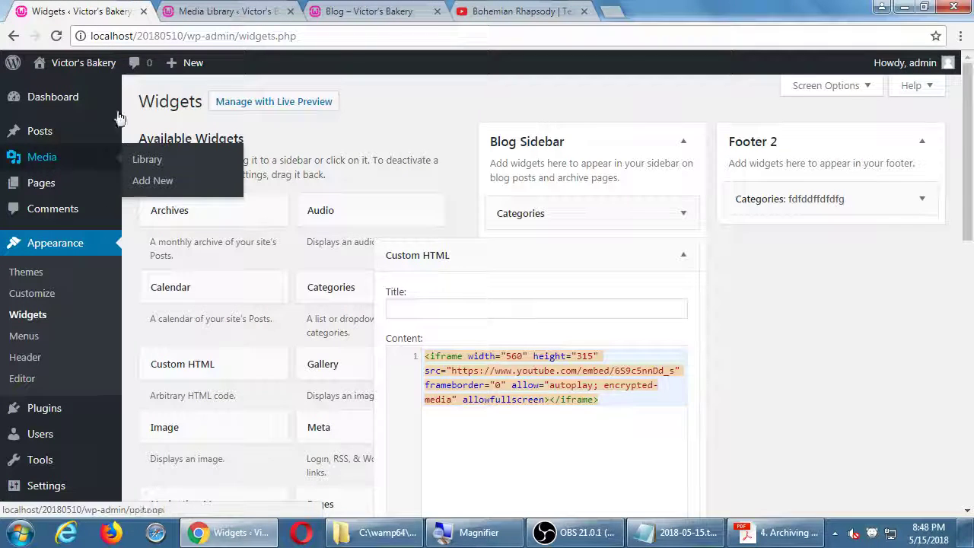
pyautogui.click(244, 11)
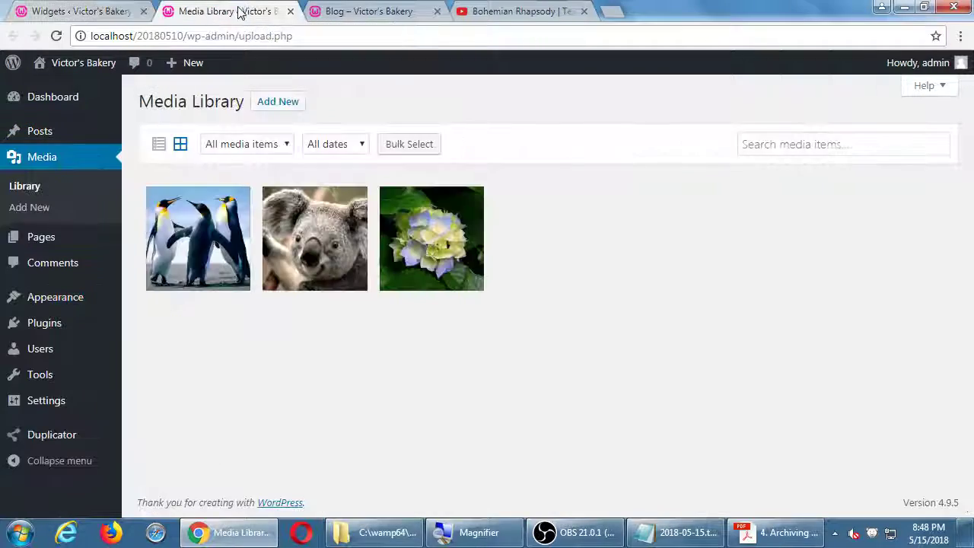
pyautogui.click(289, 12)
pyautogui.click(345, 21)
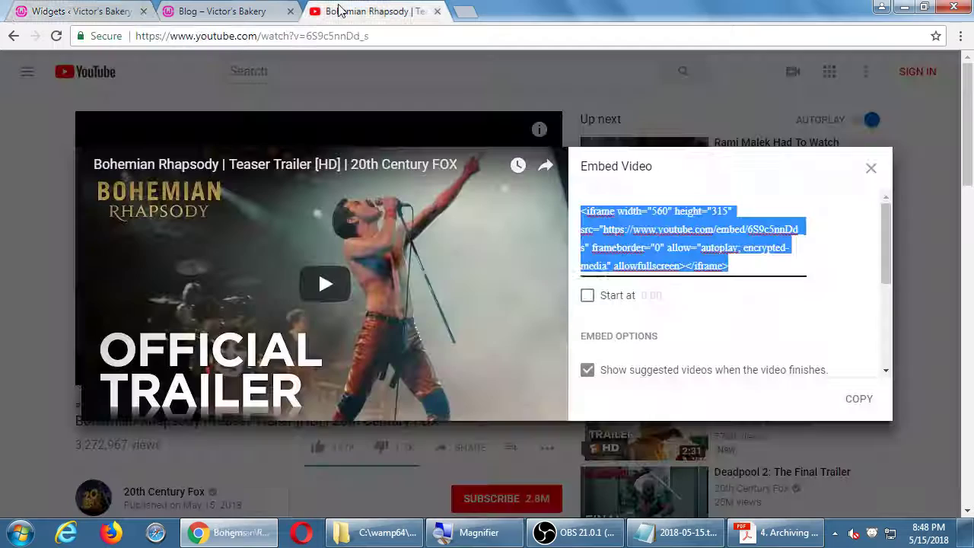
pyautogui.click(560, 100)
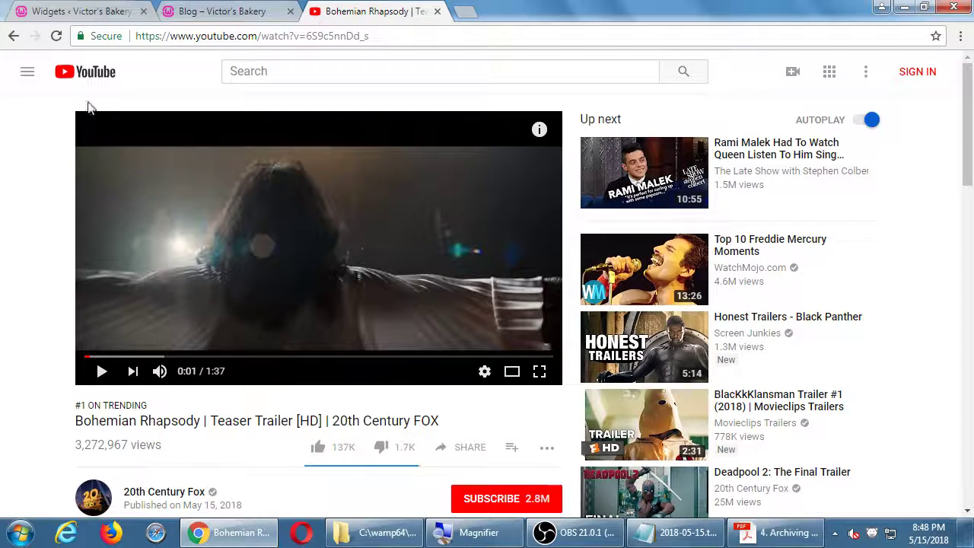
# Reload the blog page to test the script, dismiss the alert and return to the Widgets page.
pyautogui.click(187, 13)
pyautogui.click(57, 36)
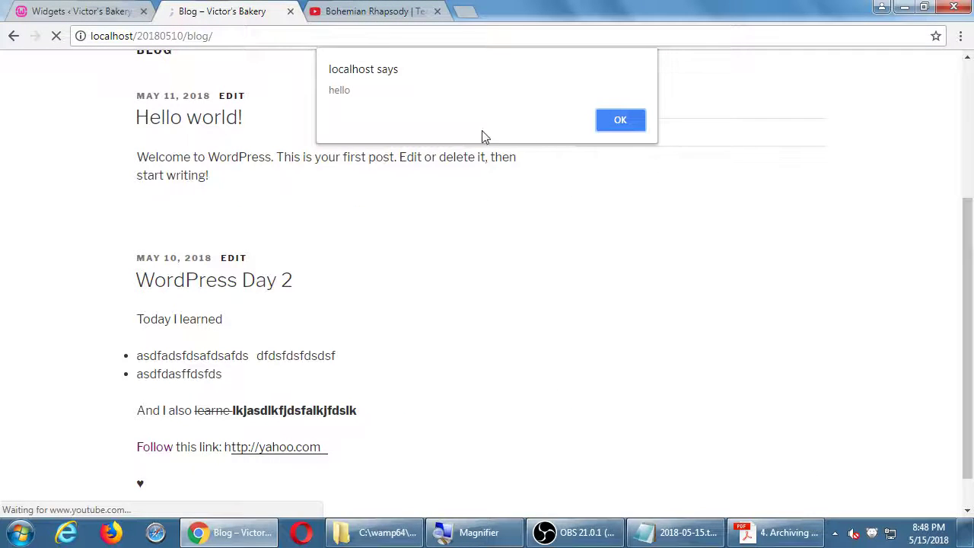
pyautogui.click(608, 125)
pyautogui.click(88, 11)
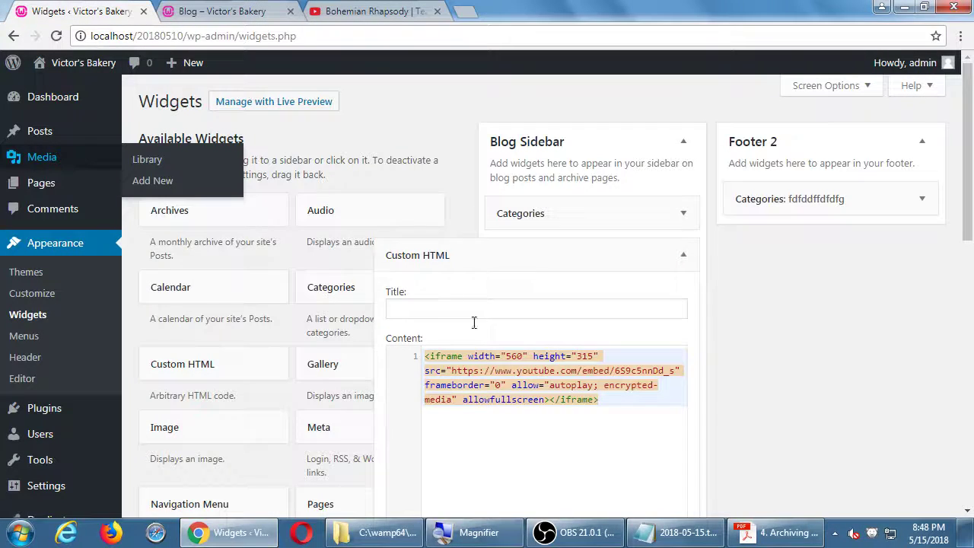
# Set the YouTube iframe's width to 1560 and height to 1315 in the first Custom HTML widget and save it.
pyautogui.press('super+plus')
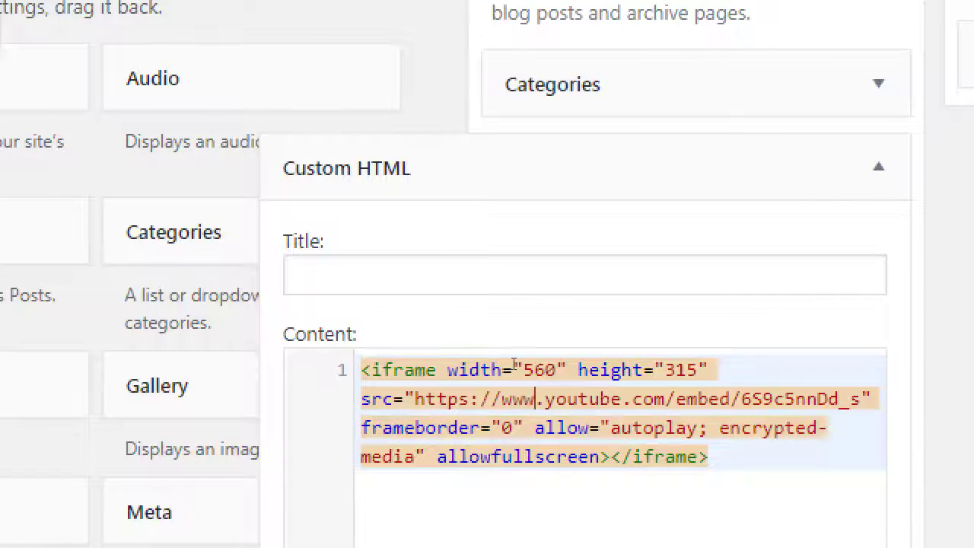
pyautogui.press('Left')
pyautogui.write('1')
pyautogui.press('Right')
pyautogui.press('Right')
pyautogui.press('Right')
pyautogui.press('Right')
pyautogui.press('Right')
pyautogui.press('Right')
pyautogui.press('Right')
pyautogui.press('Right')
pyautogui.press('Right')
pyautogui.press('Right')
pyautogui.press('Right')
pyautogui.press('Right')
pyautogui.press('Right')
pyautogui.write('1')
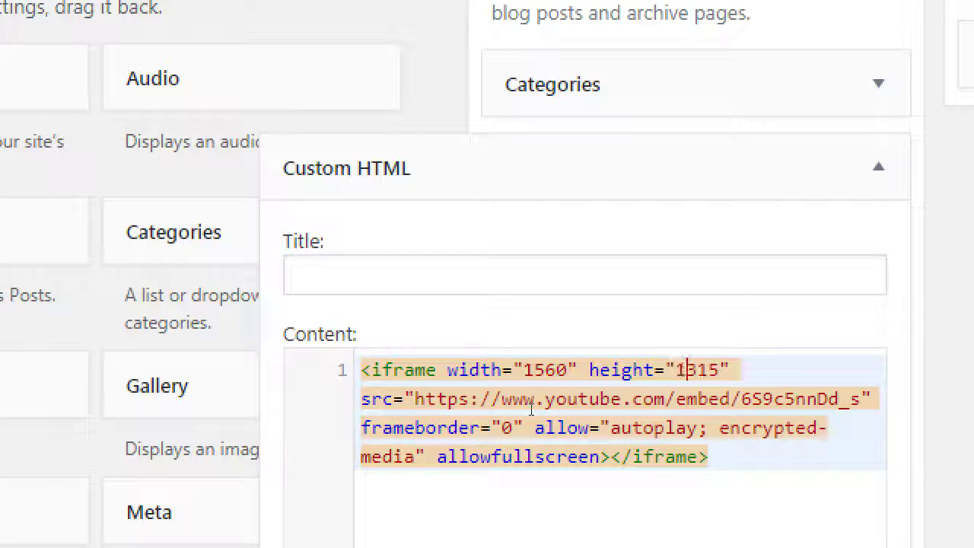
pyautogui.press('super+minus')
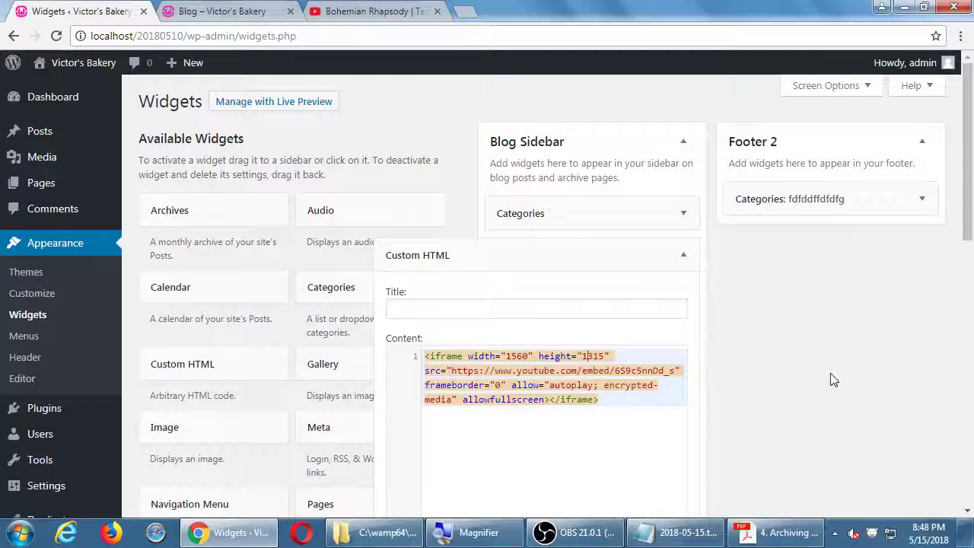
pyautogui.scroll(-1, 833, 387)
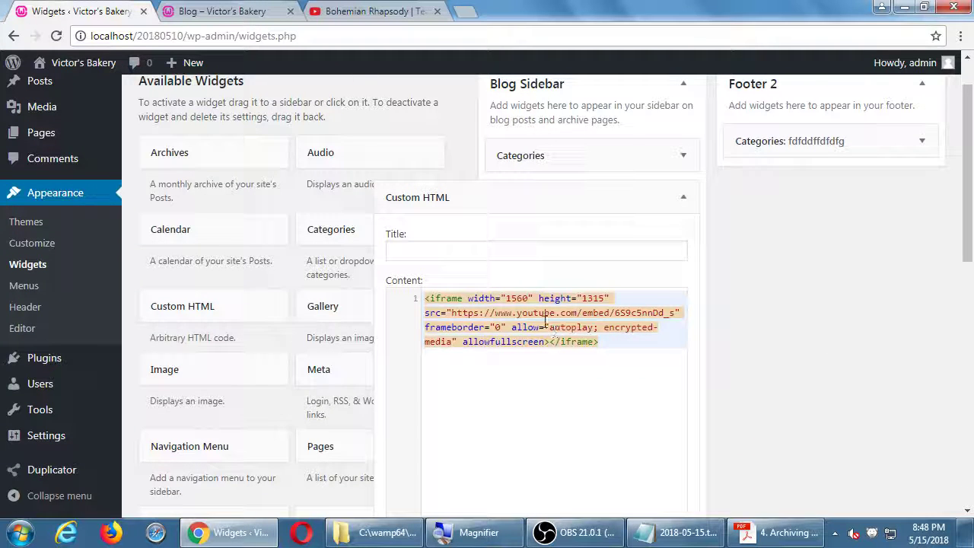
pyautogui.scroll(-2, 521, 312)
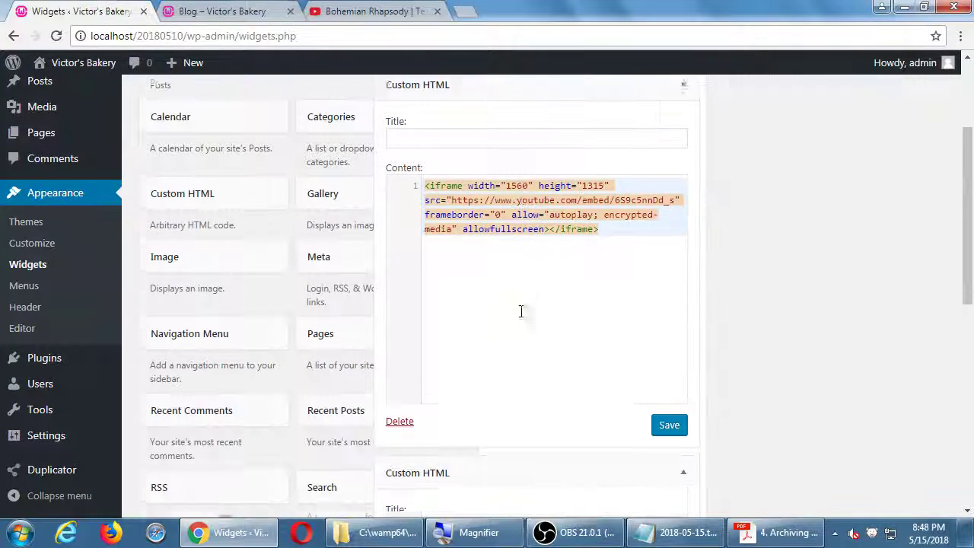
pyautogui.click(665, 423)
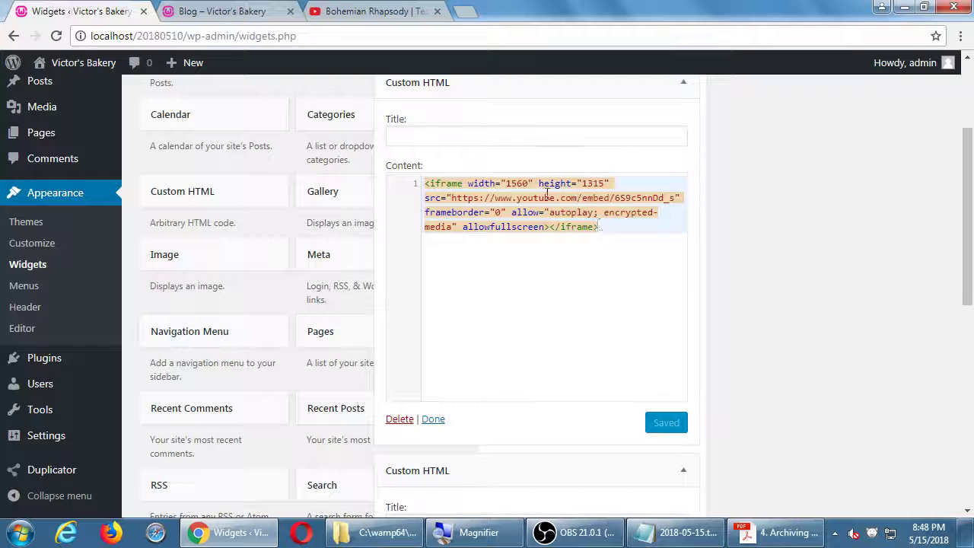
# Reload the blog page, dismiss the alert and examine the resized trailer in the sidebar.
pyautogui.click(222, 11)
pyautogui.press('F5')
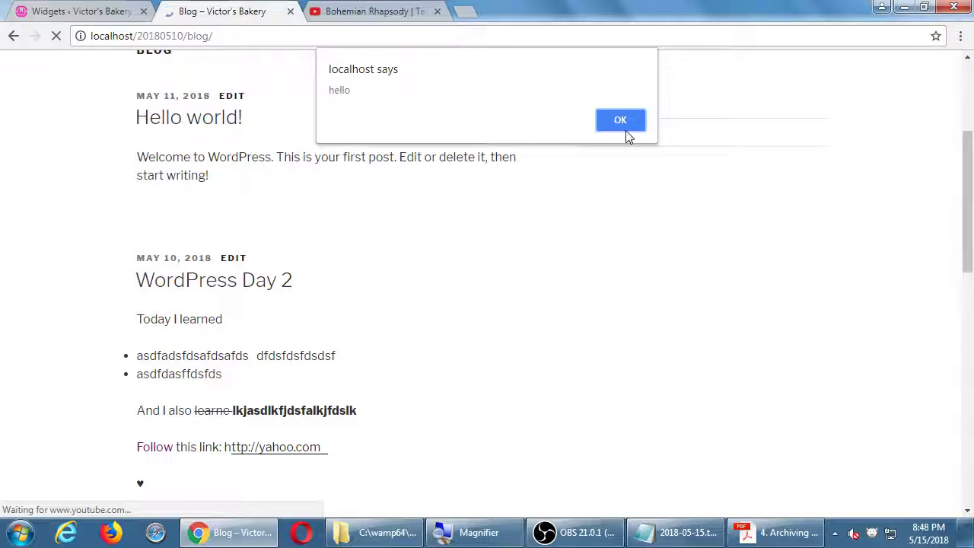
pyautogui.click(622, 122)
pyautogui.scroll(-1, 896, 367)
pyautogui.scroll(-10, 897, 368)
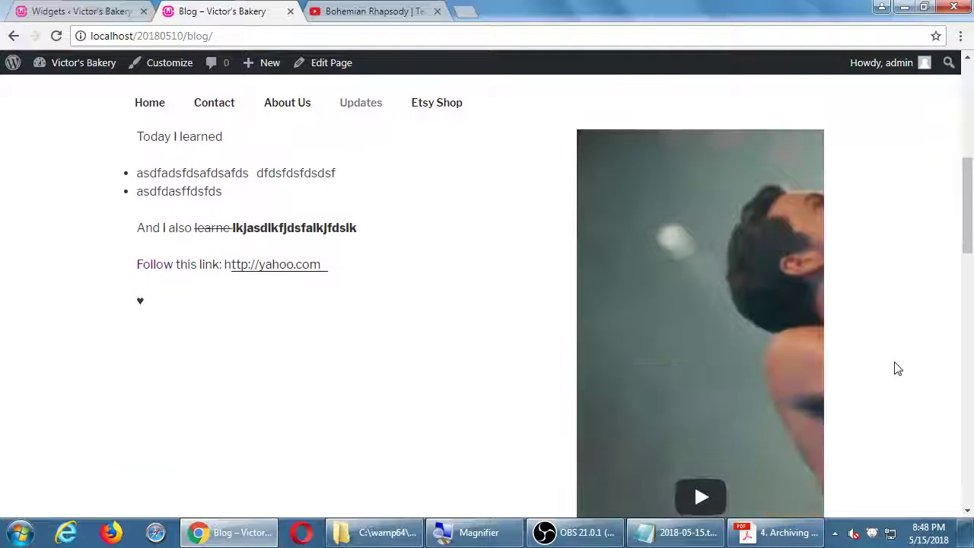
# Examine how the enlarged trailer fits beside the posts in the blog page's sidebar.
pyautogui.scroll(9, 896, 368)
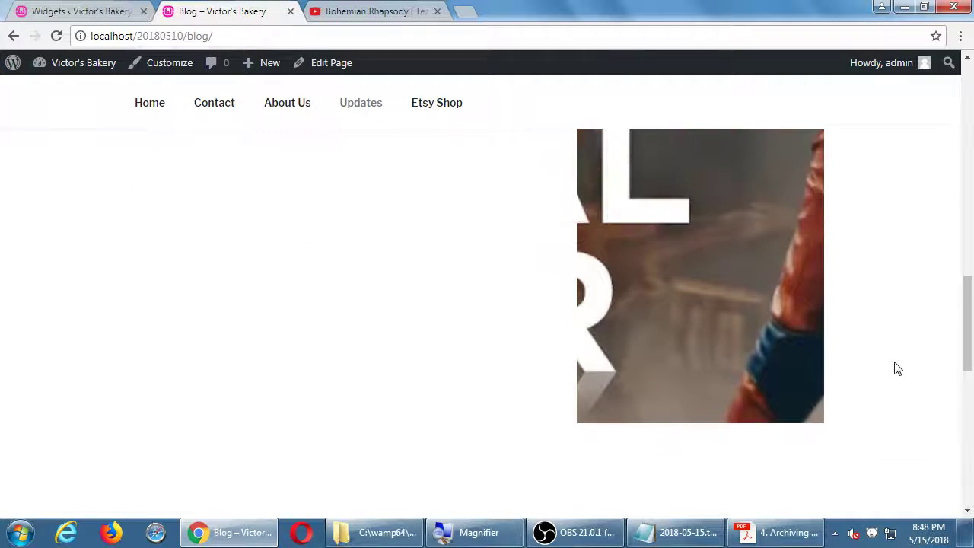
pyautogui.scroll(2, 896, 368)
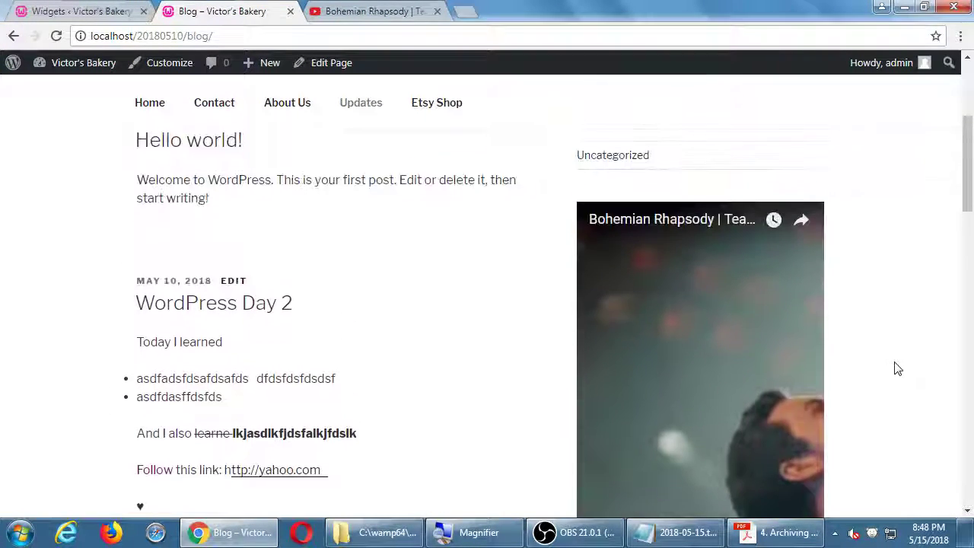
pyautogui.scroll(-1, 896, 368)
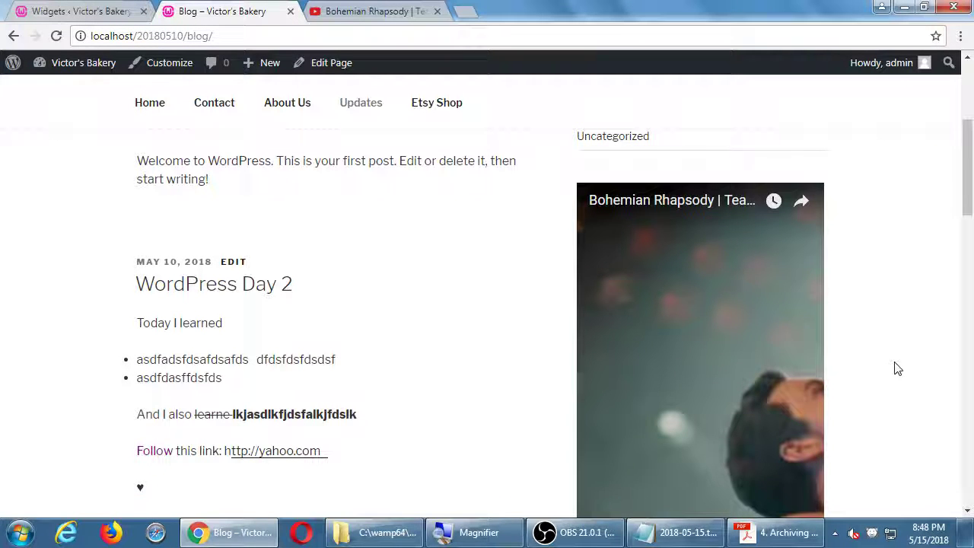
pyautogui.scroll(-2, 852, 461)
pyautogui.scroll(5, 851, 461)
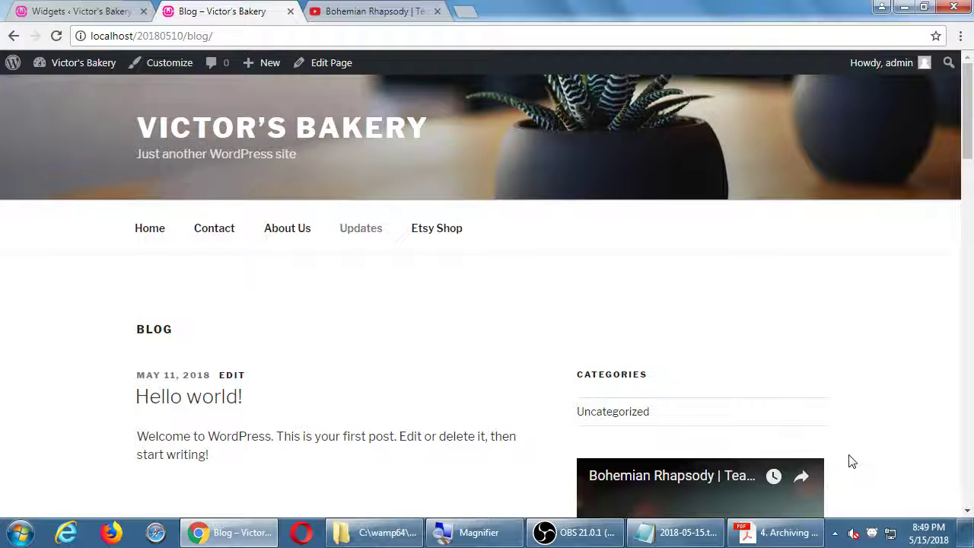
pyautogui.scroll(-1, 850, 461)
# Set the YouTube iframe's width to 560 and height to 315 in the first Custom HTML widget on the Widgets page.
pyautogui.click(67, 12)
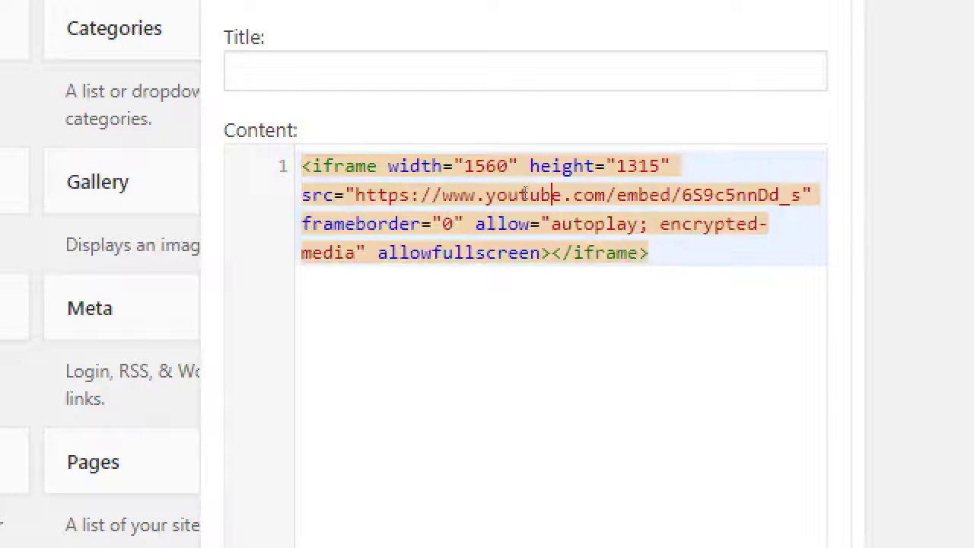
pyautogui.press('BackSpace')
pyautogui.press('Right')
pyautogui.press('Right')
pyautogui.press('Right')
pyautogui.press('Right')
pyautogui.press('Right')
pyautogui.press('Right')
pyautogui.press('Right')
pyautogui.press('Right')
pyautogui.press('Right')
pyautogui.press('Right')
pyautogui.press('Right')
pyautogui.press('Right')
pyautogui.press('Right')
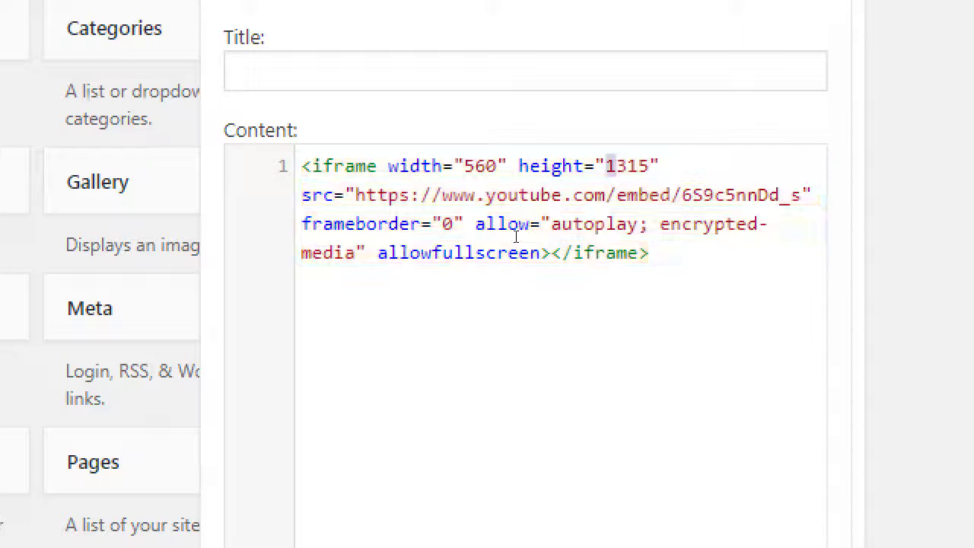
pyautogui.press('Delete')
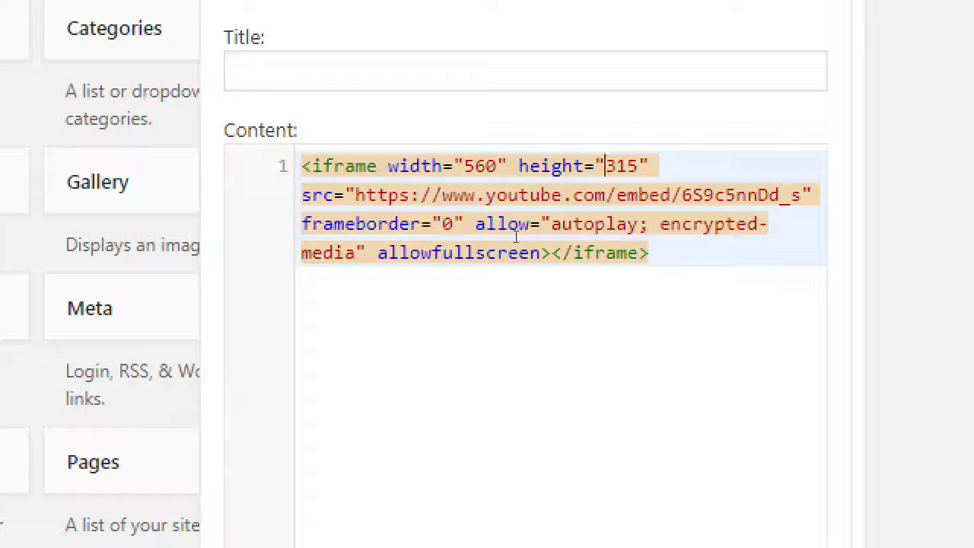
pyautogui.press('super+minus')
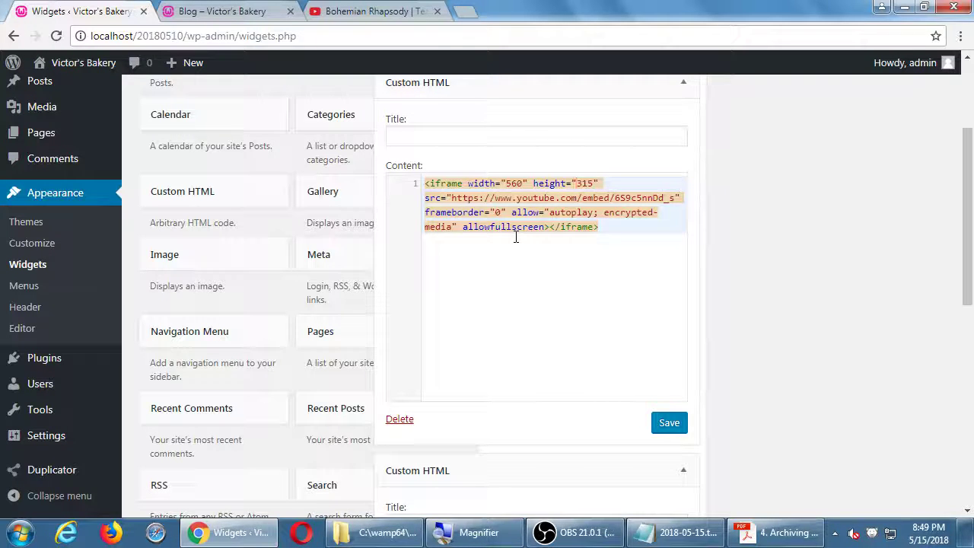
# Examine the YouTube iframe code in the first Custom HTML widget and the alert script in the second one.
pyautogui.doubleClick(528, 198)
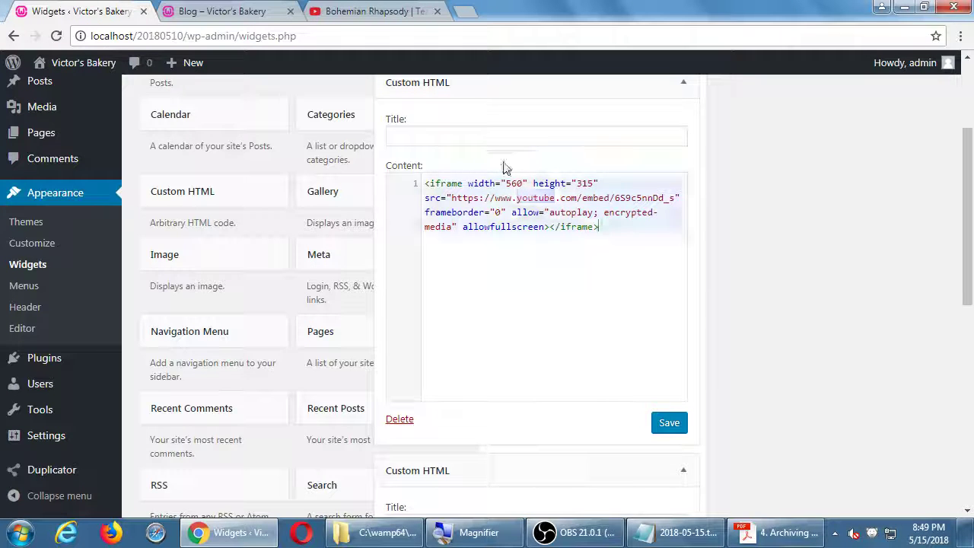
pyautogui.doubleClick(514, 183)
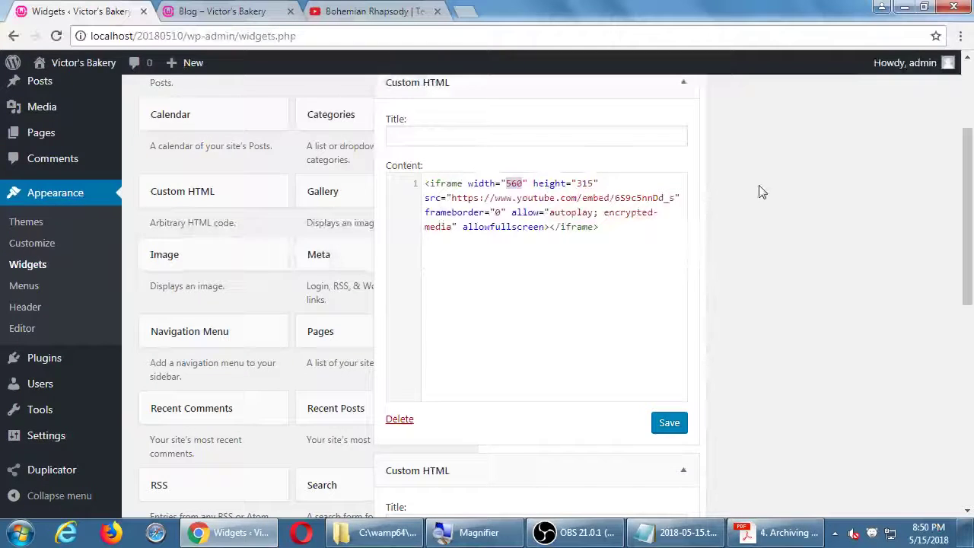
pyautogui.scroll(-3, 765, 186)
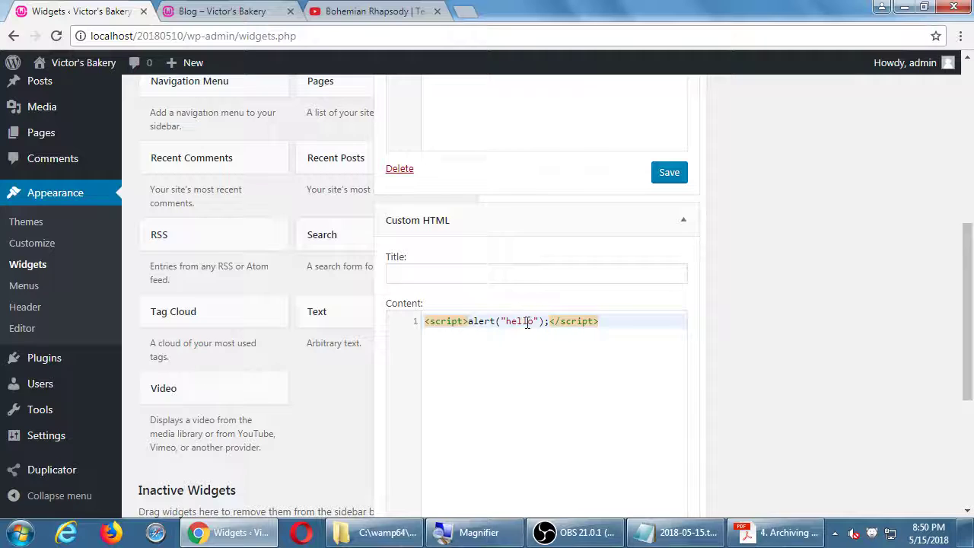
pyautogui.scroll(2, 524, 323)
pyautogui.scroll(2, 524, 323)
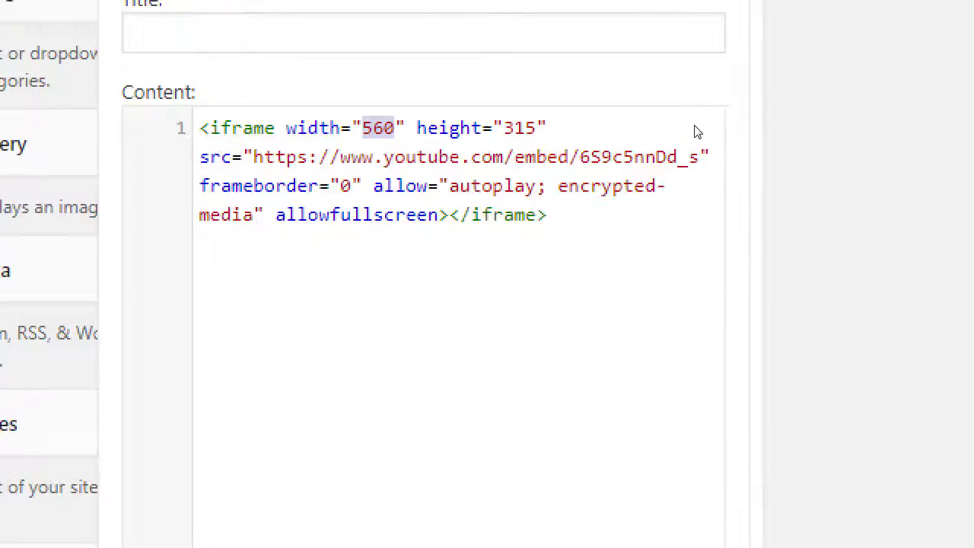
pyautogui.tripleClick(528, 202)
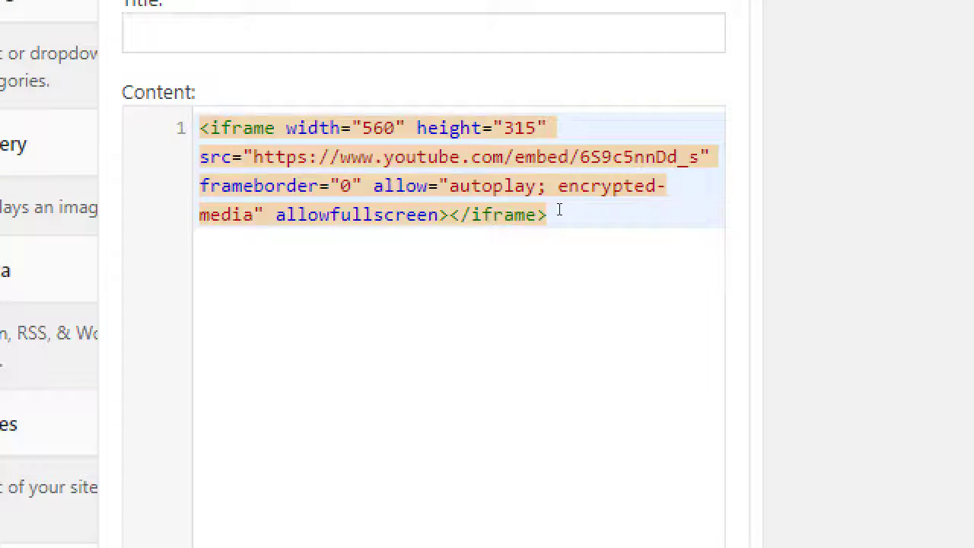
pyautogui.click(559, 211)
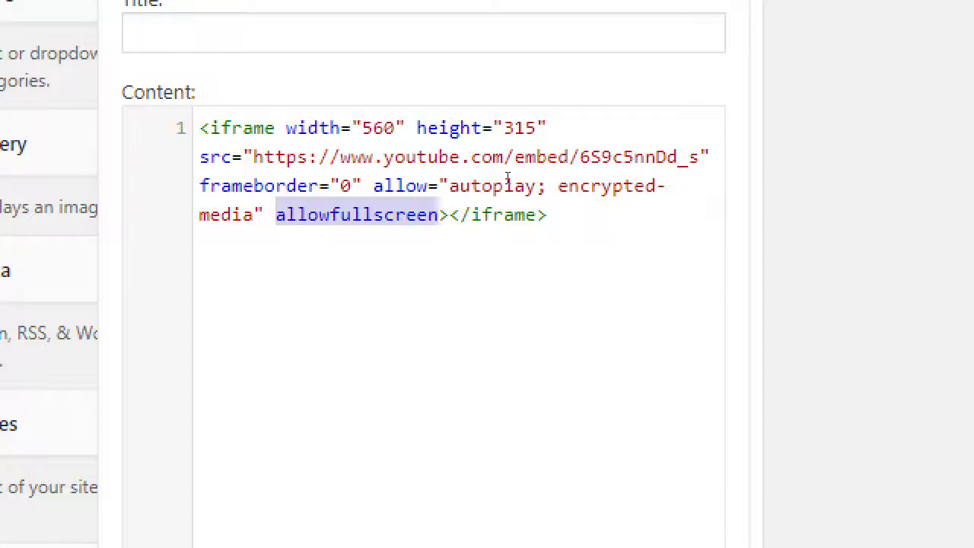
pyautogui.tripleClick(508, 179)
pyautogui.click(543, 270)
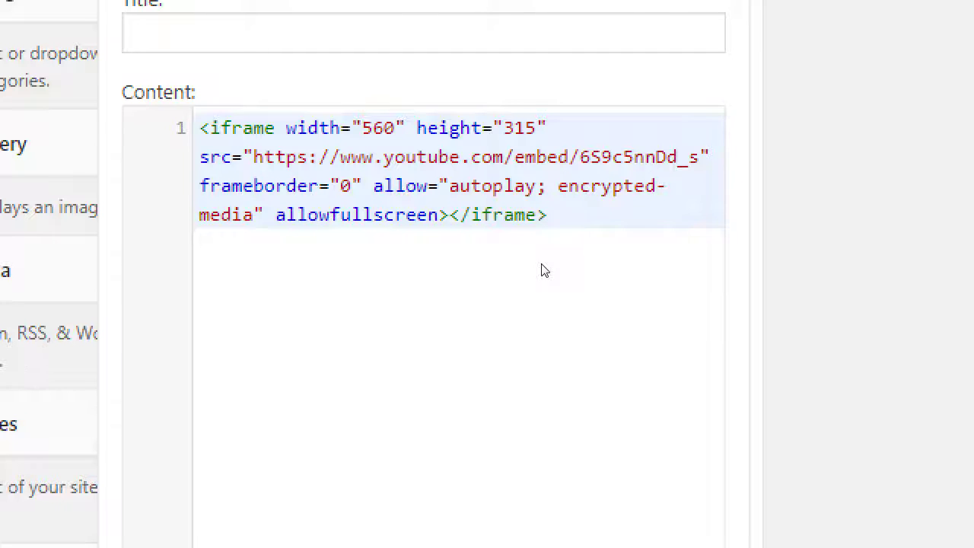
pyautogui.hotkey('ctrl', 'a')
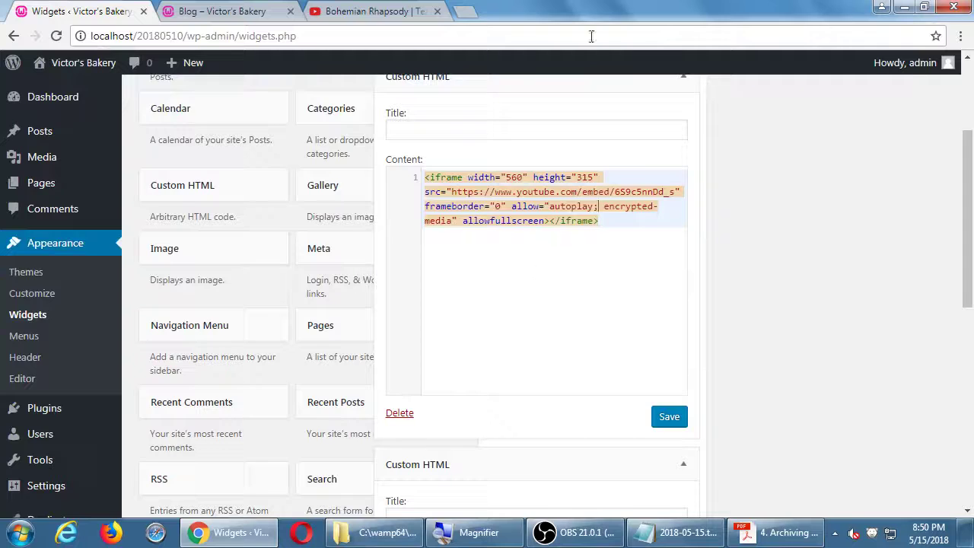
# Review the trailer's embed code and embed options on its YouTube page and return to the Widgets page.
pyautogui.click(365, 17)
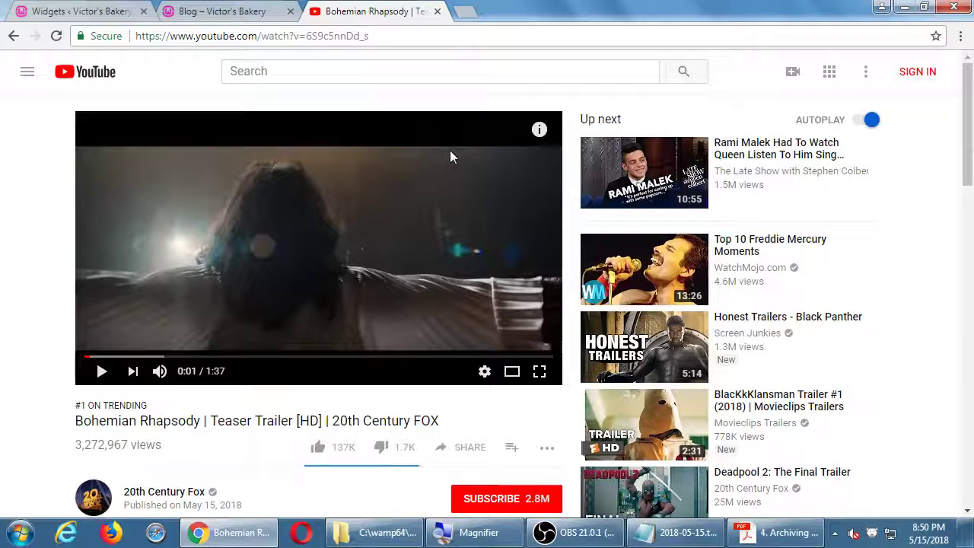
pyautogui.click(462, 450)
pyautogui.click(685, 411)
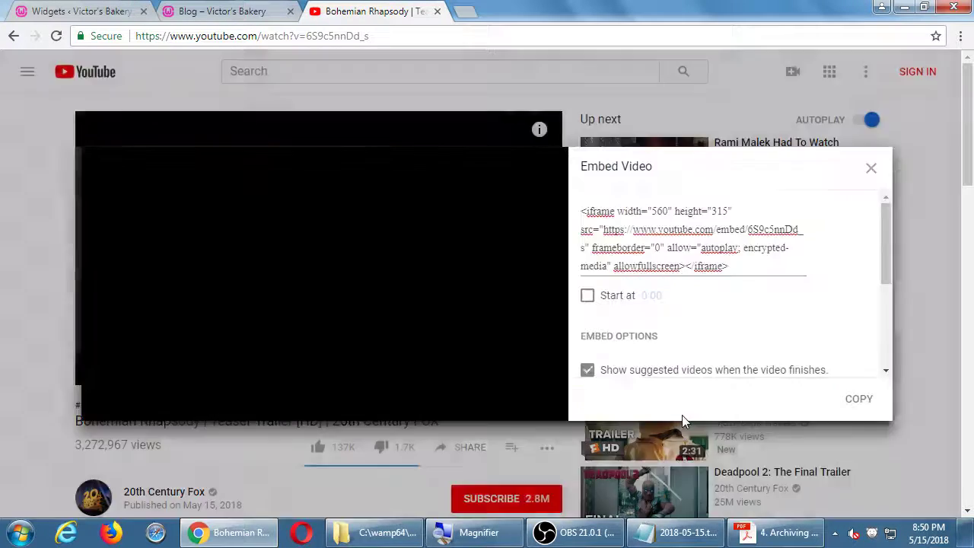
pyautogui.scroll(-1, 683, 363)
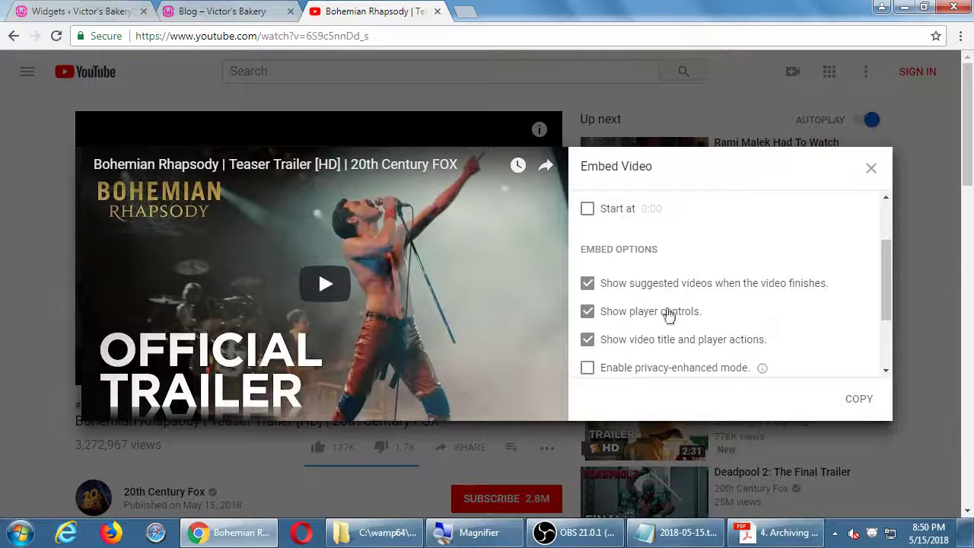
pyautogui.scroll(-1, 639, 348)
pyautogui.scroll(-1, 673, 352)
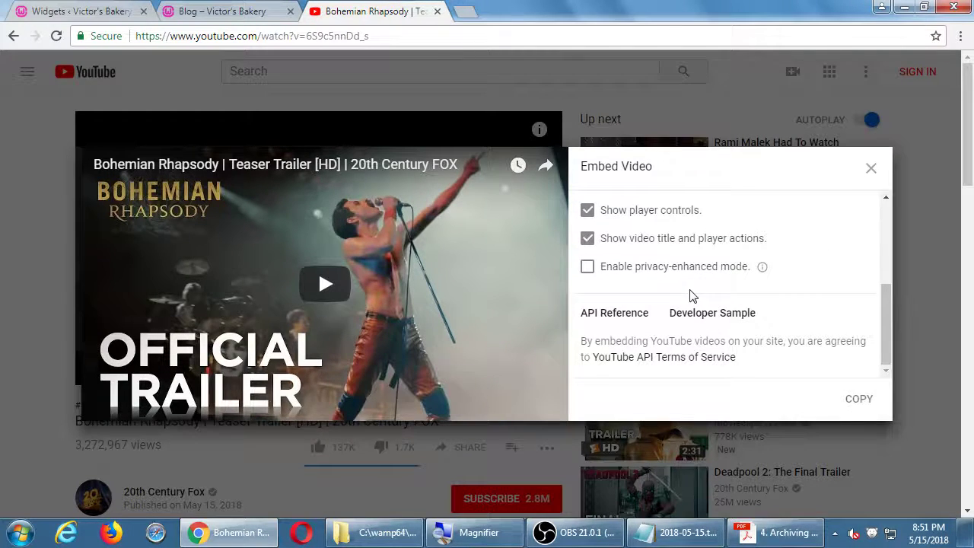
pyautogui.scroll(5, 694, 274)
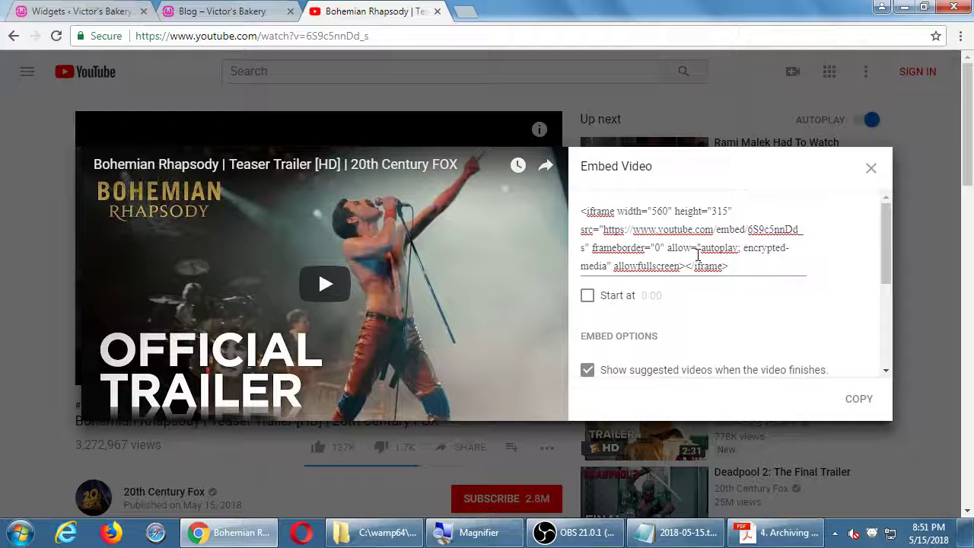
pyautogui.click(55, 13)
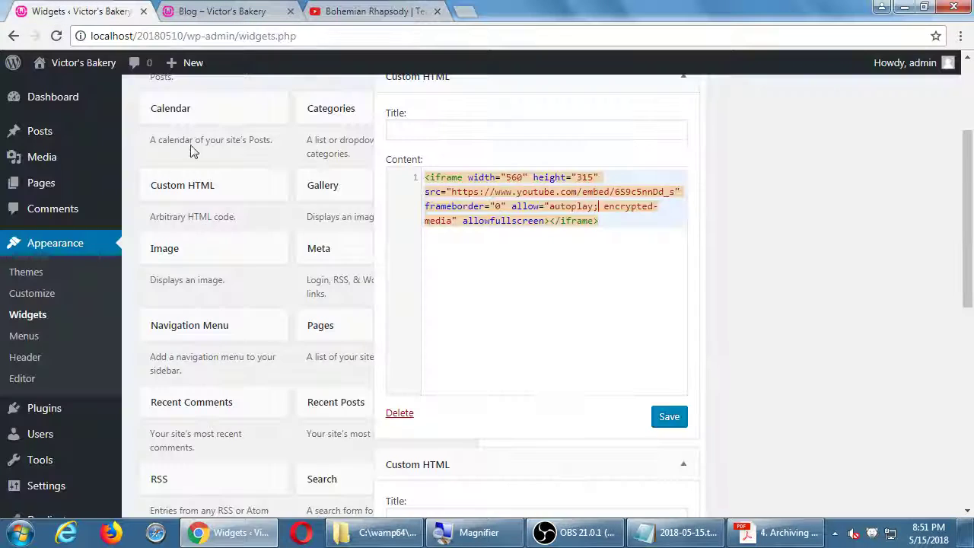
# Change the second Custom HTML widget's script from an alert to prompt("Enter your user name") and save it.
pyautogui.scroll(-4, 532, 322)
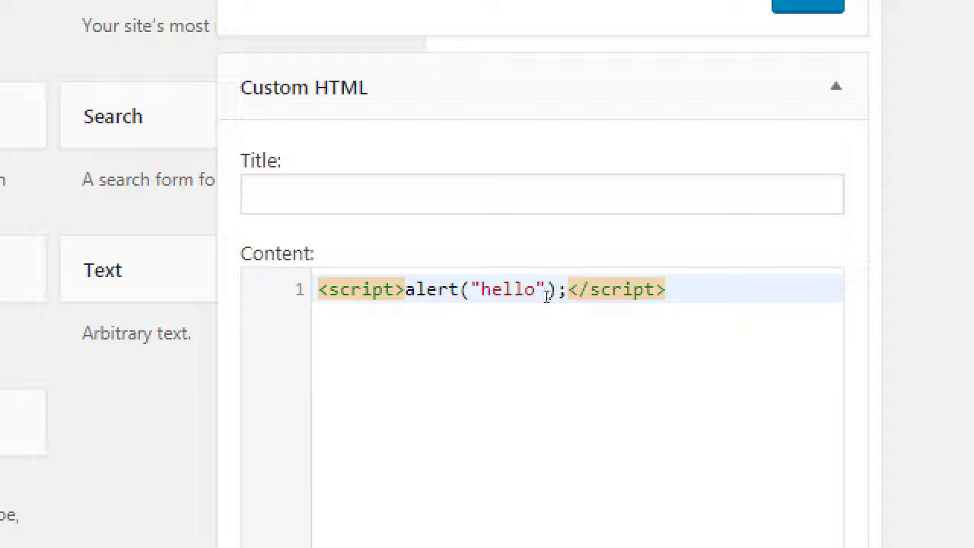
pyautogui.click(546, 296)
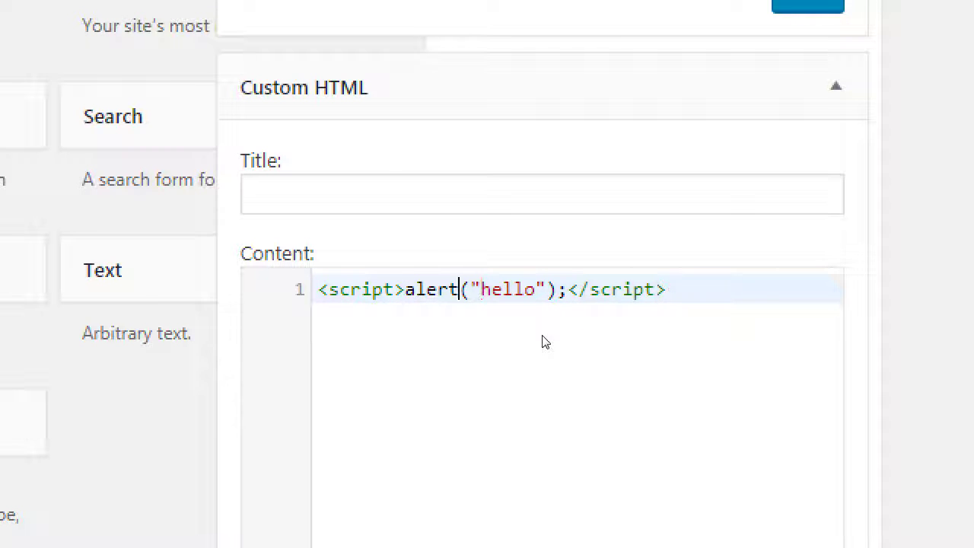
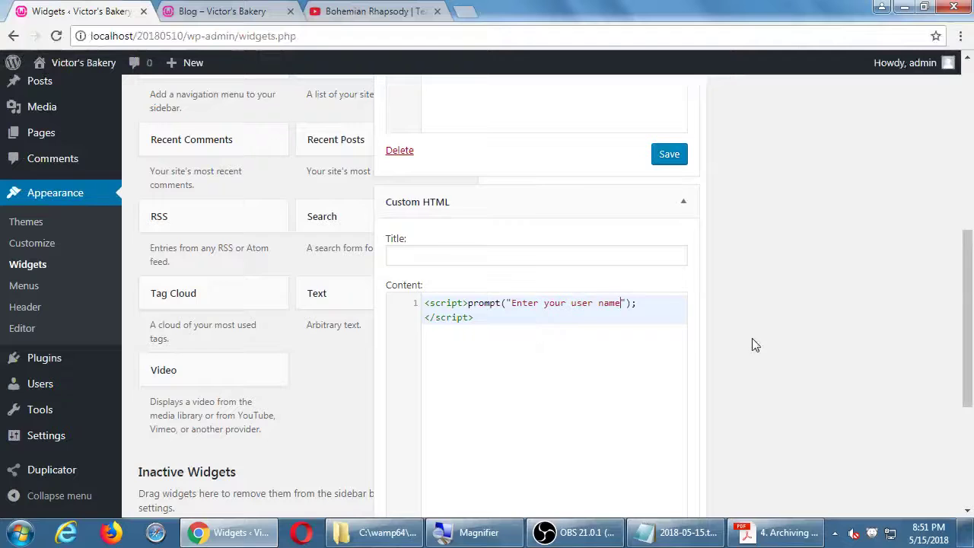
pyautogui.scroll(-3, 749, 345)
pyautogui.click(670, 330)
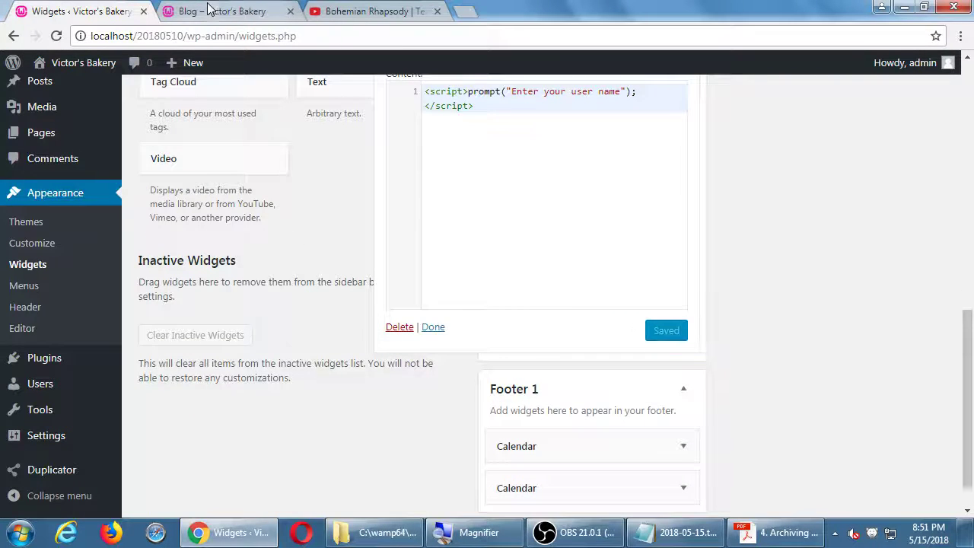
# Reload the blog page to test the prompt script and enter a user name in its dialog.
pyautogui.click(212, 10)
pyautogui.press('F5')
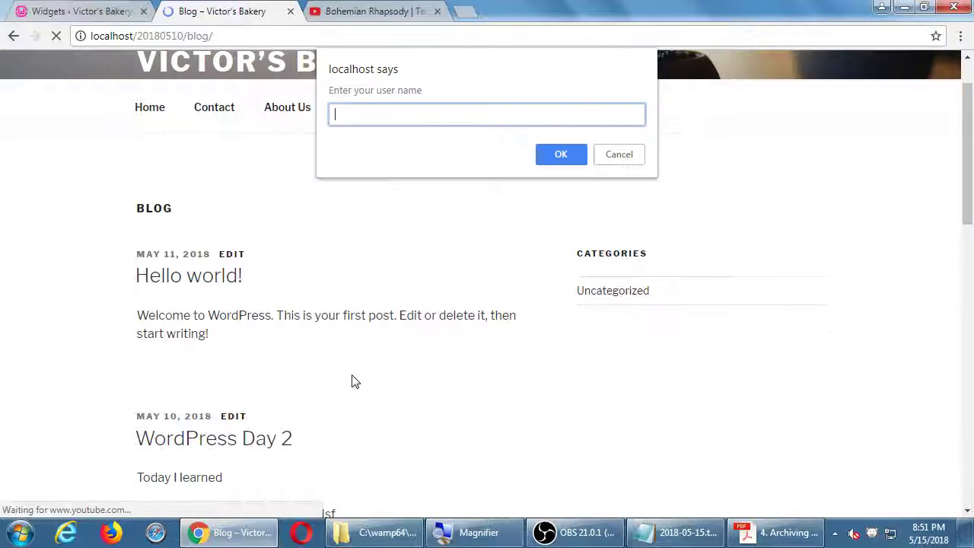
pyautogui.write('Victor')
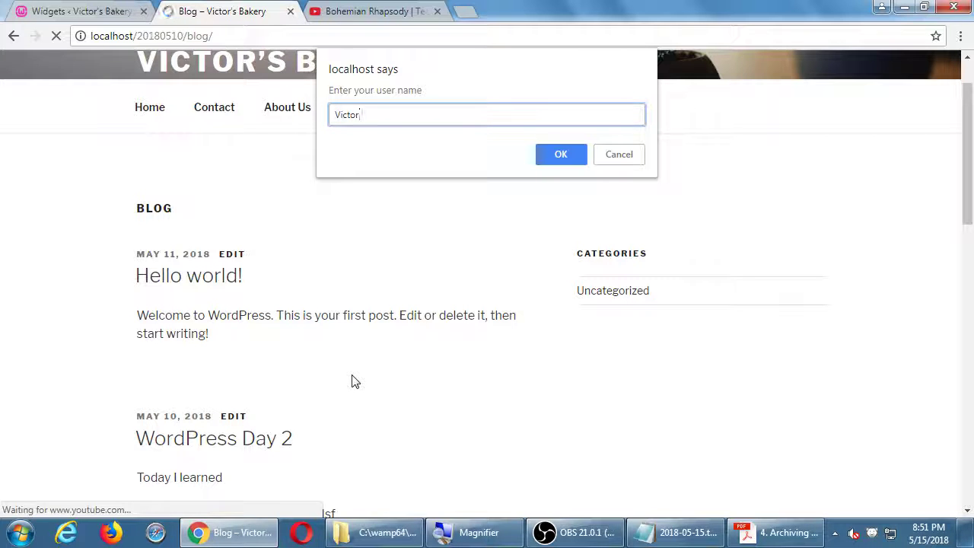
# Remove the opening and closing script tags around the prompt call in the second Custom HTML widget and save it.
pyautogui.click(119, 19)
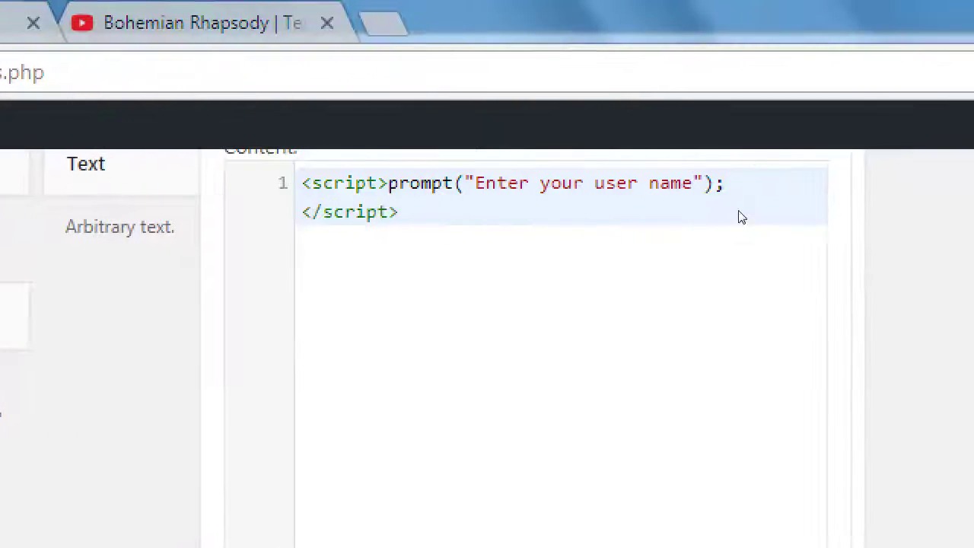
pyautogui.click(458, 91)
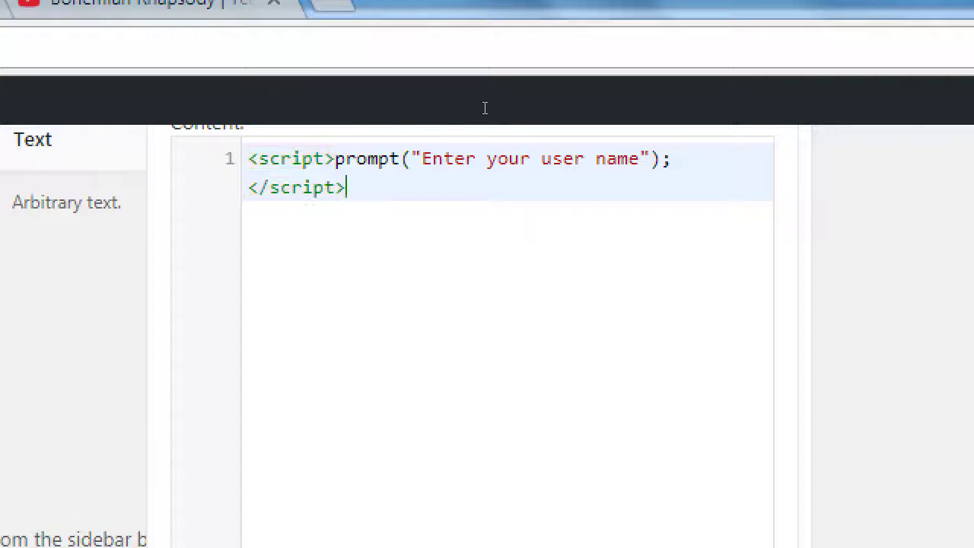
pyautogui.hotkey('ctrl', 'a')
pyautogui.hotkey('ctrl', 'x')
pyautogui.hotkey('ctrl', 'z')
pyautogui.press('Right')
pyautogui.press('BackSpace')
pyautogui.press('BackSpace')
pyautogui.press('BackSpace')
pyautogui.press('BackSpace')
pyautogui.press('BackSpace')
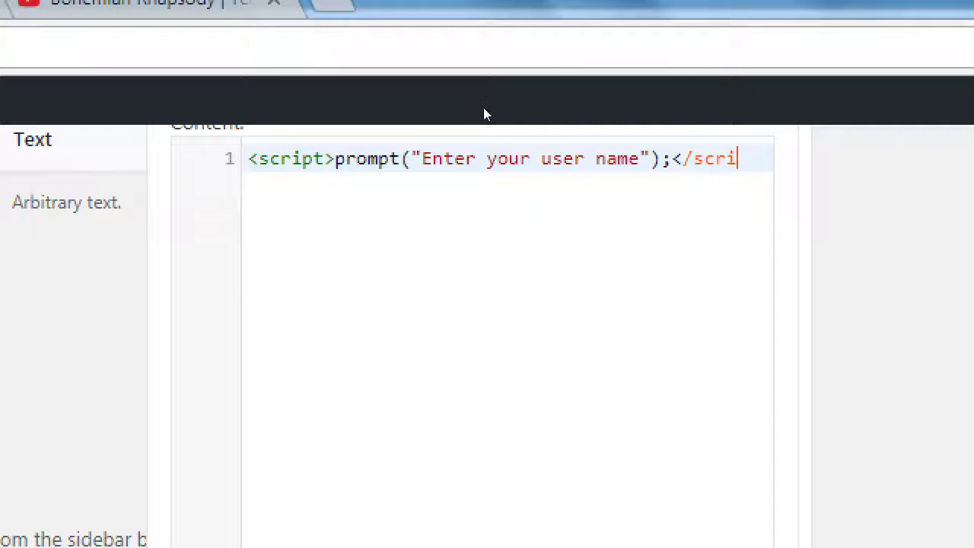
pyautogui.press('BackSpace')
pyautogui.press('BackSpace')
pyautogui.press('BackSpace')
pyautogui.press('BackSpace')
pyautogui.press('Home')
pyautogui.press('Delete')
pyautogui.press('Delete')
pyautogui.press('Delete')
pyautogui.press('Delete')
pyautogui.press('Delete')
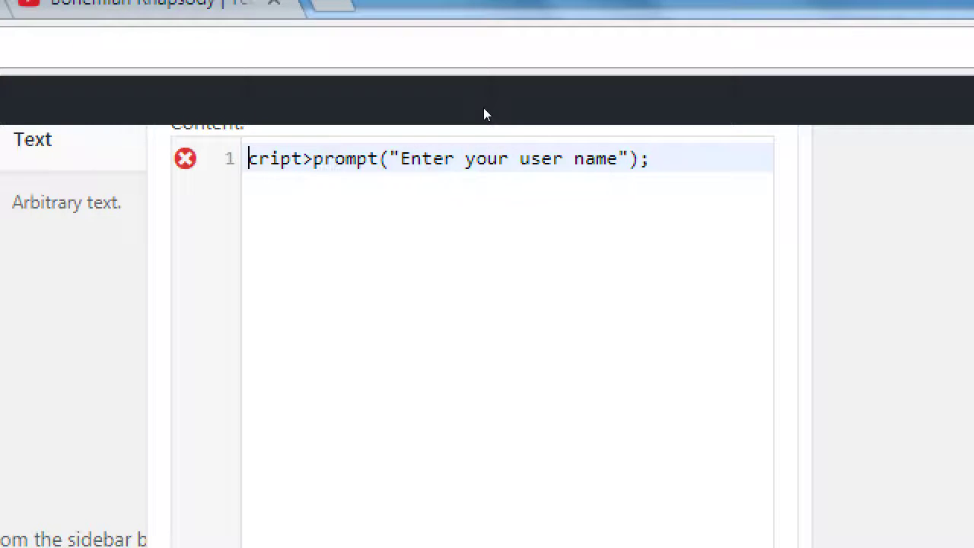
pyautogui.press('Delete')
pyautogui.press('Delete')
pyautogui.press('Delete')
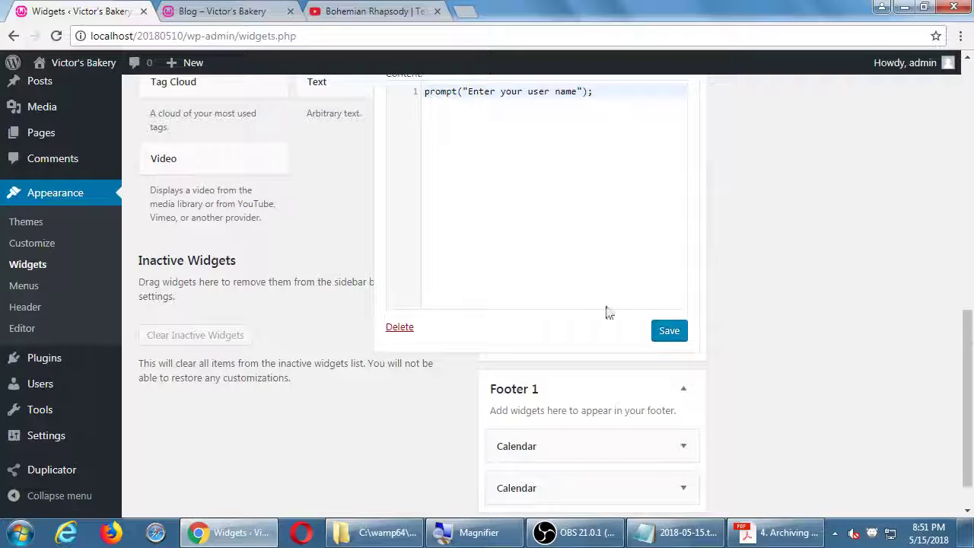
pyautogui.click(639, 485)
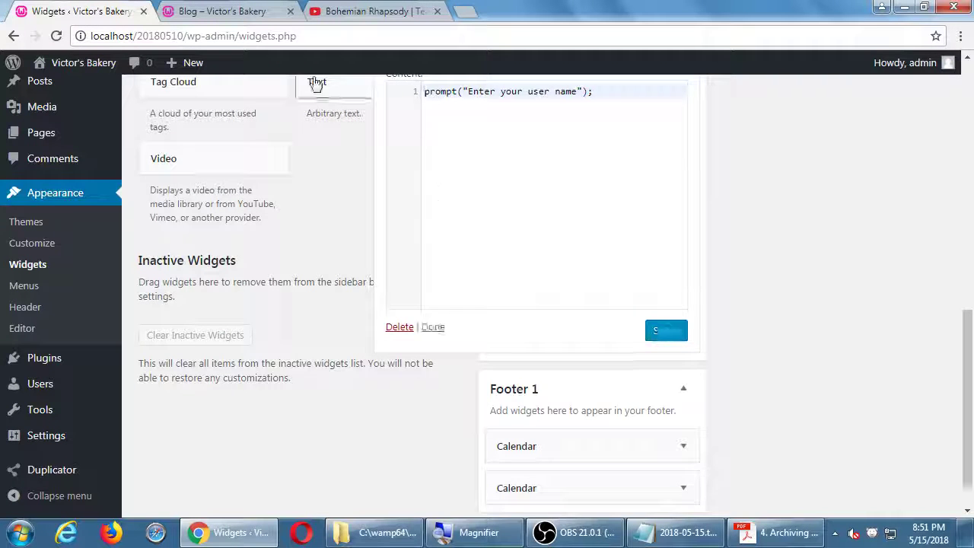
# Reload the blog page and examine how the untagged prompt code appears in the sidebar below the video.
pyautogui.click(242, 12)
pyautogui.press('F5')
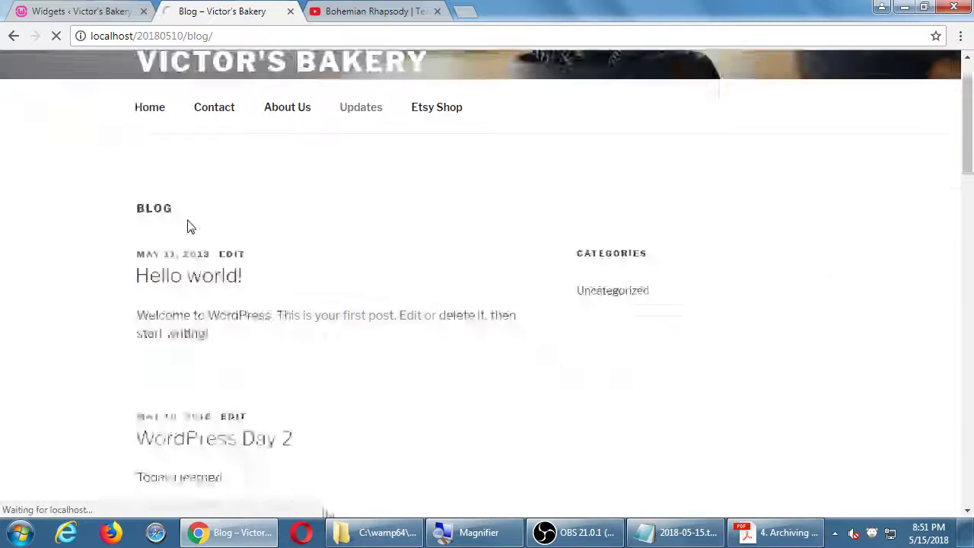
pyautogui.scroll(-5, 515, 308)
pyautogui.scroll(-6, 515, 308)
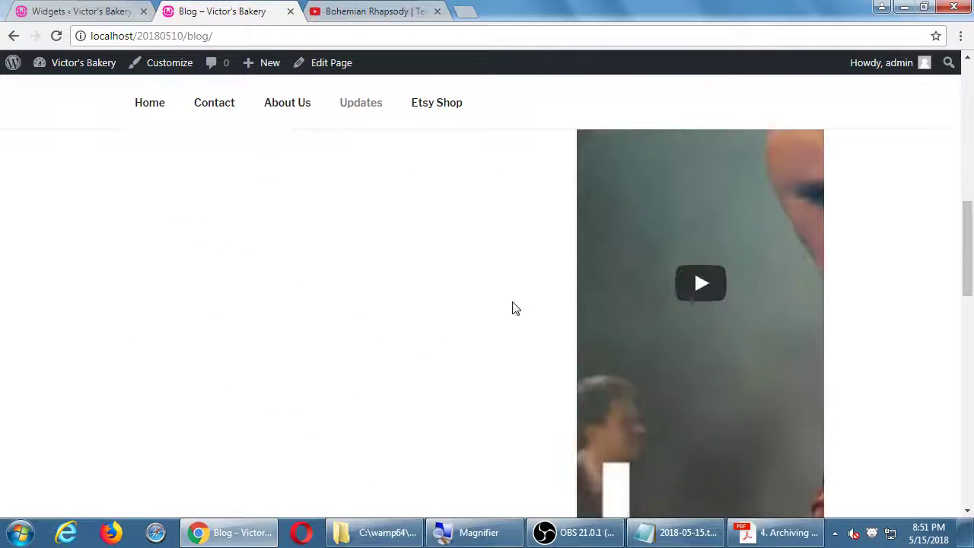
pyautogui.scroll(3, 611, 288)
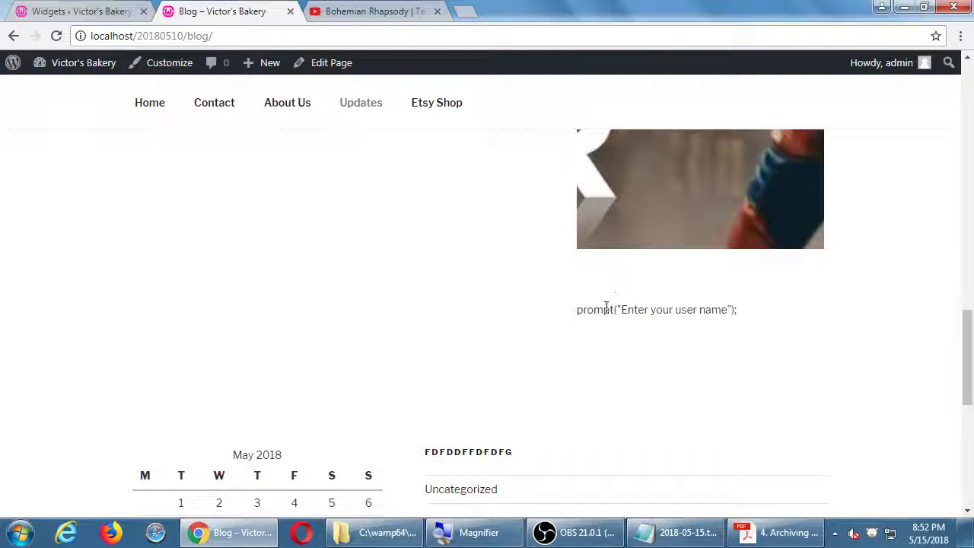
pyautogui.moveTo(593, 309); pyautogui.dragTo(697, 310)
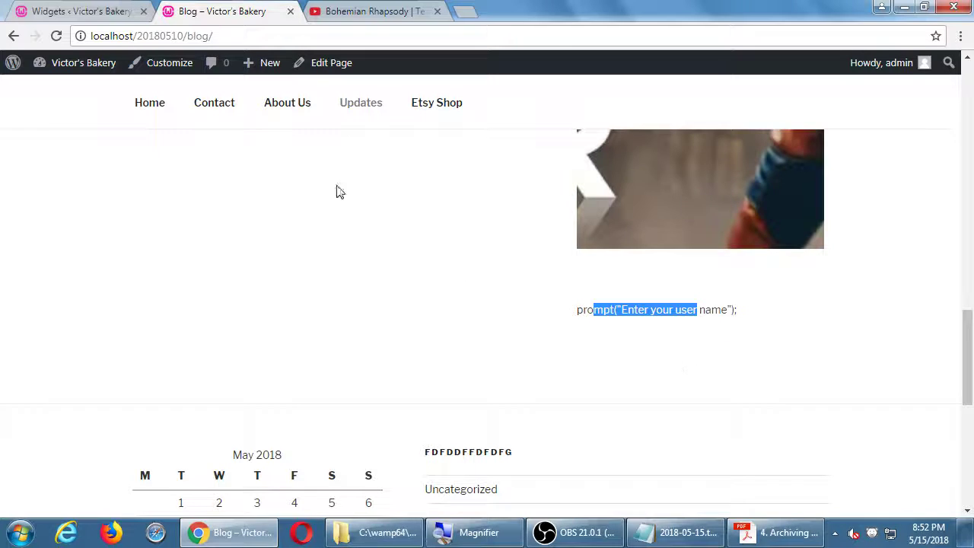
# Put opening and closing script tags back around the prompt call in the second Custom HTML widget and save it.
pyautogui.click(109, 11)
pyautogui.press('Home')
pyautogui.write('<script>')
pyautogui.press('End')
pyautogui.press('Return')
pyautogui.write('</script>')
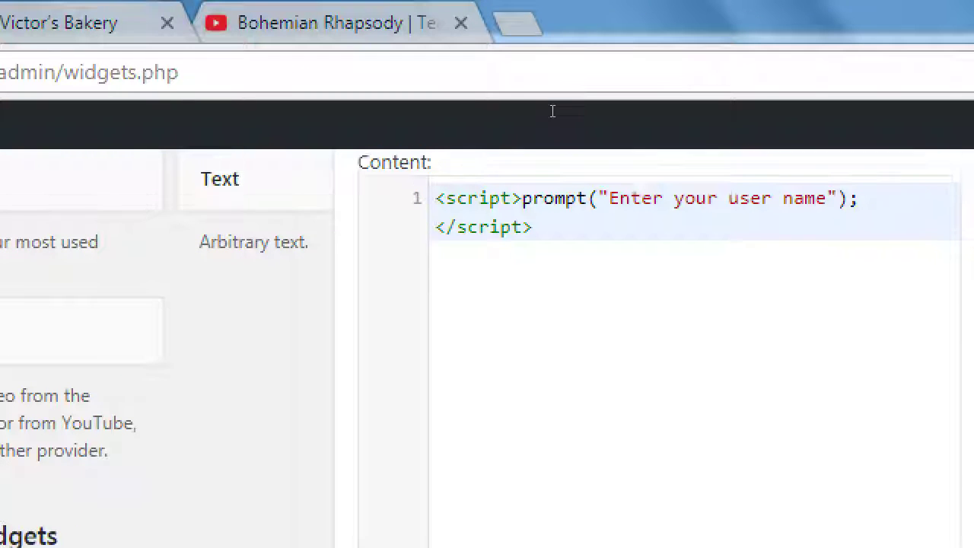
# Move the second Custom HTML widget from the Blog Sidebar to Inactive Widgets and collapse the remaining video widget.
pyautogui.scroll(1, 553, 150)
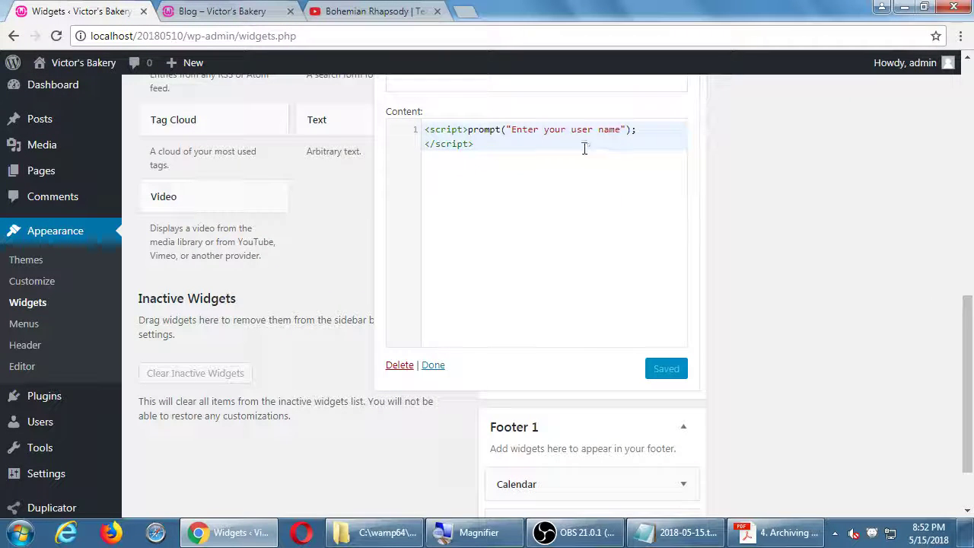
pyautogui.scroll(2, 533, 233)
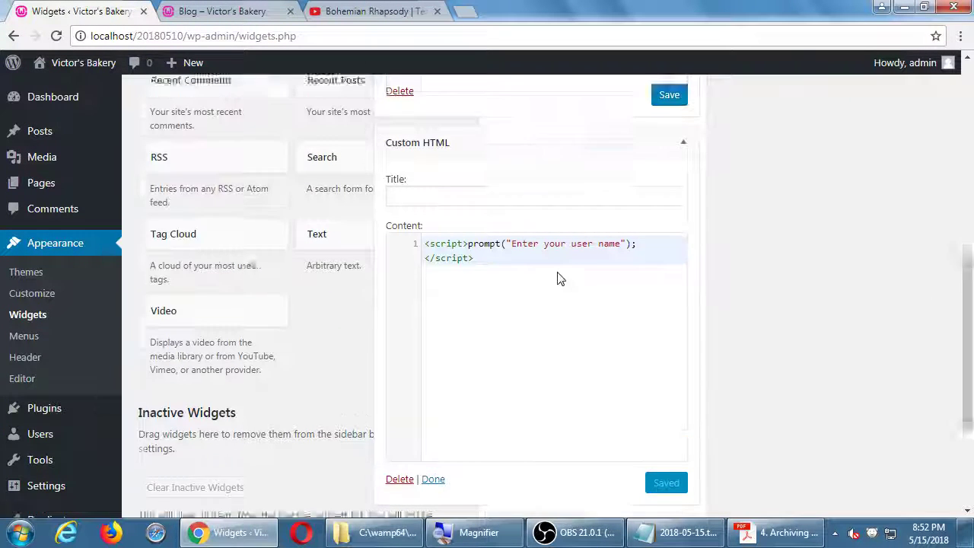
pyautogui.click(478, 166)
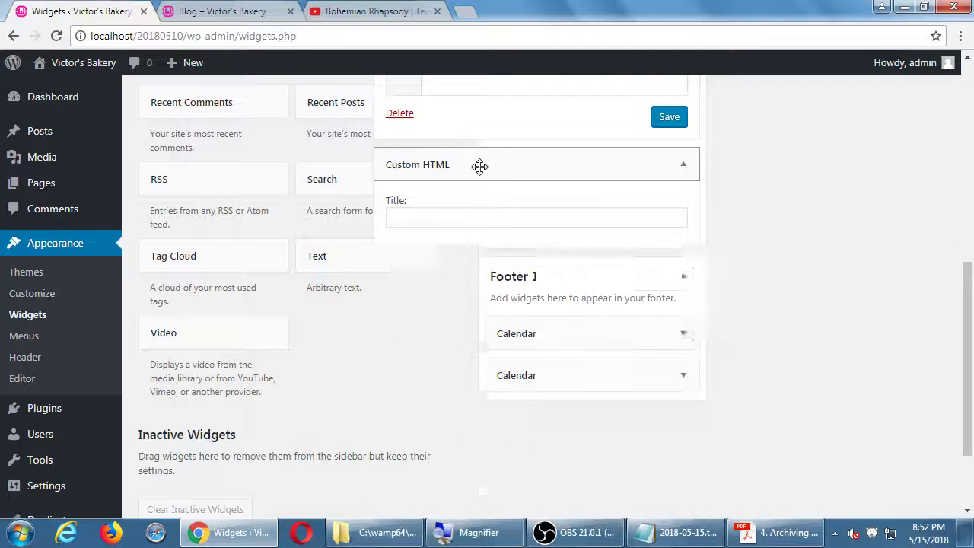
pyautogui.moveTo(537, 163); pyautogui.dragTo(220, 483)
pyautogui.scroll(5, 363, 363)
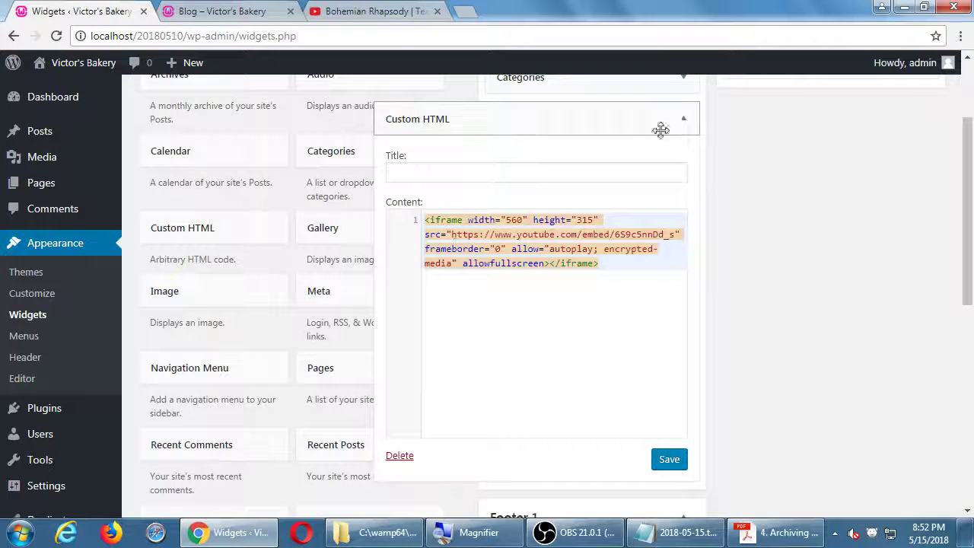
pyautogui.click(682, 119)
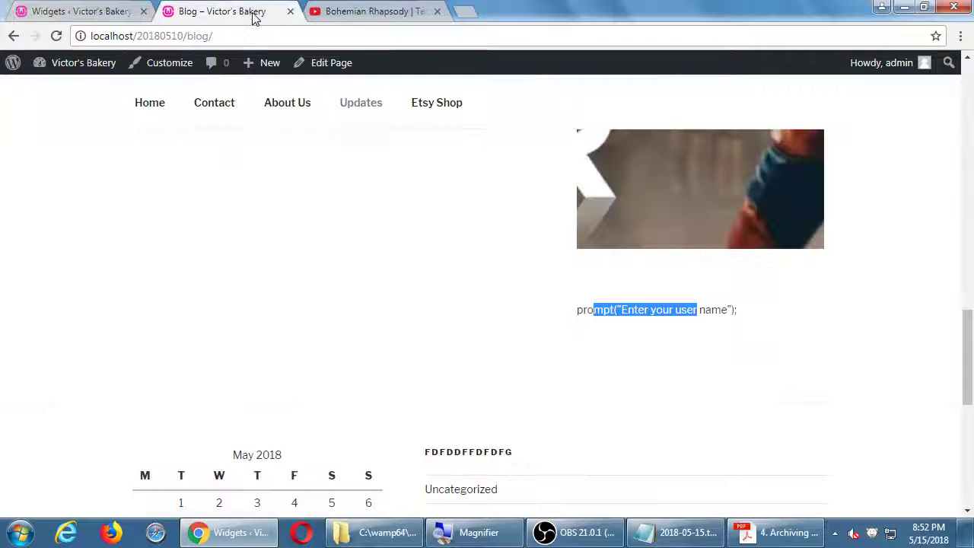
# Reload the blog page to check the sidebar without the deactivated prompt widget.
pyautogui.click(252, 12)
pyautogui.press('F5')
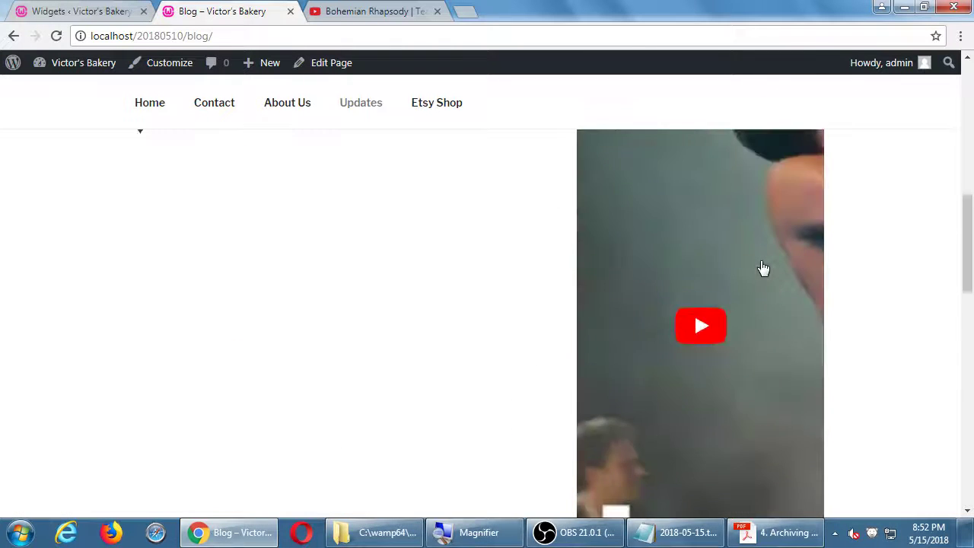
pyautogui.scroll(7, 730, 262)
# Return to the Widgets page, save the Custom HTML widget holding the YouTube iframe again, and collapse it.
pyautogui.click(129, 12)
pyautogui.click(583, 223)
pyautogui.click(583, 223)
pyautogui.click(578, 119)
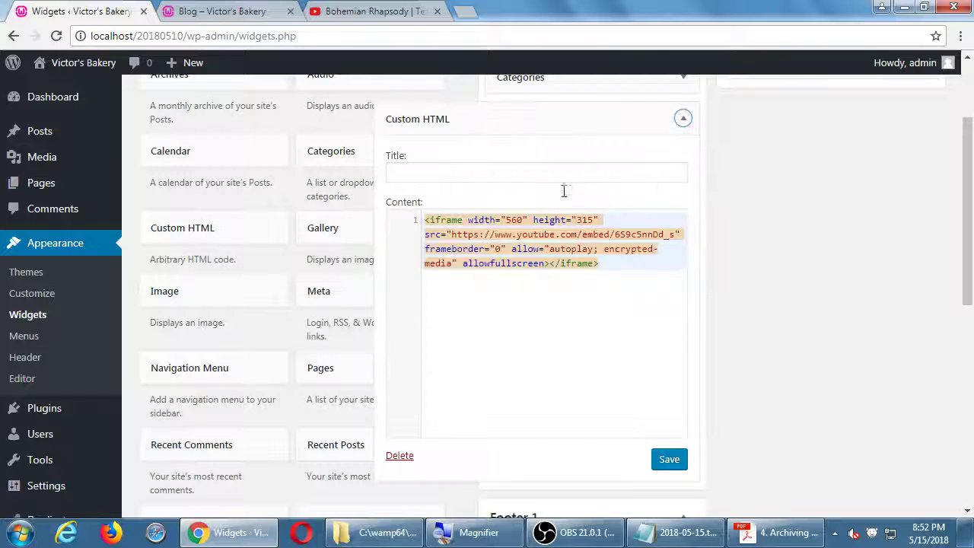
pyautogui.click(670, 460)
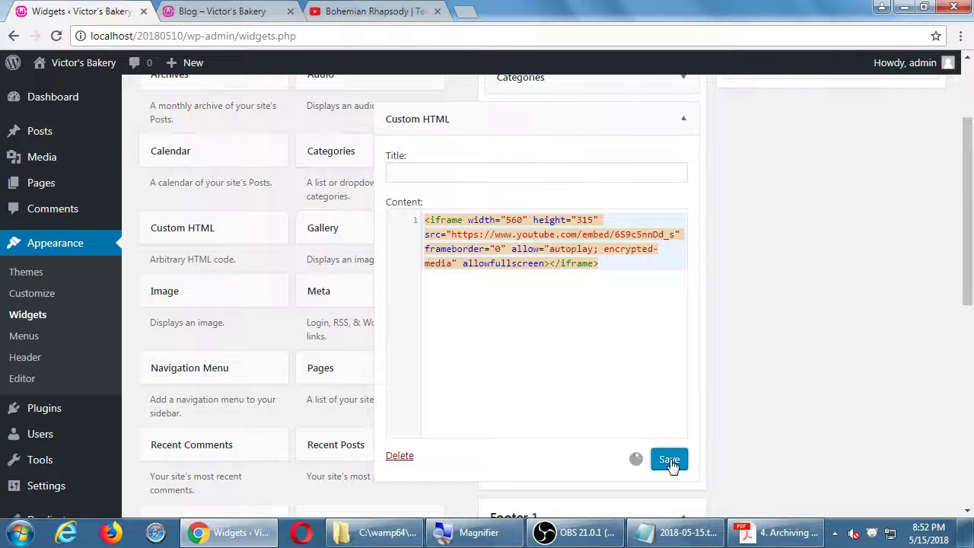
pyautogui.click(571, 122)
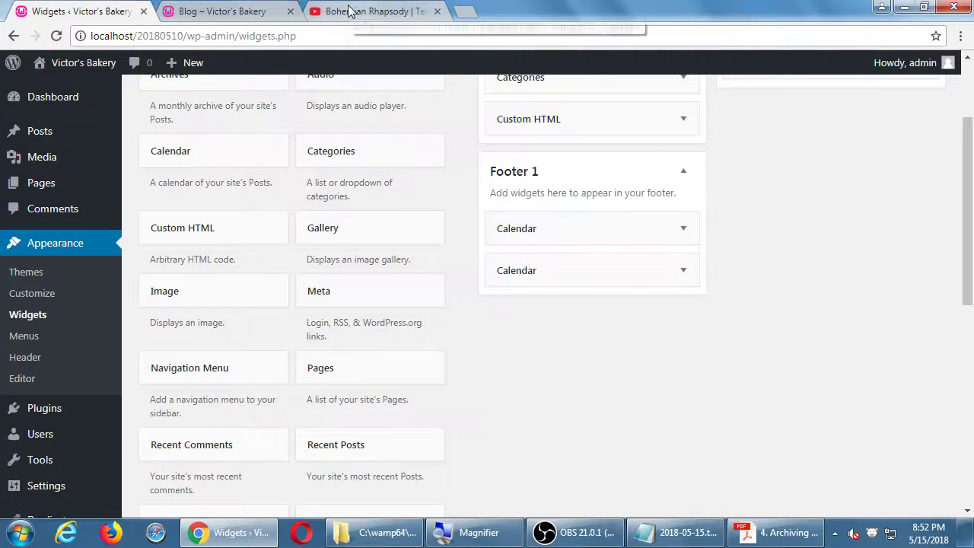
# Close the YouTube trailer page and open soundcloud.com in a new browser tab.
pyautogui.click(358, 11)
pyautogui.click(778, 99)
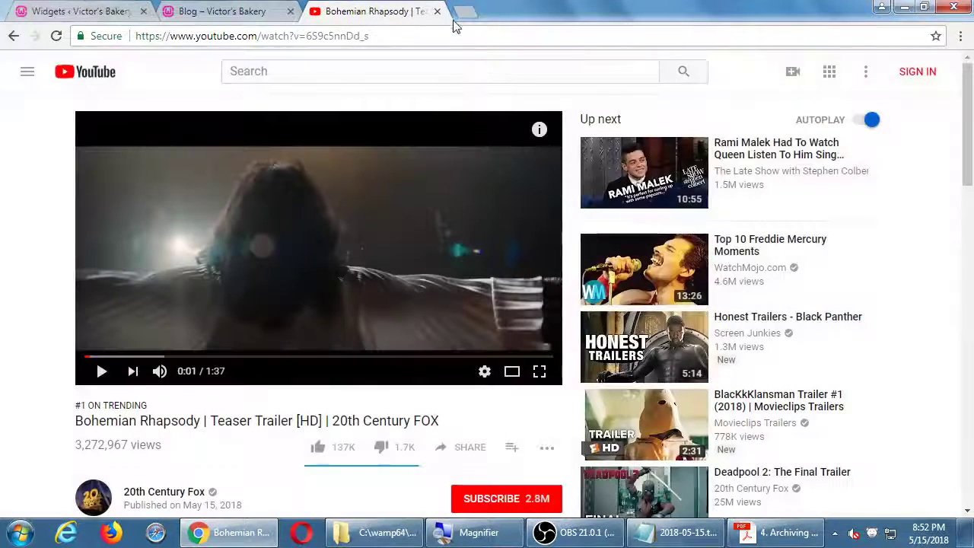
pyautogui.click(472, 13)
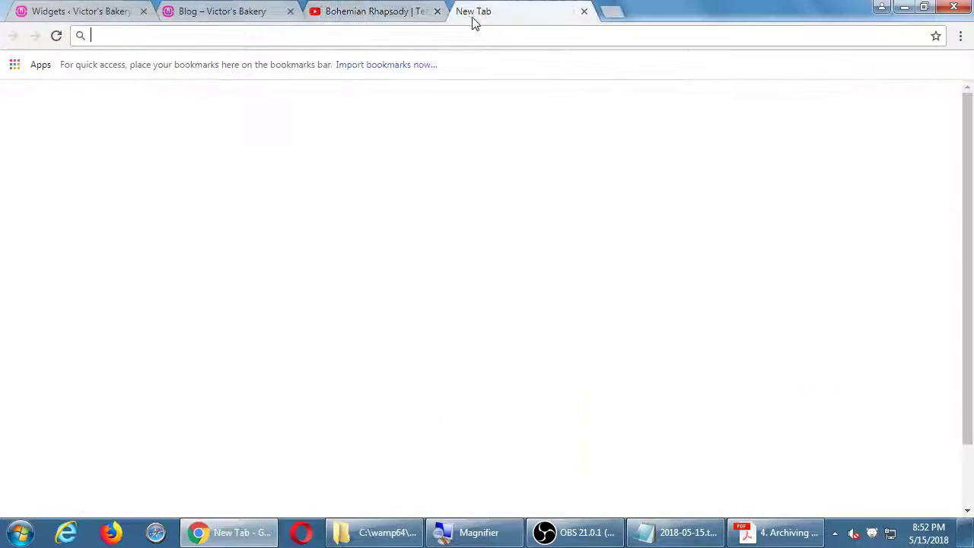
pyautogui.click(436, 11)
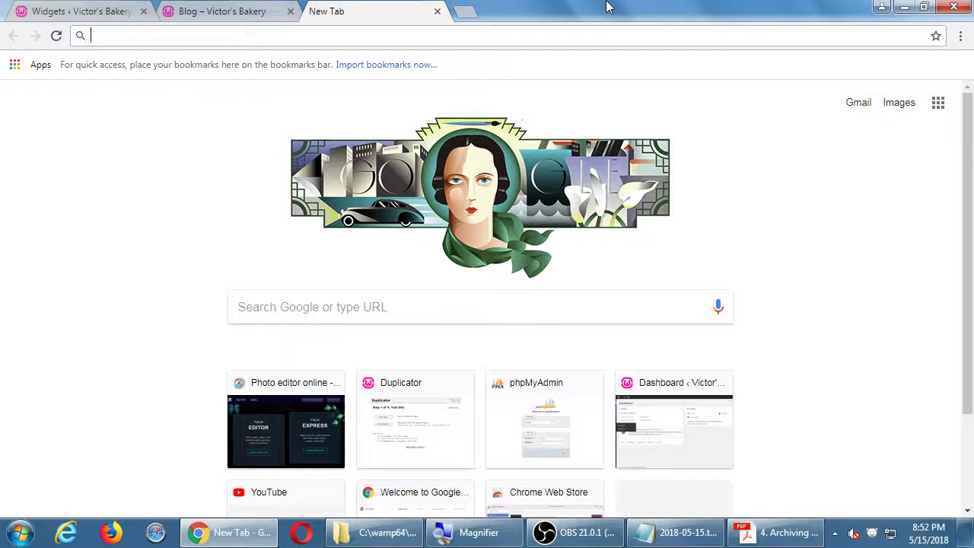
pyautogui.write('soundcloud.com')
pyautogui.press('Return')
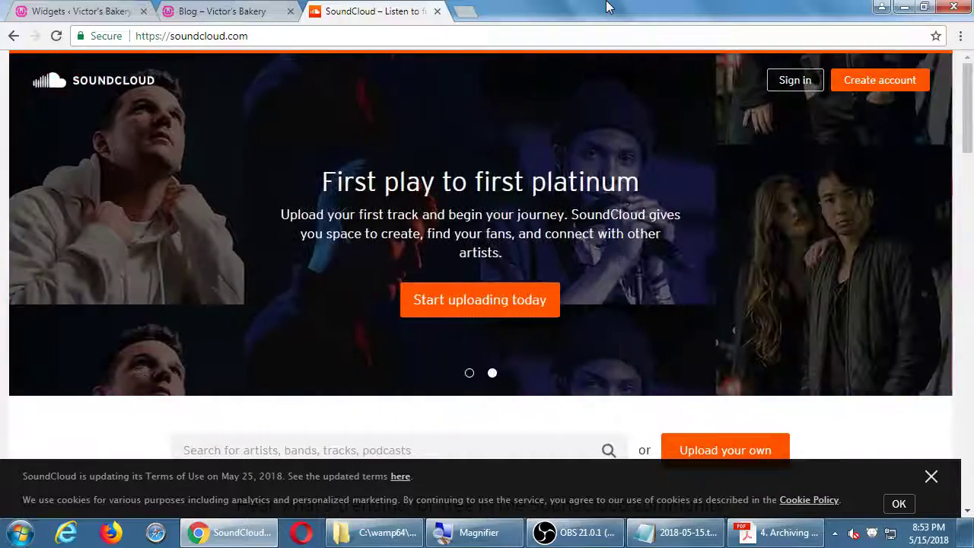
# Look over the SoundCloud home page and return to the list of sidebars on the Widgets page.
pyautogui.scroll(-2, 590, 159)
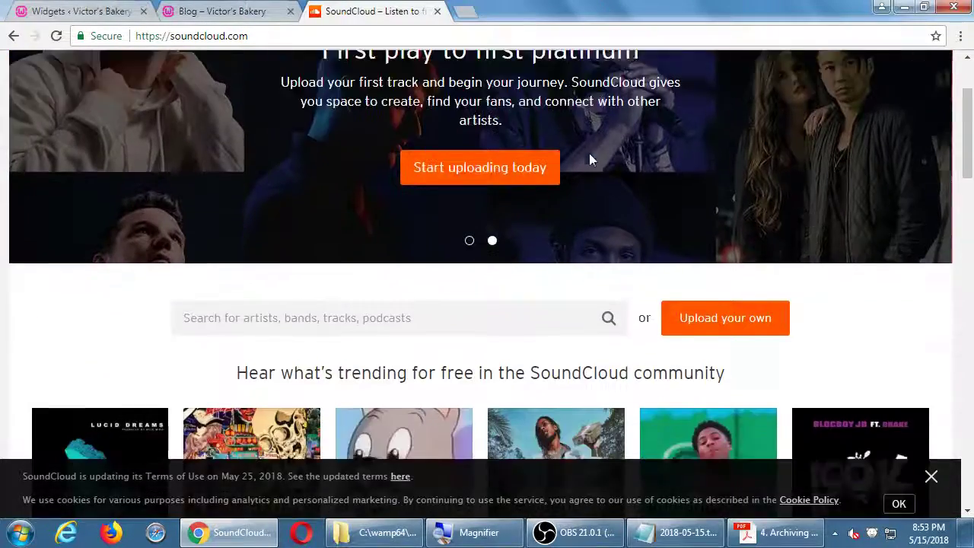
pyautogui.scroll(-3, 590, 159)
pyautogui.scroll(1, 592, 160)
pyautogui.scroll(4, 590, 159)
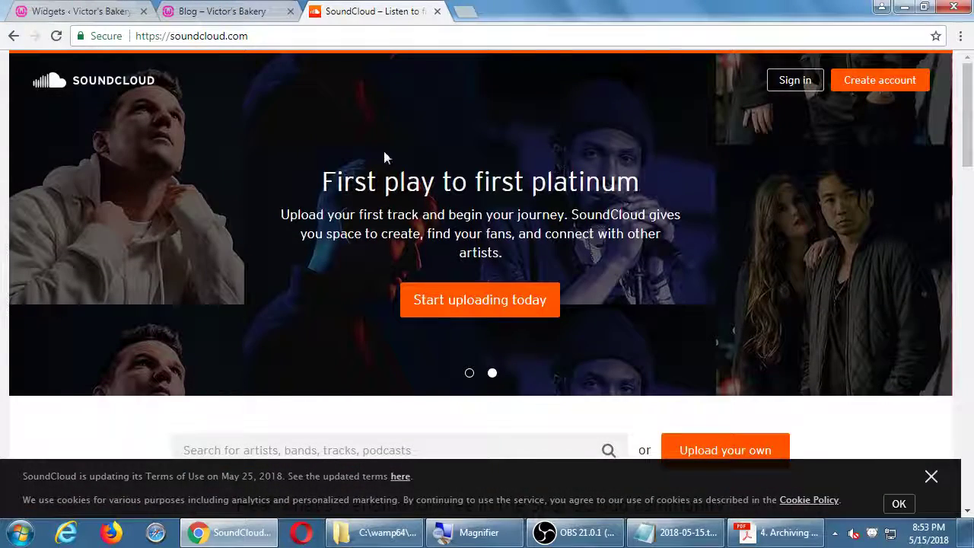
pyautogui.click(59, 10)
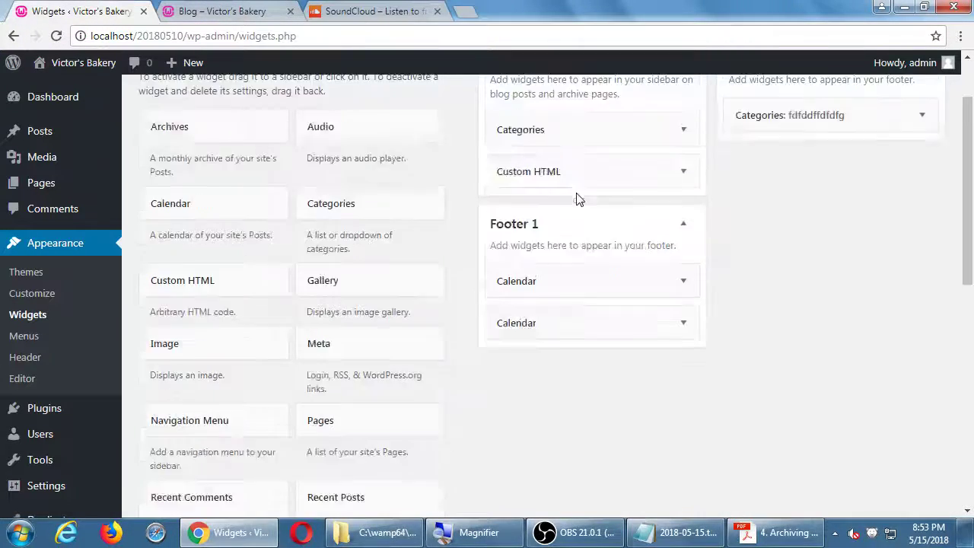
pyautogui.scroll(2, 576, 198)
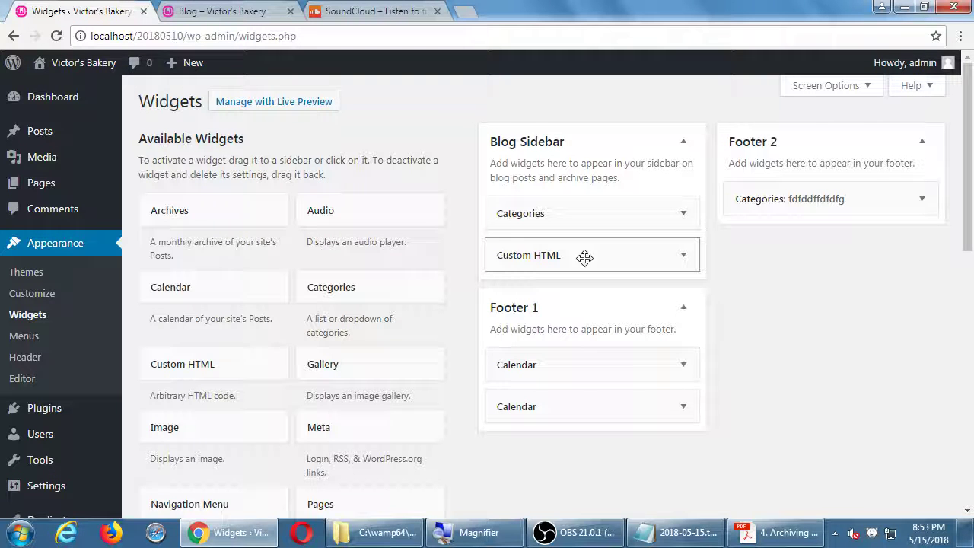
# Switch to the 2018-05-15 notes text file and go to the blank lines below the Widgets notes.
pyautogui.click(646, 533)
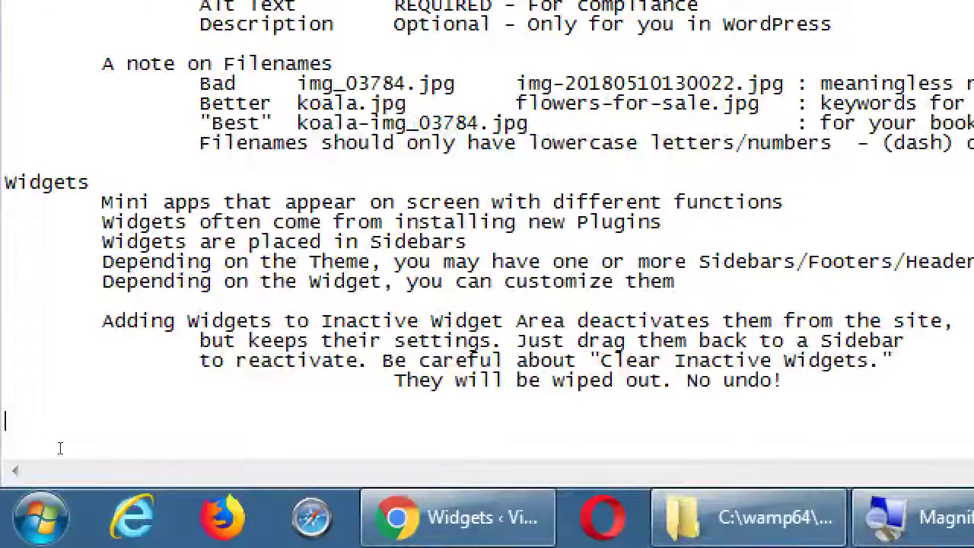
pyautogui.press('Down')
pyautogui.press('Down')
pyautogui.press('Down')
pyautogui.press('Down')
pyautogui.press('Down')
pyautogui.press('Down')
pyautogui.press('Down')
pyautogui.press('Down')
pyautogui.press('Down')
pyautogui.press('Down')
pyautogui.press('Down')
pyautogui.press('Up')
pyautogui.press('Up')
pyautogui.press('Up')
pyautogui.press('Up')
pyautogui.press('Up')
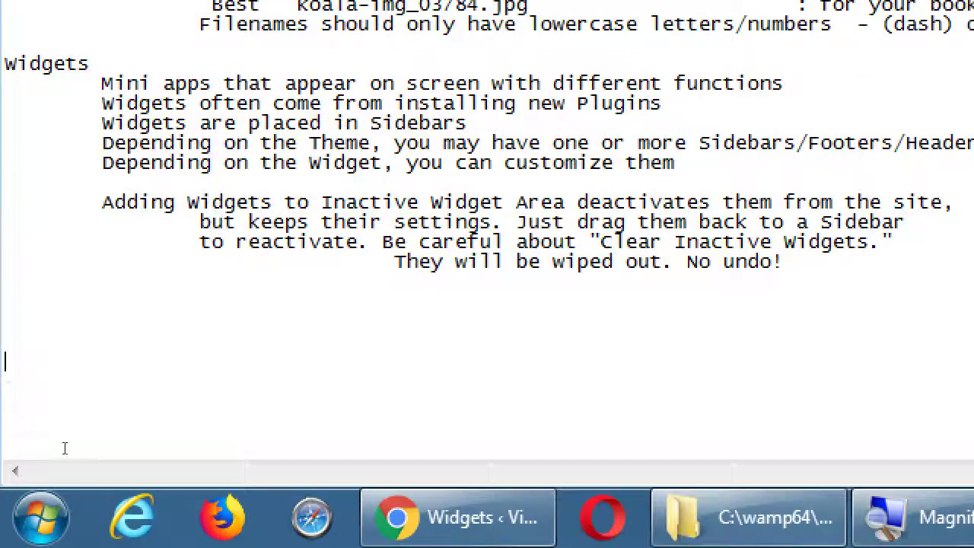
pyautogui.scroll(4, 64, 448)
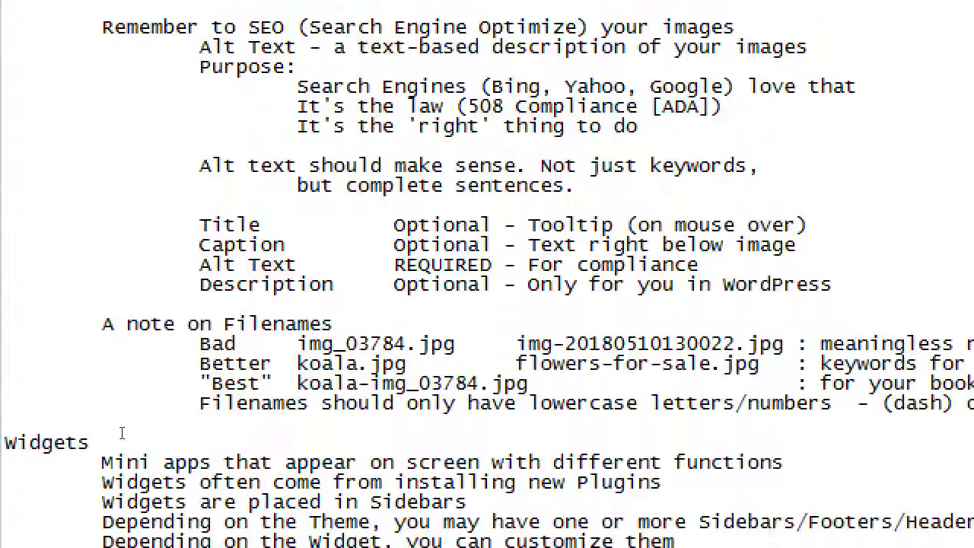
pyautogui.scroll(-5, 133, 418)
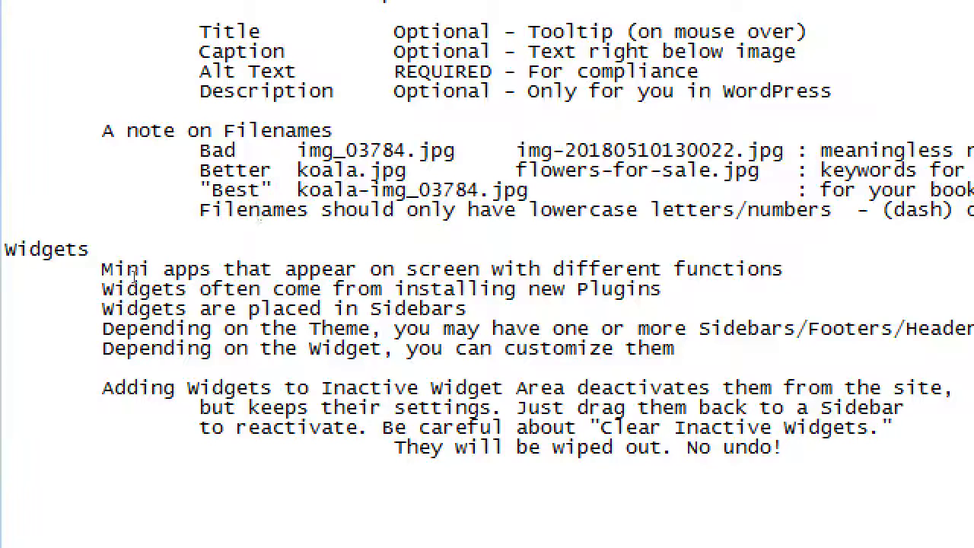
pyautogui.press('Return')
pyautogui.press('Return')
pyautogui.write('Great free ')
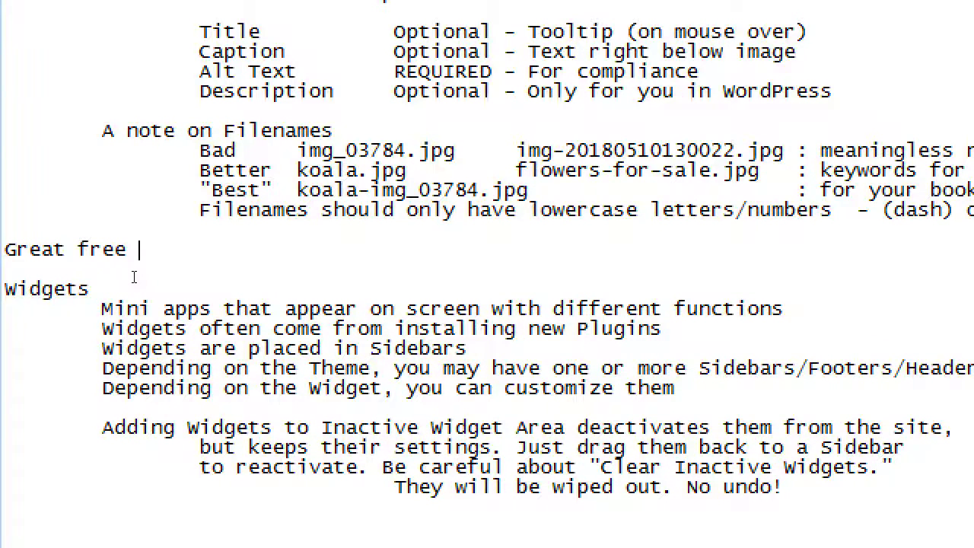
pyautogui.write('graphics e')
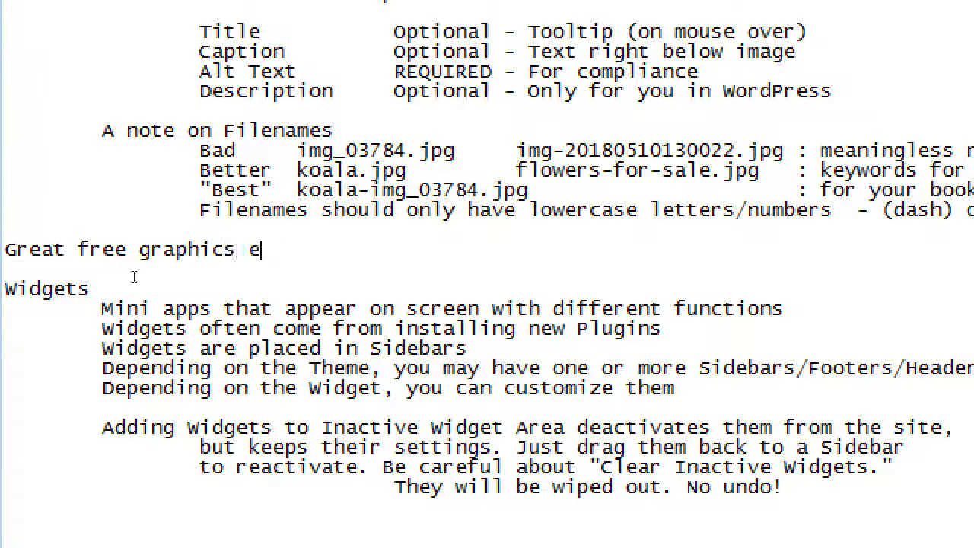
pyautogui.write('ditor: http://op')
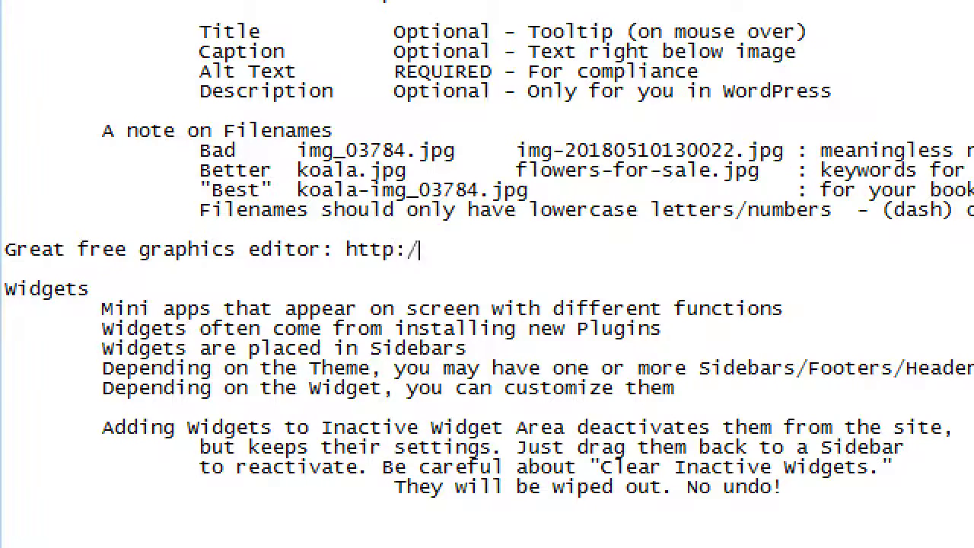
pyautogui.press('BackSpace')
pyautogui.press('BackSpace')
pyautogui.write('po')
pyautogui.press('BackSpace')
pyautogui.write('ixlr.com')
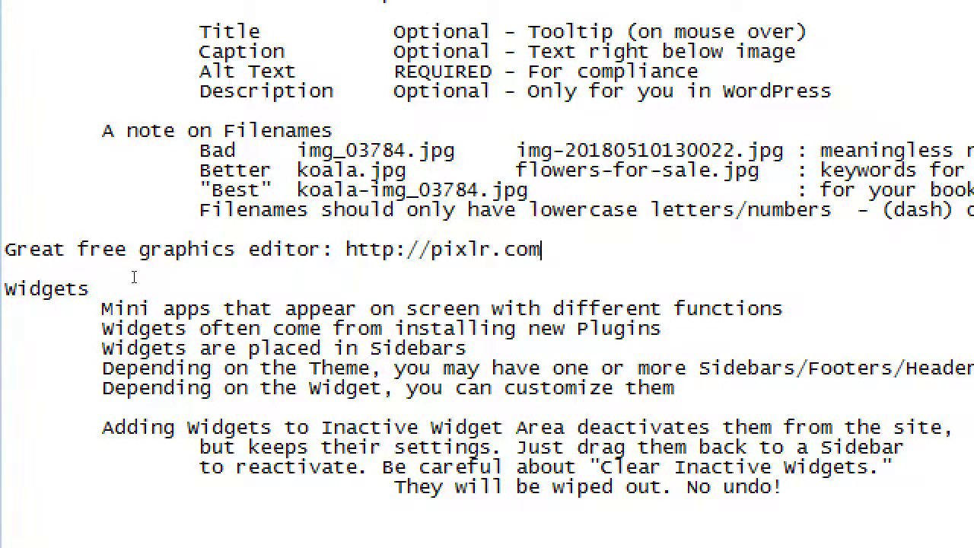
# Add the heading "Sides to upload or get multimedia from" below the Widgets notes, with the indented entry "youtube.com - Video".
pyautogui.scroll(-2, 4, 456)
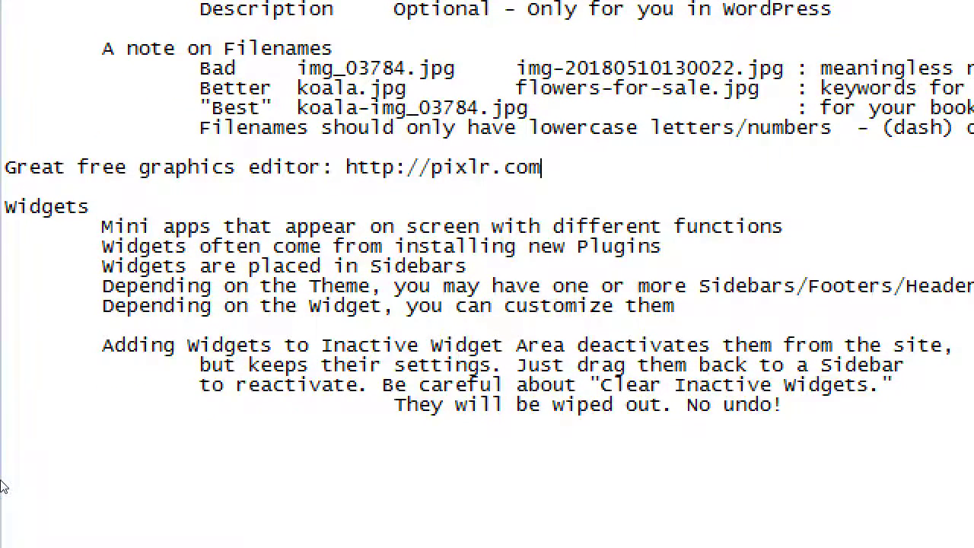
pyautogui.hotkey('ctrl', 'End')
pyautogui.press('Up')
pyautogui.press('Up')
pyautogui.press('Up')
pyautogui.press('Up')
pyautogui.press('Up')
pyautogui.press('Up')
pyautogui.write('Sides to upload or get multimedia from')
pyautogui.press('Return')
pyautogui.press('Tab')
pyautogui.write('yout')
pyautogui.write('ube.com - ')
pyautogui.write('Vic')
pyautogui.press('BackSpace')
pyautogui.write('deo')
# Add the indented entry "soundcloud.com - sound" below the youtube.com line of the multimedia list.
pyautogui.press('Return')
pyautogui.press('Tab')
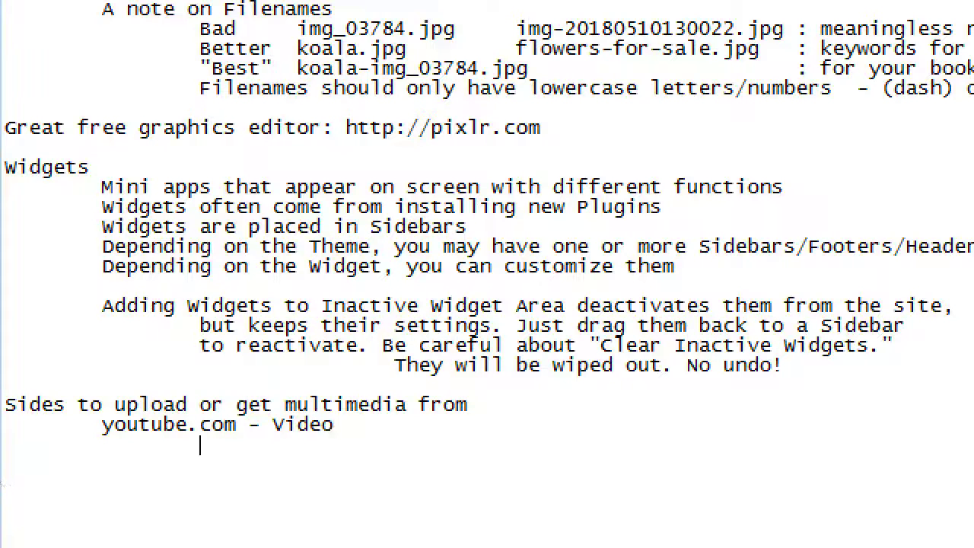
pyautogui.write('soundcl')
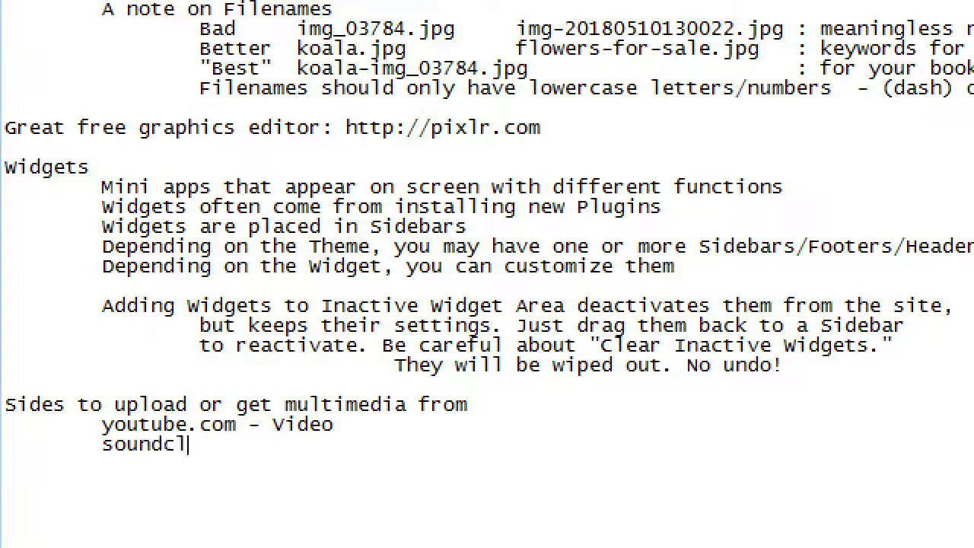
pyautogui.write('oud.com - sound')
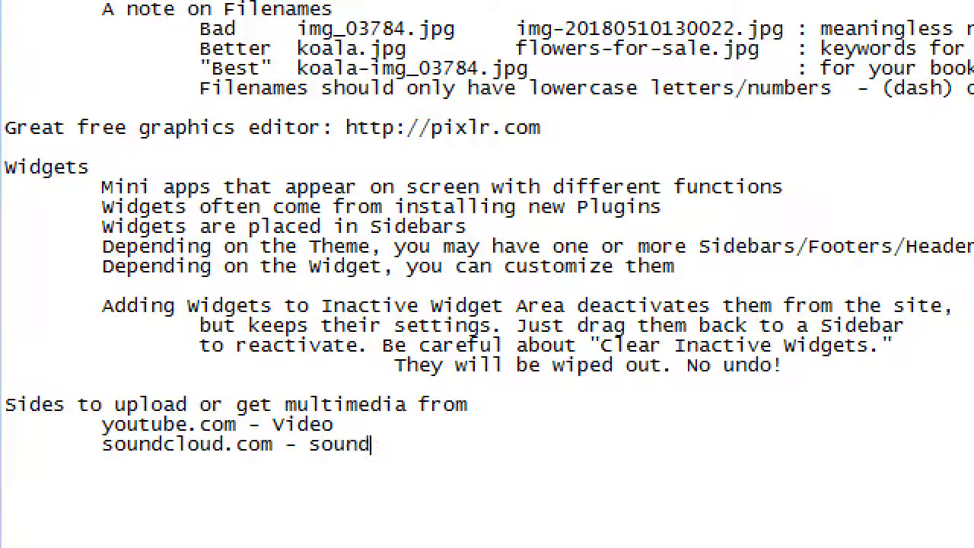
# Add the indented entry "slideshare.net - PowerPoint" below the soundcloud.com line.
pyautogui.press('Down')
pyautogui.press('End')
pyautogui.press('Return')
pyautogui.press('Tab')
pyautogui.write('slideshare.net  -')
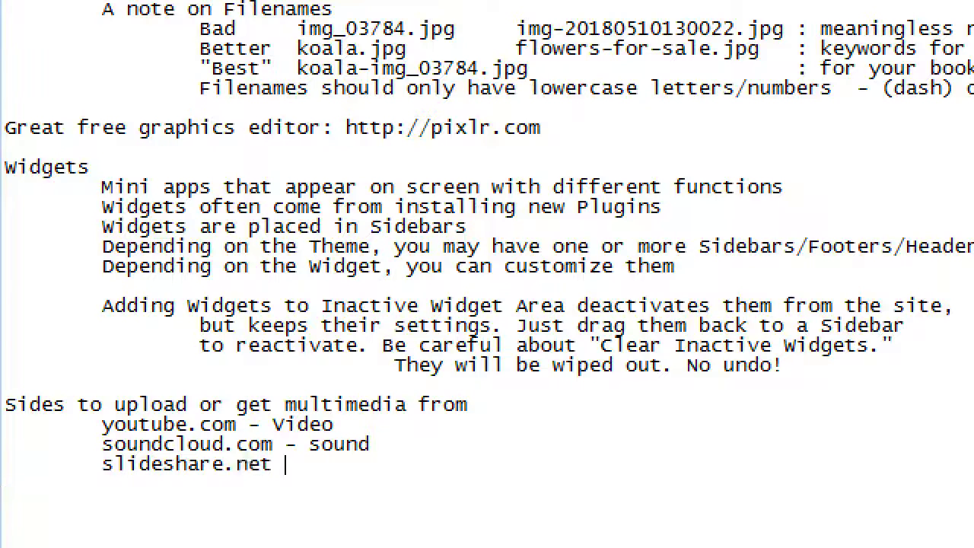
pyautogui.press('BackSpace')
pyautogui.press('BackSpace')
pyautogui.write('- powerpoint')
pyautogui.hotkey('ctrl', 'shift', 'Left')
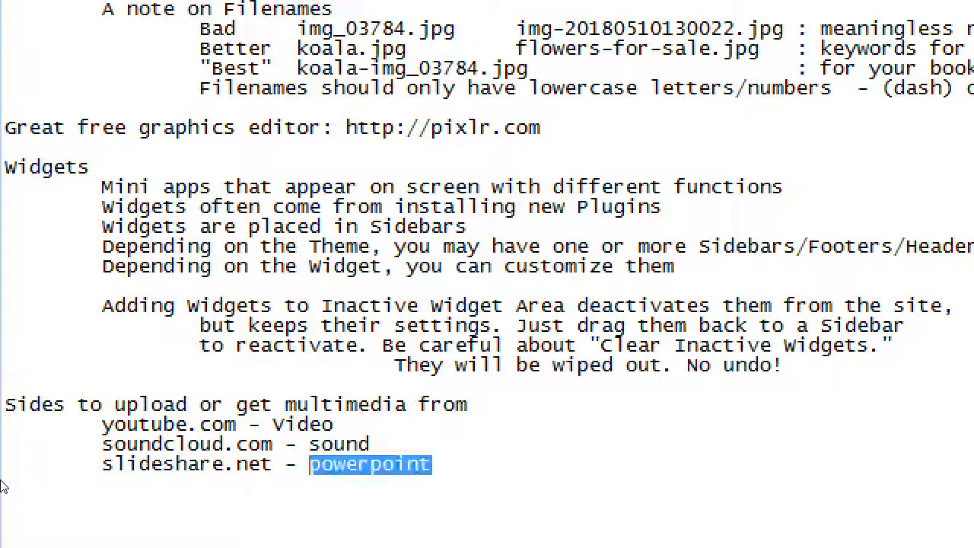
pyautogui.write('PowerPoint')
# Align the dashes and media types of the youtube.com, soundcloud.com and slideshare.net entries into one column.
pyautogui.press('Up')
pyautogui.press('Left')
pyautogui.press('Up')
pyautogui.press('Left')
pyautogui.press('Left')
pyautogui.press('Left')
pyautogui.press('Left')
pyautogui.press('Left')
pyautogui.press('Left')
pyautogui.press('Left')
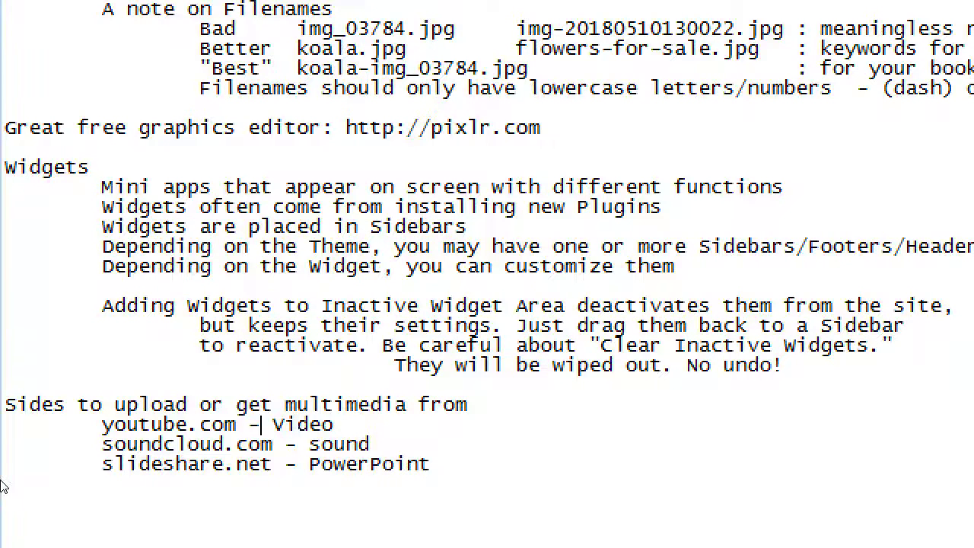
pyautogui.press('Tab')
pyautogui.press('Tab')
pyautogui.press('Down')
pyautogui.press('Tab')
# Start a "Tip:" section below the multimedia list, leaving one blank line between, with an indented line under it.
pyautogui.scroll(-1, 3, 487)
pyautogui.press('Up')
pyautogui.press('Up')
pyautogui.press('Up')
pyautogui.press('Up')
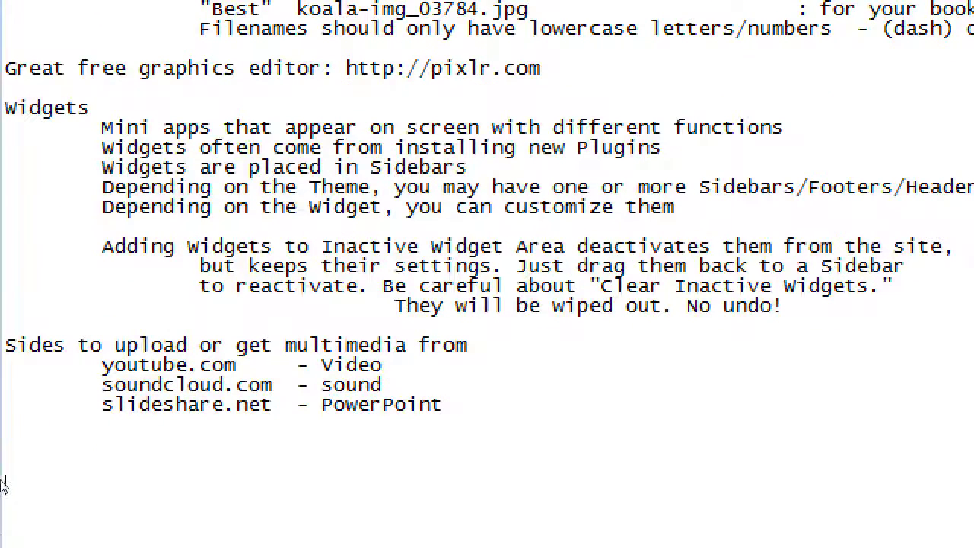
pyautogui.write('Tip:')
pyautogui.press('Return')
pyautogui.press('Tab')
# Write the tip's first line: "UPload your large file size multimedia to a multimedia server (see above)".
pyautogui.write('UPload your ')
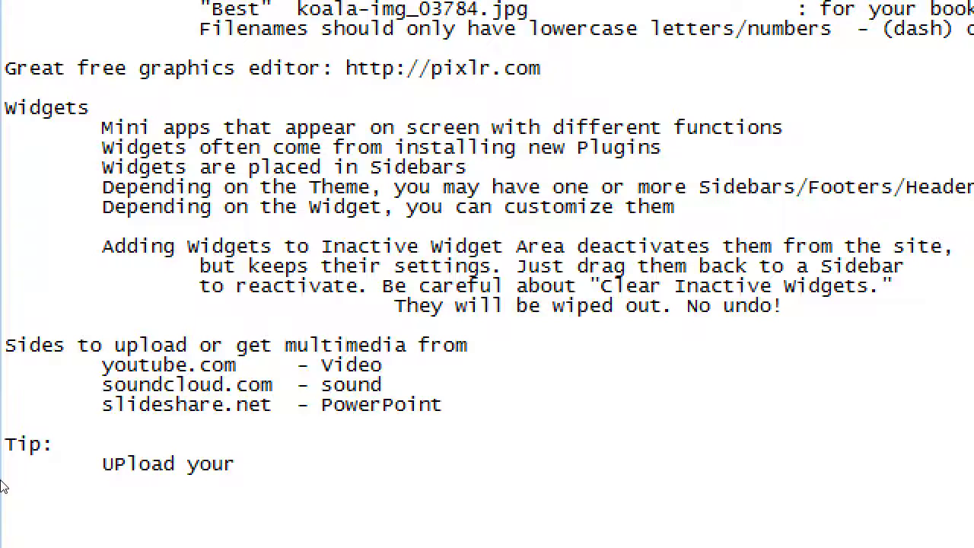
pyautogui.write('large fi')
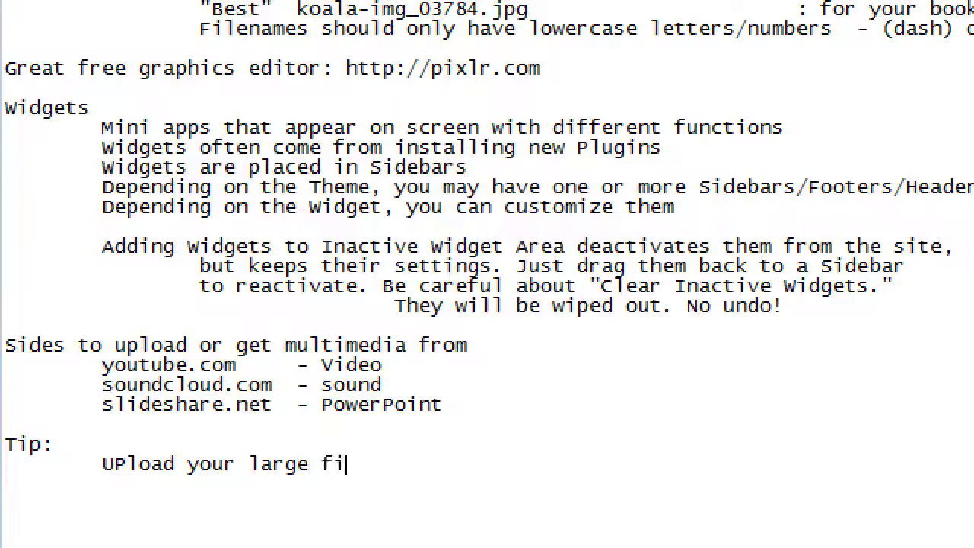
pyautogui.write('le size lm')
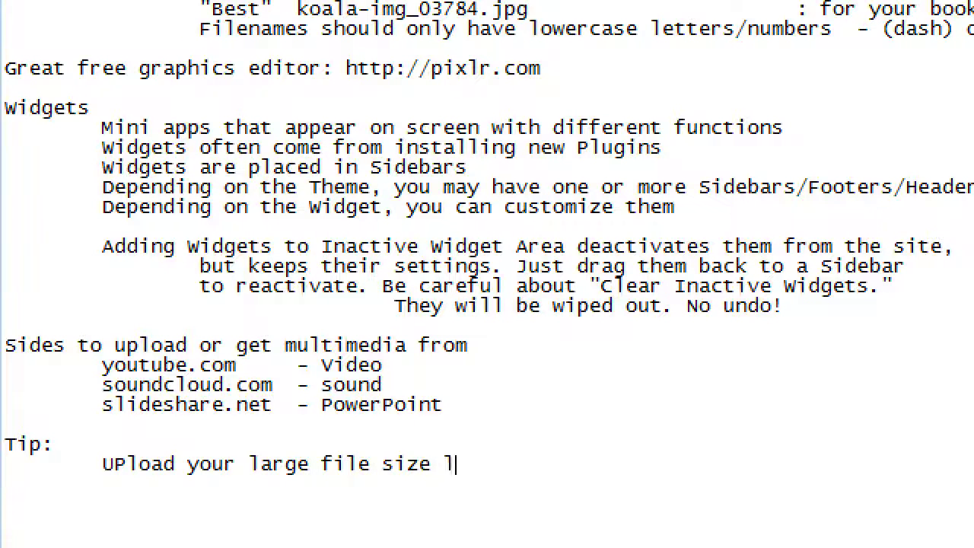
pyautogui.press('BackSpace')
pyautogui.press('BackSpace')
pyautogui.write('multip')
pyautogui.press('BackSpace')
pyautogui.press('BackSpace')
pyautogui.write('imedia to ')
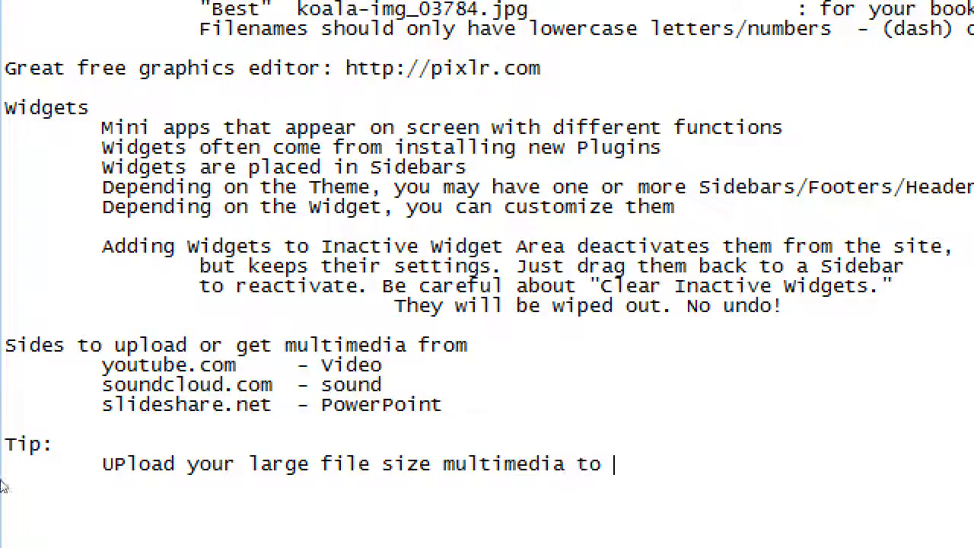
pyautogui.write('a')
pyautogui.write(' multip')
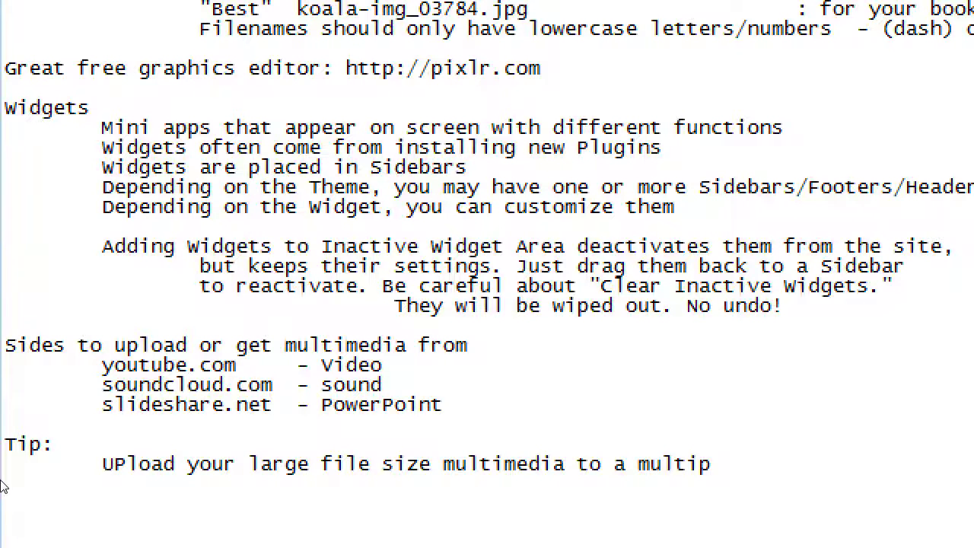
pyautogui.press('BackSpace')
pyautogui.write('media')
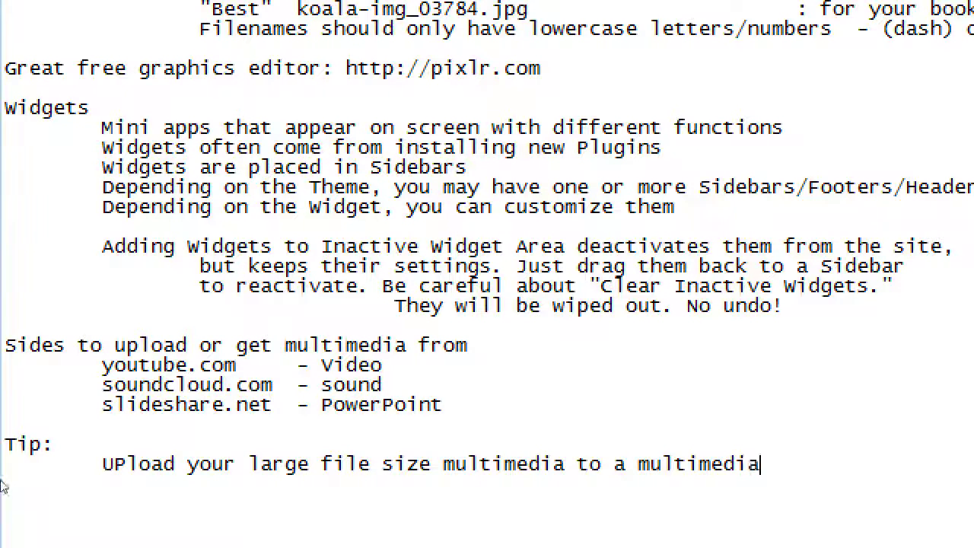
pyautogui.write(' server (*se')
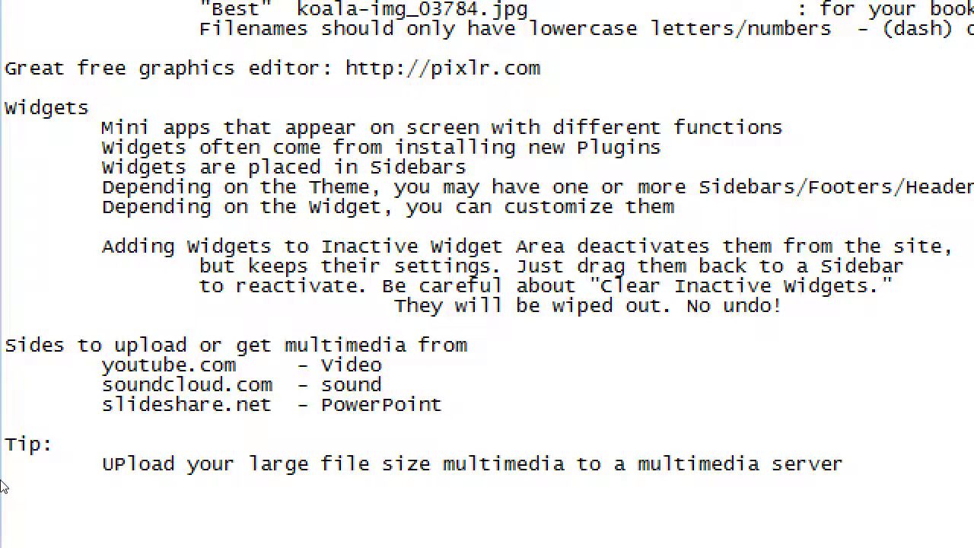
pyautogui.press('BackSpace')
pyautogui.press('BackSpace')
pyautogui.press('BackSpace')
pyautogui.write('see a')
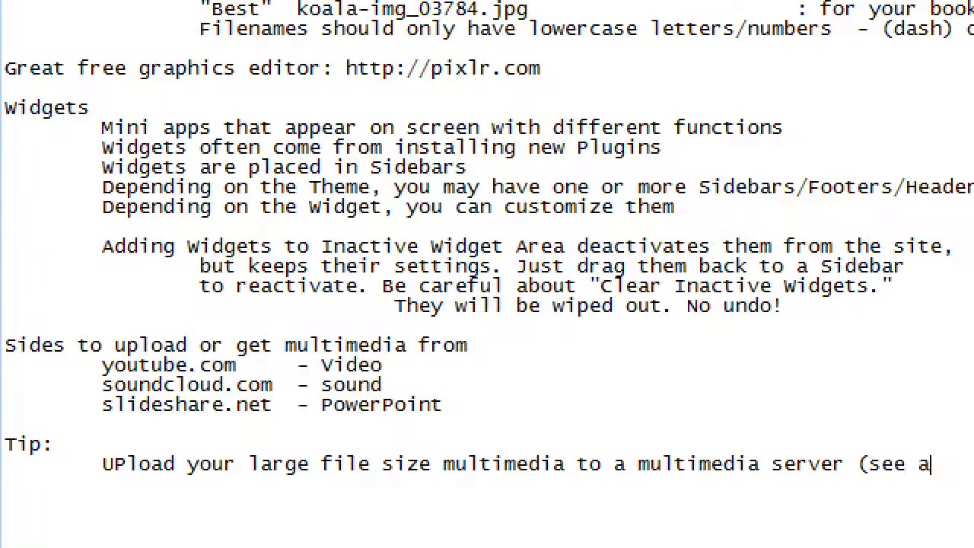
pyautogui.write('bove')
# Continue the tip on a further indented line with "then EMBED the multimedia to your site. That way, you don't".
pyautogui.press('Return')
pyautogui.press('Tab')
pyautogui.write('then EMB')
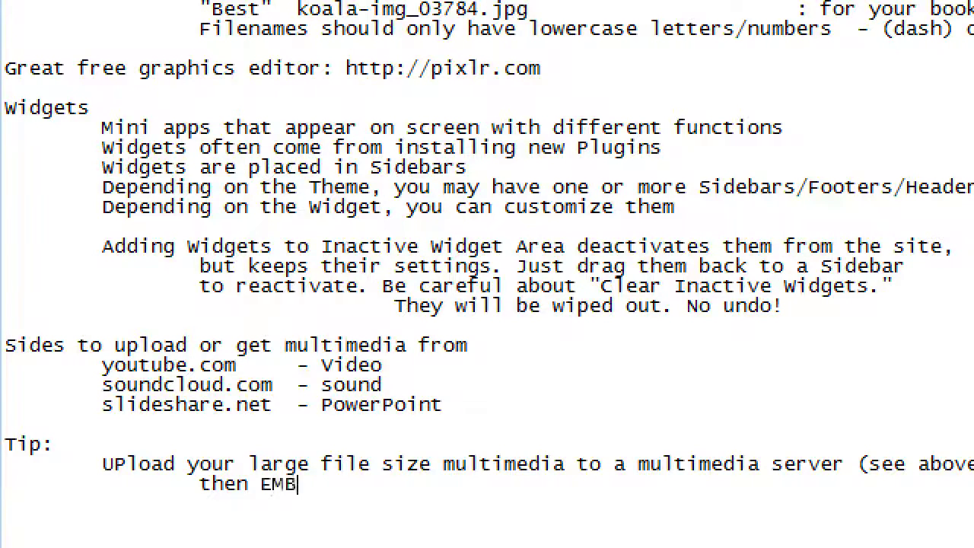
pyautogui.write('ED the ')
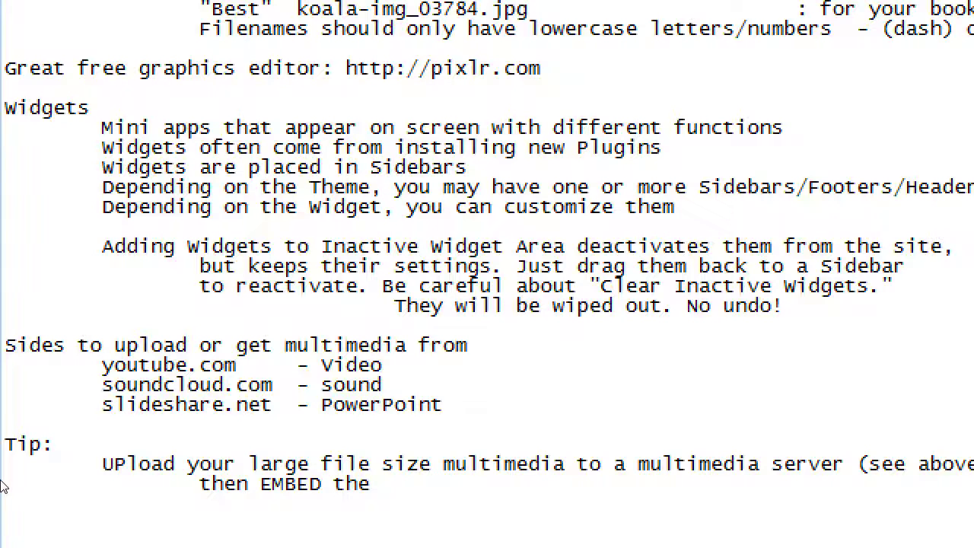
pyautogui.write('multimedia to your site. ')
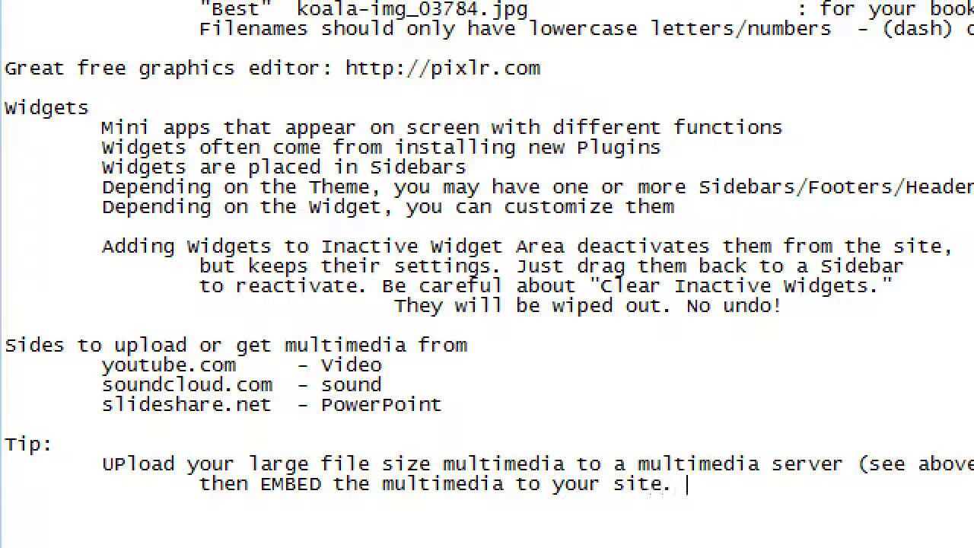
pyautogui.write("That way, you don't")
# Finish the tip on another line at the same indent with "use up your own server space, bandwidth, speed.".
pyautogui.press('Return')
pyautogui.press('Tab')
pyautogui.press('Tab')
pyautogui.write('use up your own server space, bandwidth, speed.')
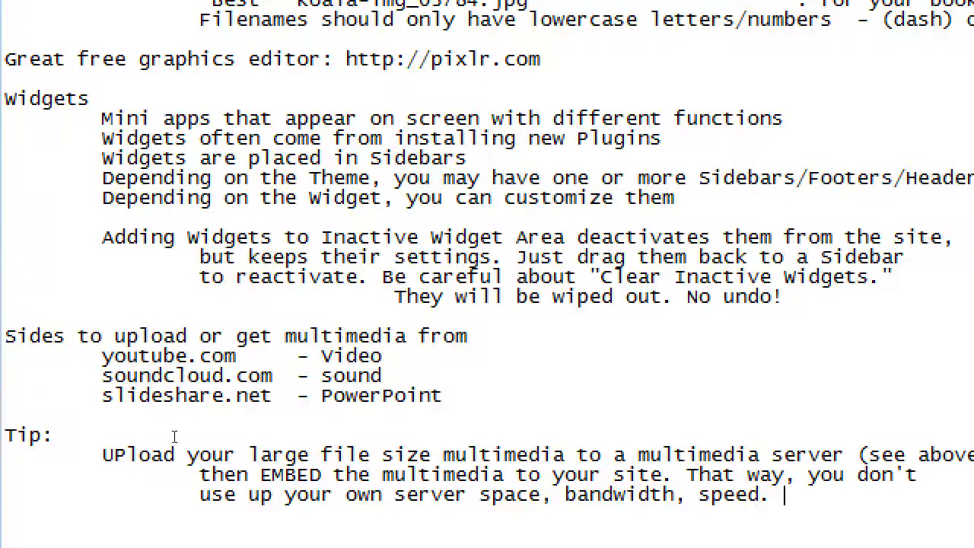
# Review the tip's wording, highlighting the word EMBED.
pyautogui.hotkey('ctrl', 'Left')
pyautogui.hotkey('ctrl', 'shift', 'Right')
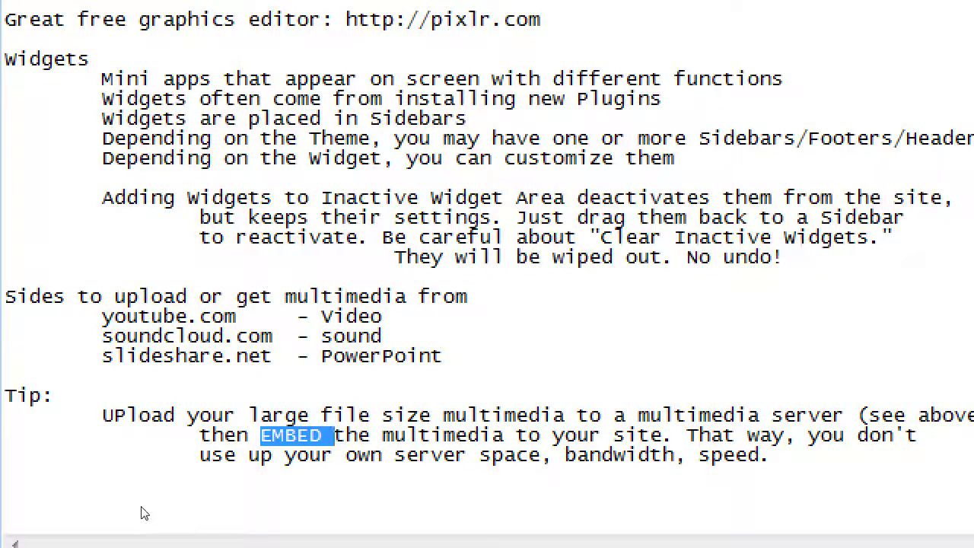
pyautogui.press('Up')
pyautogui.press('Up')
pyautogui.press('Up')
pyautogui.press('Up')
pyautogui.press('Home')
pyautogui.hotkey('ctrl', 'shift', 'Right')
pyautogui.click(102, 471)
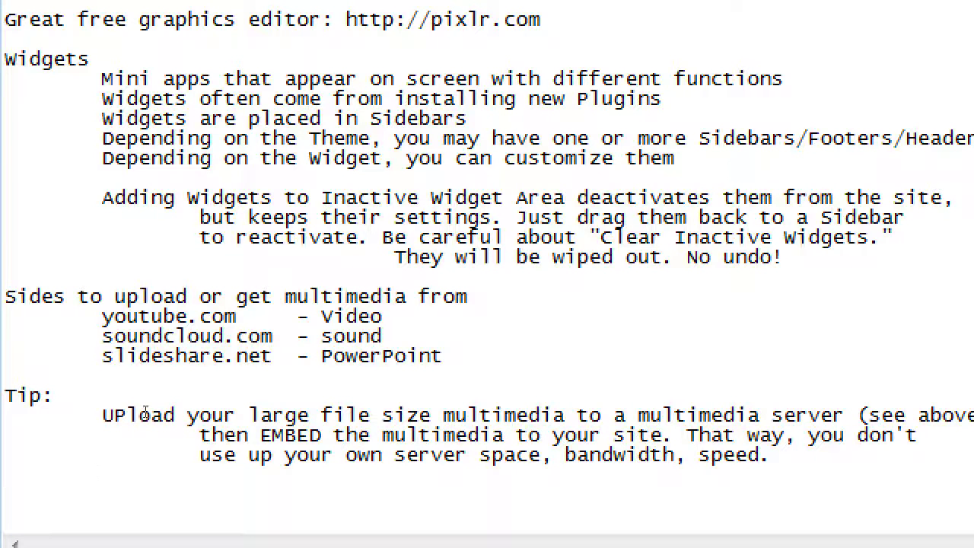
# Go over the list of multimedia sites, highlighting all three entries, soundcloud.com and slideshare.net.
pyautogui.moveTo(443, 356); pyautogui.dragTo(102, 257)
pyautogui.hotkey('shift', 'Down')
pyautogui.hotkey('shift', 'Down')
pyautogui.hotkey('shift', 'Down')
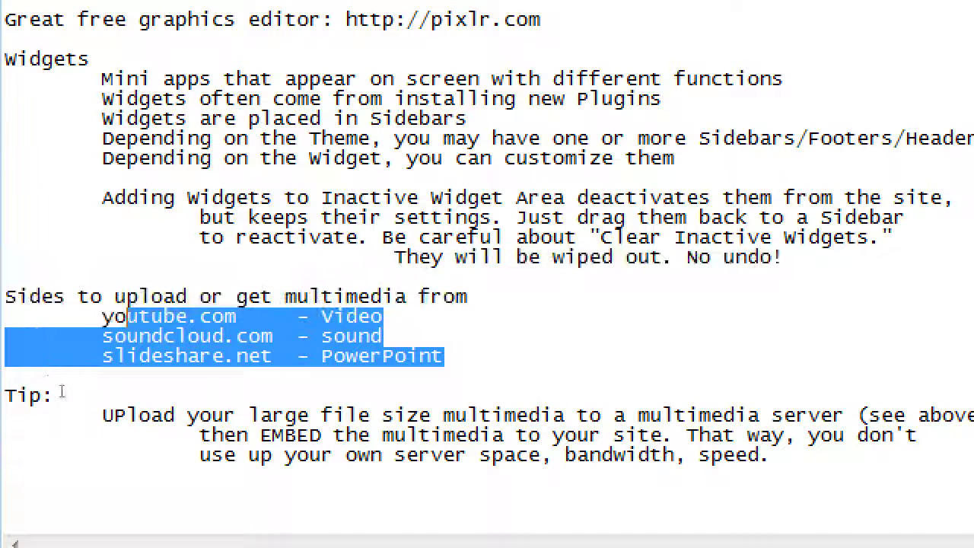
pyautogui.press('Down')
pyautogui.press('Down')
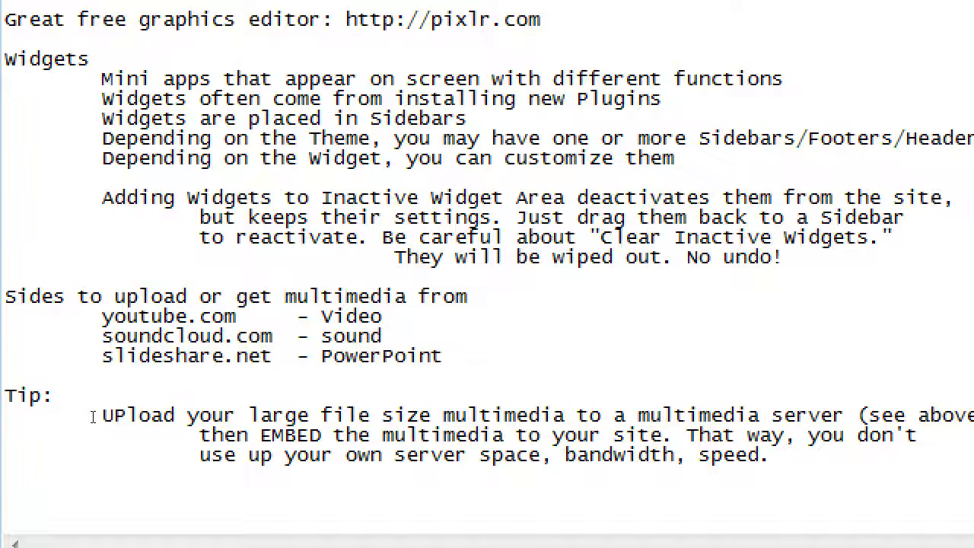
pyautogui.moveTo(73, 391); pyautogui.dragTo(176, 392)
pyautogui.click(152, 404)
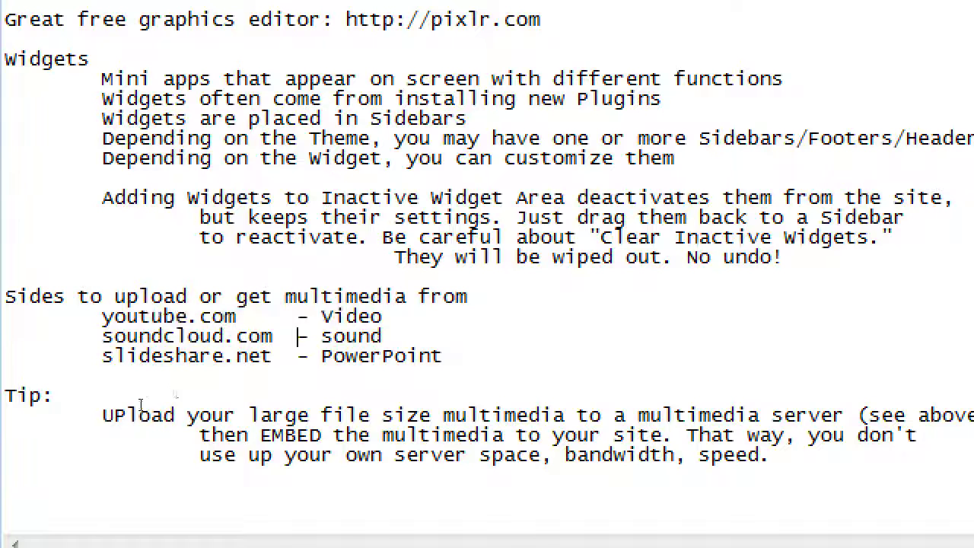
pyautogui.doubleClick(91, 404)
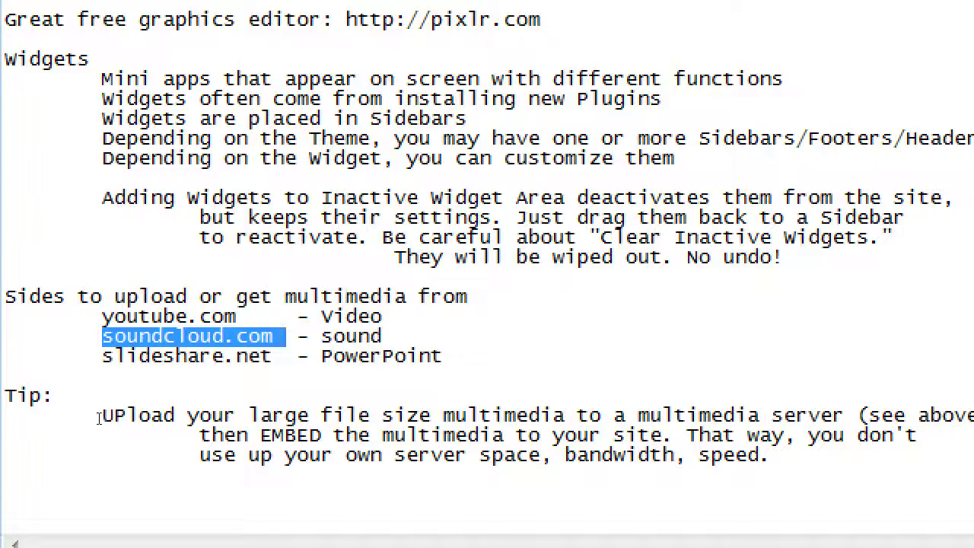
pyautogui.doubleClick(100, 413)
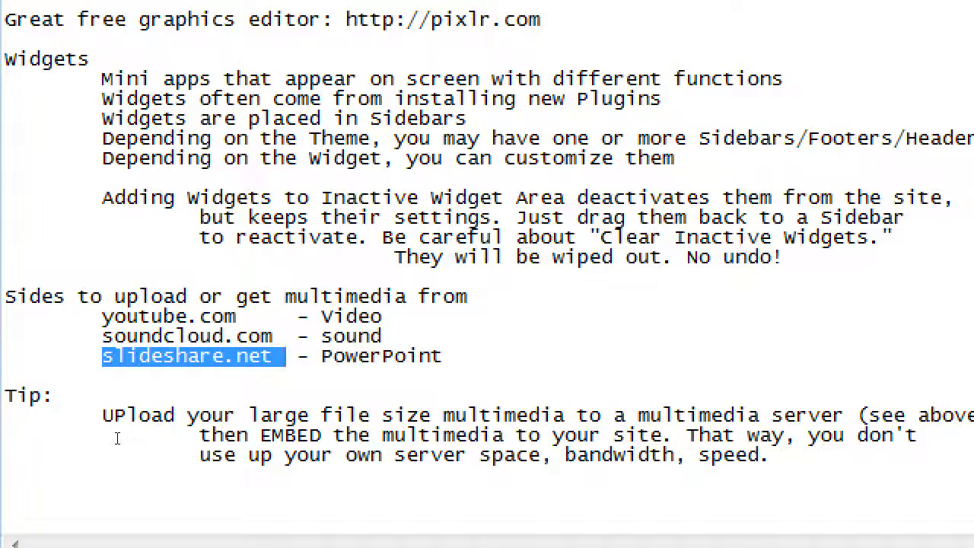
pyautogui.press('Up')
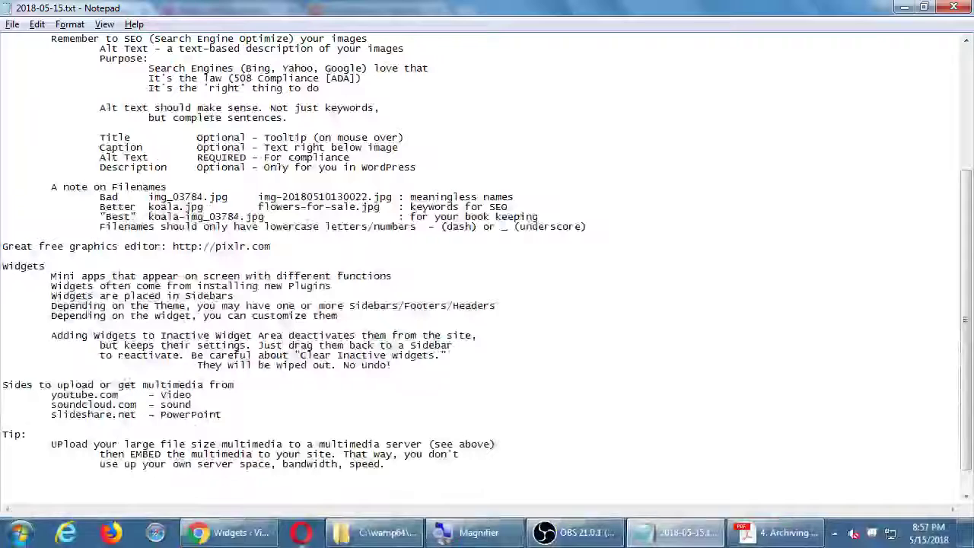
# Switch to the Chrome browser and open the YouTube home page in a new tab.
pyautogui.click(251, 535)
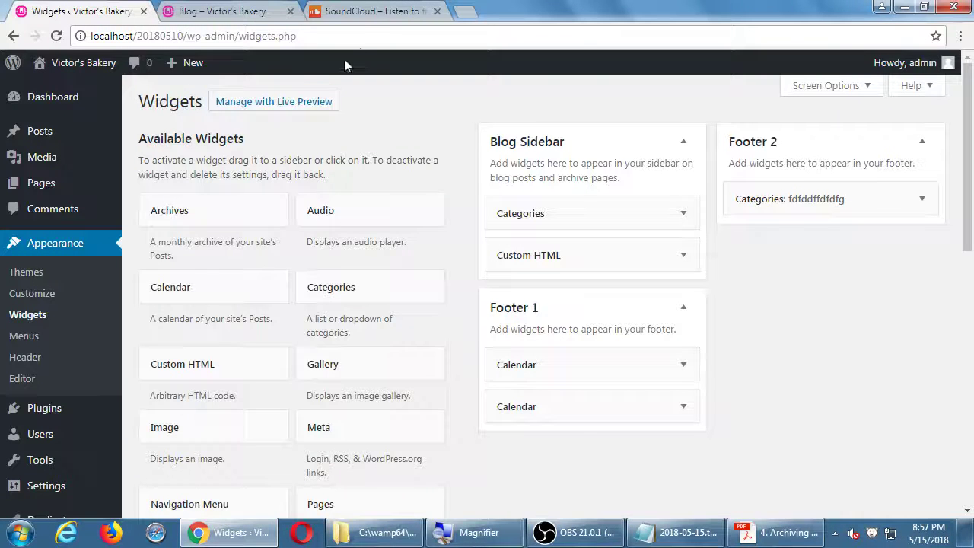
pyautogui.click(464, 12)
pyautogui.write('y')
pyautogui.press('Return')
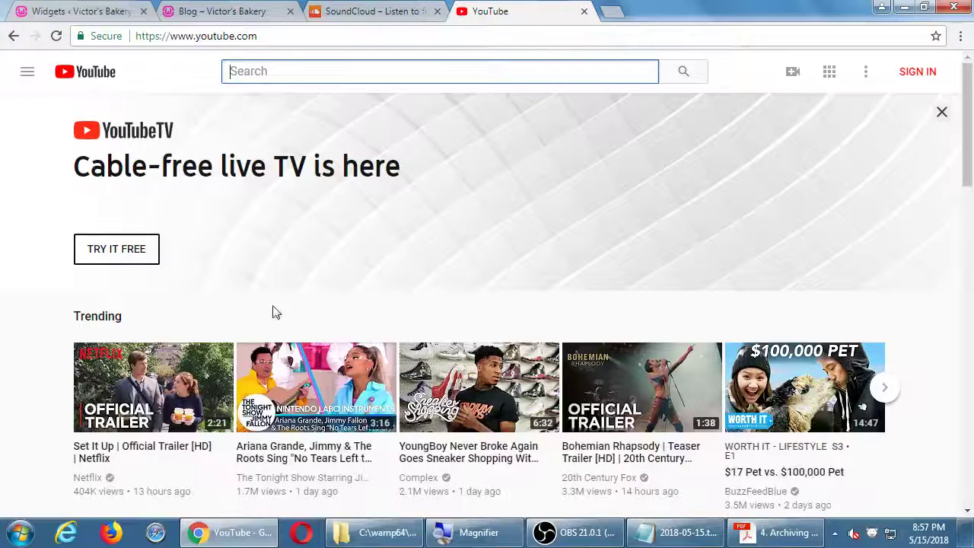
# Open the trending Tonight Show video of Ariana Grande with Nintendo Labo instruments and pause its playback.
pyautogui.moveTo(318, 361)
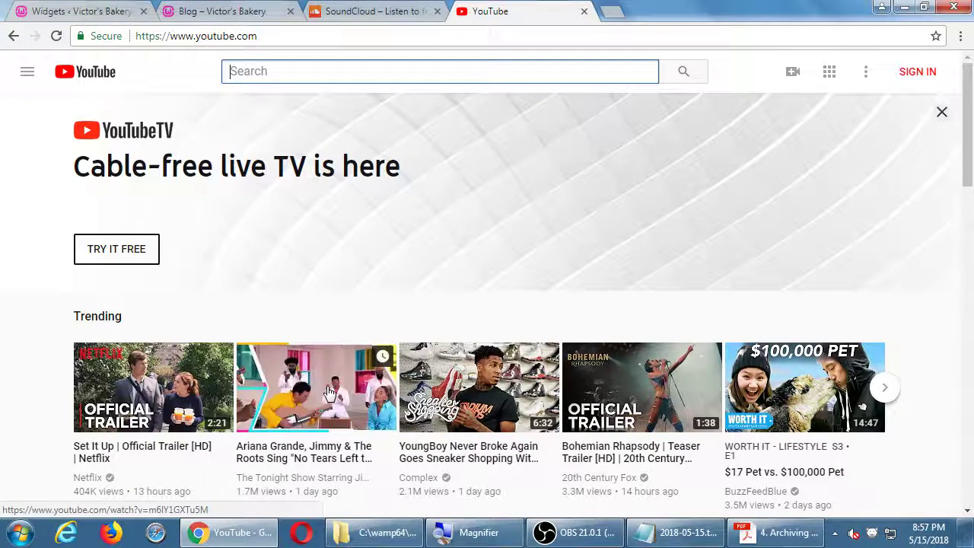
pyautogui.click(303, 459)
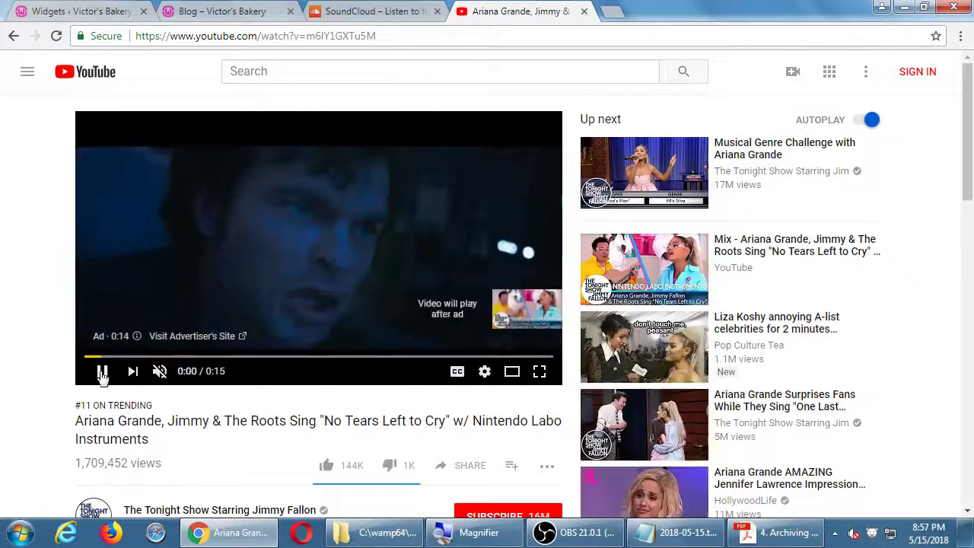
pyautogui.click(102, 373)
# Expand the video's full description and look through its text and links.
pyautogui.scroll(-3, 69, 376)
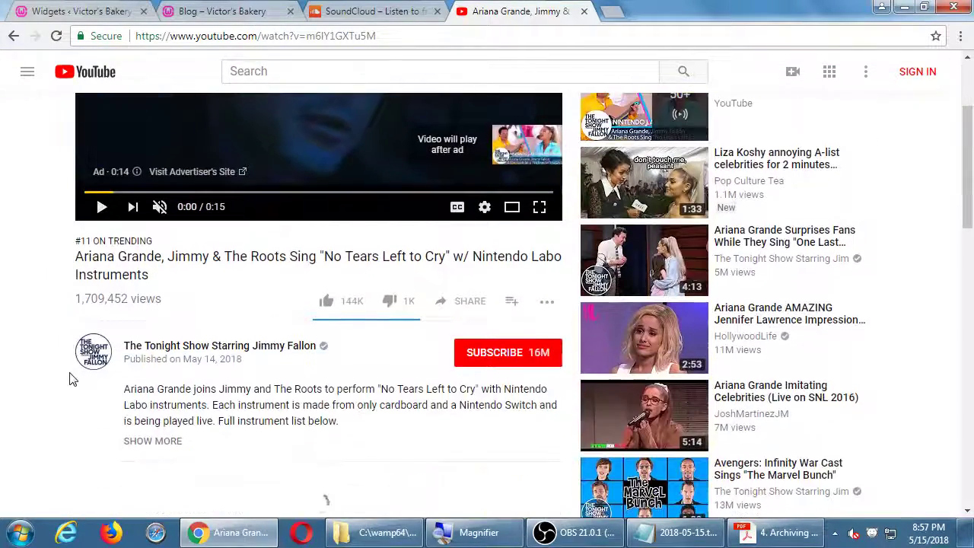
pyautogui.moveTo(173, 369); pyautogui.dragTo(210, 397)
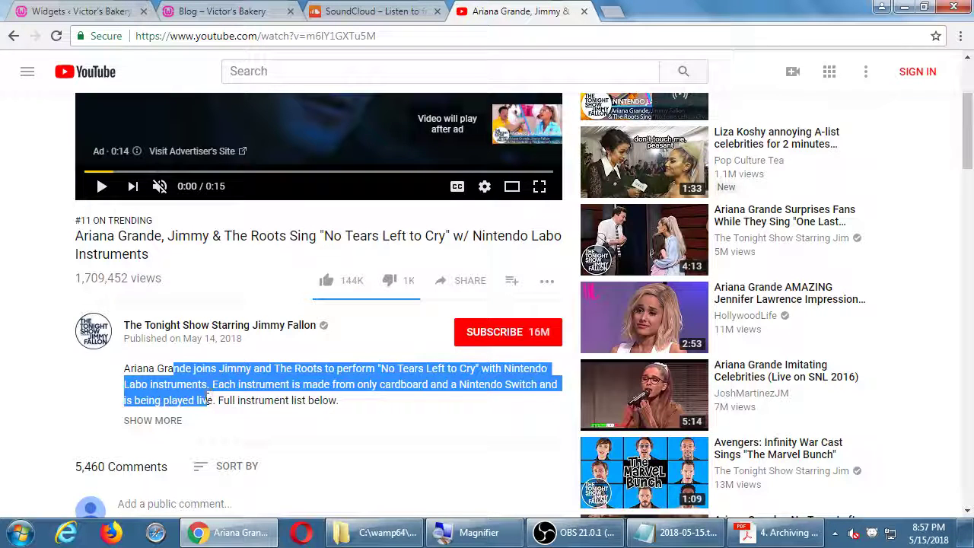
pyautogui.click(84, 395)
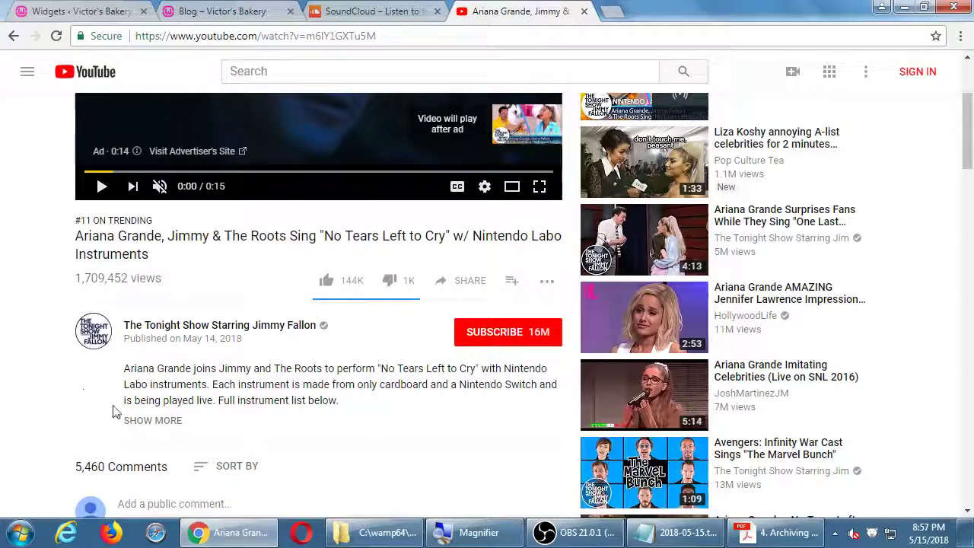
pyautogui.click(133, 420)
pyautogui.scroll(-1, 68, 420)
pyautogui.scroll(-3, 68, 420)
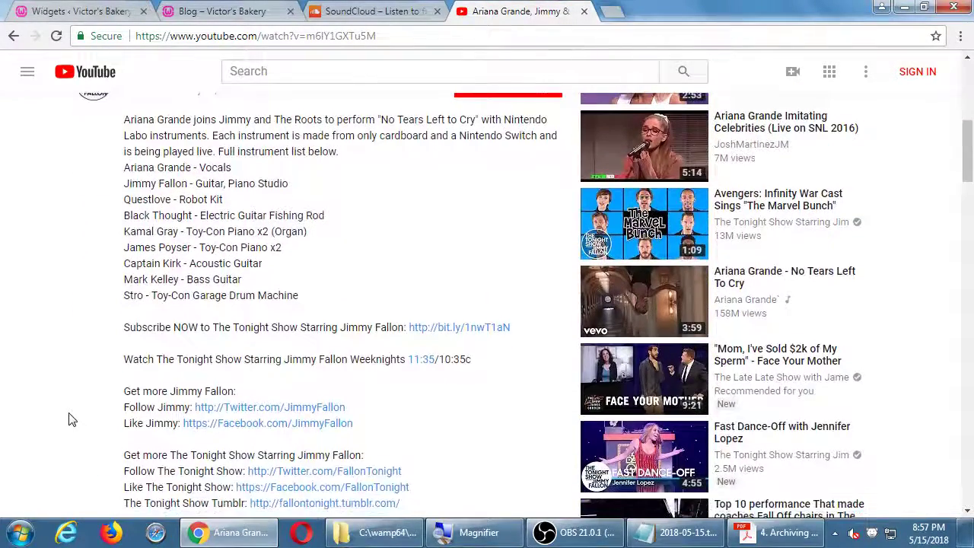
# Review the video's title, statistics and description, highlighting part of the instrument list, and pause the playback.
pyautogui.scroll(2, 69, 420)
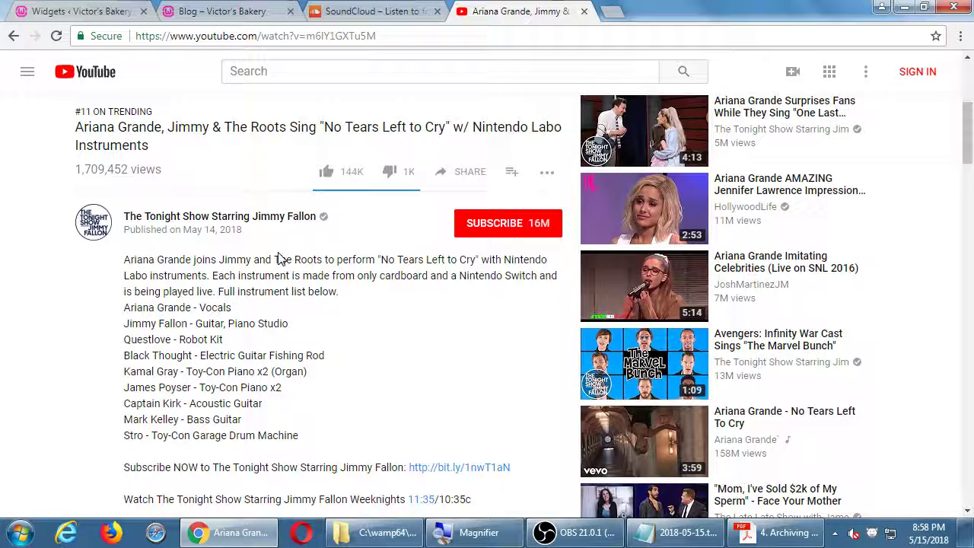
pyautogui.scroll(3, 278, 259)
pyautogui.scroll(-2, 278, 264)
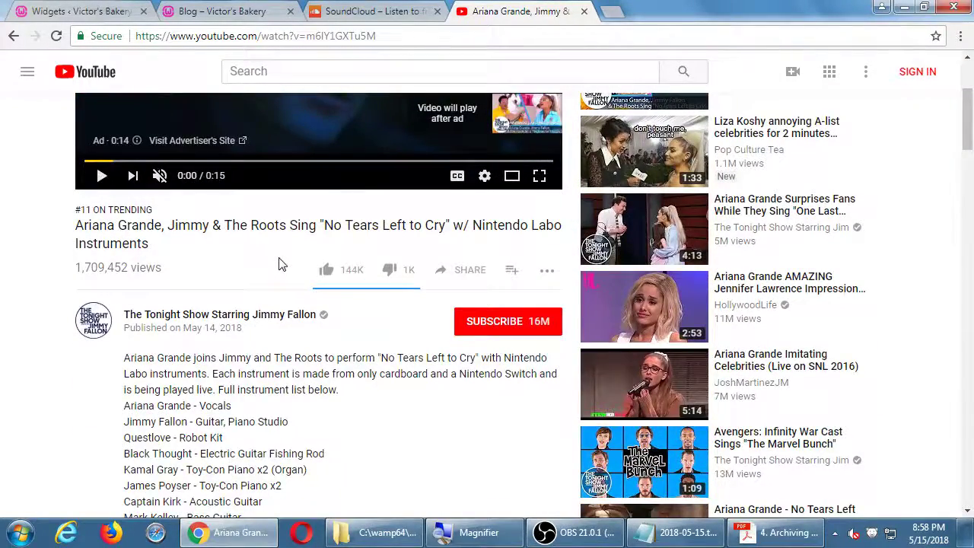
pyautogui.scroll(2, 279, 264)
pyautogui.scroll(-3, 278, 263)
pyautogui.moveTo(176, 291); pyautogui.dragTo(207, 356)
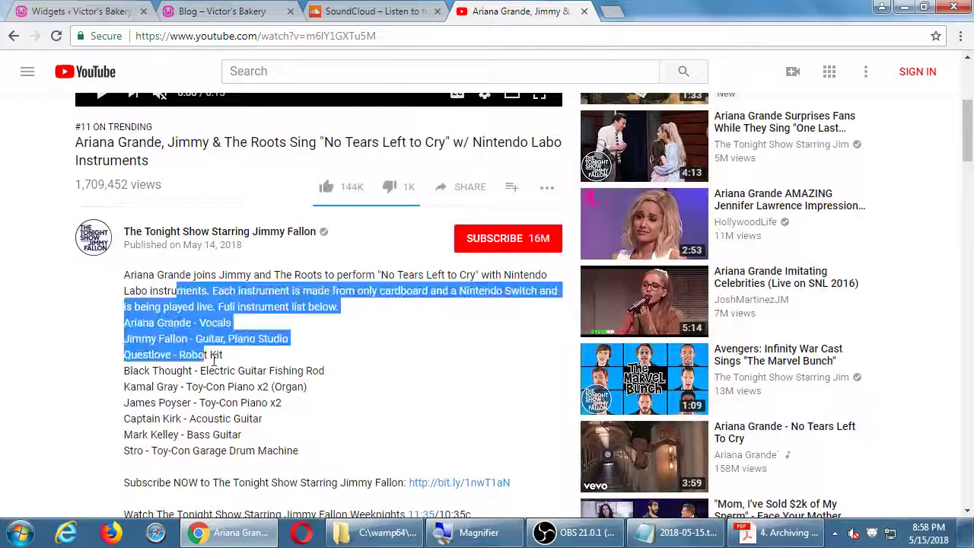
pyautogui.scroll(-2, 214, 362)
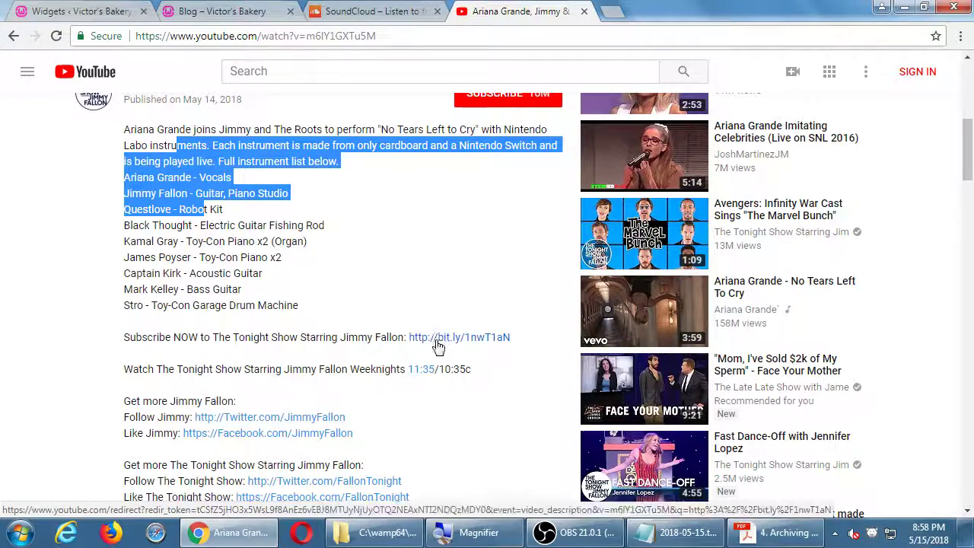
pyautogui.scroll(5, 439, 346)
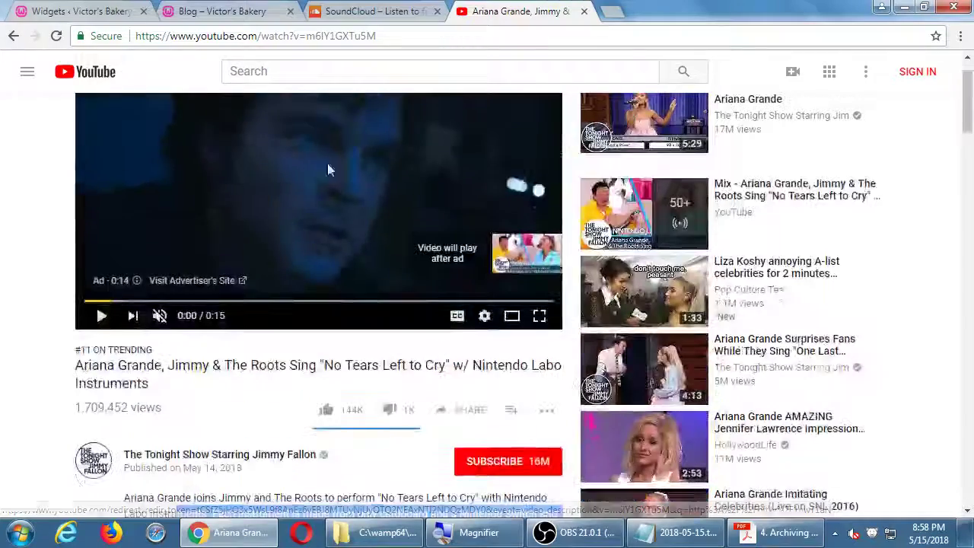
pyautogui.scroll(1, 303, 203)
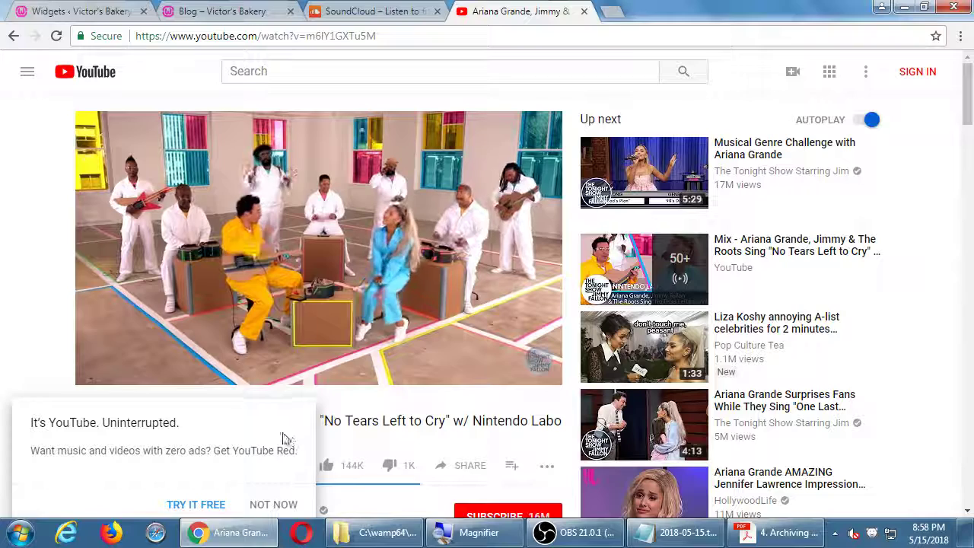
pyautogui.click(355, 222)
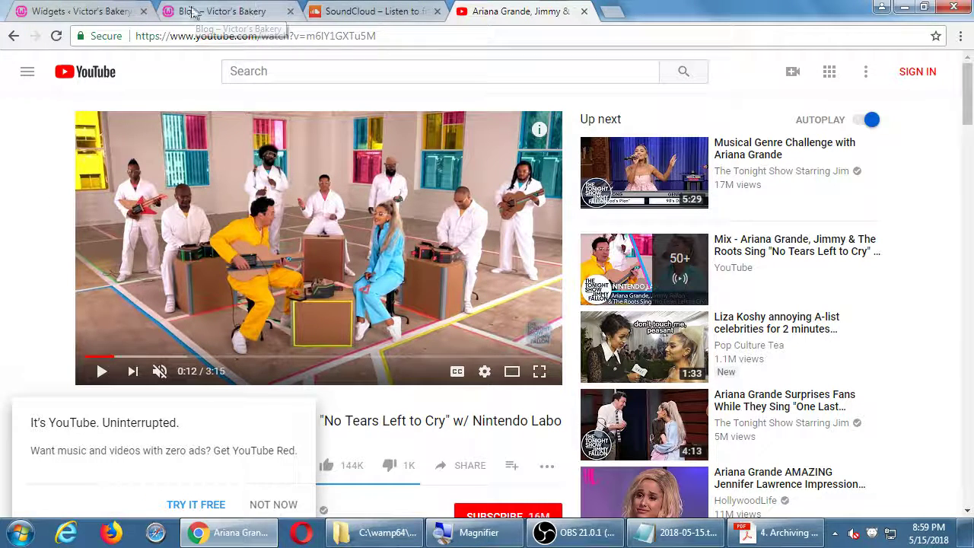
# Return to the WordPress Widgets page and close the YouTube, SoundCloud and blog pages.
pyautogui.click(86, 14)
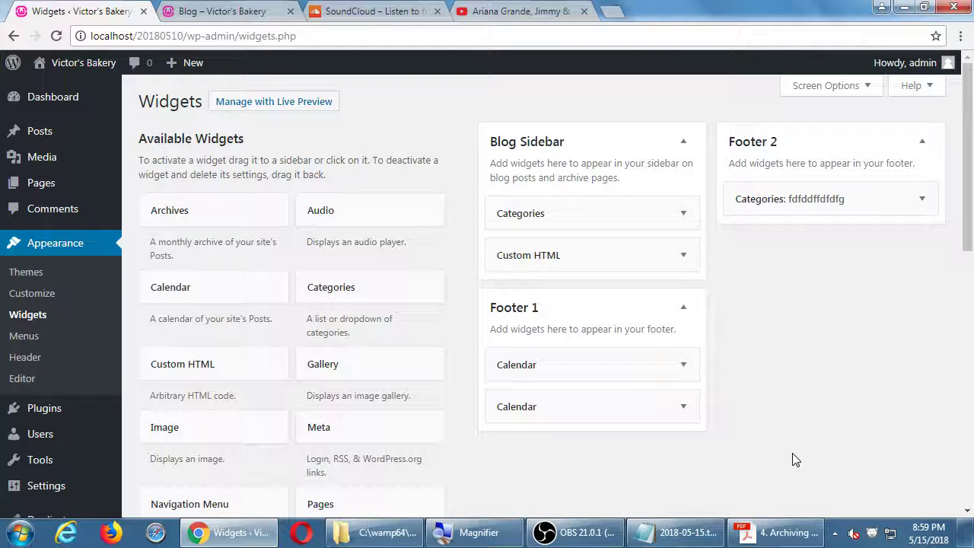
pyautogui.click(583, 11)
pyautogui.click(437, 10)
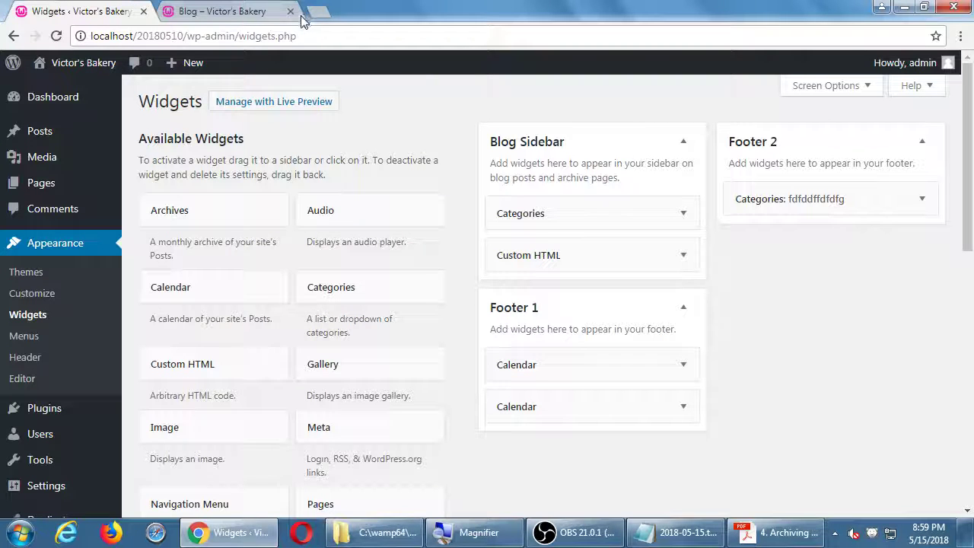
pyautogui.click(291, 11)
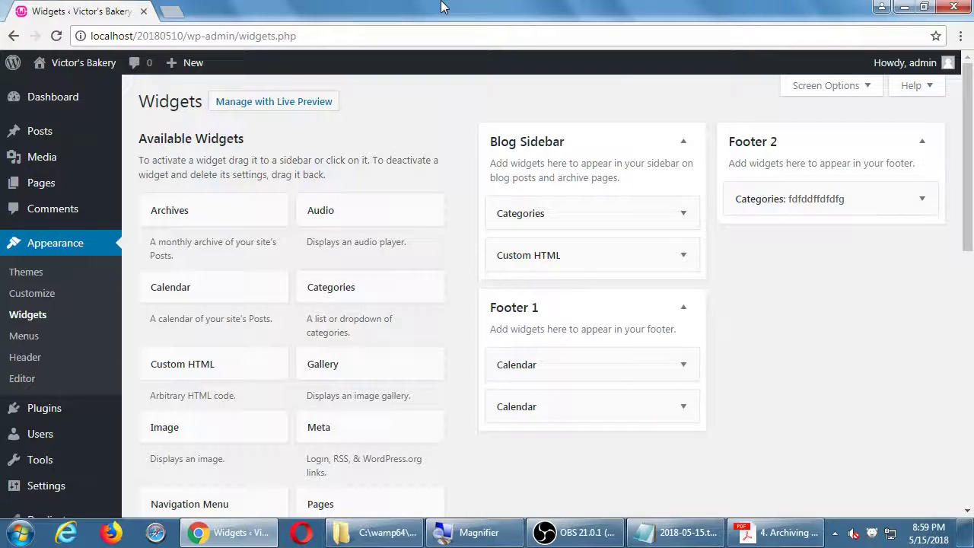
# Switch to the Duplicator archiving PDF in Adobe Acrobat and read the instructions under "Archive your site".
pyautogui.click(776, 532)
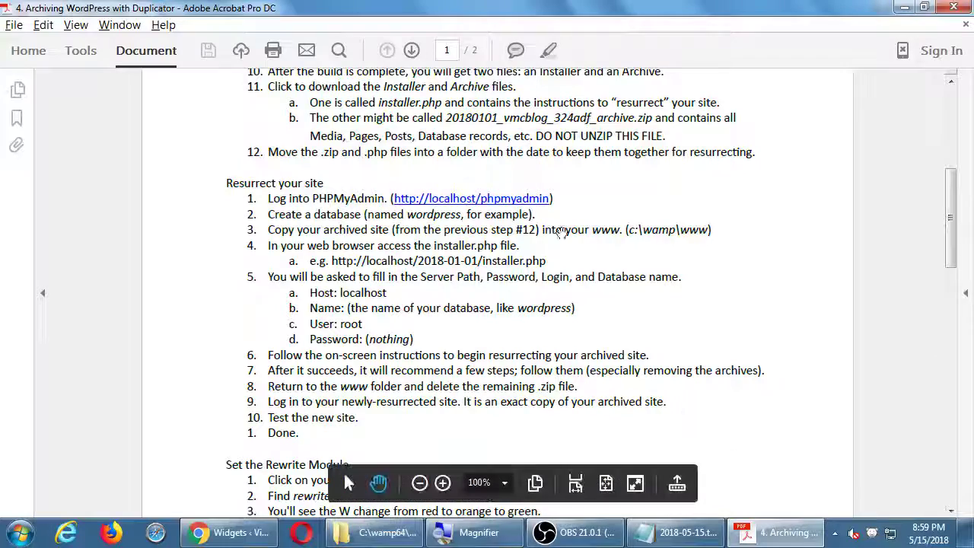
pyautogui.scroll(3, 527, 258)
pyautogui.scroll(-1, 642, 318)
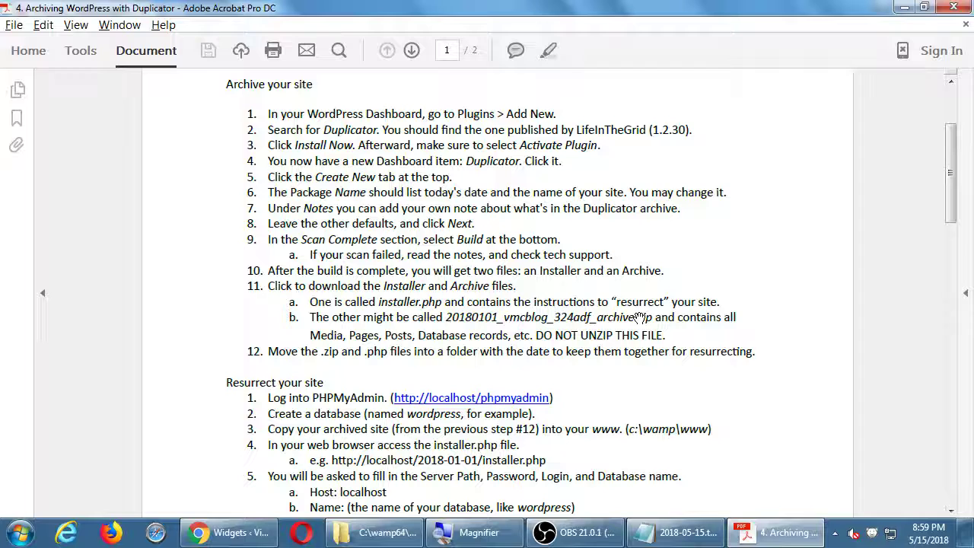
# Switch back to Chrome and start creating a new package in the WordPress Duplicator plugin.
pyautogui.hotkey('alt', 'Tab')
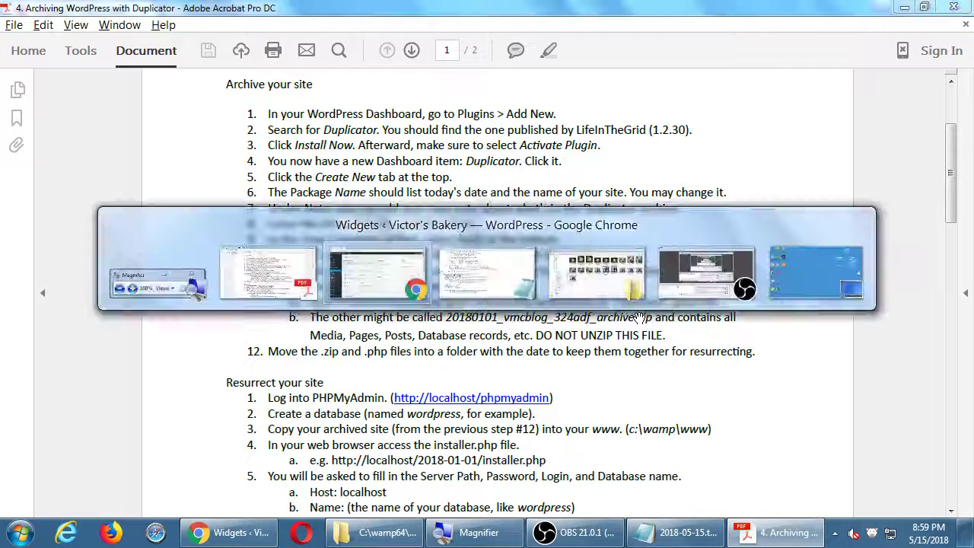
pyautogui.scroll(-2, 348, 371)
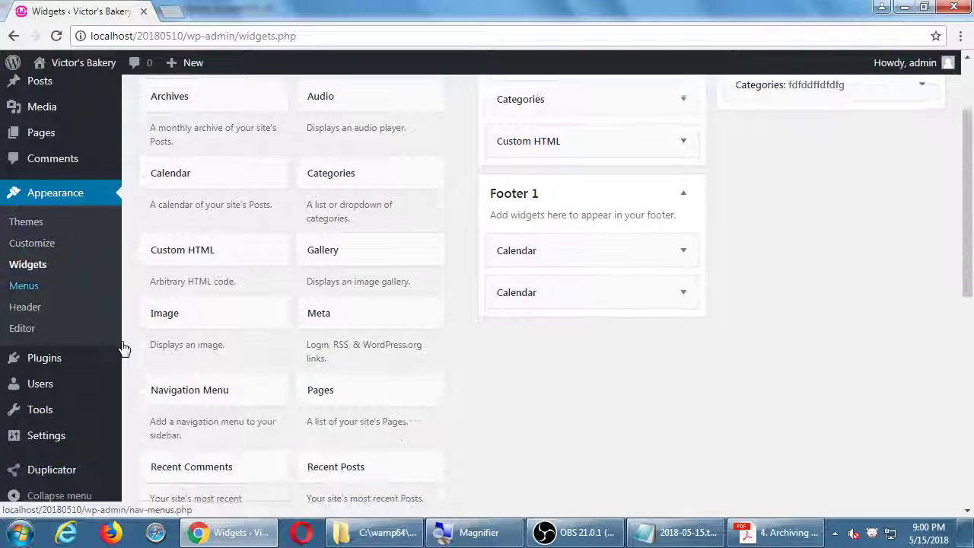
pyautogui.moveTo(82, 469)
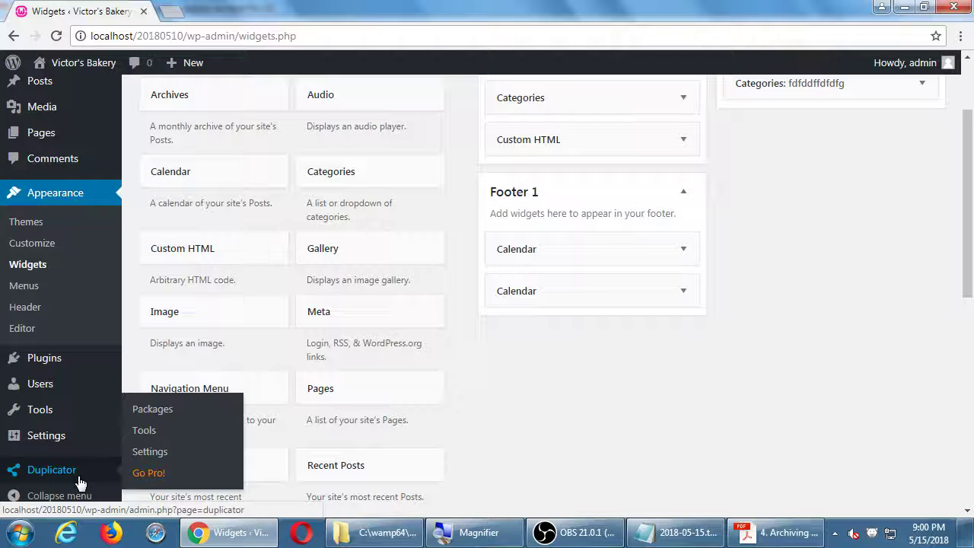
pyautogui.click(79, 478)
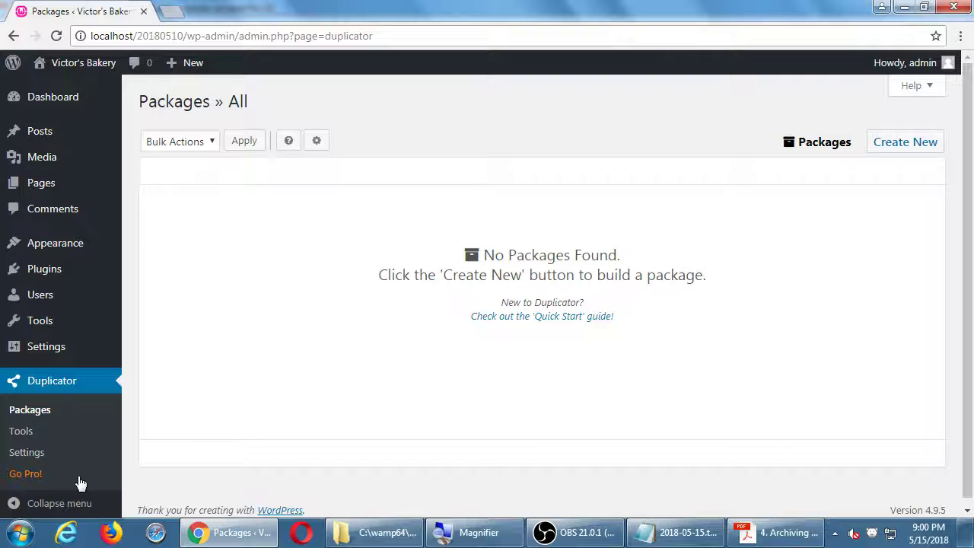
pyautogui.click(890, 150)
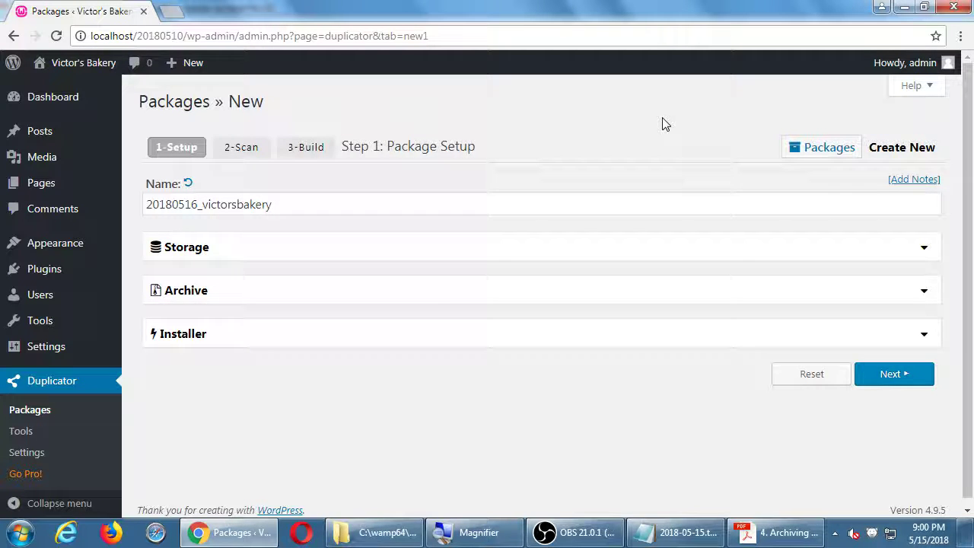
# Add package notes reading "Uploaded product images. Changed Widgets." with a second line "To-do: Add plugins and products.".
pyautogui.click(896, 181)
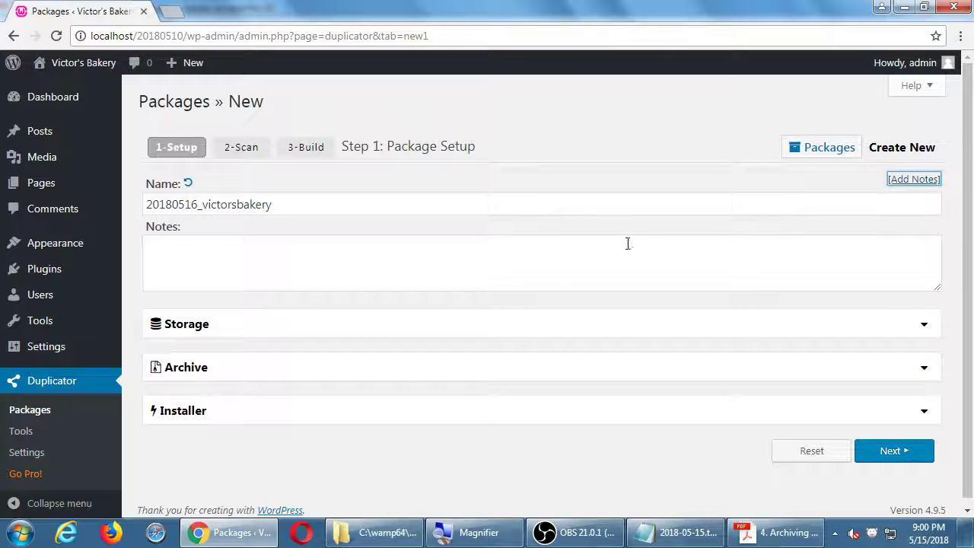
pyautogui.click(917, 182)
pyautogui.click(917, 183)
pyautogui.click(917, 182)
pyautogui.click(591, 258)
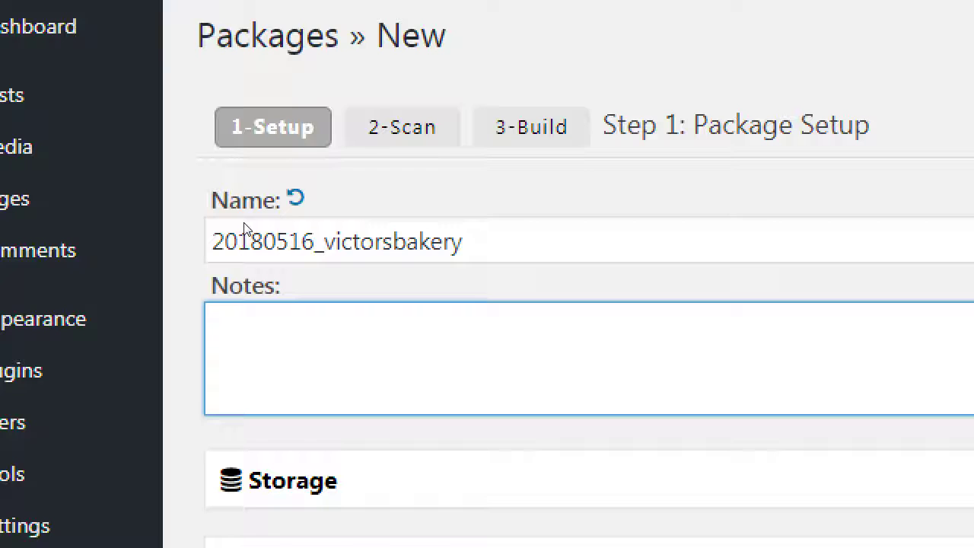
pyautogui.write('Uploaded pro')
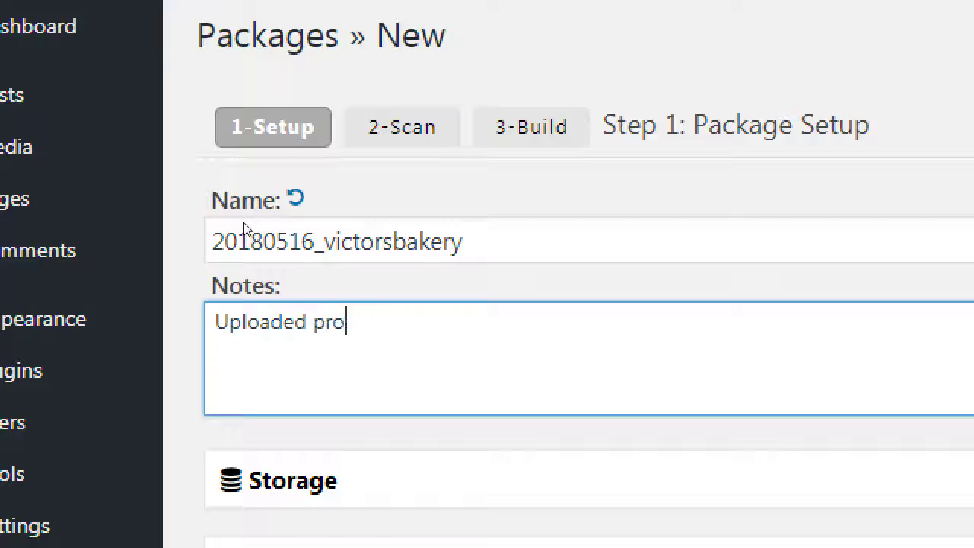
pyautogui.write('duct images. Change')
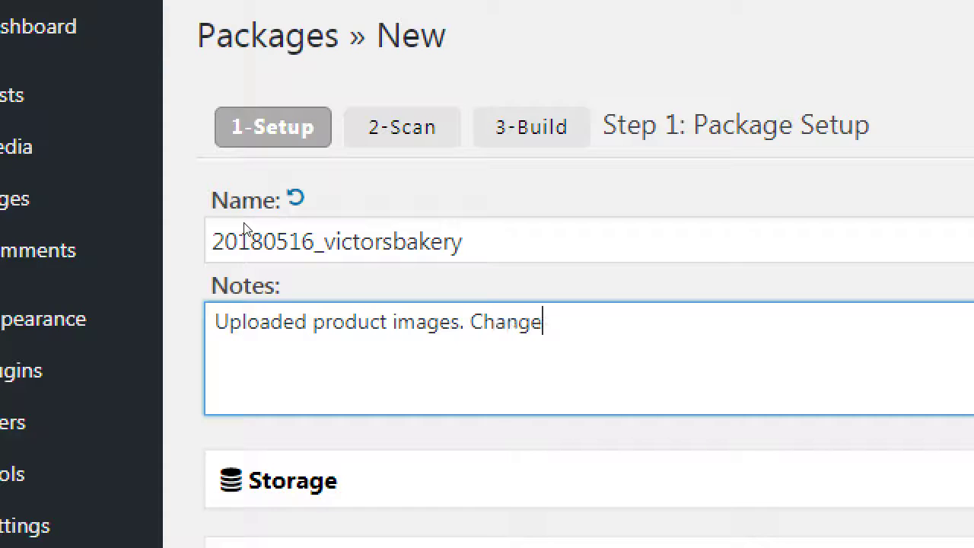
pyautogui.write('d Widgets.')
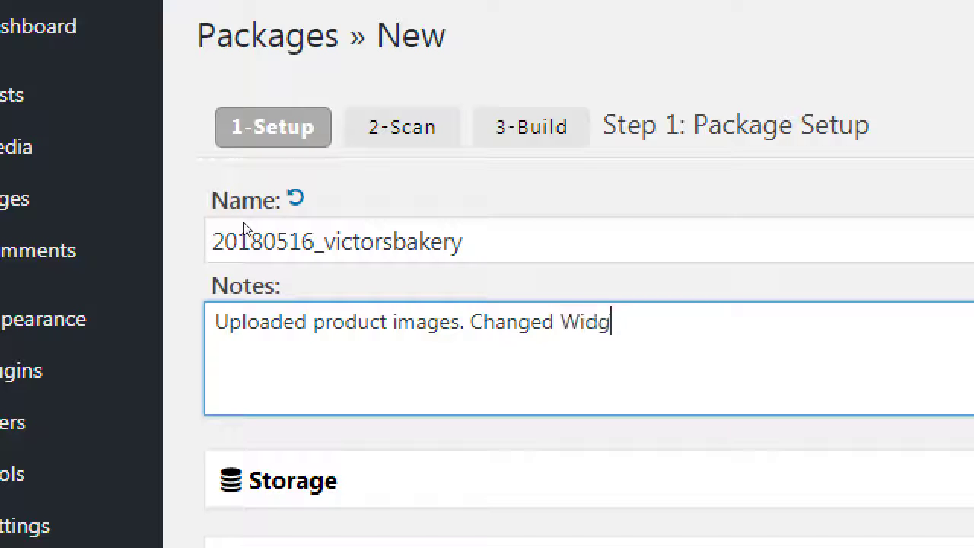
pyautogui.press('Return')
pyautogui.write('To-do: ')
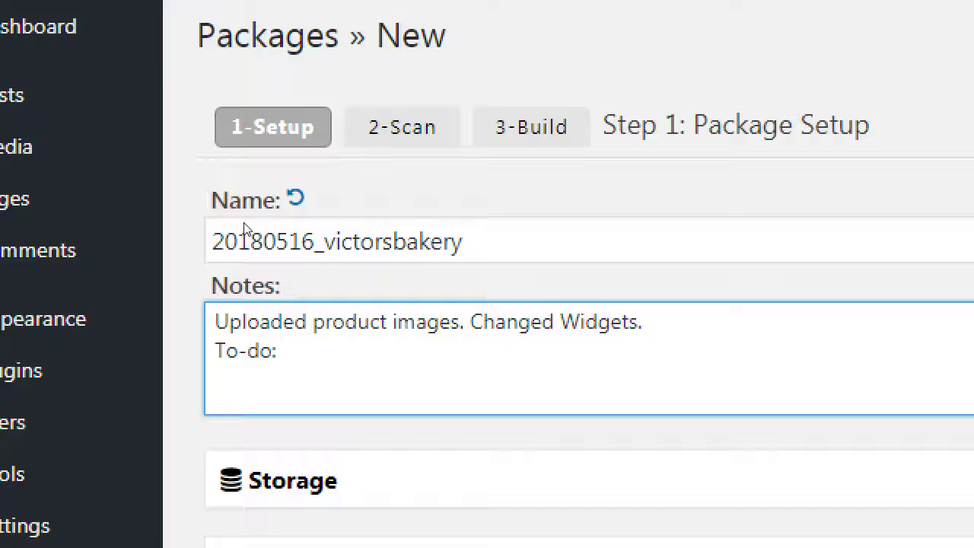
pyautogui.write(' Add plugins')
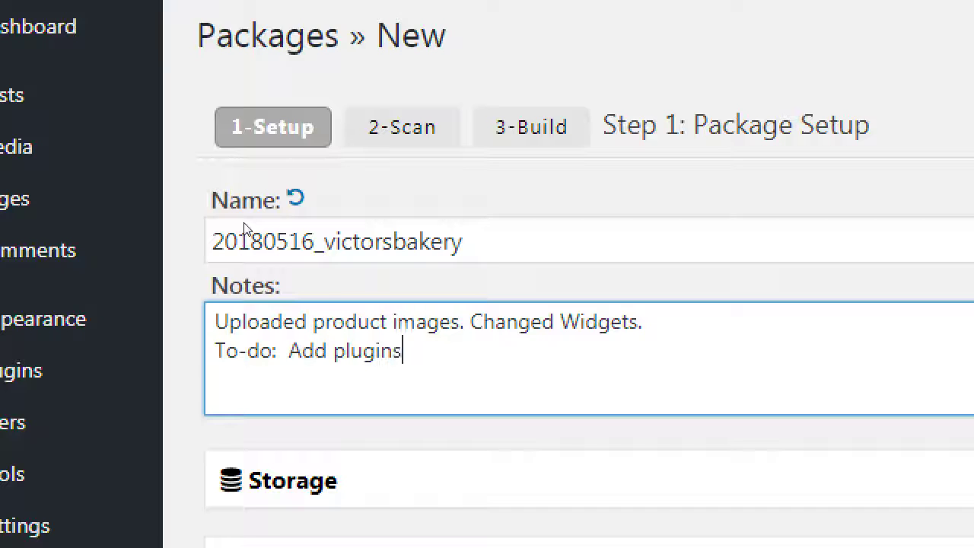
pyautogui.write(' and products.')
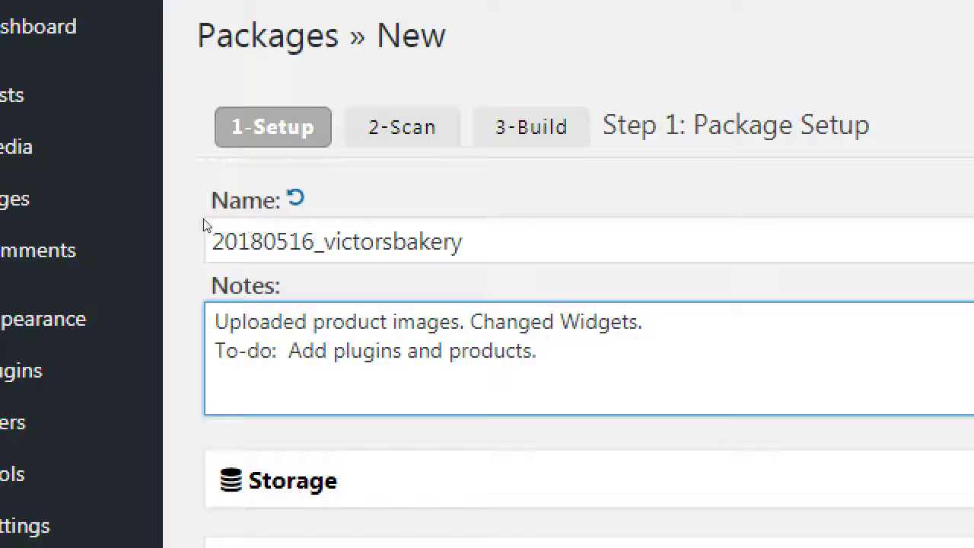
# Append a third line to the package notes: "3 hours work: charge client $300.".
pyautogui.hotkey('shift', 'Tab')
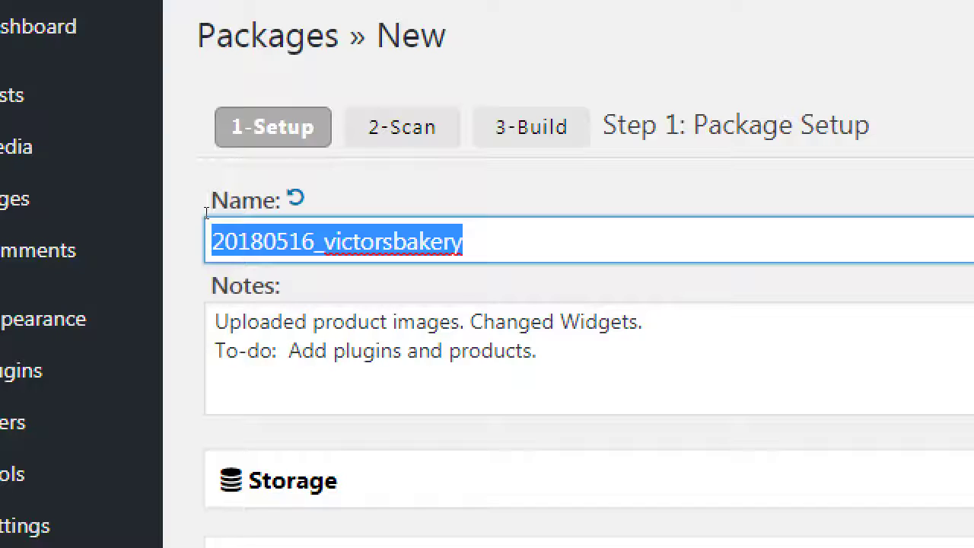
pyautogui.press('Tab')
pyautogui.press('Return')
pyautogui.write('3 hours ')
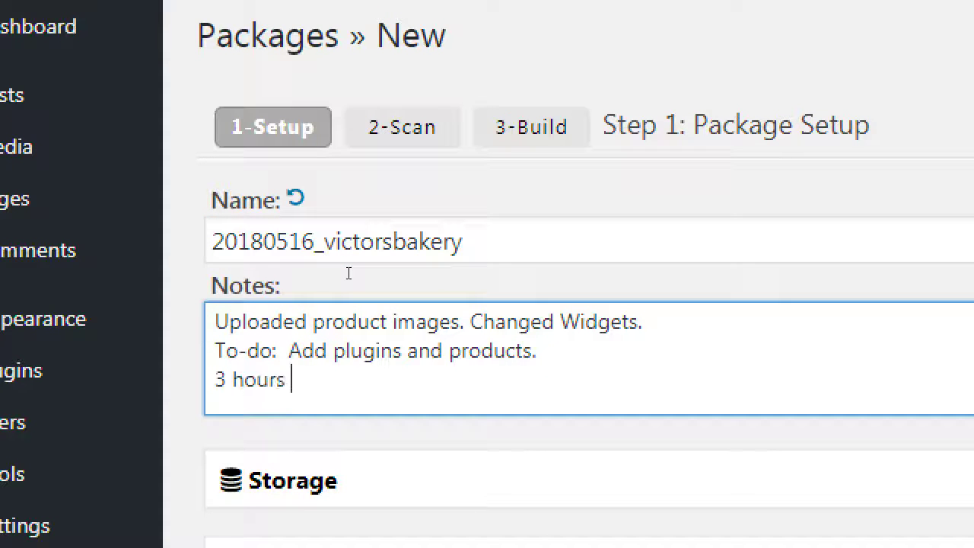
pyautogui.write('work: charge client $3')
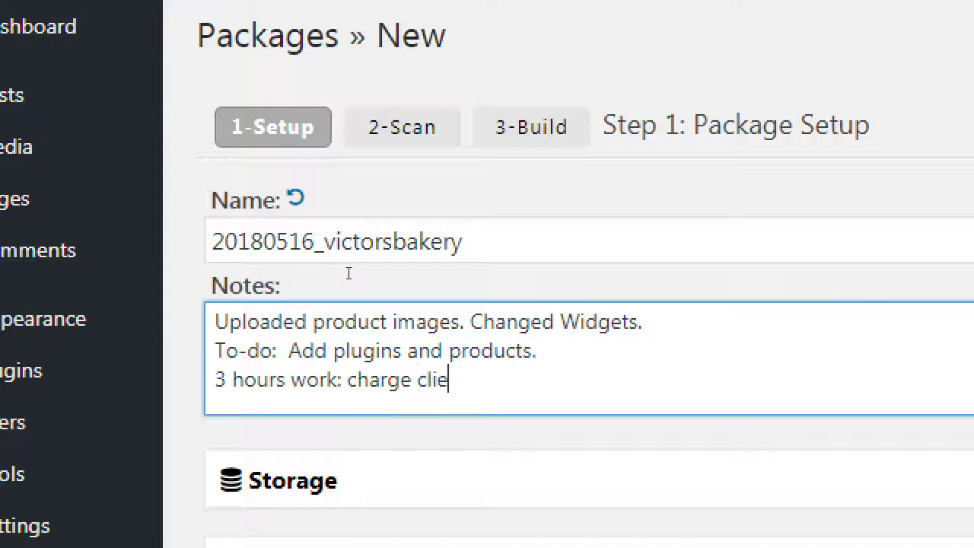
pyautogui.write('00.')
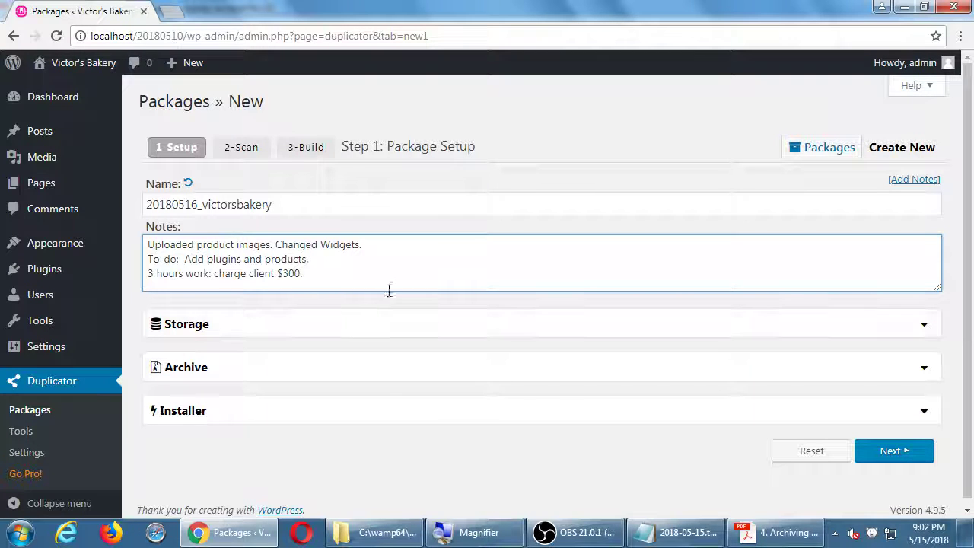
# Change the date in the package name so that it reads 20180515_victorsbakery.
pyautogui.click(217, 210)
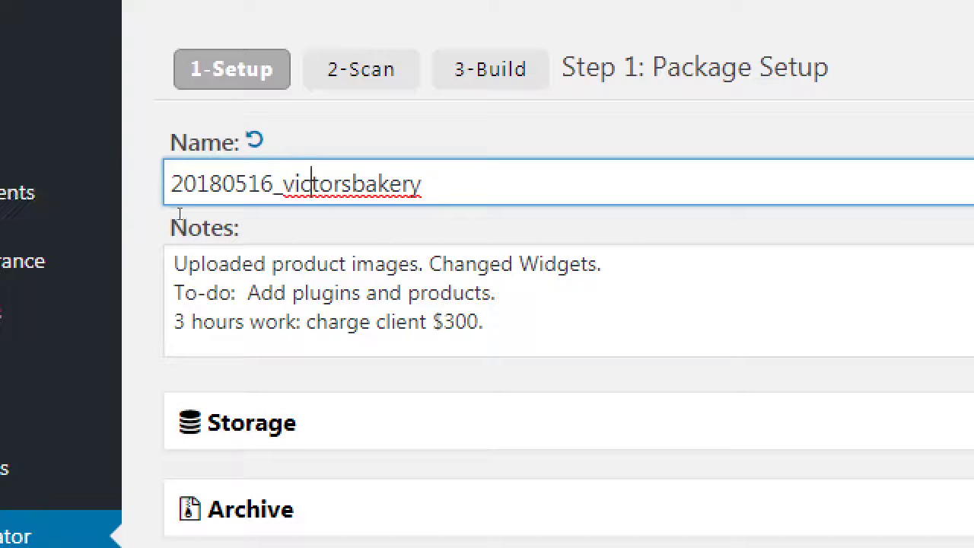
pyautogui.press('Left')
pyautogui.press('Left')
pyautogui.press('Left')
pyautogui.press('Left')
pyautogui.press('Left')
pyautogui.press('BackSpace')
pyautogui.write('5')
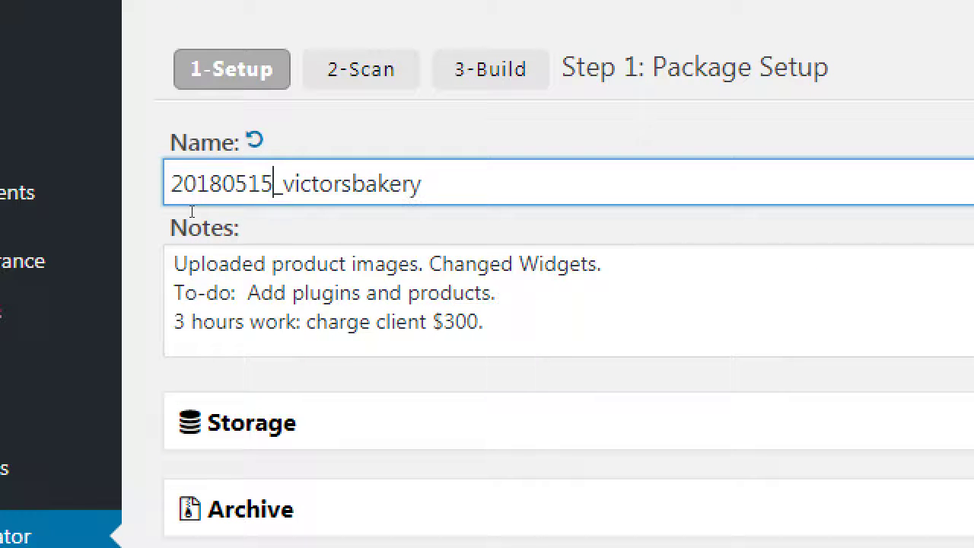
pyautogui.press('End')
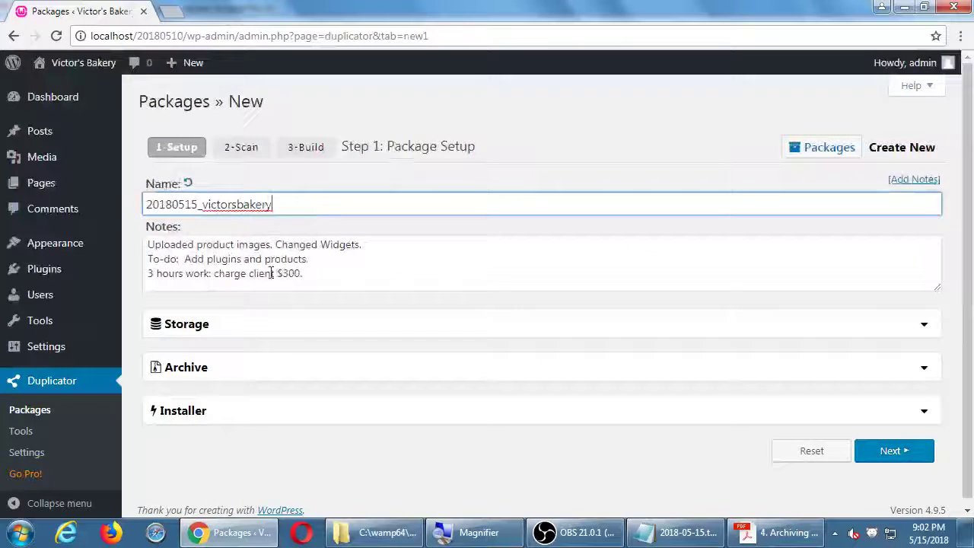
# Examine the package's Storage location, collapse that section, and look through the Archive file filter settings.
pyautogui.click(275, 325)
pyautogui.scroll(-2, 278, 327)
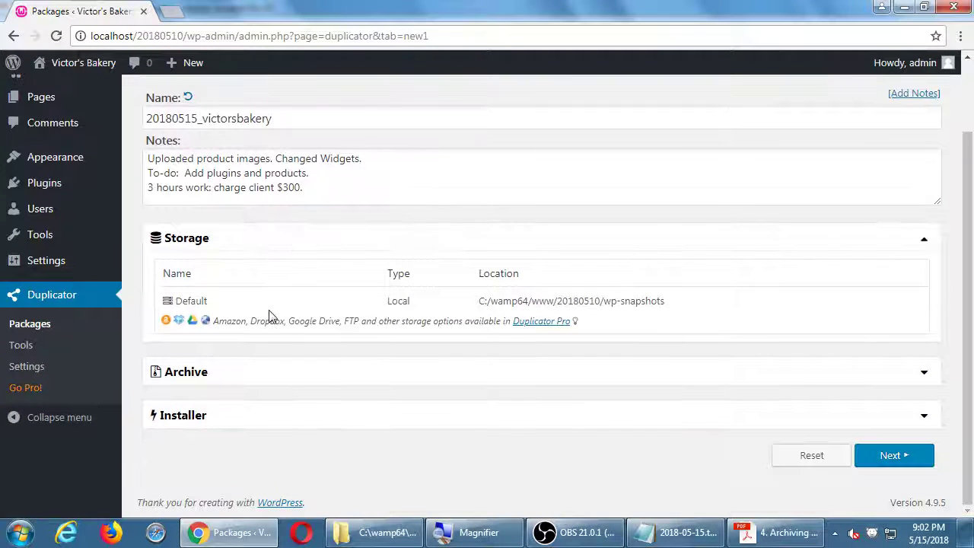
pyautogui.click(274, 247)
pyautogui.click(244, 357)
pyautogui.scroll(-2, 256, 357)
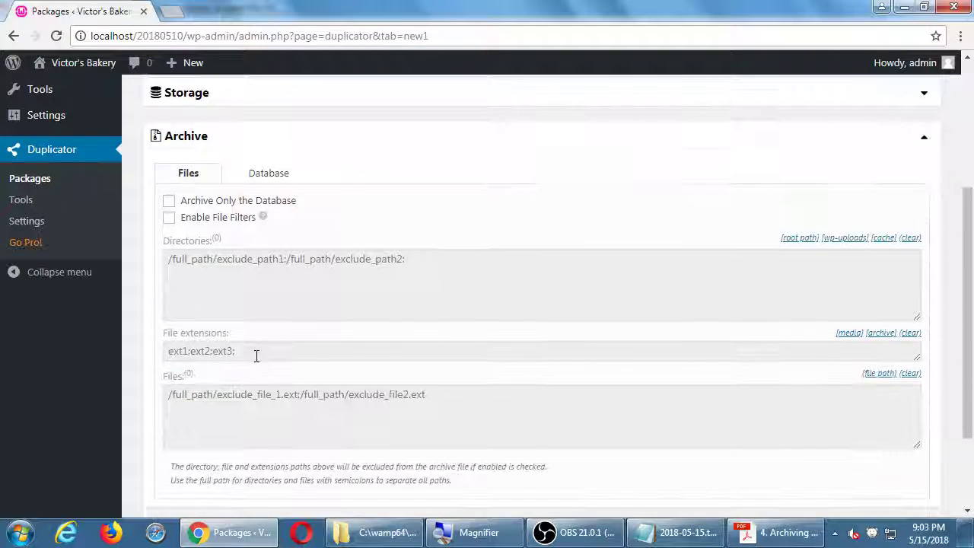
pyautogui.scroll(-1, 257, 355)
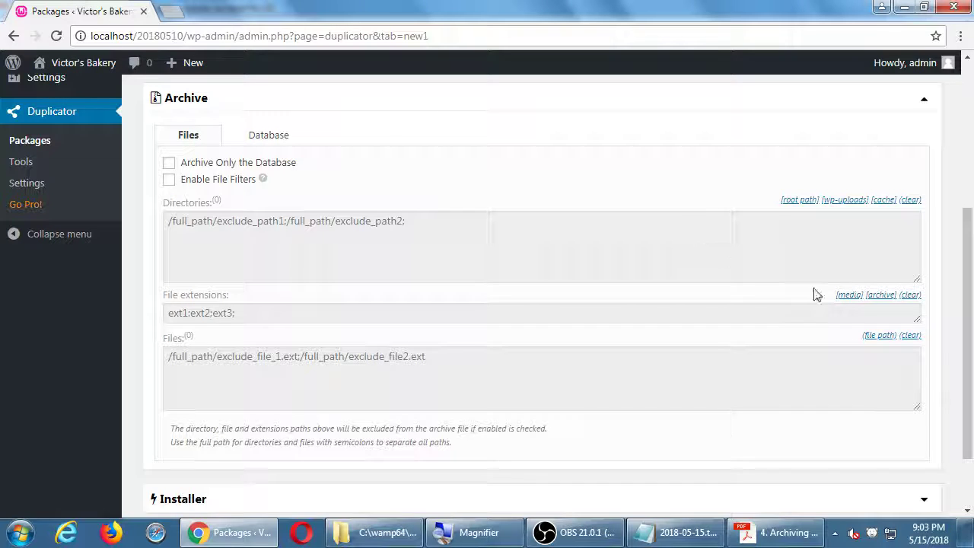
# Fill the Archive file extension filter with the media extensions, then clear that filter again.
pyautogui.click(286, 106)
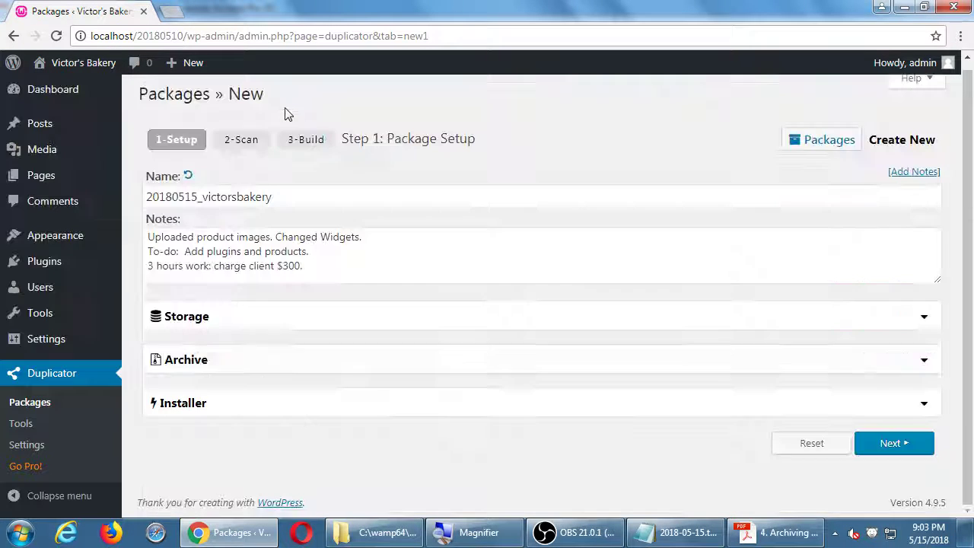
pyautogui.click(239, 361)
pyautogui.scroll(-3, 582, 228)
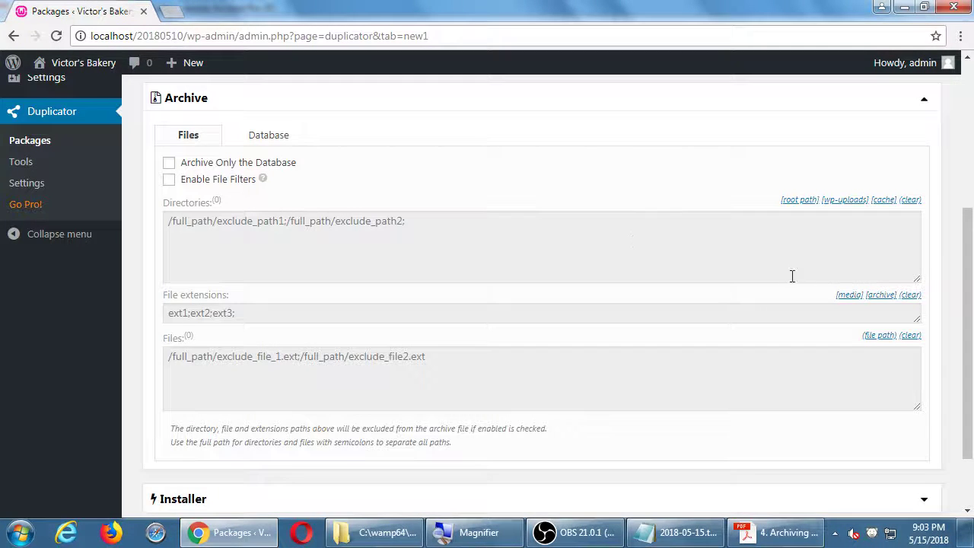
pyautogui.click(849, 296)
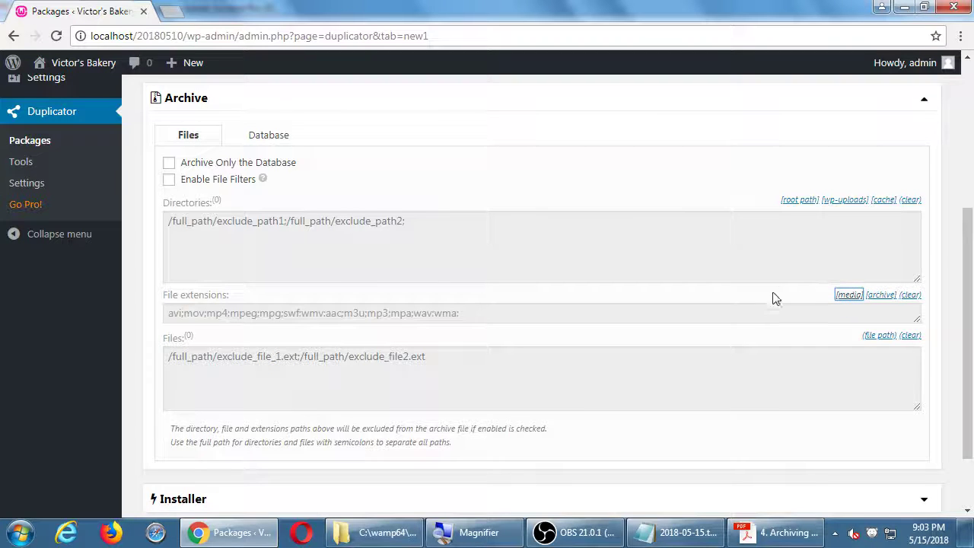
pyautogui.click(910, 295)
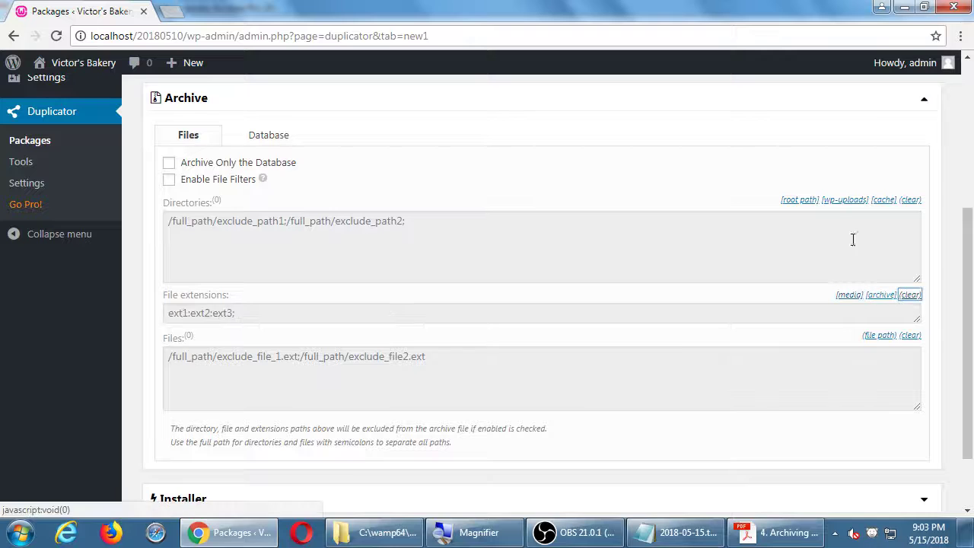
# Enable file filters that exclude the wp-uploads directory and the preset media file extensions from the archive.
pyautogui.click(845, 202)
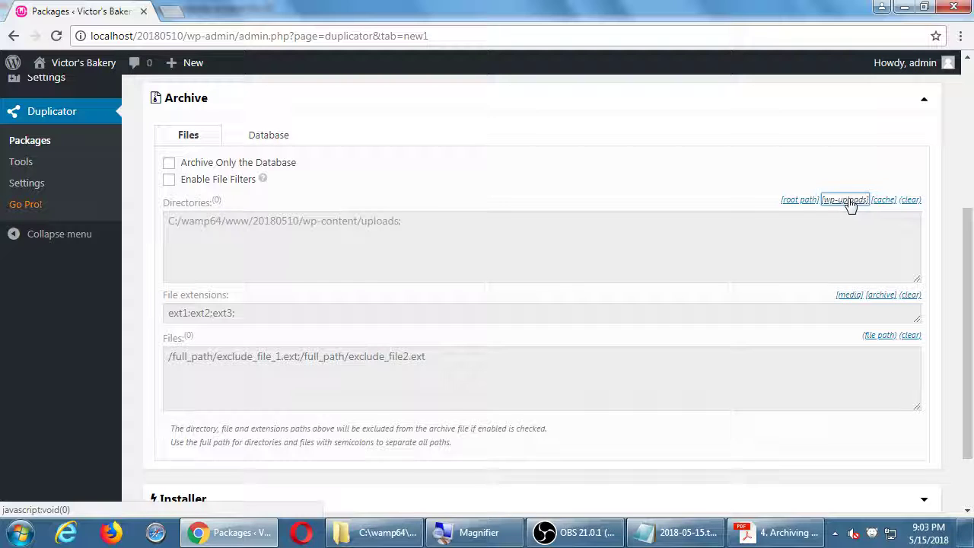
pyautogui.click(168, 179)
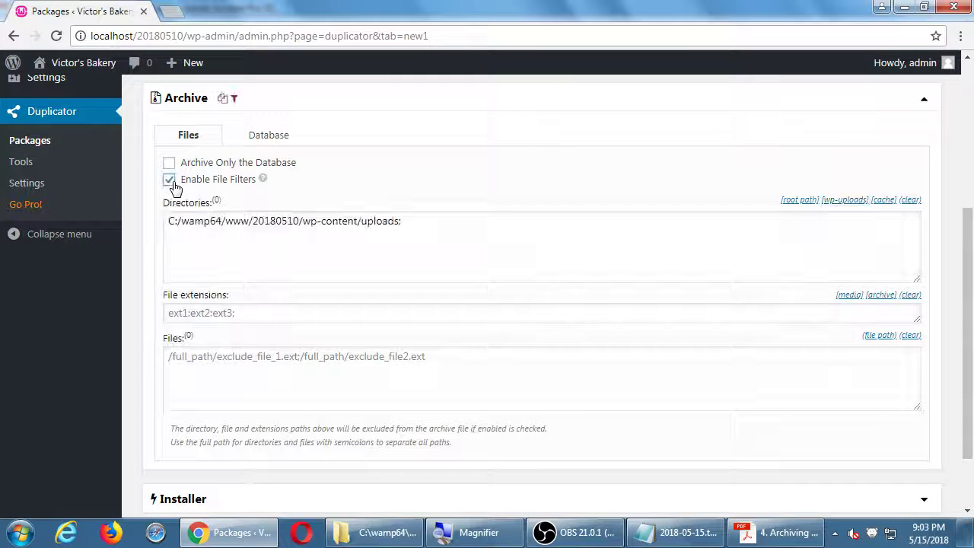
pyautogui.click(852, 299)
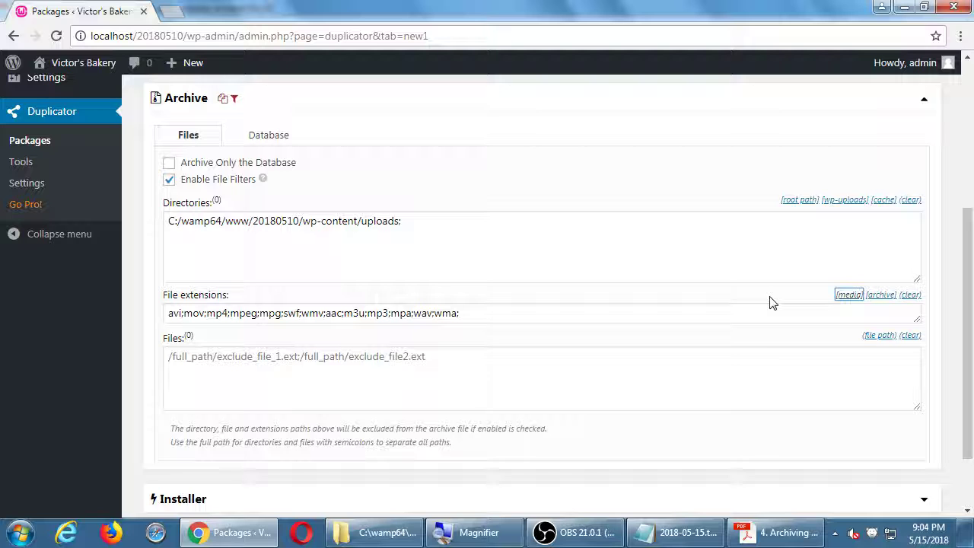
# Delete the preset media extensions from the file extension filter and enter qix instead.
pyautogui.click(387, 312)
pyautogui.hotkey('shift', 'Home')
pyautogui.press('BackSpace')
pyautogui.press('End')
pyautogui.press('BackSpace')
pyautogui.press('BackSpace')
pyautogui.press('BackSpace')
pyautogui.press('BackSpace')
pyautogui.press('BackSpace')
pyautogui.press('BackSpace')
pyautogui.press('BackSpace')
pyautogui.press('BackSpace')
pyautogui.press('BackSpace')
pyautogui.press('BackSpace')
pyautogui.press('BackSpace')
pyautogui.press('BackSpace')
pyautogui.press('BackSpace')
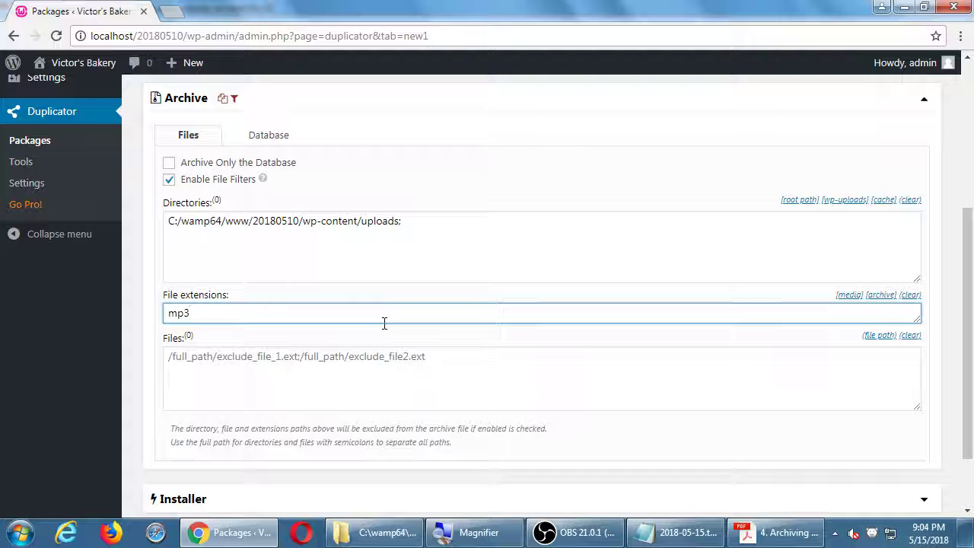
pyautogui.press('BackSpace')
pyautogui.press('BackSpace')
pyautogui.press('BackSpace')
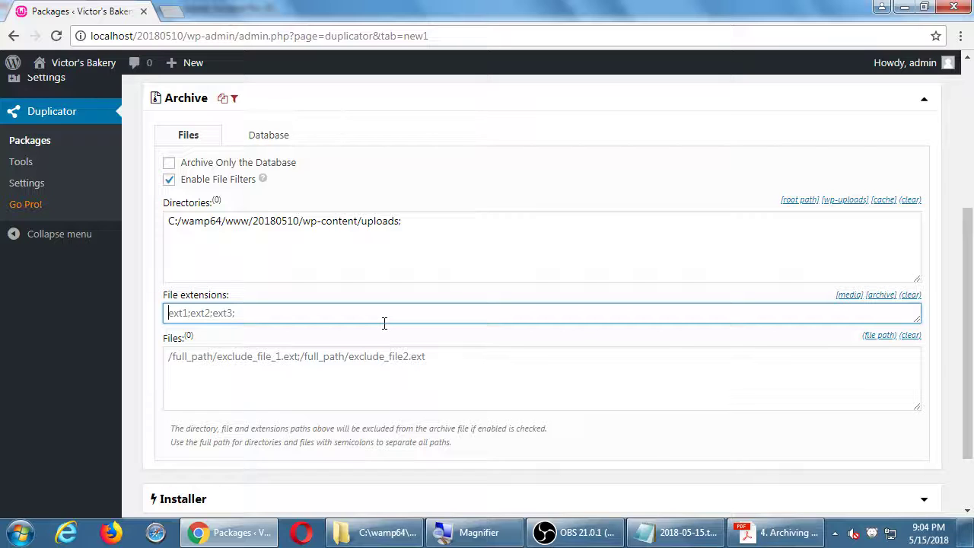
pyautogui.write('qix')
# Clear the file extension and directory filters and disable Enable File Filters.
pyautogui.click(913, 296)
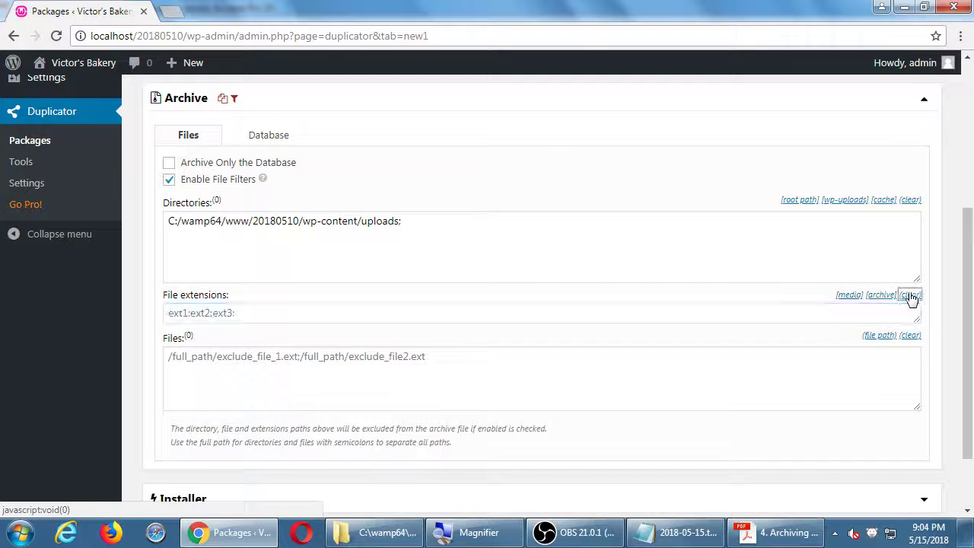
pyautogui.click(910, 201)
pyautogui.click(169, 180)
# Collapse the Archive section and review the optional MySQL Server fields in the Installer section, leaving them blank.
pyautogui.scroll(2, 298, 244)
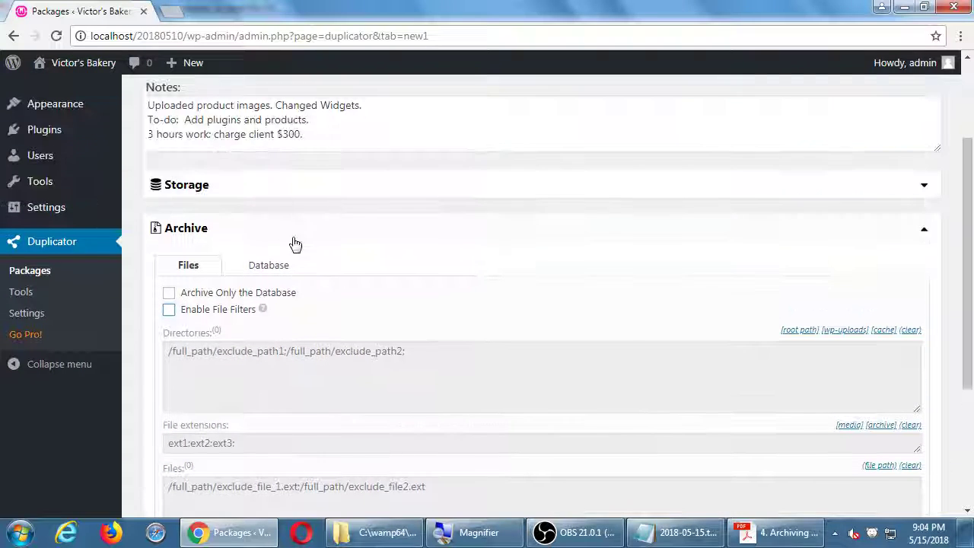
pyautogui.click(249, 228)
pyautogui.click(297, 402)
pyautogui.scroll(-2, 278, 418)
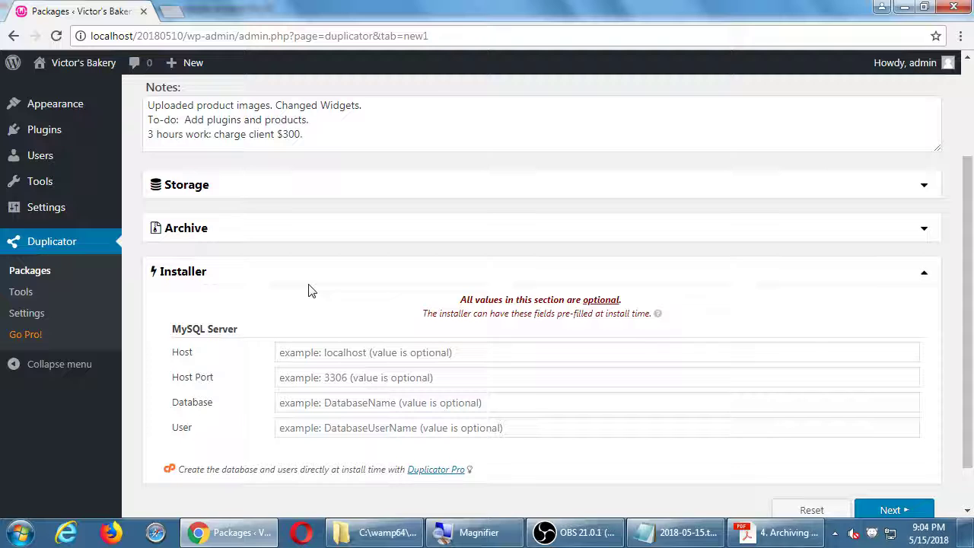
pyautogui.click(335, 278)
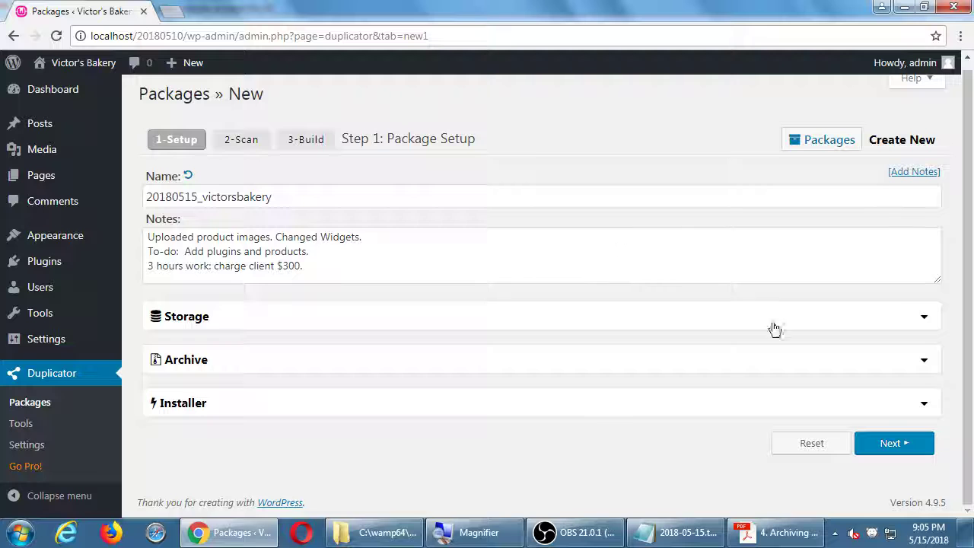
# Proceed to the package's system scan and review the details of the Server Setup check.
pyautogui.click(876, 452)
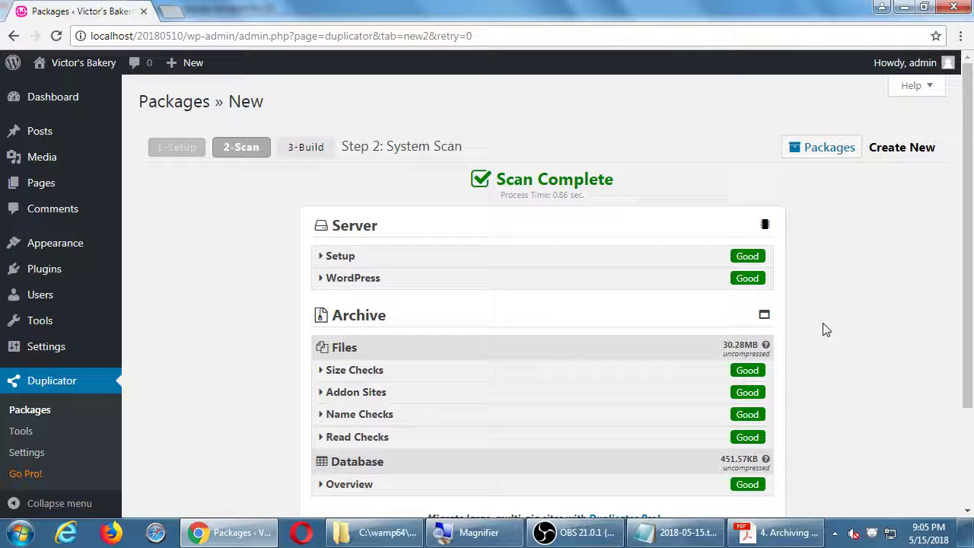
pyautogui.scroll(-3, 826, 328)
pyautogui.scroll(3, 824, 328)
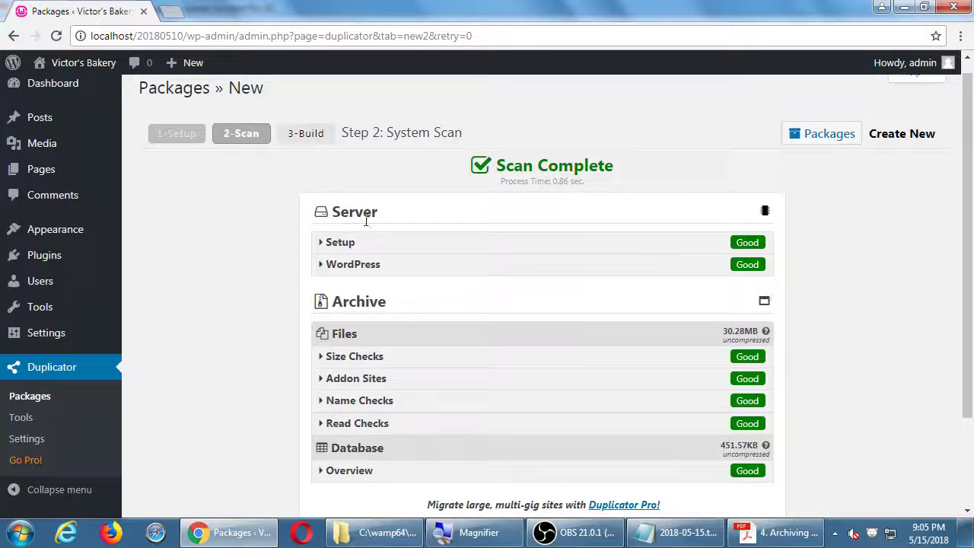
pyautogui.click(342, 243)
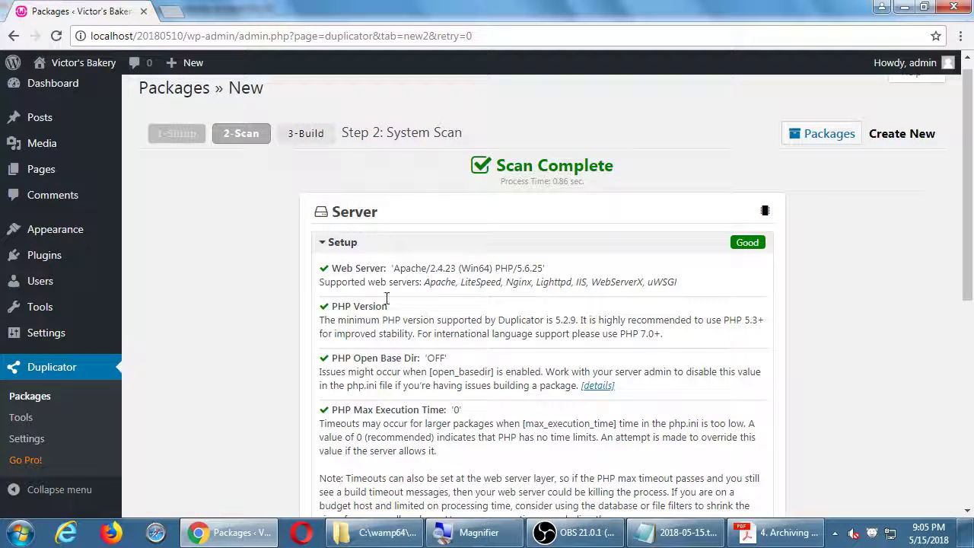
pyautogui.click(364, 251)
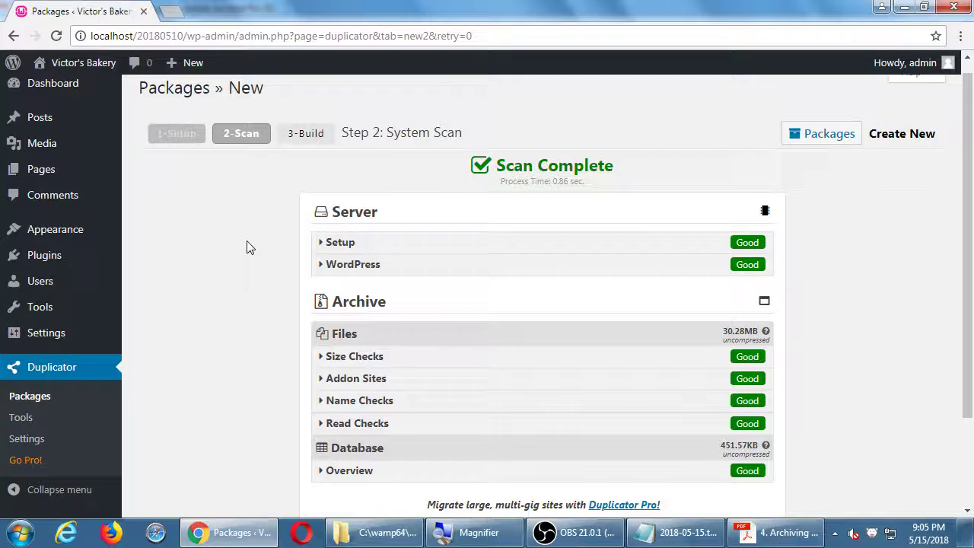
# Review the scan's Size Checks details for the archive files and collapse them again.
pyautogui.scroll(-3, 247, 247)
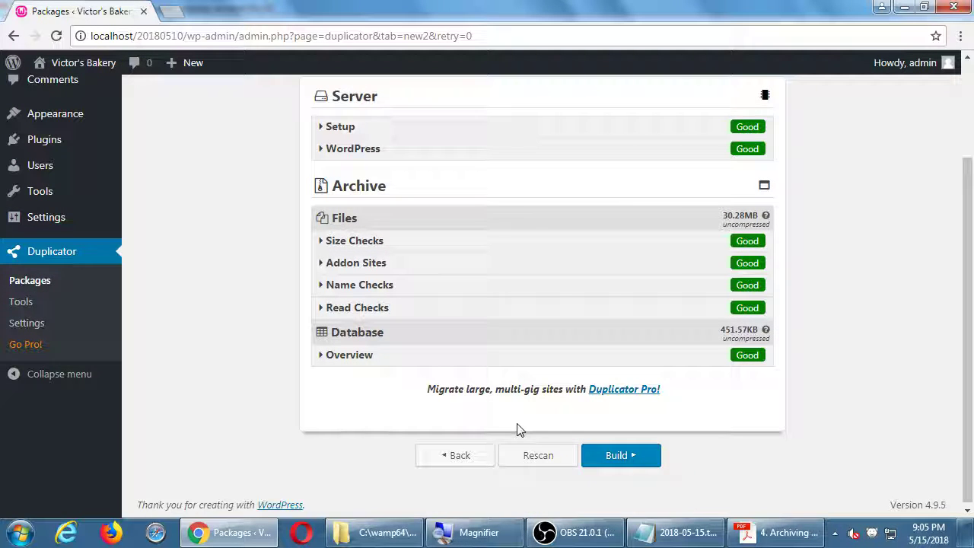
pyautogui.scroll(1, 518, 429)
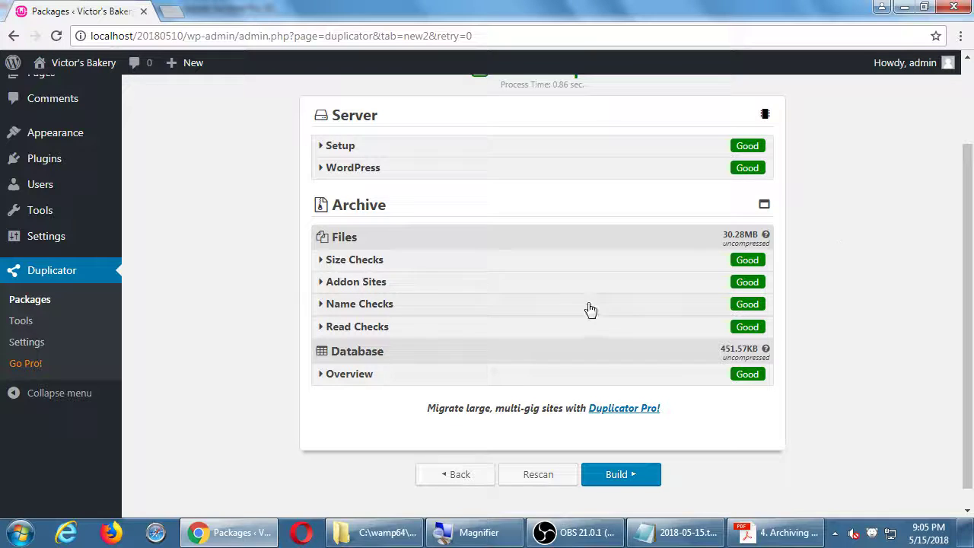
pyautogui.click(352, 263)
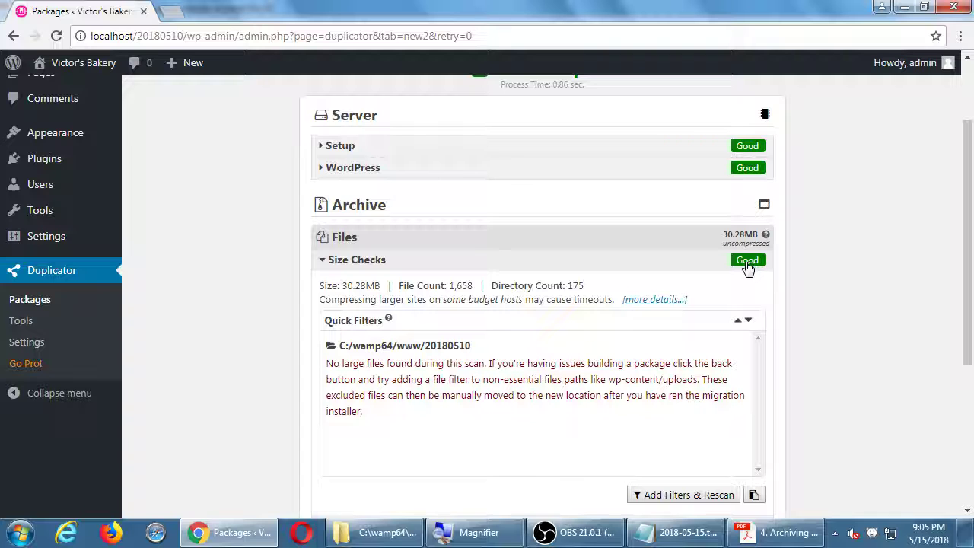
pyautogui.click(430, 261)
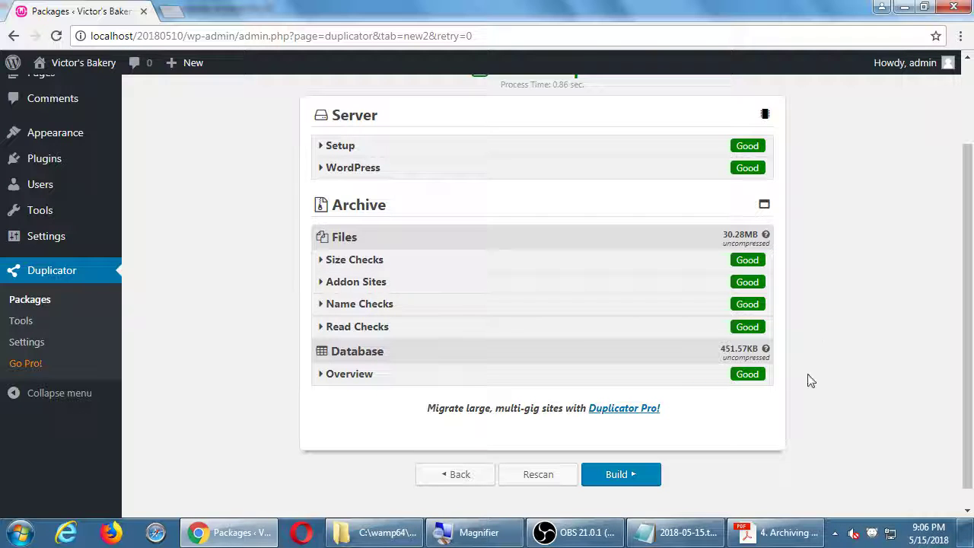
# Build the package and download both its Installer and Archive files.
pyautogui.scroll(2, 801, 374)
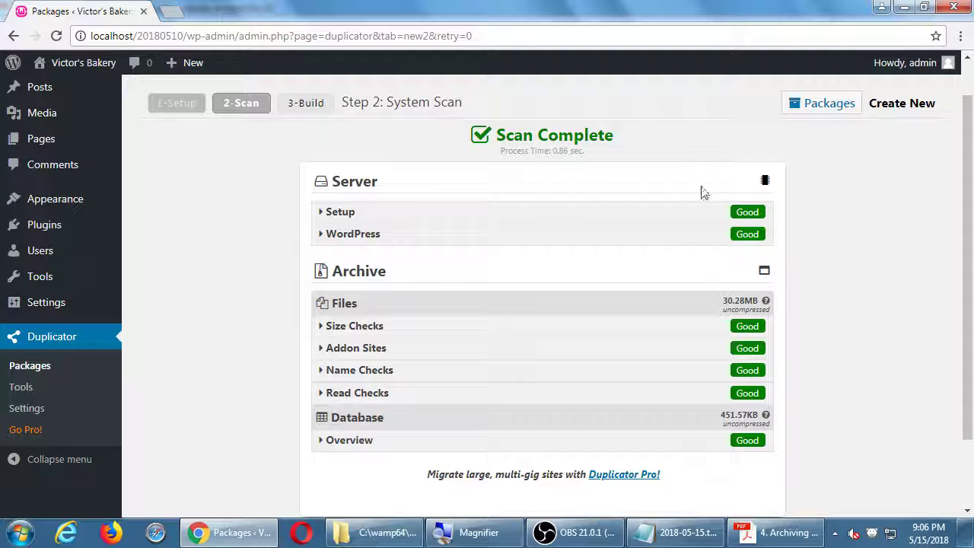
pyautogui.scroll(-2, 701, 194)
pyautogui.click(620, 453)
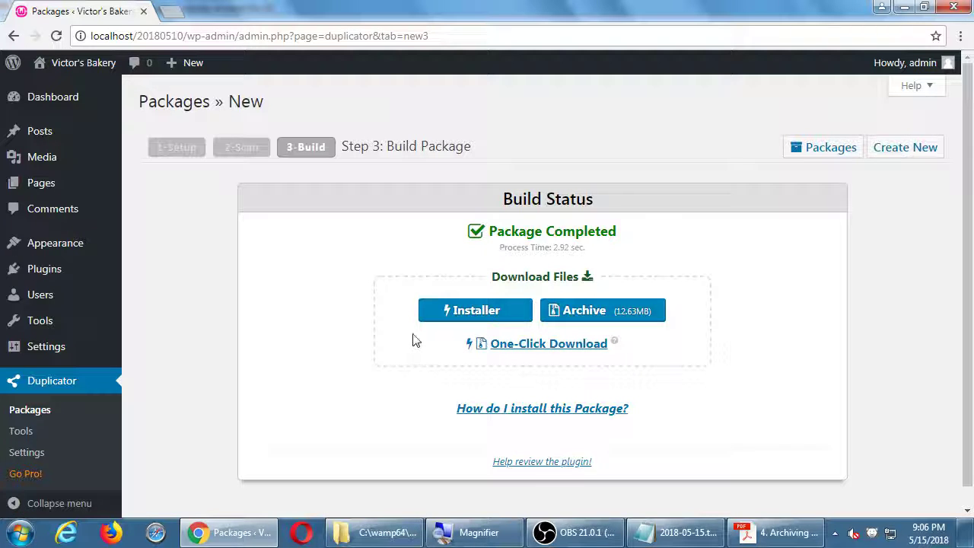
pyautogui.click(458, 312)
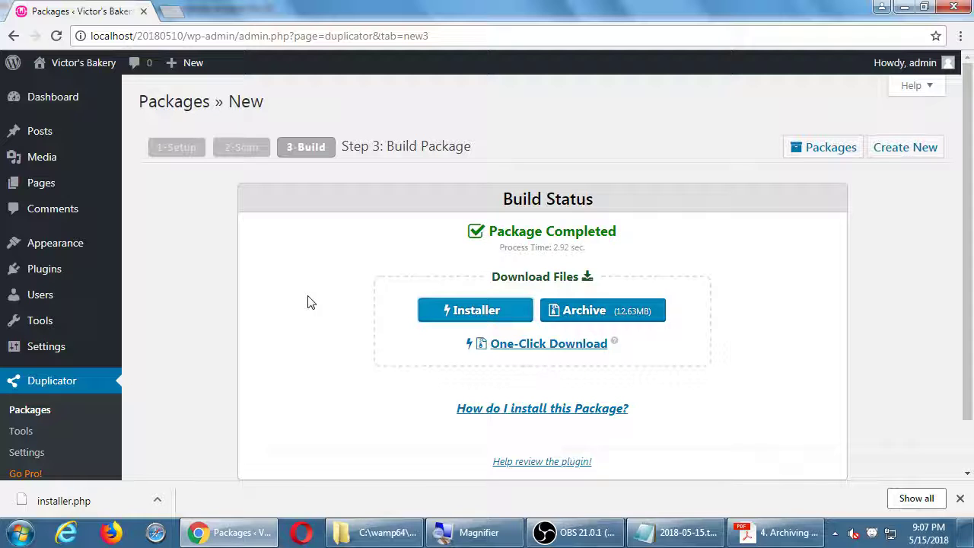
pyautogui.click(586, 312)
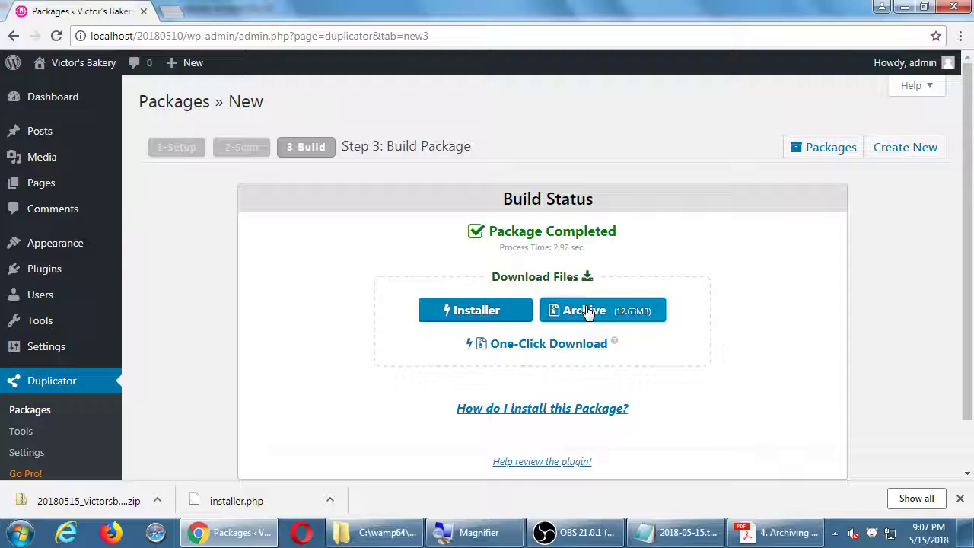
# Check the archiving instructions in Adobe Acrobat, then show the downloaded archive zip in its folder with full file names.
pyautogui.click(776, 532)
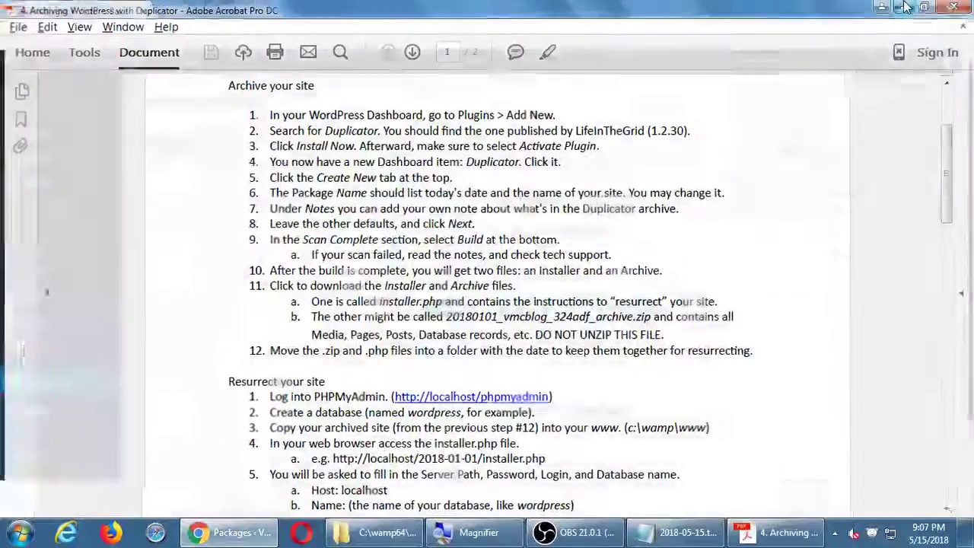
pyautogui.hotkey('alt', 'Tab')
pyautogui.click(157, 500)
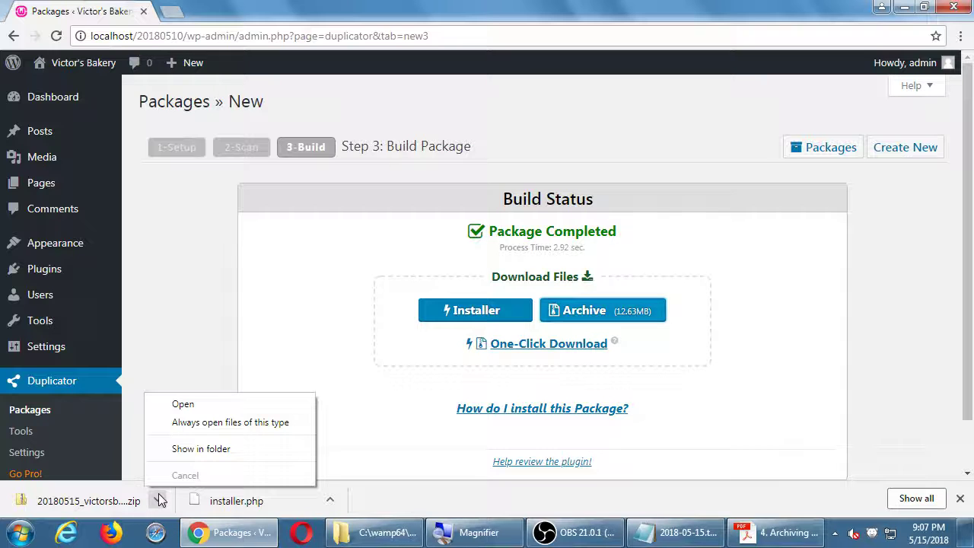
pyautogui.click(190, 452)
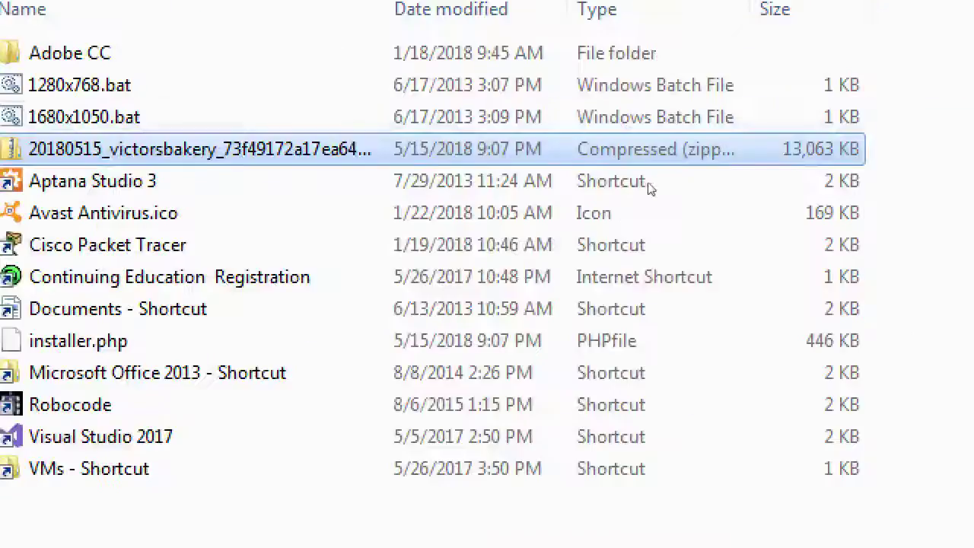
pyautogui.press('ctrl+KP_Add')
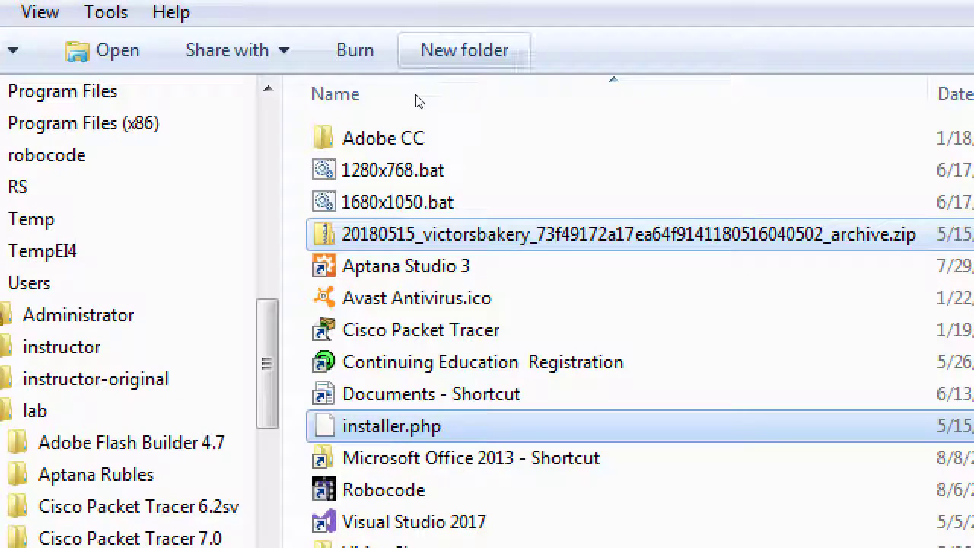
# Create a new folder named 20180515 alongside the downloaded package files.
pyautogui.hotkey('ctrl', 'shift', 'n')
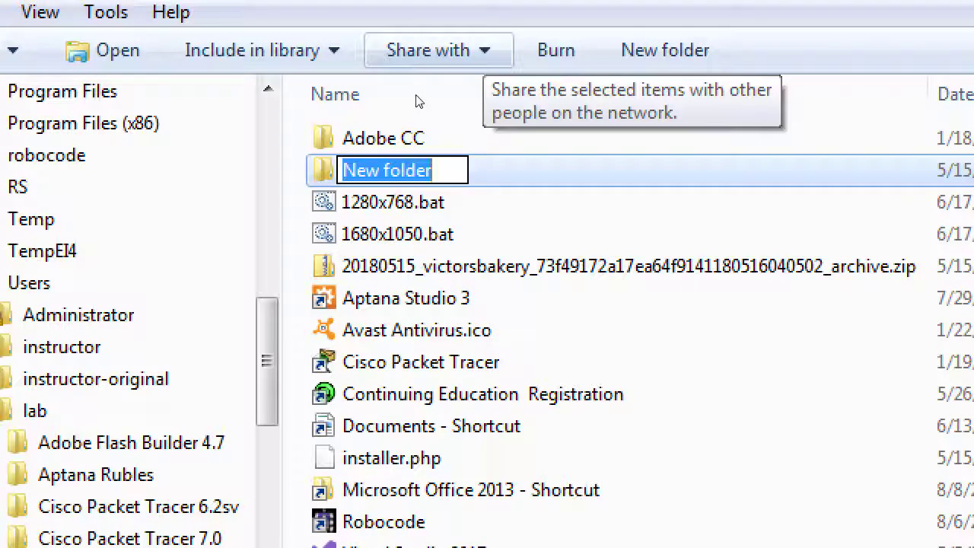
pyautogui.write('201805')
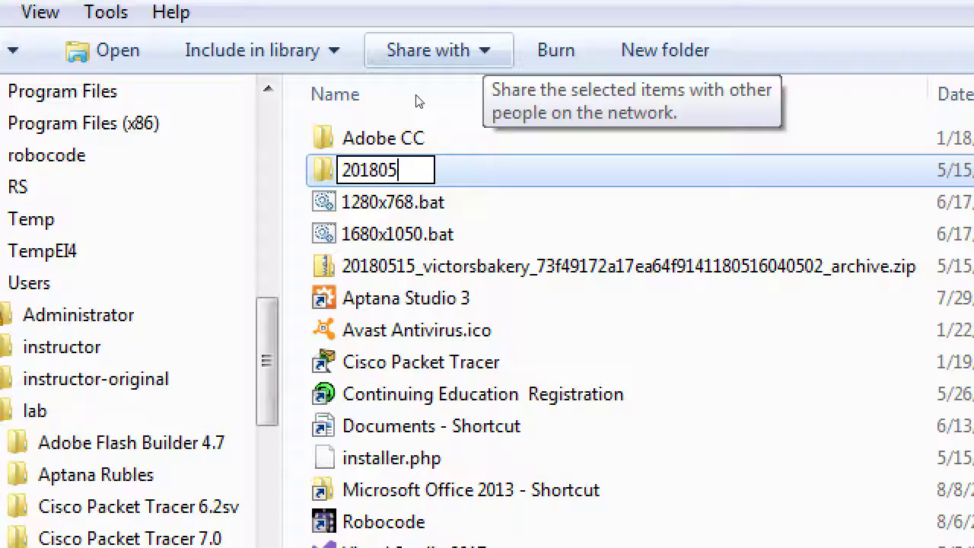
pyautogui.write('15')
pyautogui.press('Return')
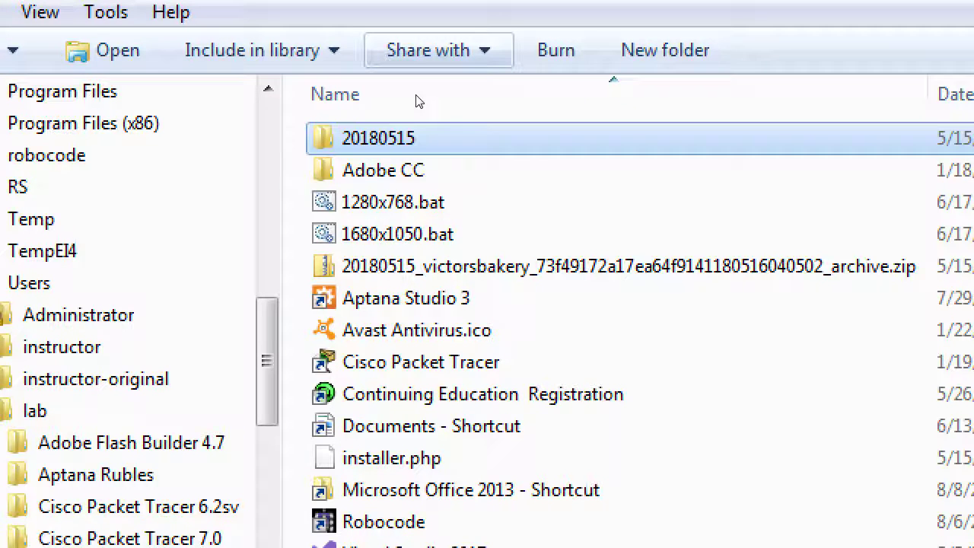
# Move the victorsbakery archive zip and installer.php together into the 20180515 folder.
pyautogui.press('Down')
pyautogui.press('Down')
pyautogui.press('Down')
pyautogui.press('Down')
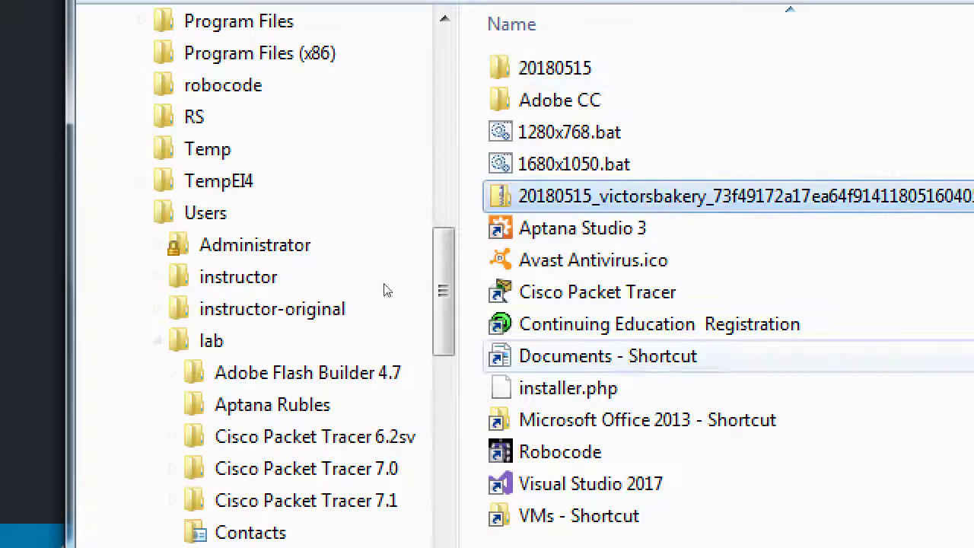
pyautogui.hotkey('ctrl', 'space')
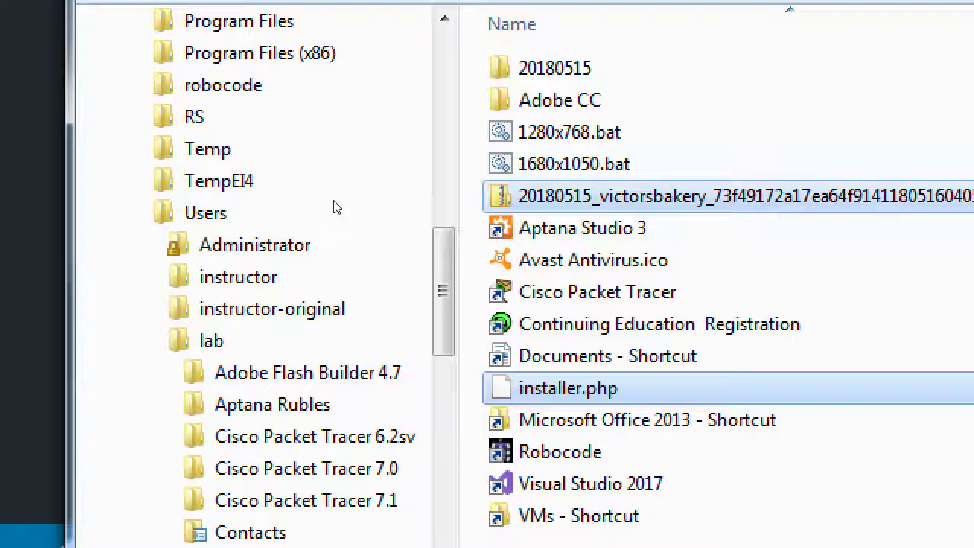
pyautogui.moveTo(579, 196); pyautogui.dragTo(540, 68)
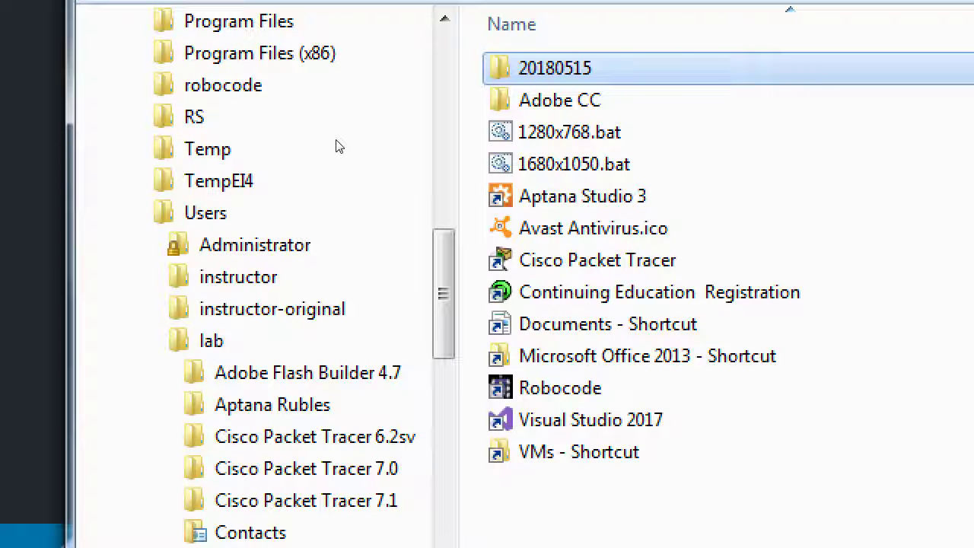
# Copy the 20180515 folder from the Desktop into Campos WordPress on the classroom data (Z:) drive using a second Explorer window.
pyautogui.press('super+minus')
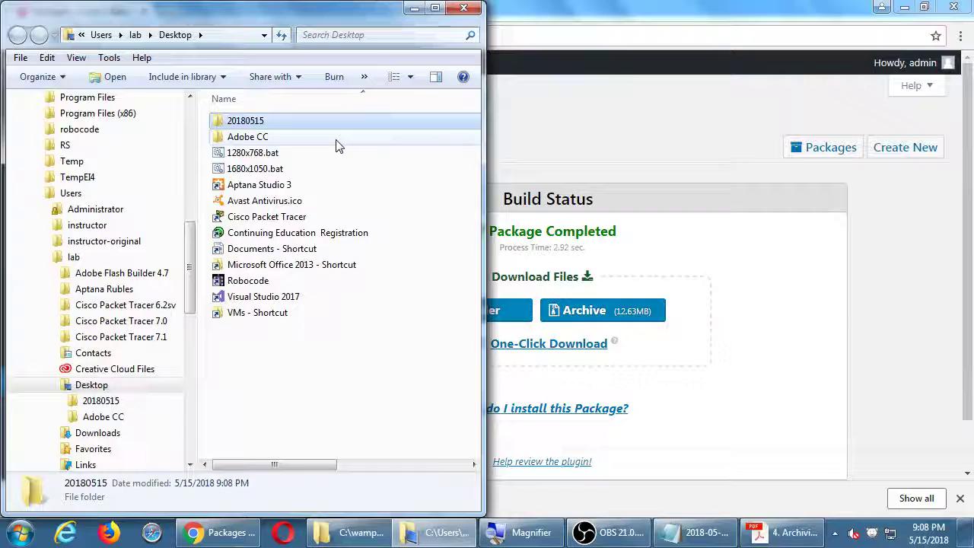
pyautogui.press('super+e')
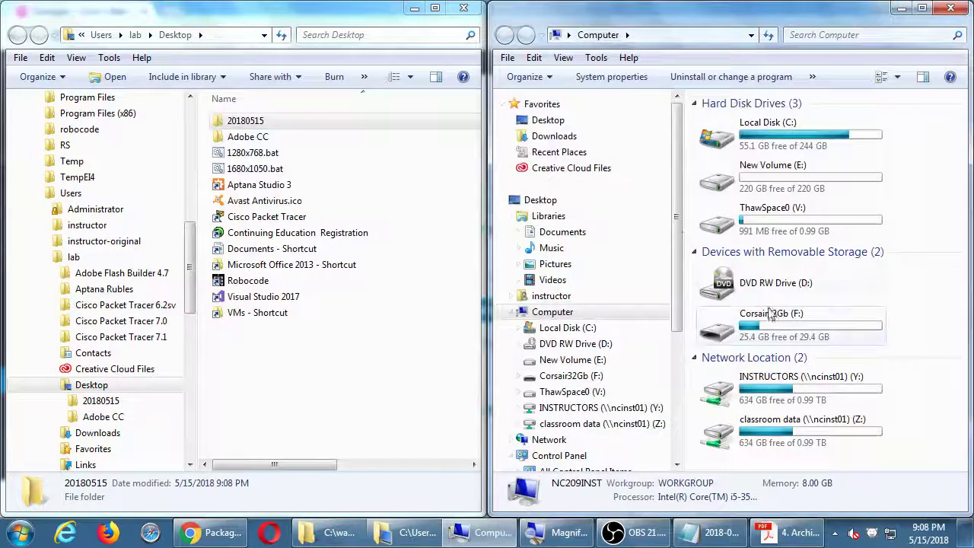
pyautogui.doubleClick(798, 423)
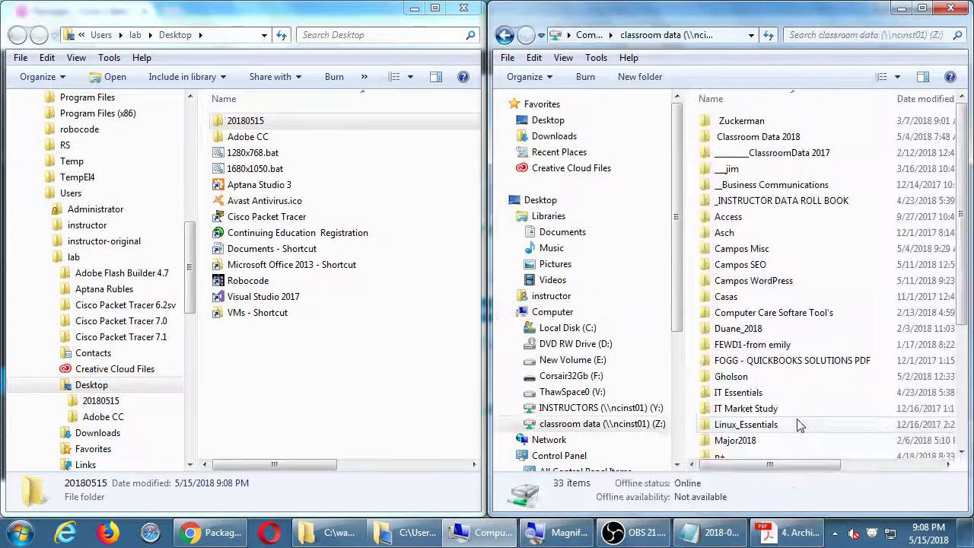
pyautogui.doubleClick(753, 280)
pyautogui.moveTo(251, 128); pyautogui.dragTo(750, 407)
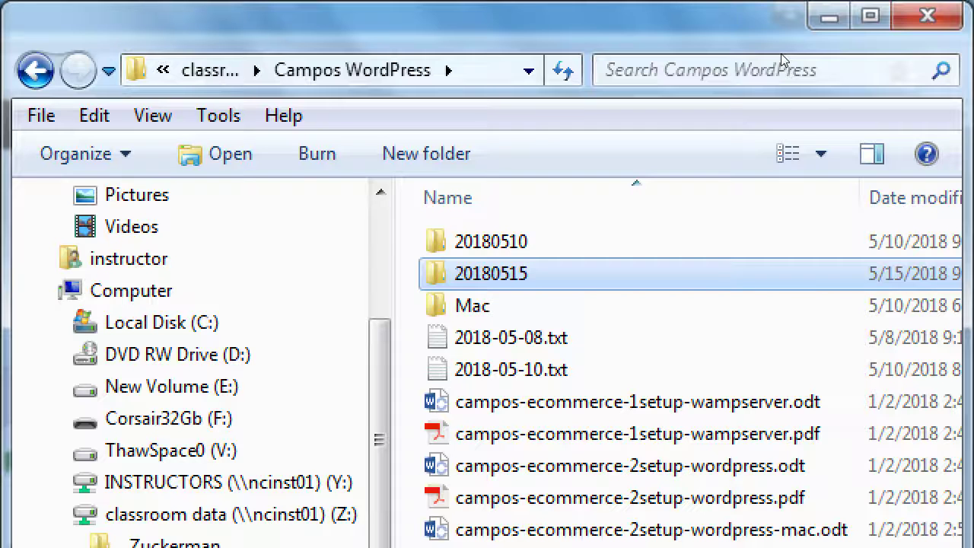
# Try to rename the 20180510 folder in Campos WordPress as May 20180510.
pyautogui.press('Up')
pyautogui.press('F2')
pyautogui.press('Home')
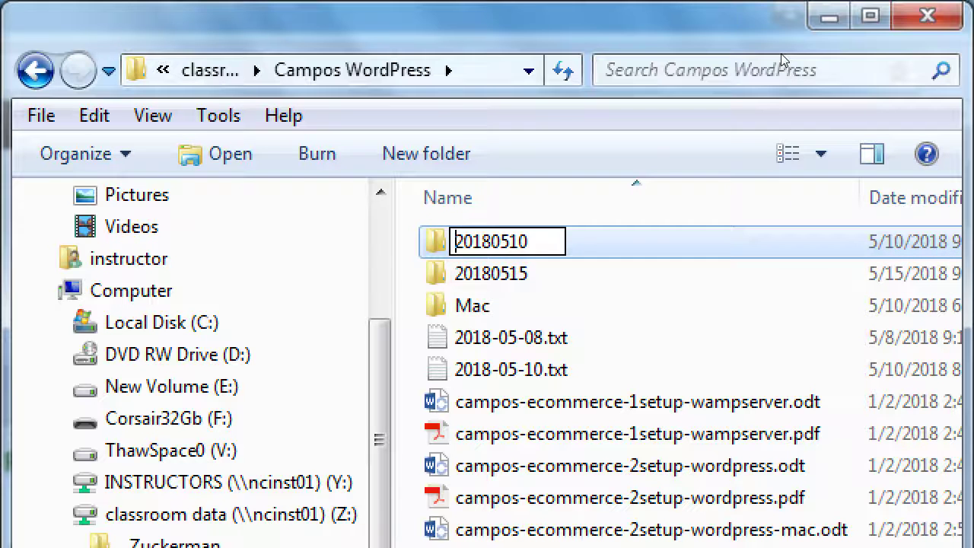
pyautogui.write('May')
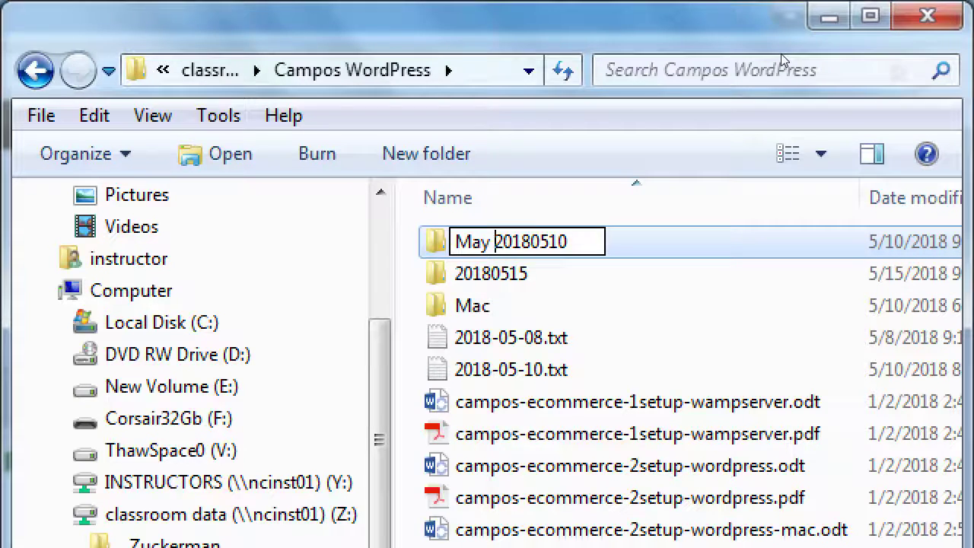
pyautogui.press('Return')
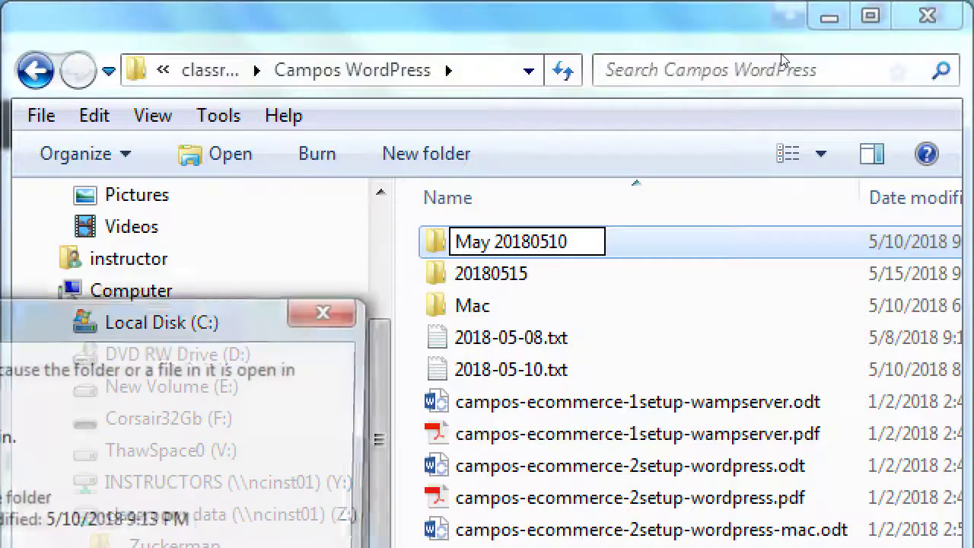
pyautogui.press('Escape')
pyautogui.press('Down')
pyautogui.press('F2')
pyautogui.press('Home')
pyautogui.press('Escape')
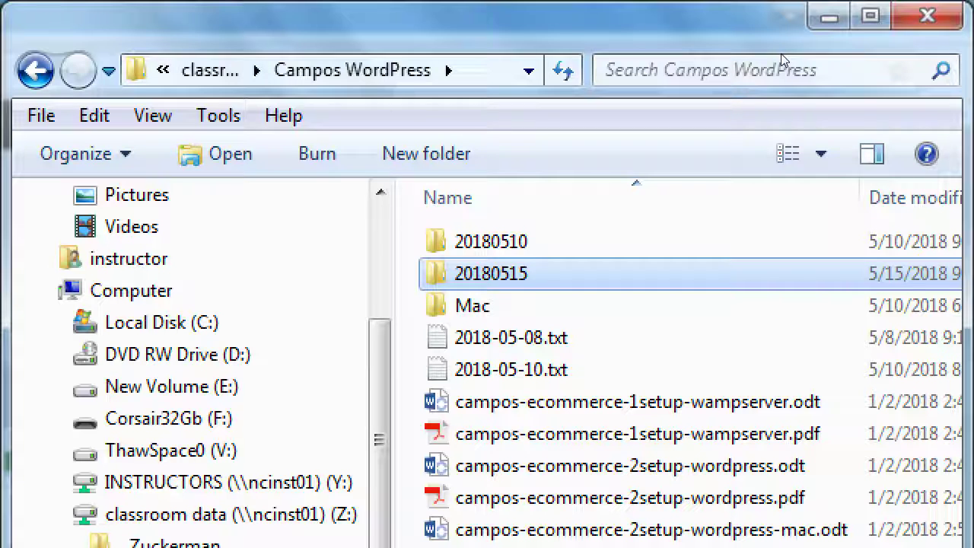
pyautogui.press('Up')
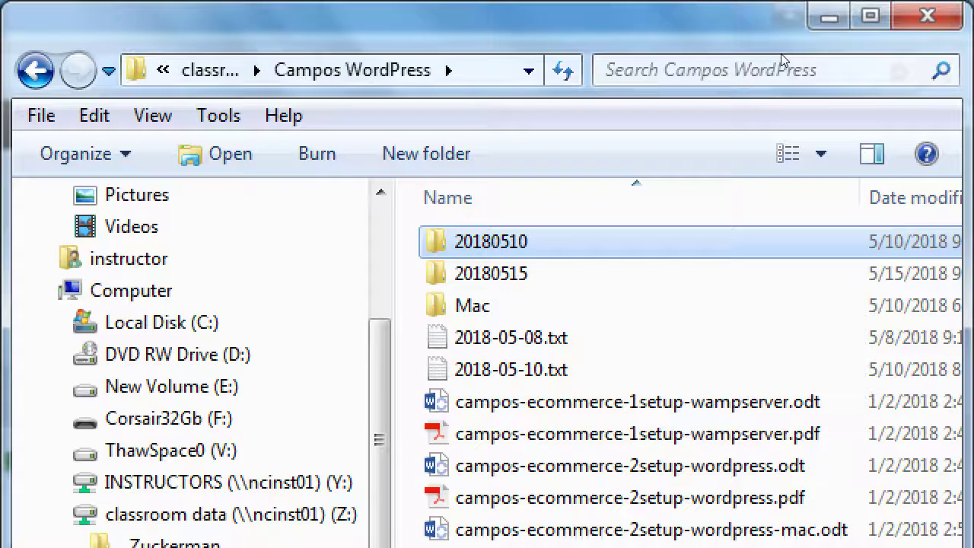
pyautogui.press('Down')
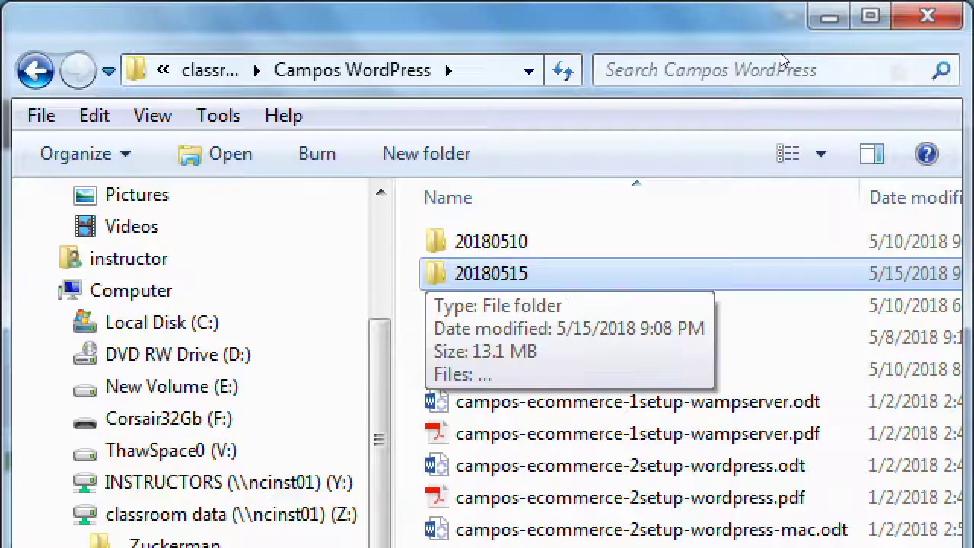
pyautogui.press('Return')
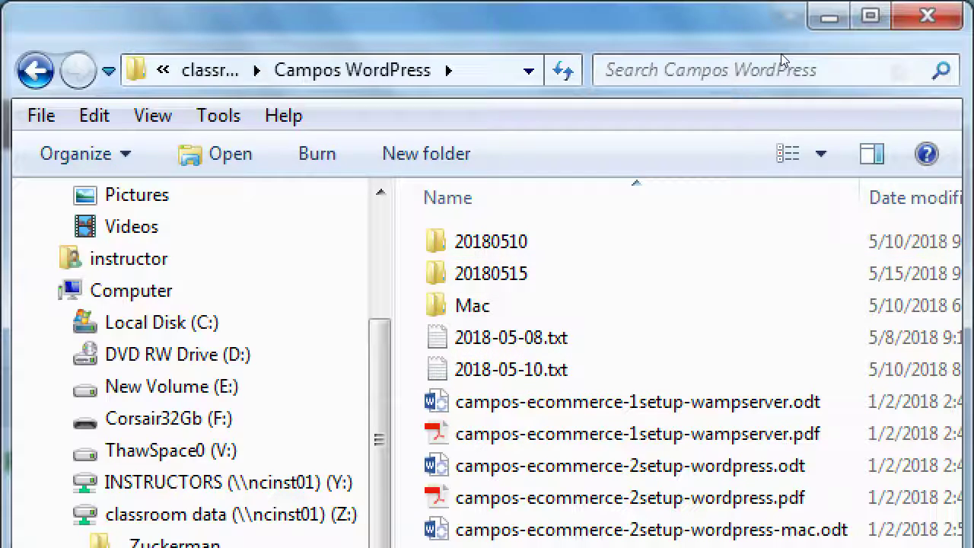
# Start naming a new folder 01-03-2018 in Campos WordPress, then cancel the naming and delete the folder.
pyautogui.hotkey('ctrl', 'shift', 'n')
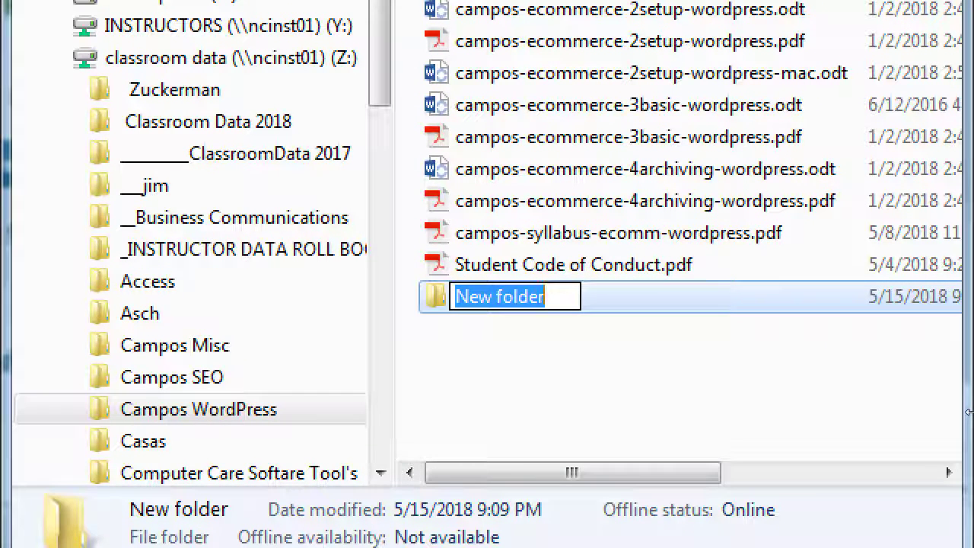
pyautogui.write('01-0')
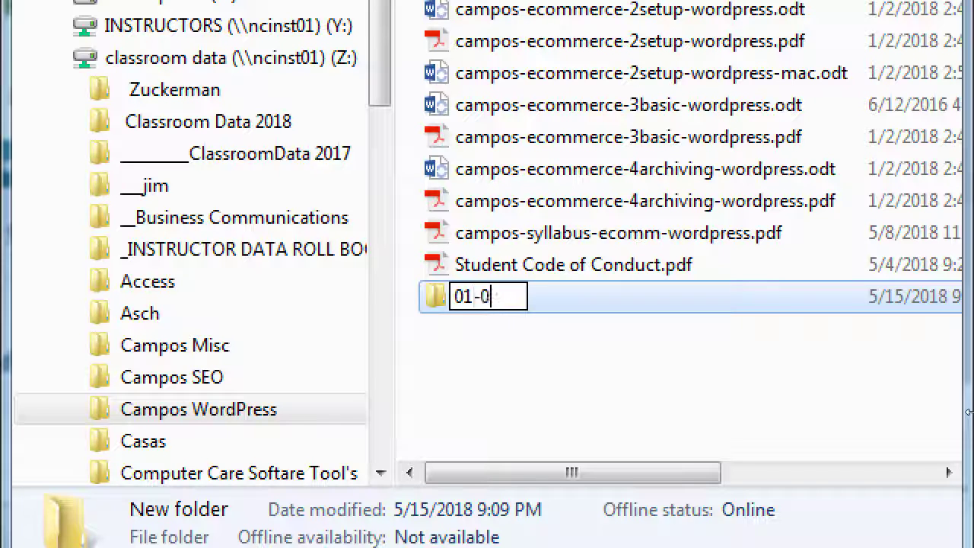
pyautogui.write('3-2018')
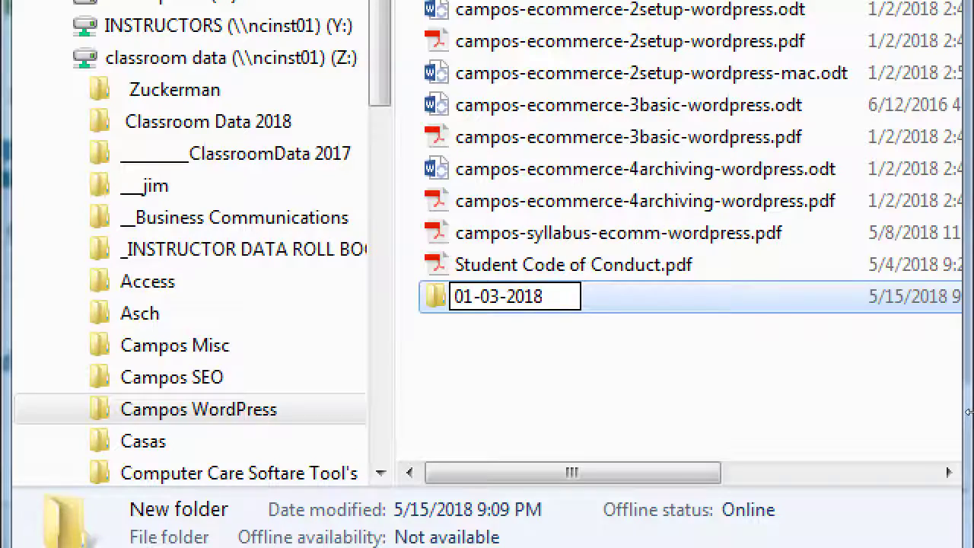
pyautogui.press('Escape')
pyautogui.press('Delete')
pyautogui.press('Return')
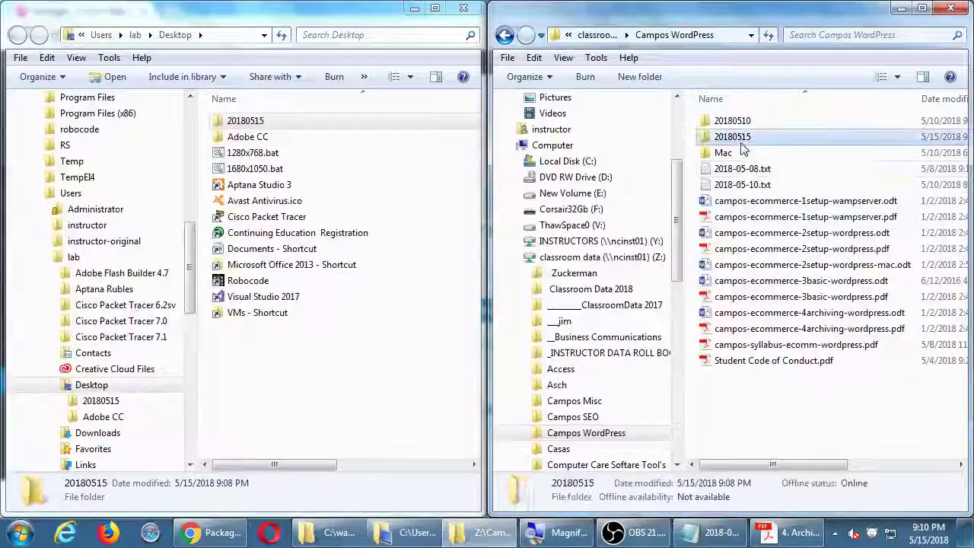
# Check the package files inside the 20180515 and 20180510 folders, then return to the Campos WordPress folder.
pyautogui.doubleClick(584, 161)
pyautogui.press('BackSpace')
pyautogui.doubleClick(735, 123)
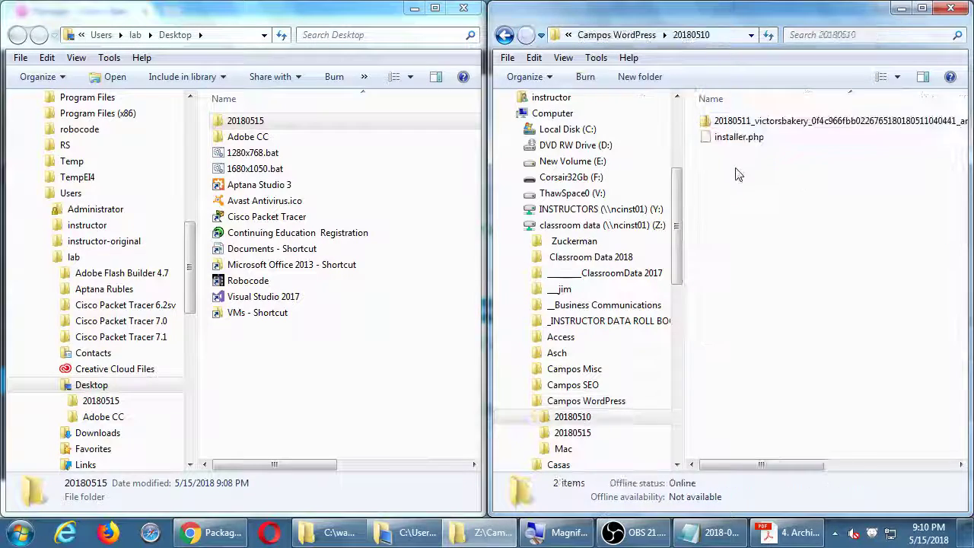
pyautogui.press('BackSpace')
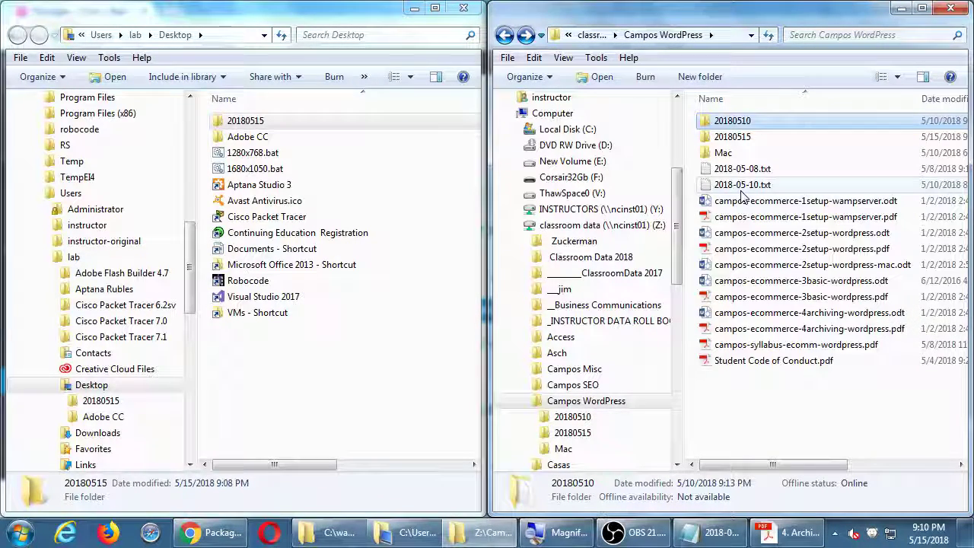
pyautogui.click(350, 383)
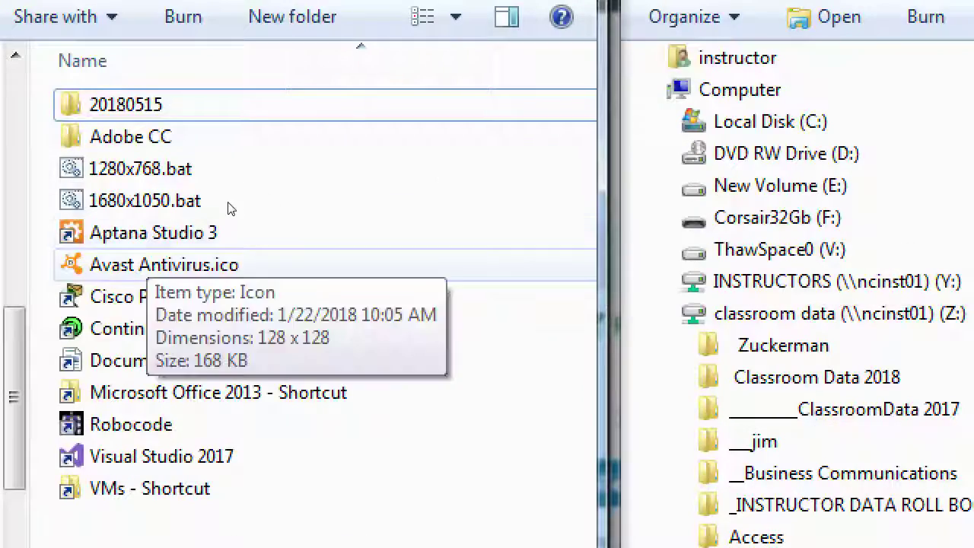
pyautogui.moveTo(220, 265); pyautogui.dragTo(253, 207)
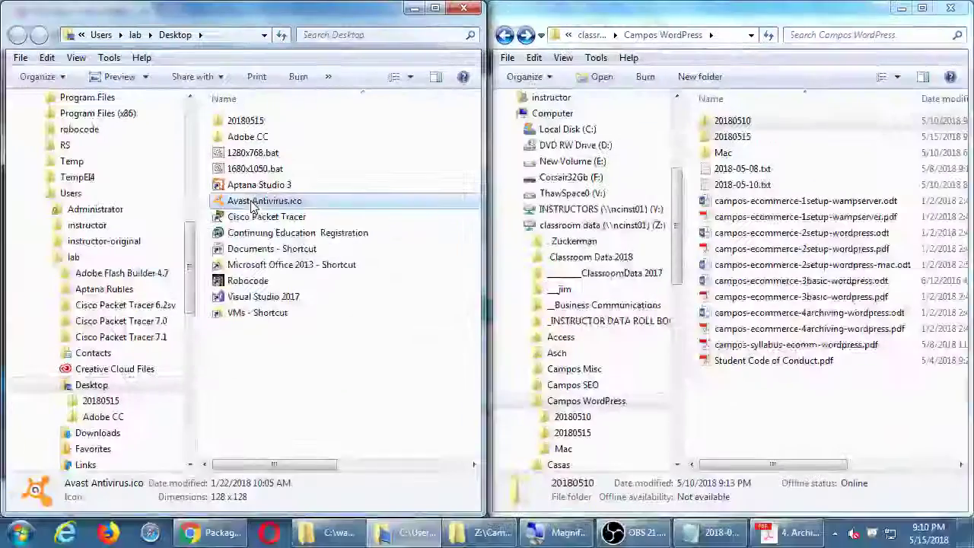
pyautogui.click(807, 414)
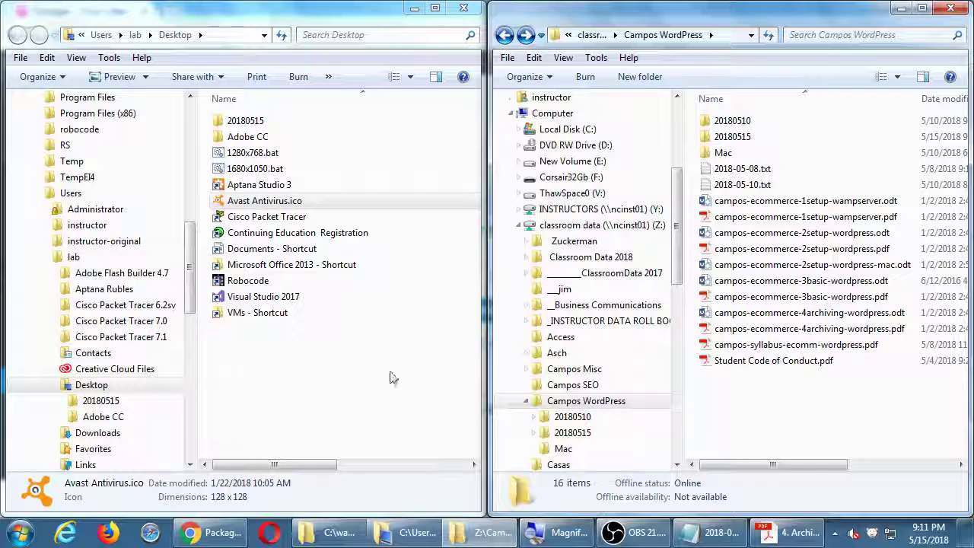
# Switch back to the Duplicator package build page in Chrome.
pyautogui.click(213, 532)
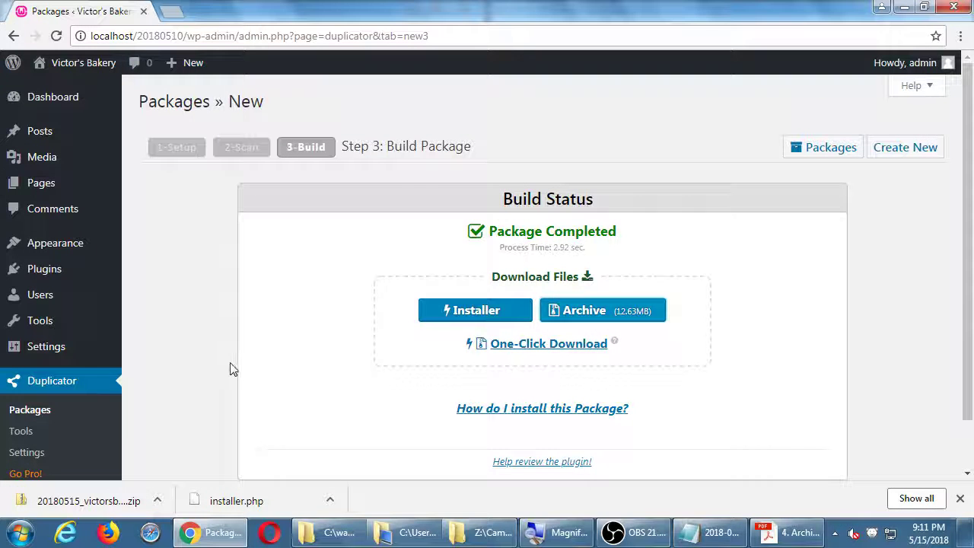